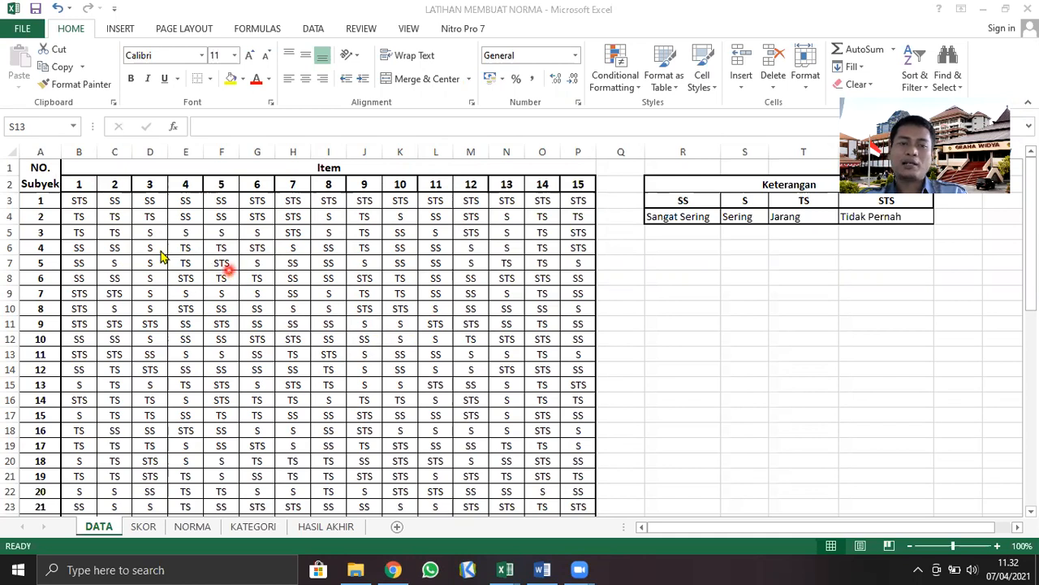
Review the subjects' answers to items 1 to 15 in columns B to P of the DATA sheet
left_click(142, 528)
left_click(142, 527)
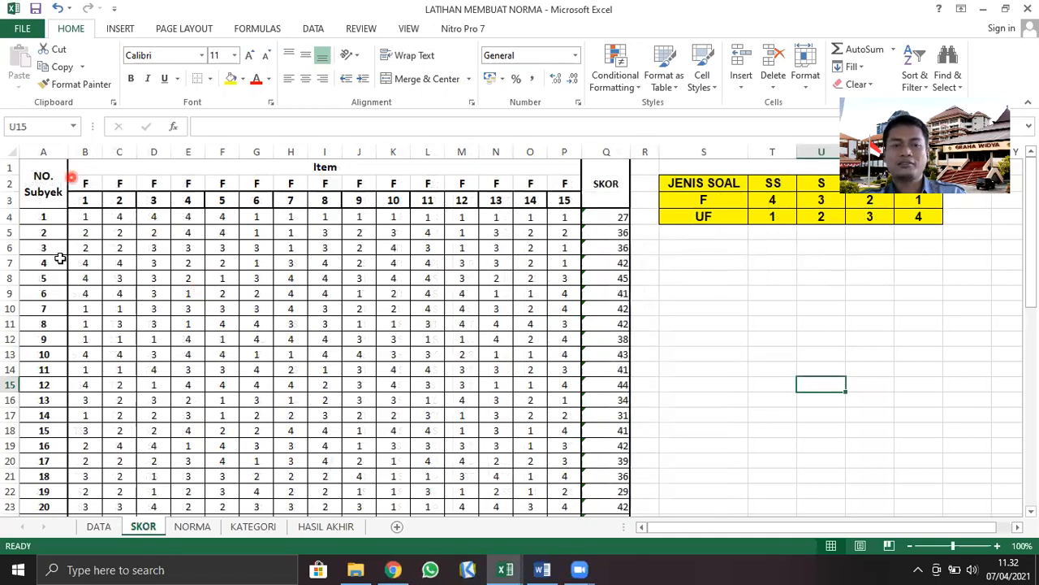
left_click(98, 526)
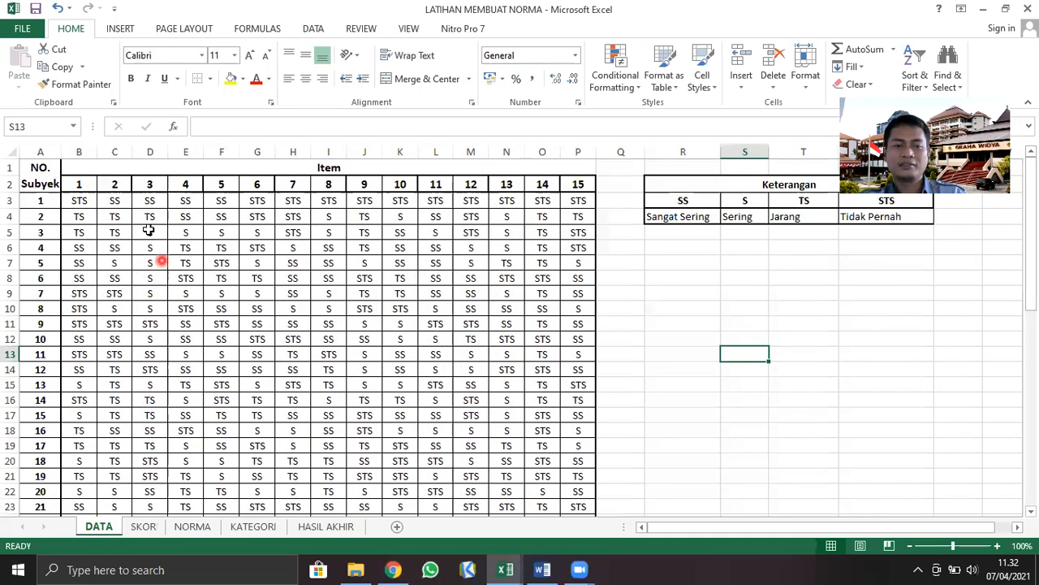
left_click(84, 152)
left_click_drag(87, 152, 588, 88)
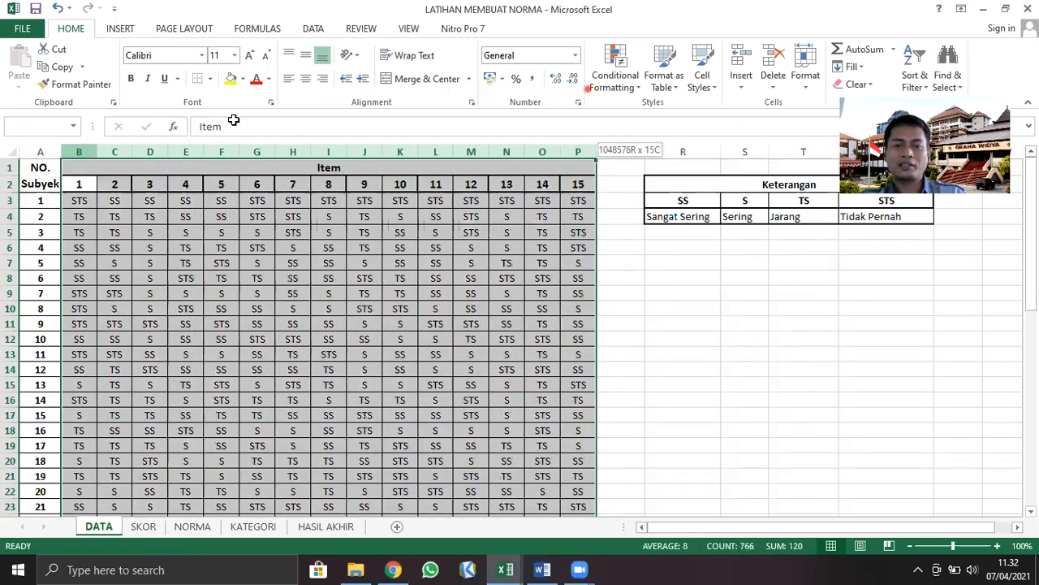
left_click_drag(233, 120, 235, 123)
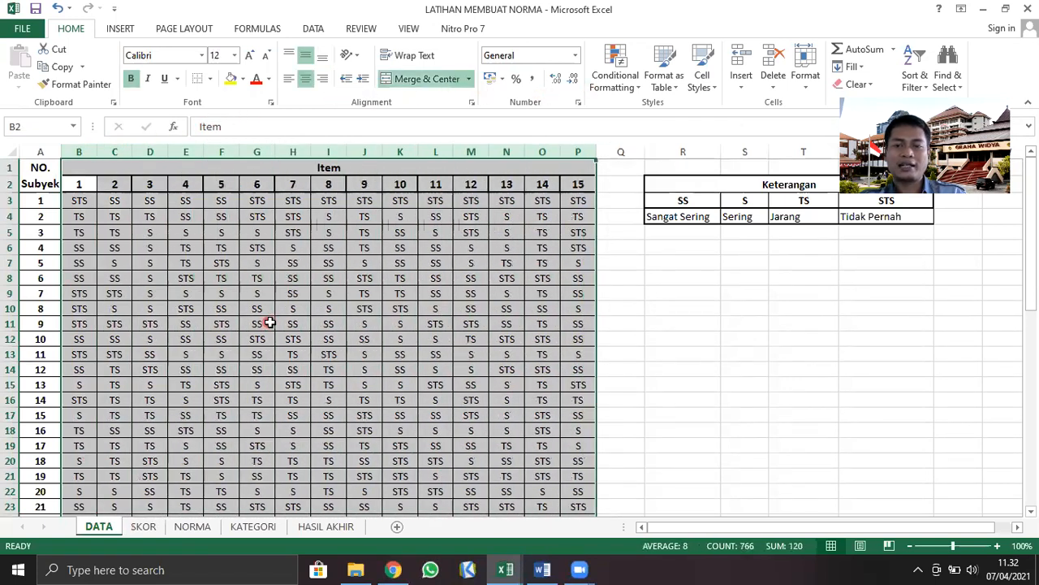
Go to the SKOR sheet and examine the item type row and the total score column Q
left_click(140, 528)
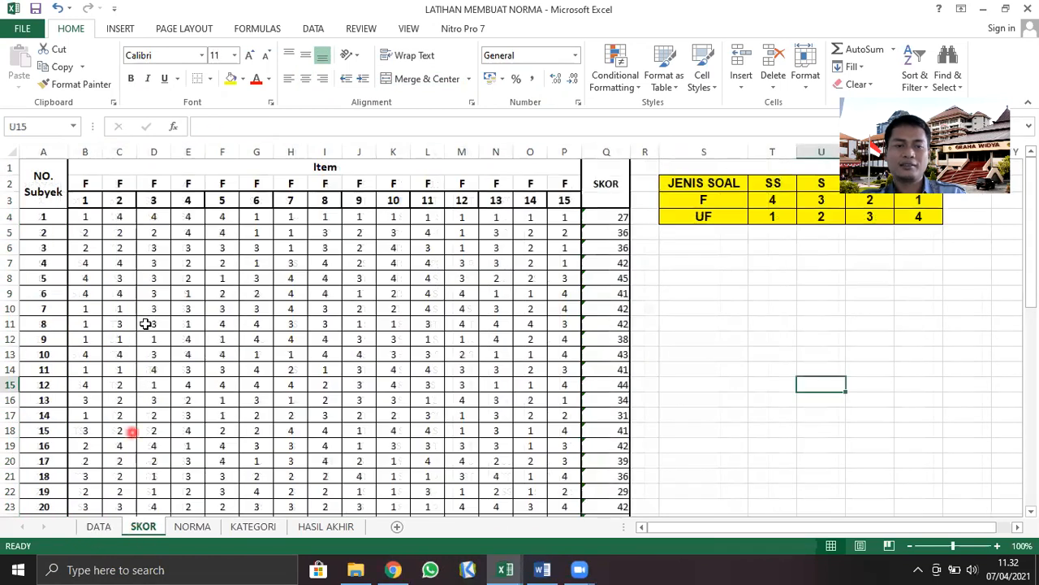
left_click(87, 185)
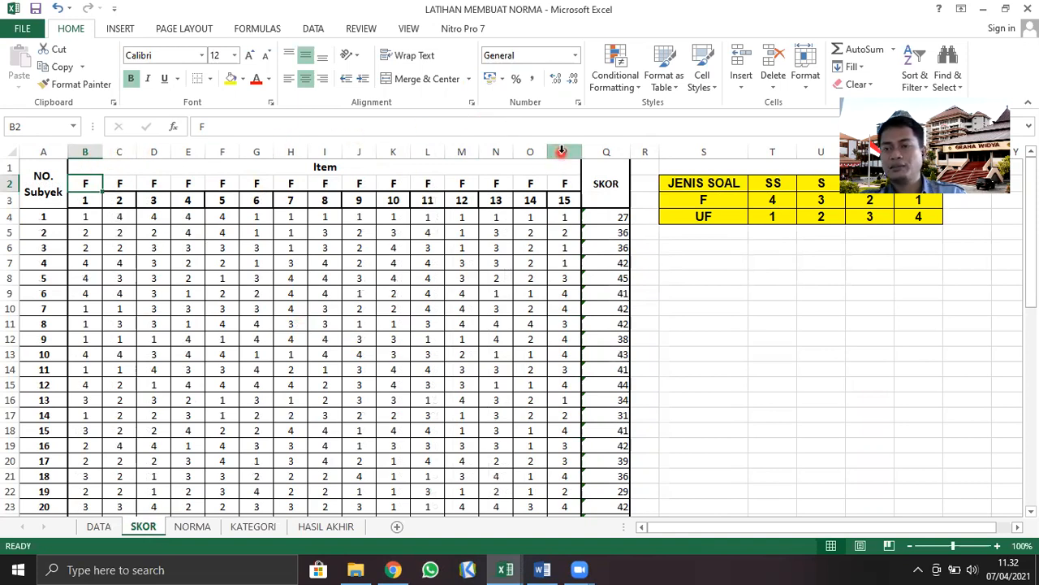
left_click(606, 152)
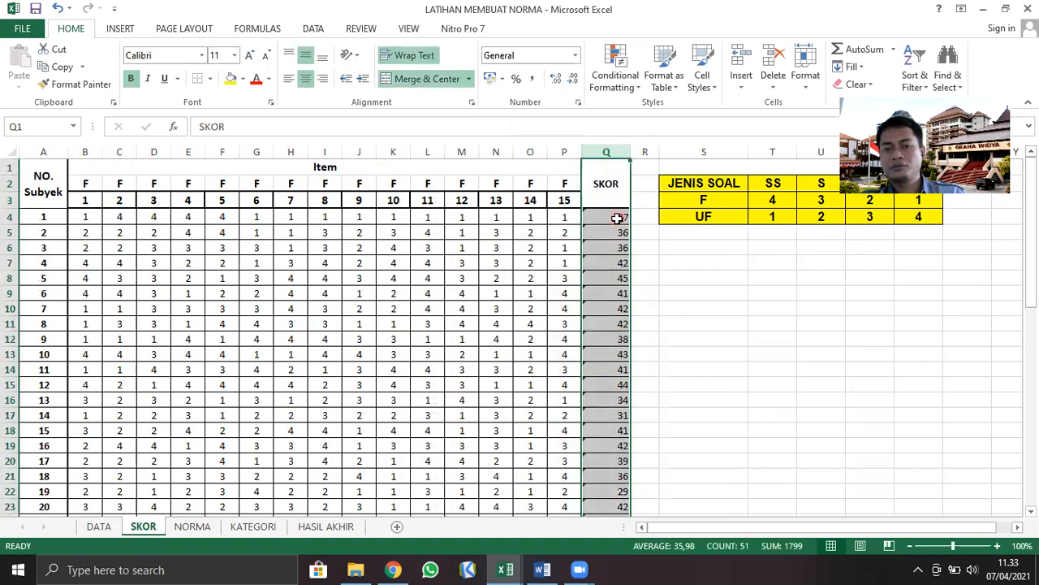
left_click(654, 352)
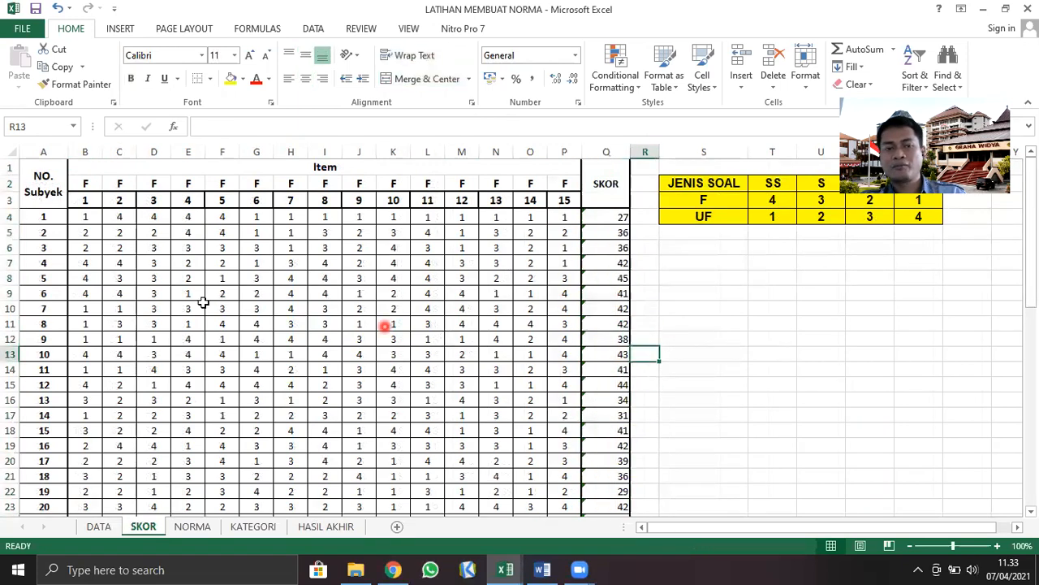
Check the total score formulas in column Q for subjects 1, 2 and 3 against their item rows
left_click(43, 218)
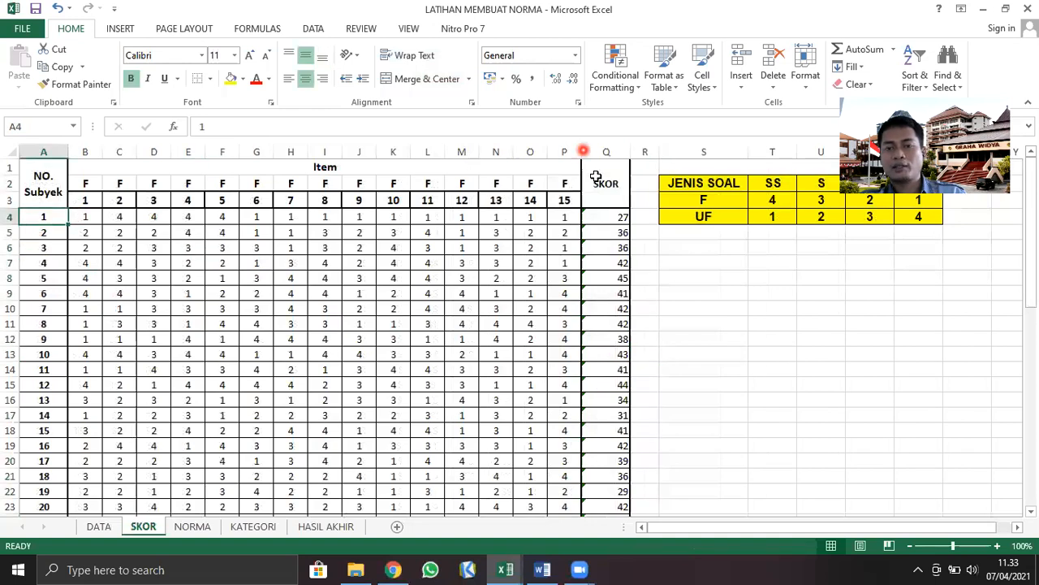
left_click(619, 214)
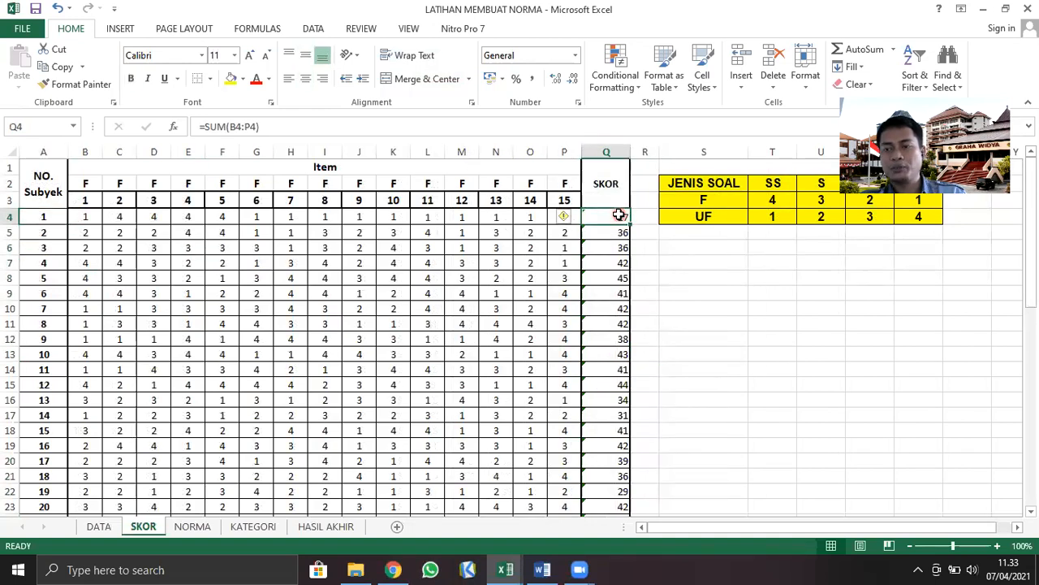
left_click(10, 231)
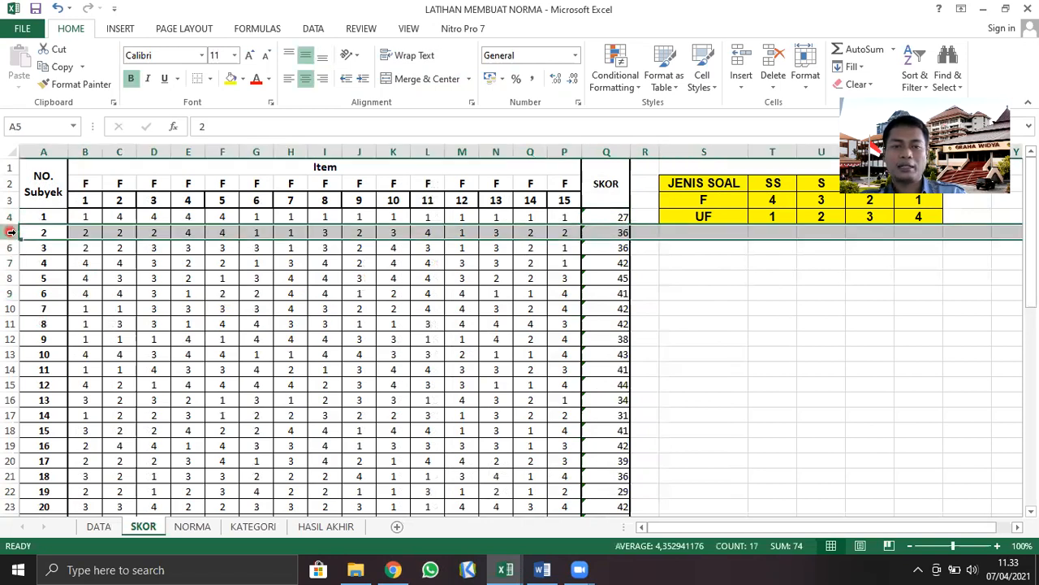
left_click(622, 232)
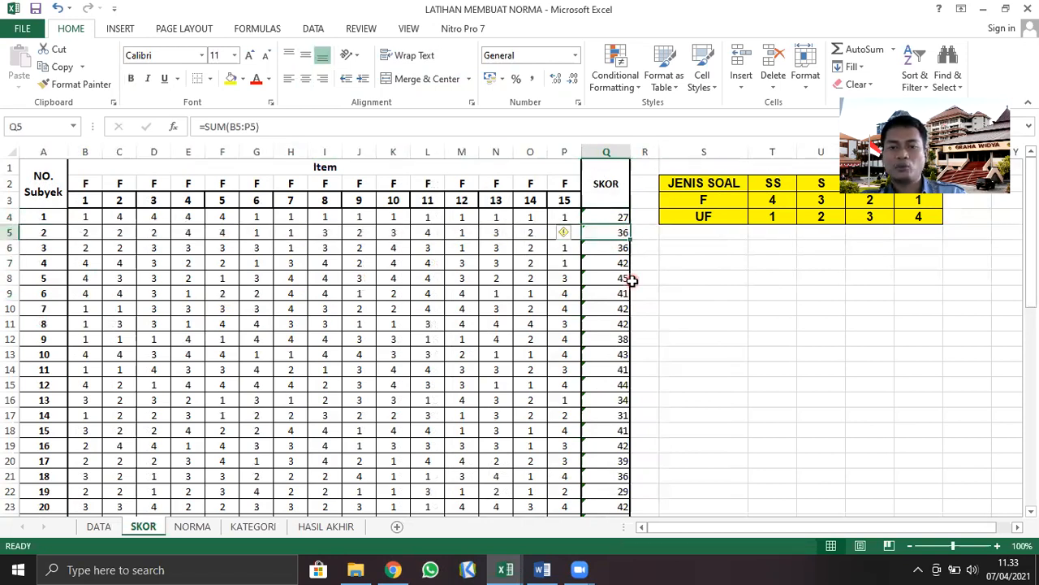
left_click(36, 249)
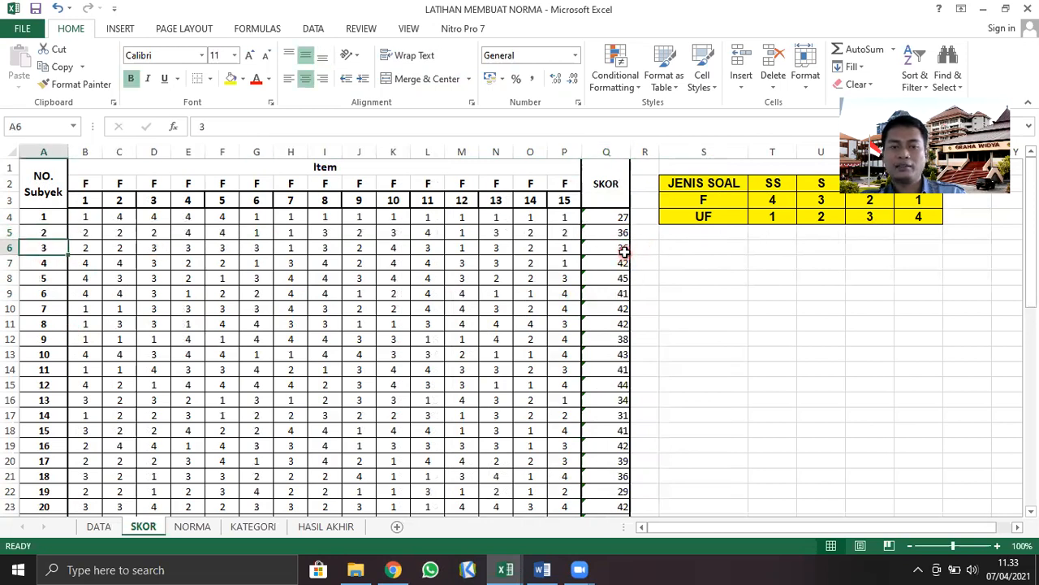
left_click(624, 249)
left_click(47, 246)
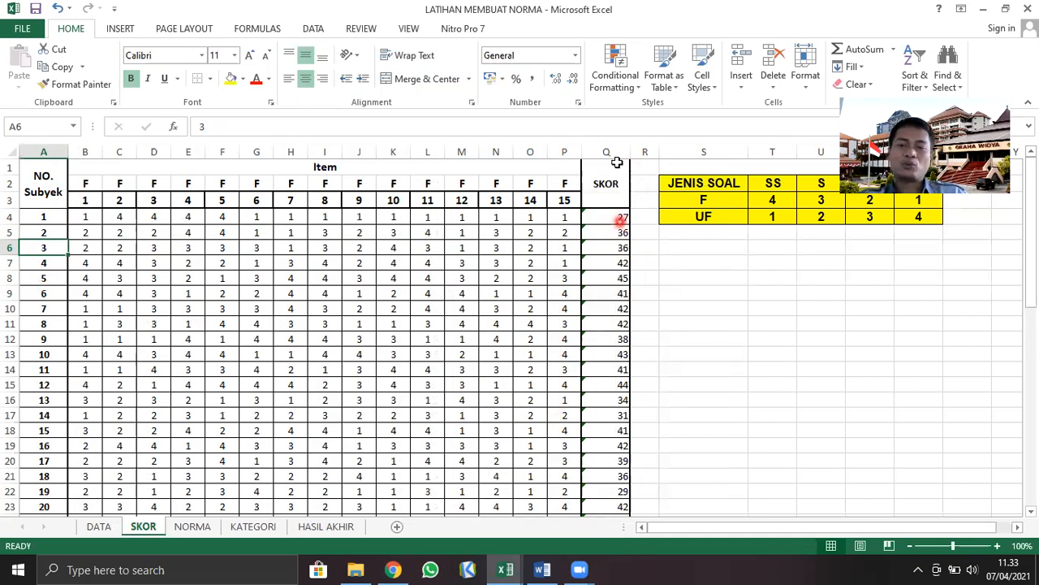
Examine the whole SKOR column and inspect individual subjects' totals, ending on subject 1's score in Q4
left_click_drag(617, 150, 609, 319)
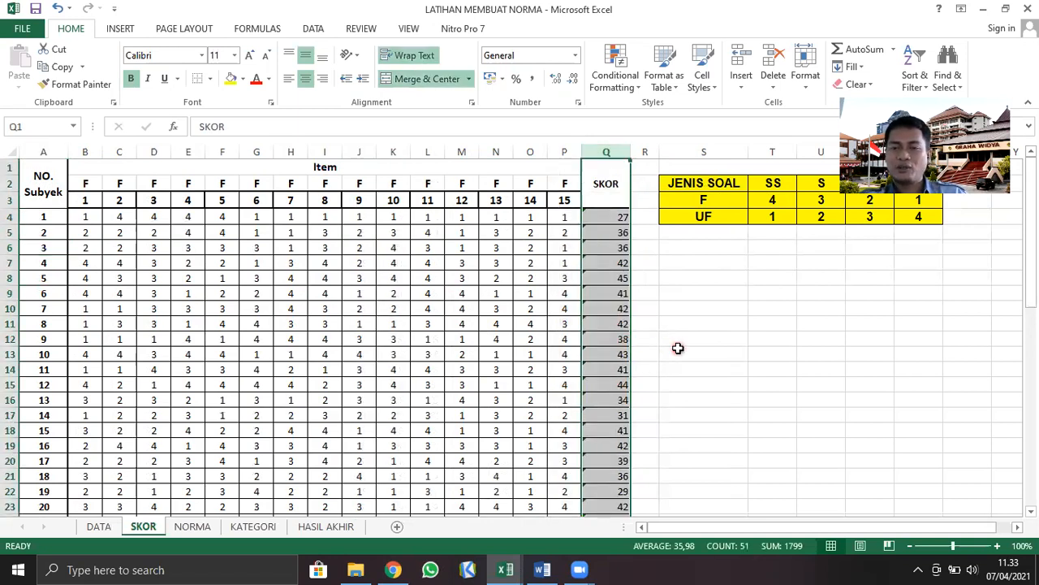
left_click(666, 335)
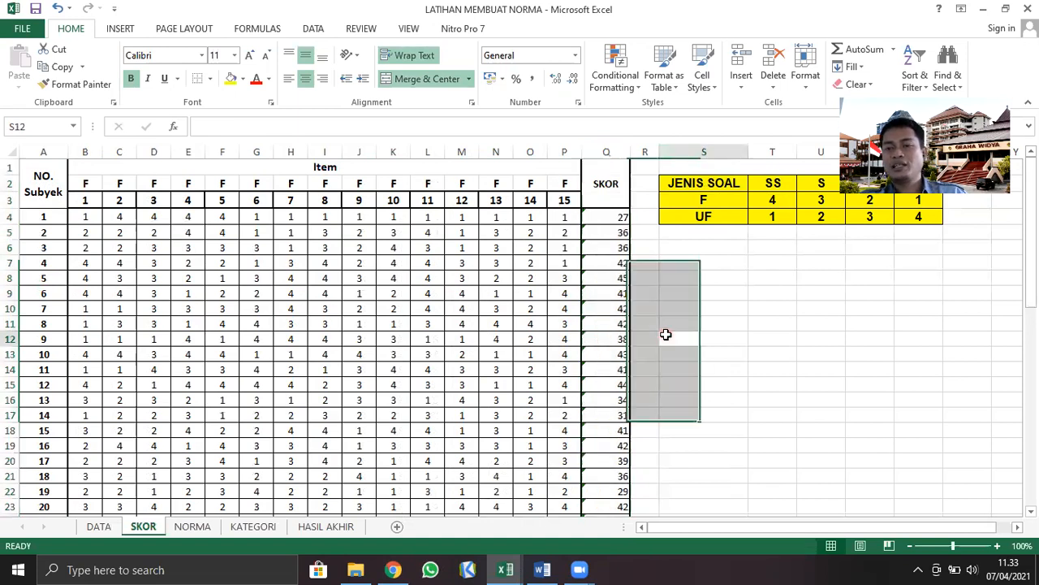
left_click(614, 152)
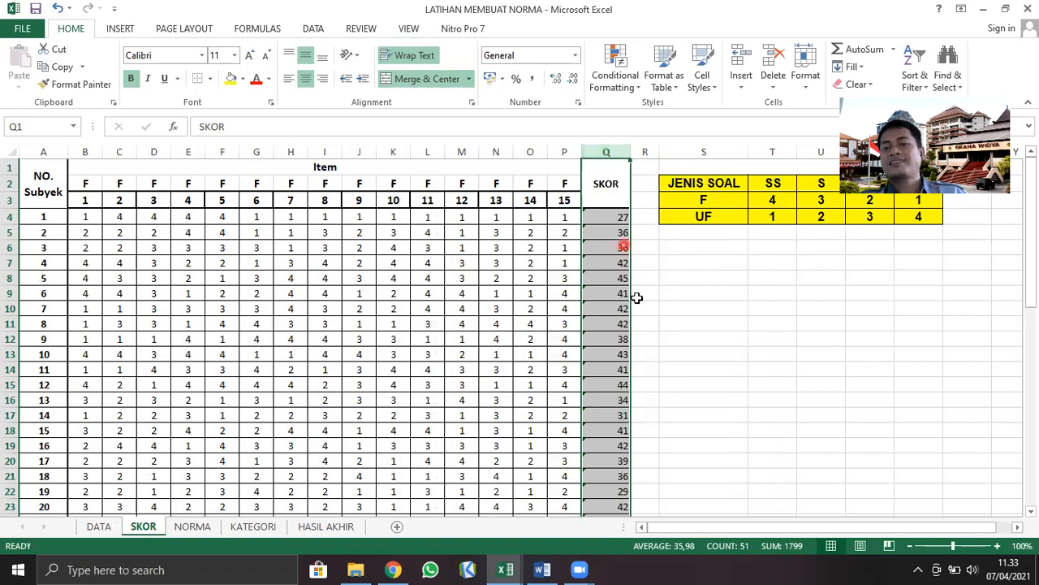
left_click(619, 232)
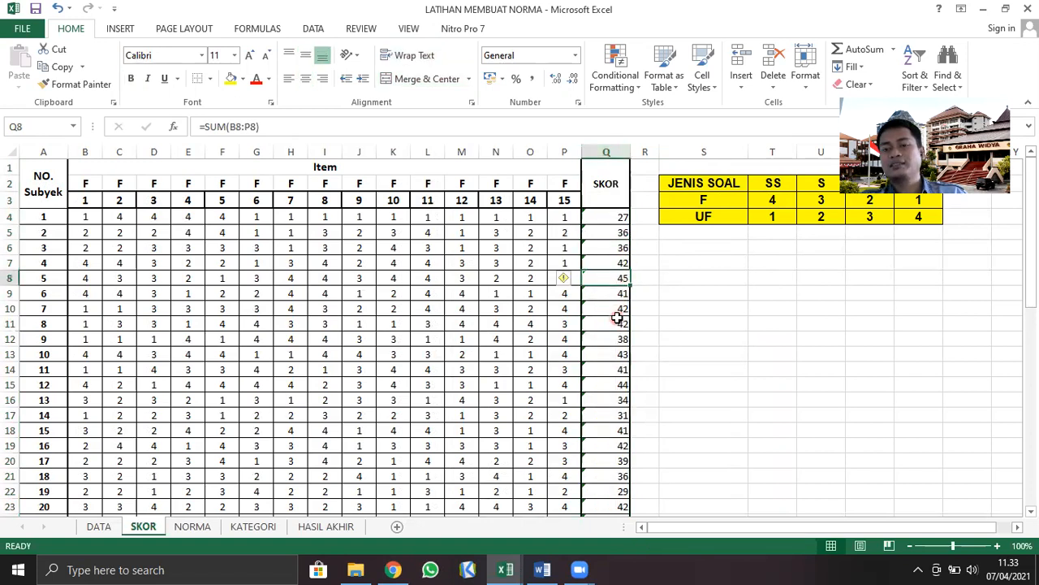
left_click(624, 218)
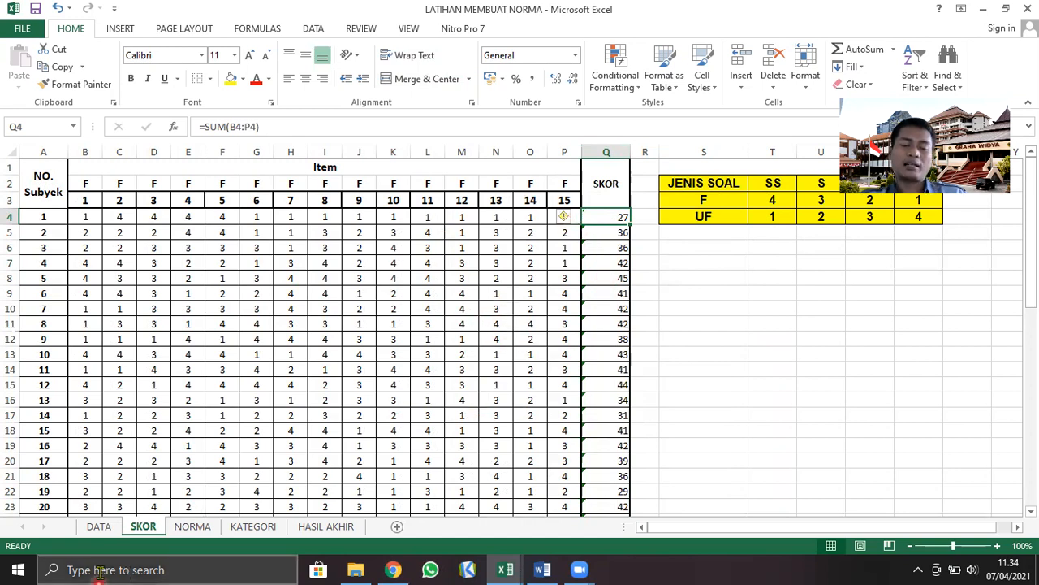
Open the NORMA sheet and examine the MEAN, operator, multiplier and SD cells of the TS (TINGGI SEKALI) formula in row 3
left_click(190, 526)
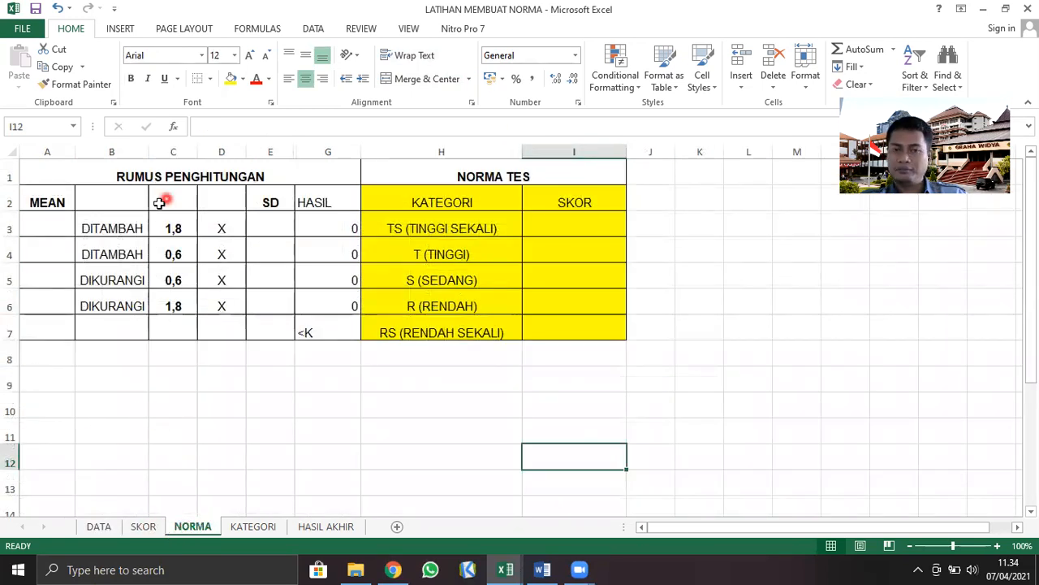
left_click(52, 203)
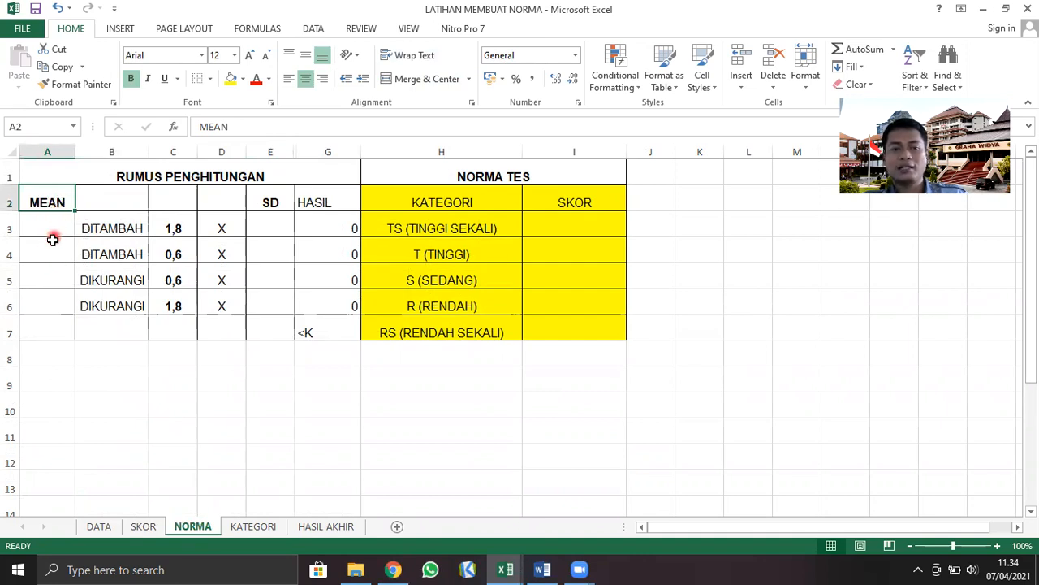
left_click(54, 232)
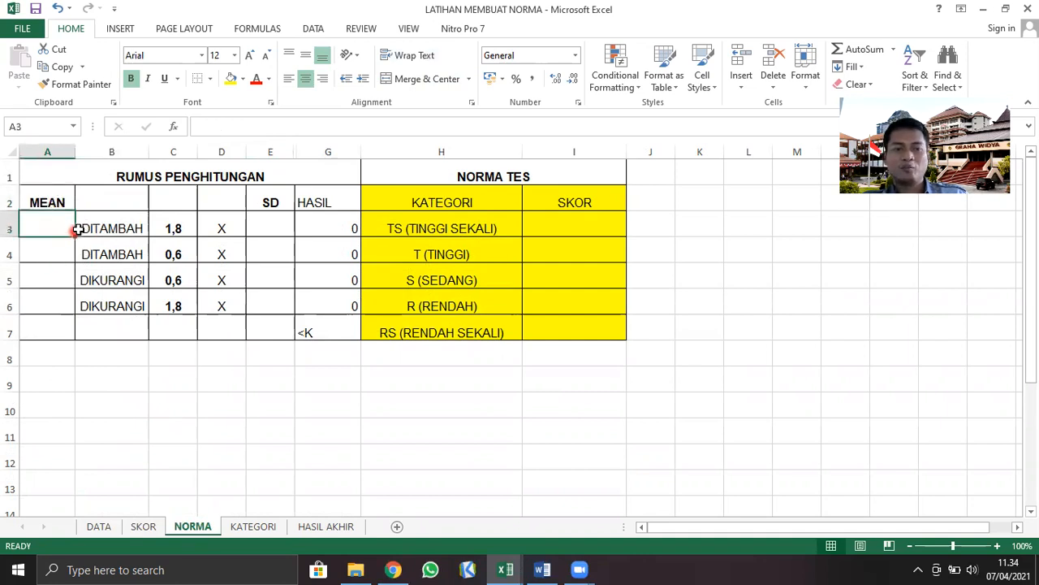
left_click(123, 228)
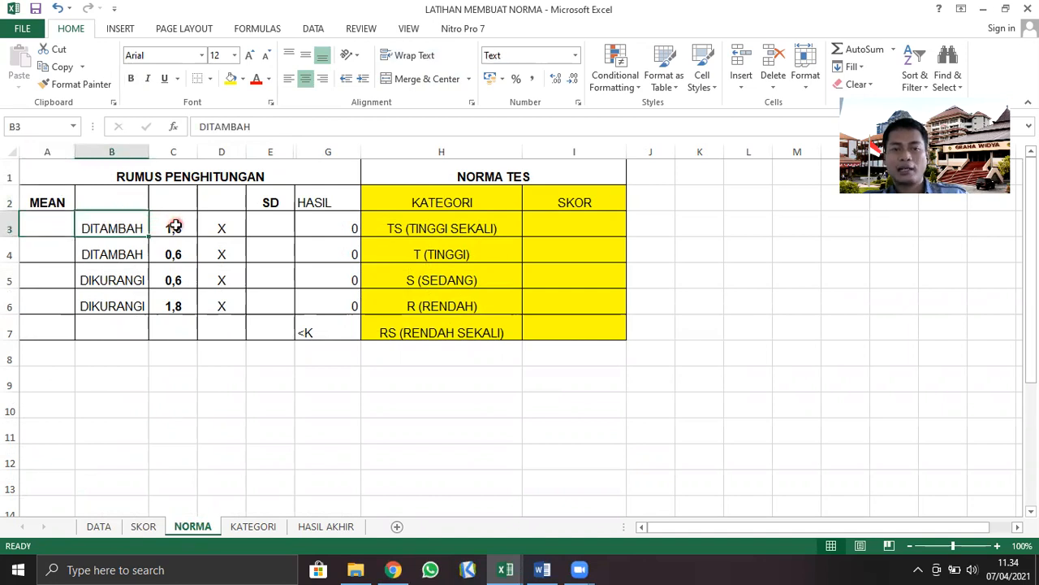
left_click(174, 227)
left_click(225, 226)
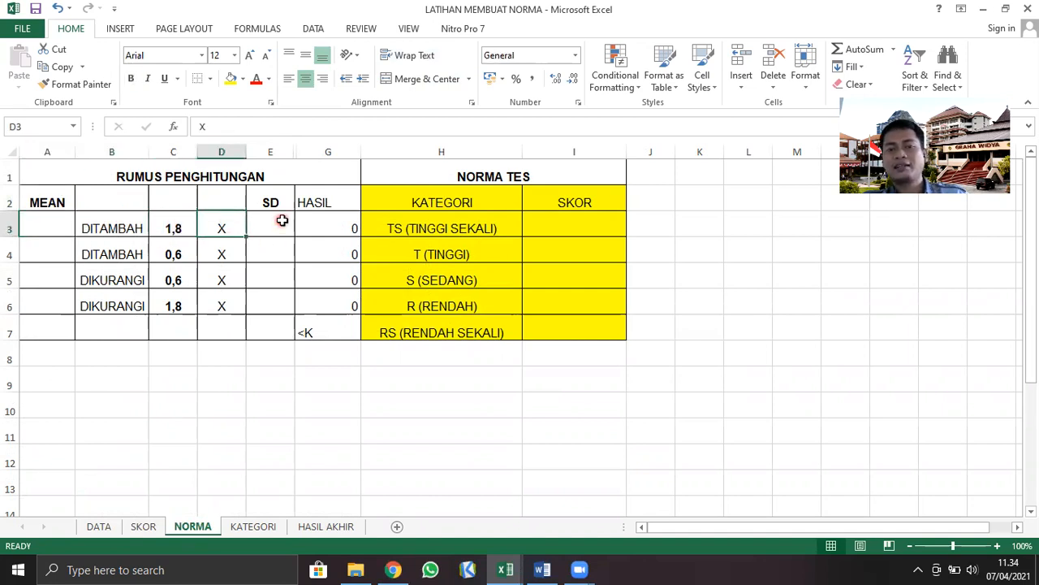
left_click(278, 229)
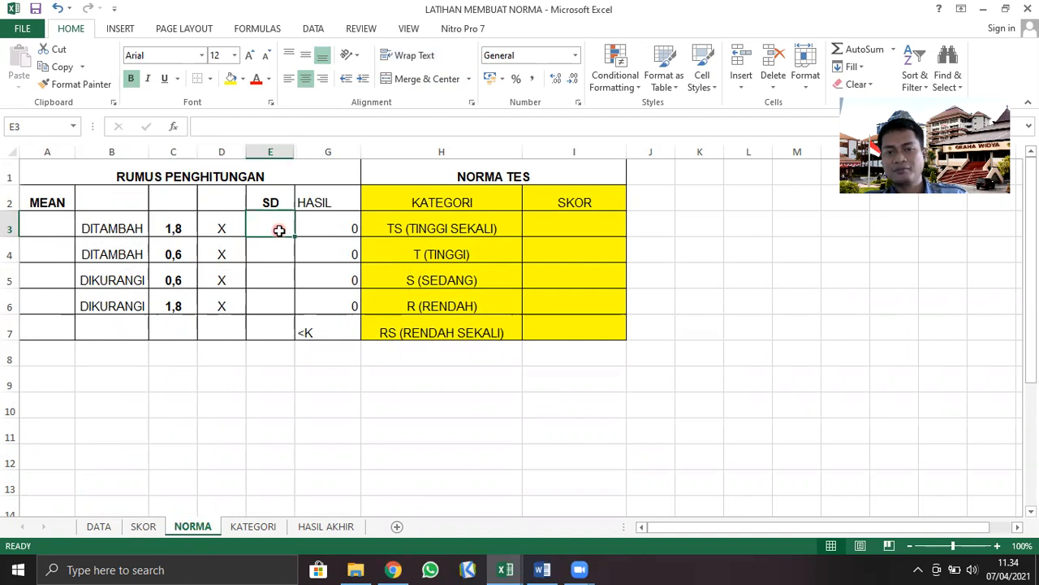
Make the five category labels in H3:H7 of the NORMA TES table bold
left_click(409, 227)
left_click_drag(409, 227, 406, 331)
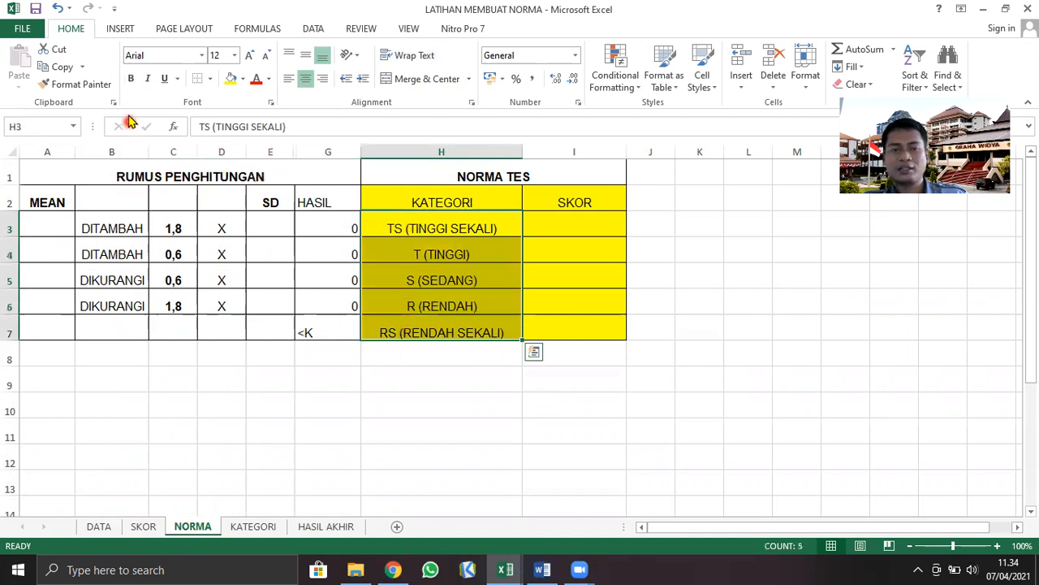
left_click(130, 78)
Examine the calculation formula for the T (TINGGI) category across row 4, from the MEAN cell to the SD cell
left_click(401, 255)
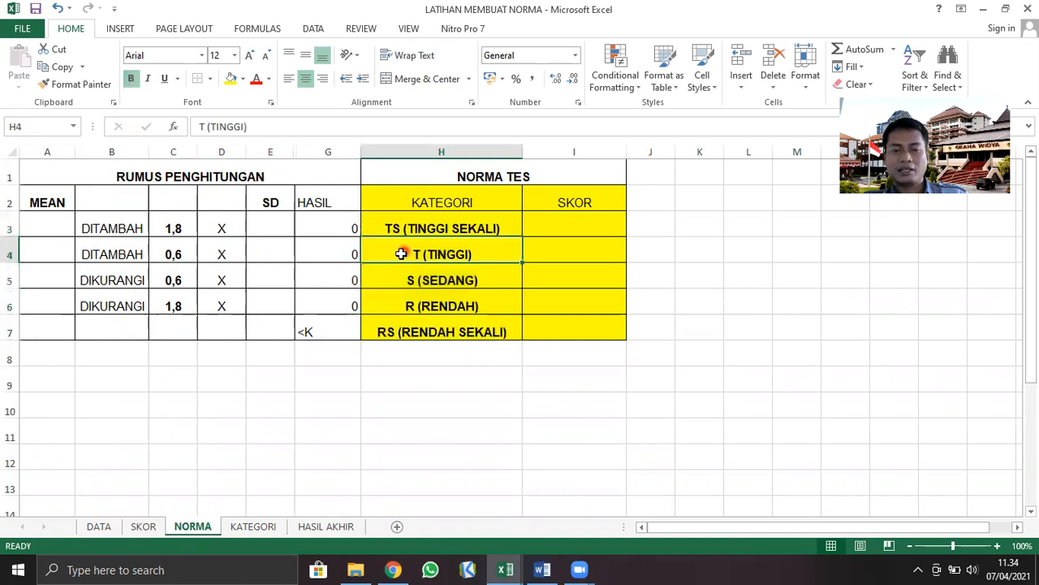
left_click(56, 253)
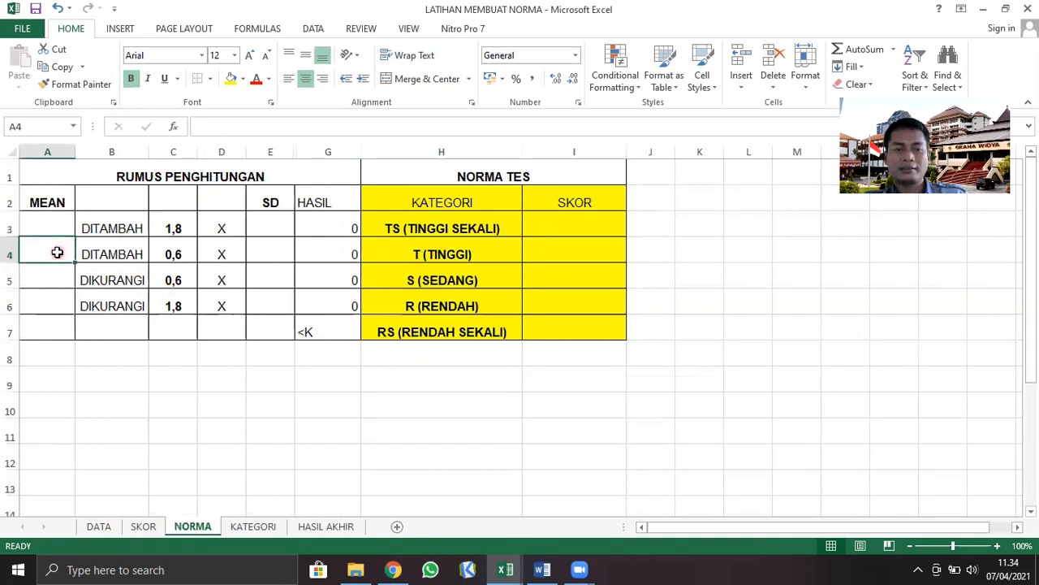
left_click(104, 254)
left_click(179, 254)
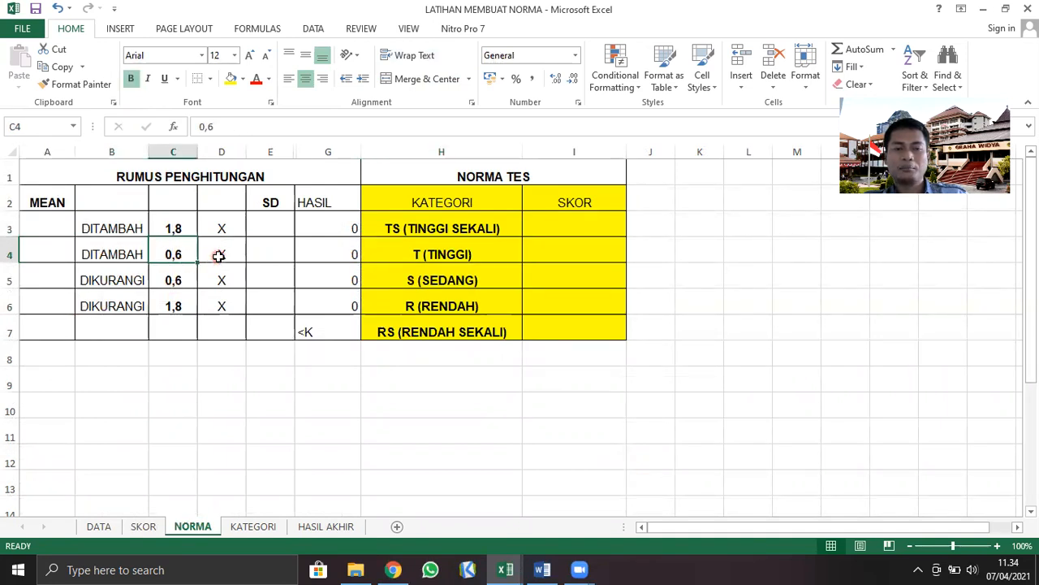
left_click(218, 255)
left_click(267, 249)
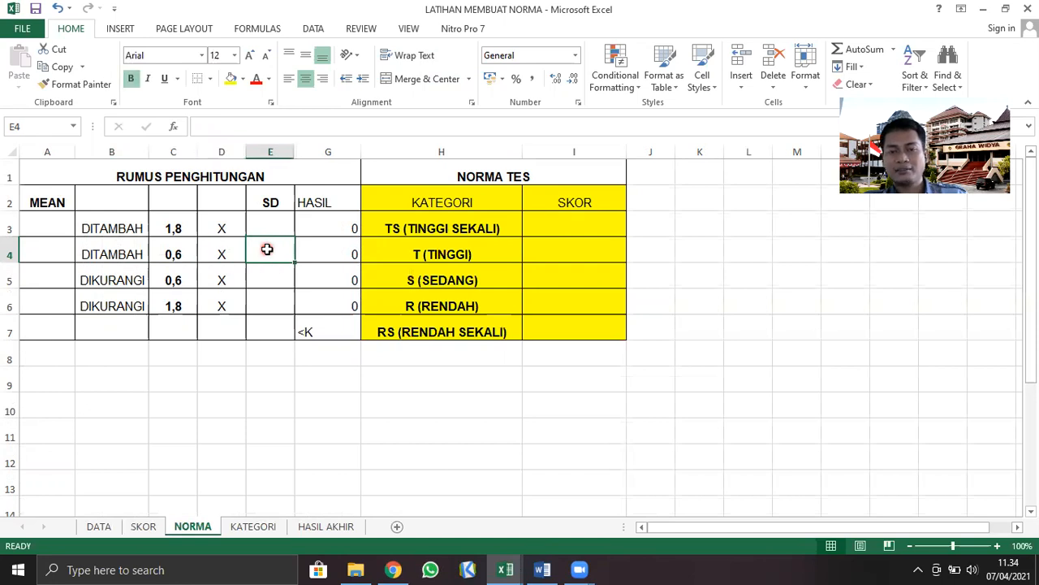
left_click(411, 254)
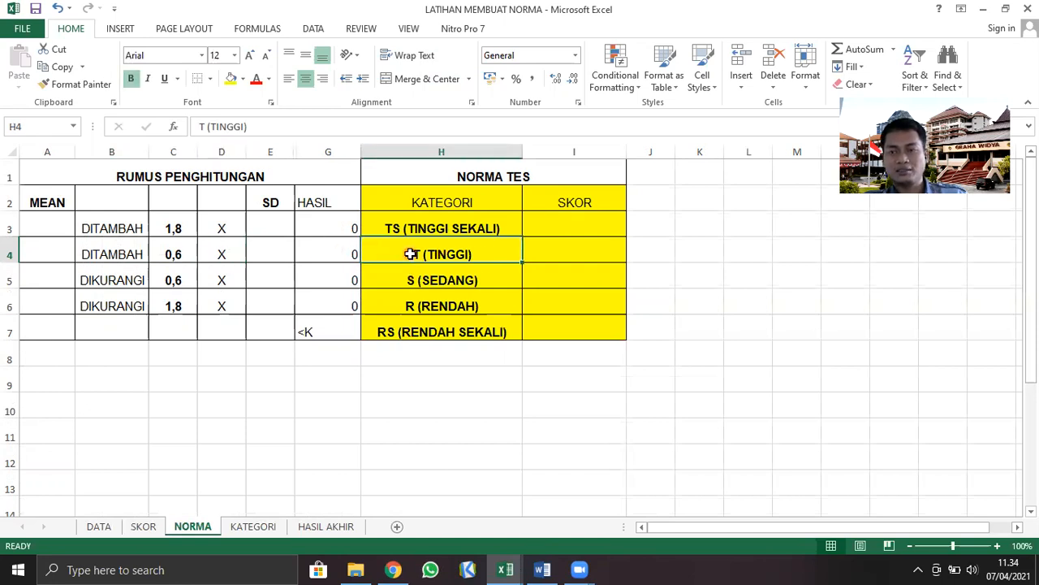
Examine the calculation formula for the S (SEDANG) category across row 5, from the MEAN cell to the SD cell
left_click(411, 277)
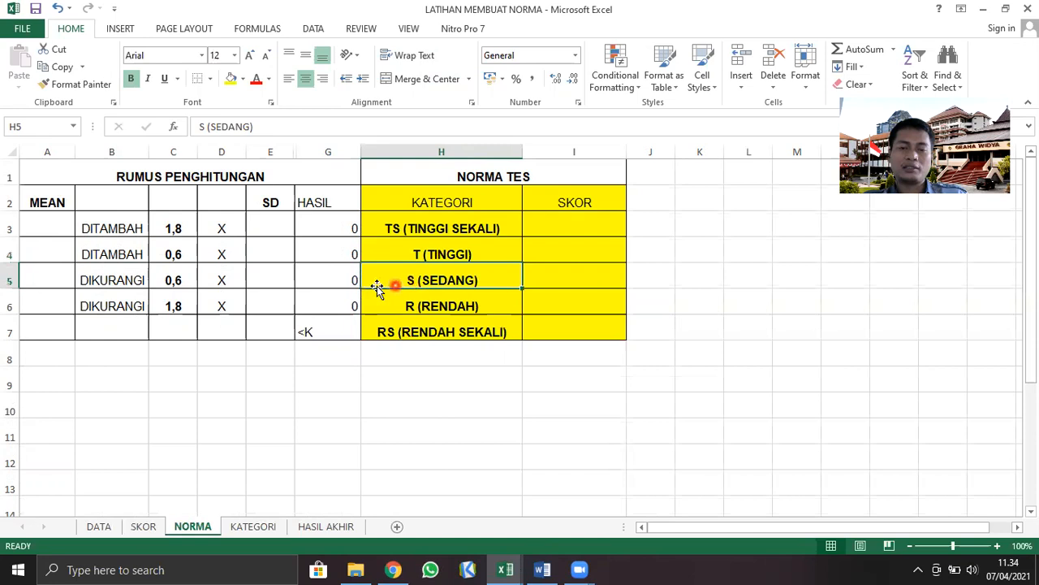
left_click(55, 281)
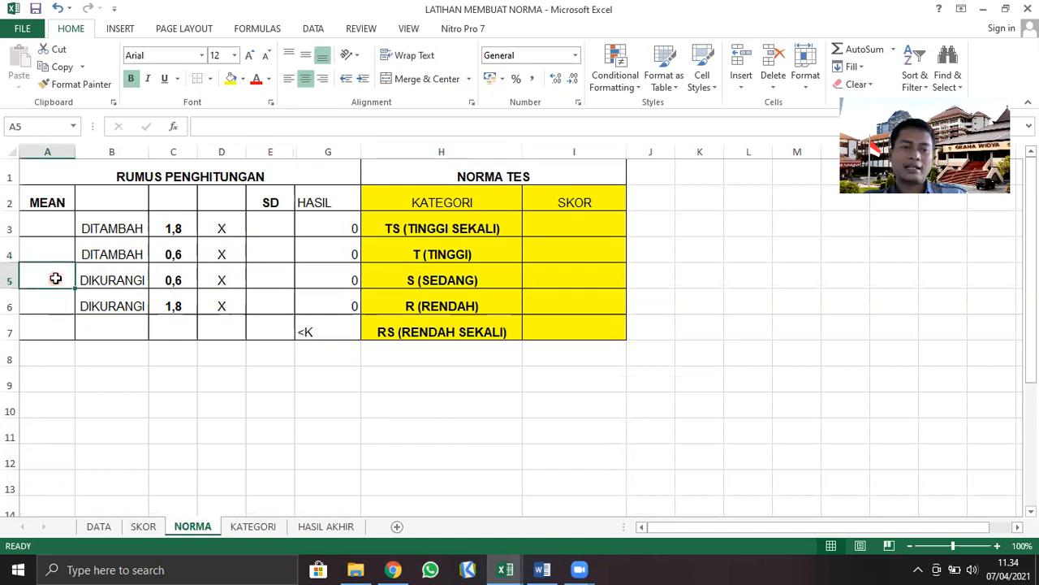
left_click(122, 283)
left_click(177, 276)
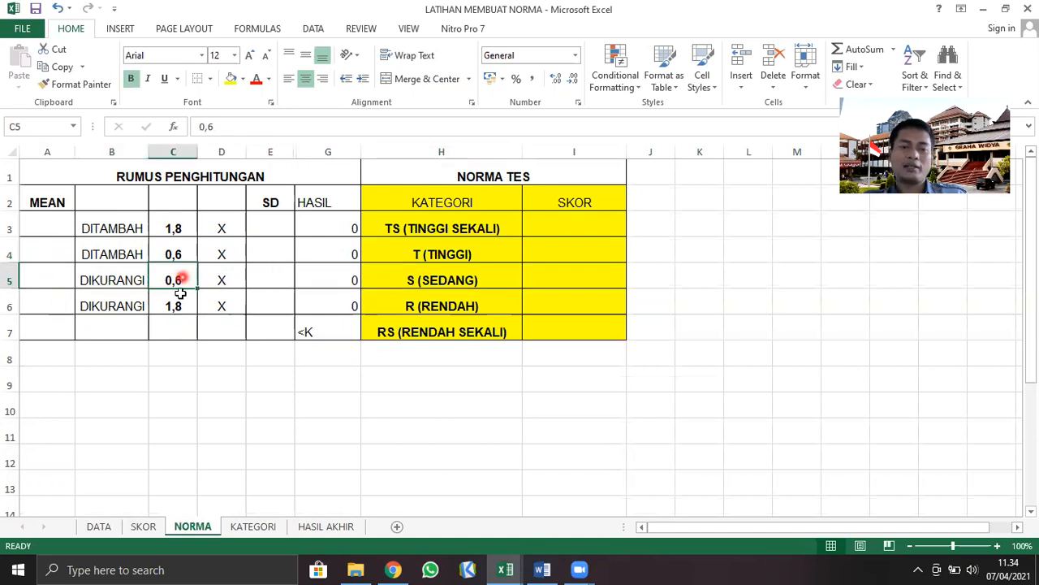
left_click(232, 278)
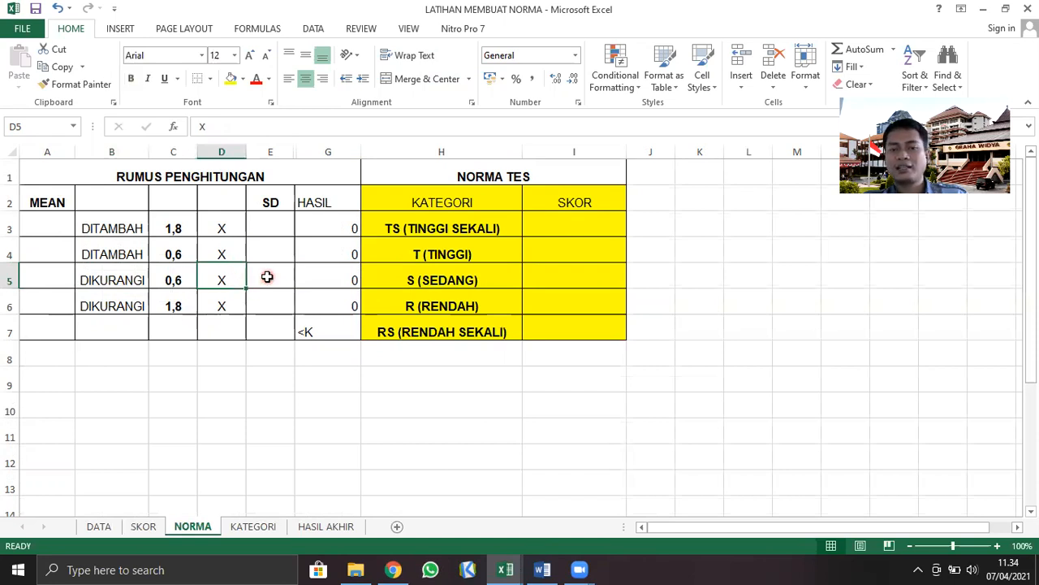
left_click(267, 277)
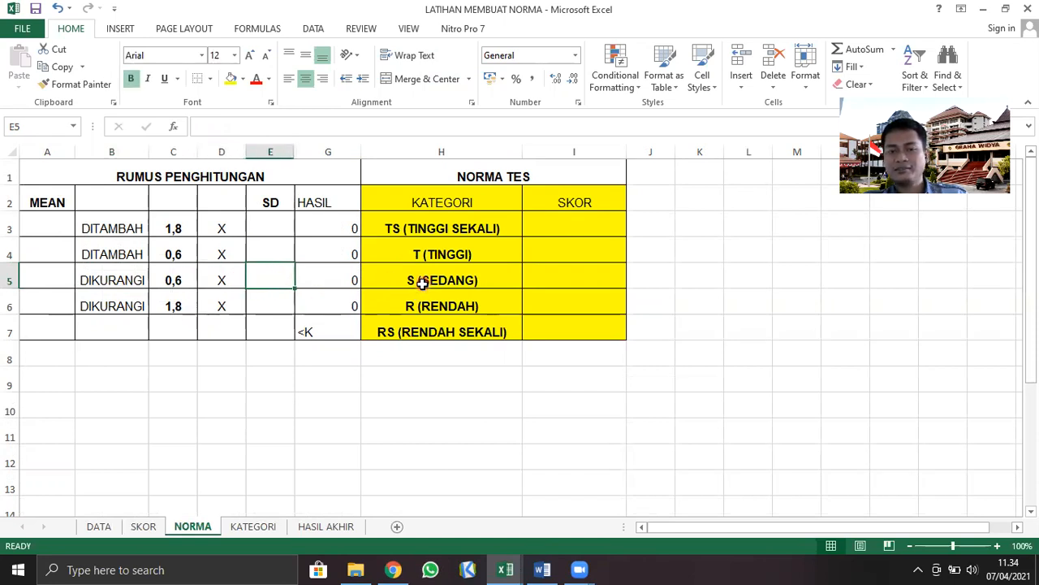
Examine the calculation formula for the R (RENDAH) category across row 6, from the MEAN cell to the SD cell
left_click(380, 308)
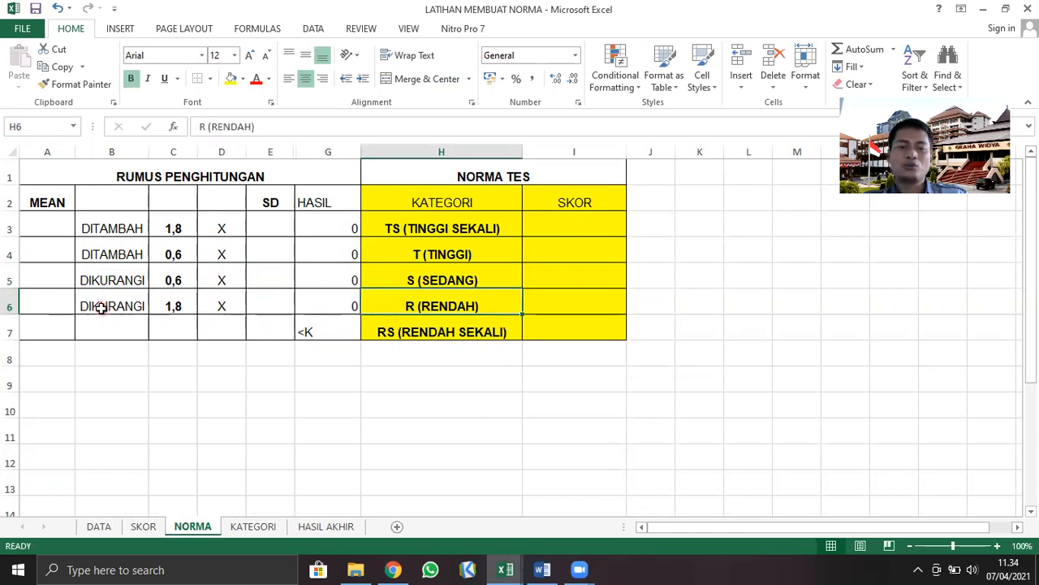
left_click(48, 309)
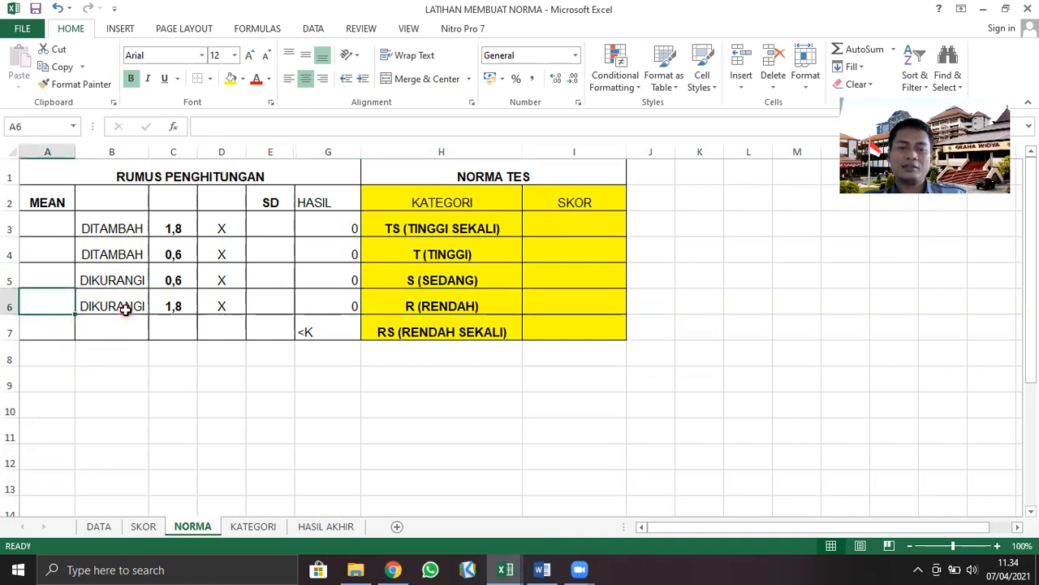
left_click(126, 308)
left_click(174, 303)
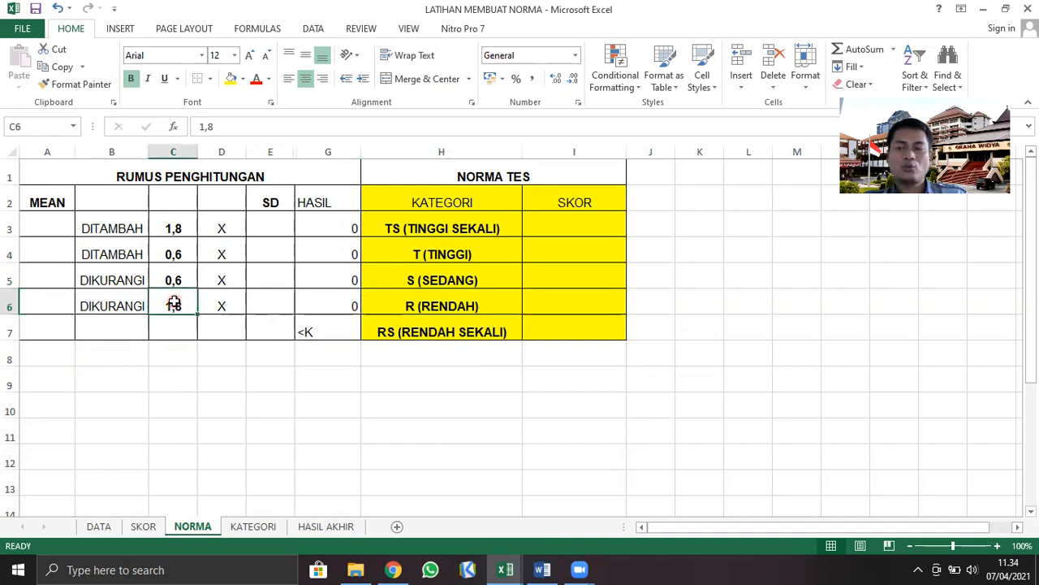
left_click(224, 306)
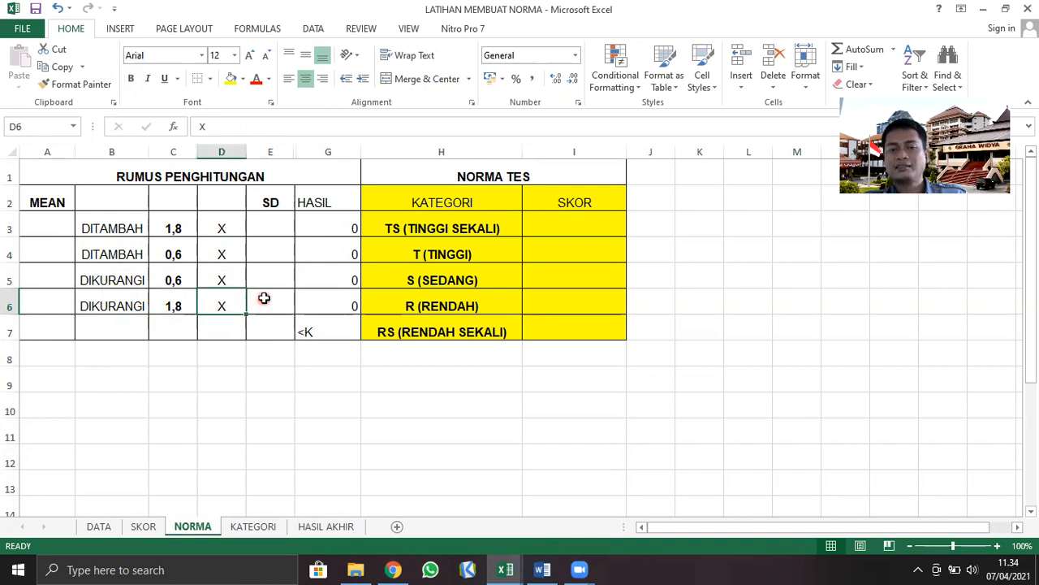
left_click(262, 298)
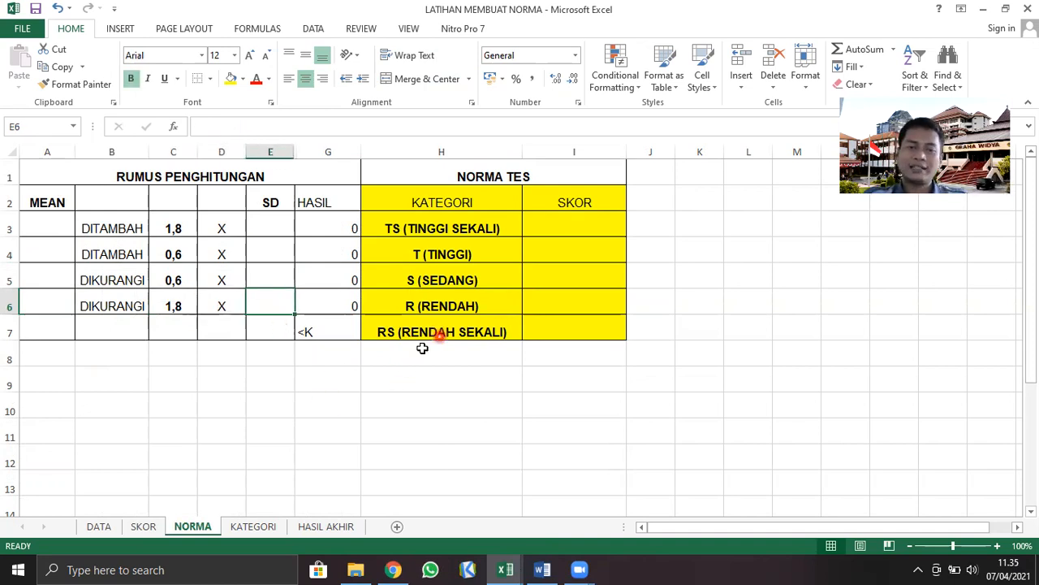
Compare the HASIL cell of the RS (RENDAH SEKALI) category in G7 with the R (RENDAH) result formula in G6
left_click(325, 334)
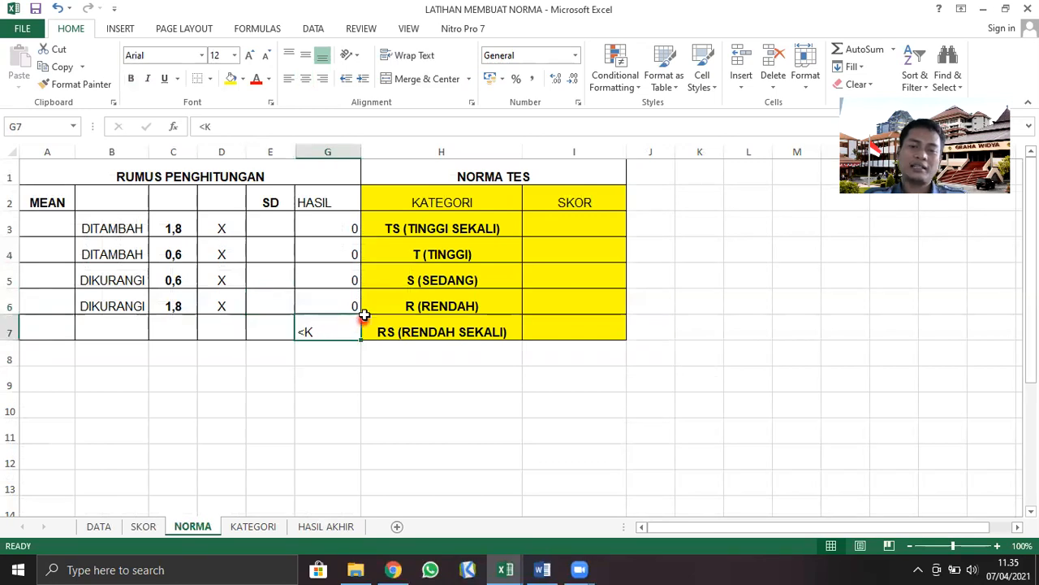
left_click(342, 305)
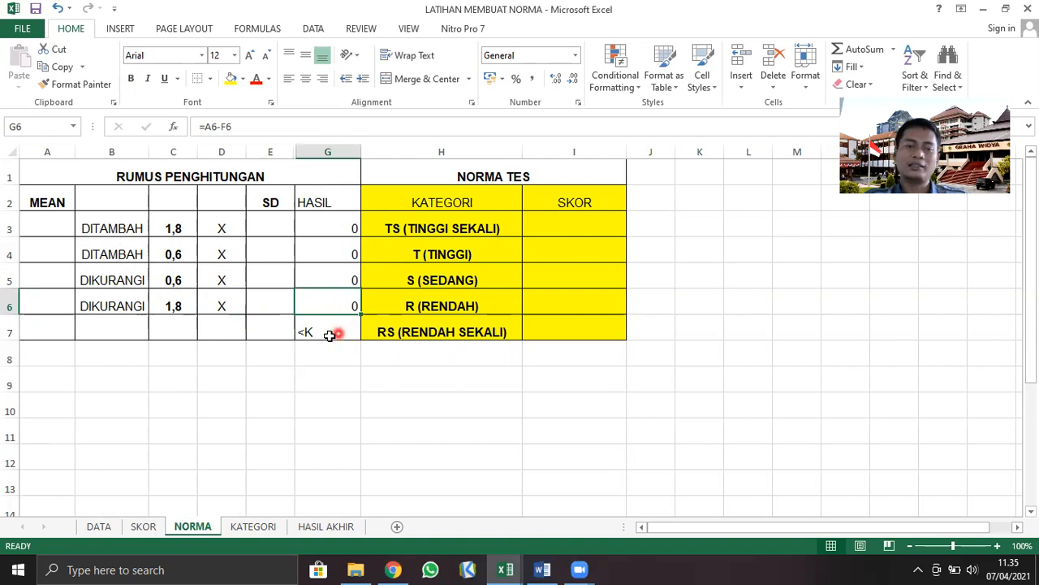
left_click(156, 407)
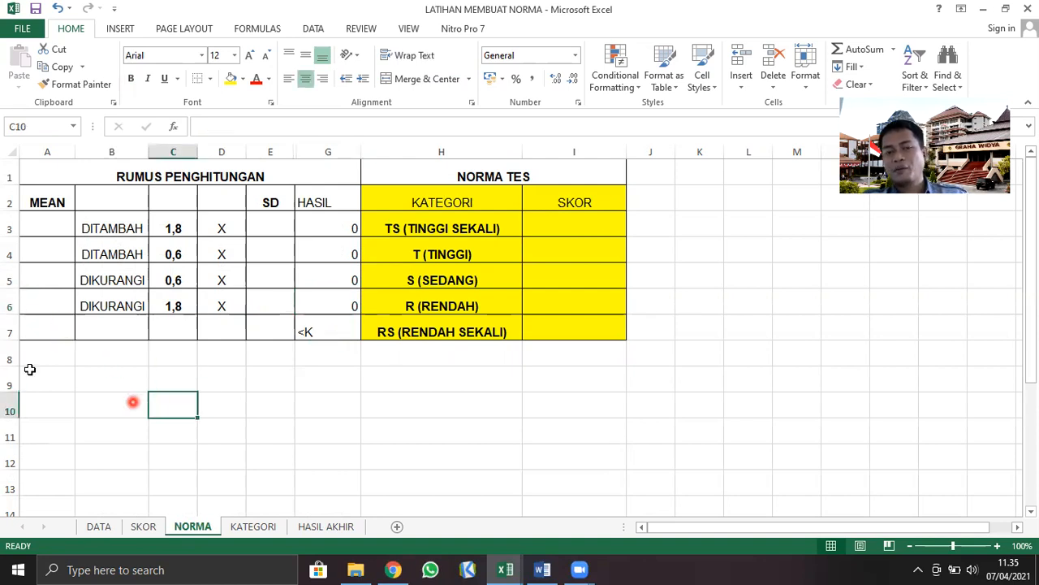
Fill the MEAN cells A3:A7 of the RUMUS PENGHITUNGAN table with red
left_click_drag(47, 218, 24, 335)
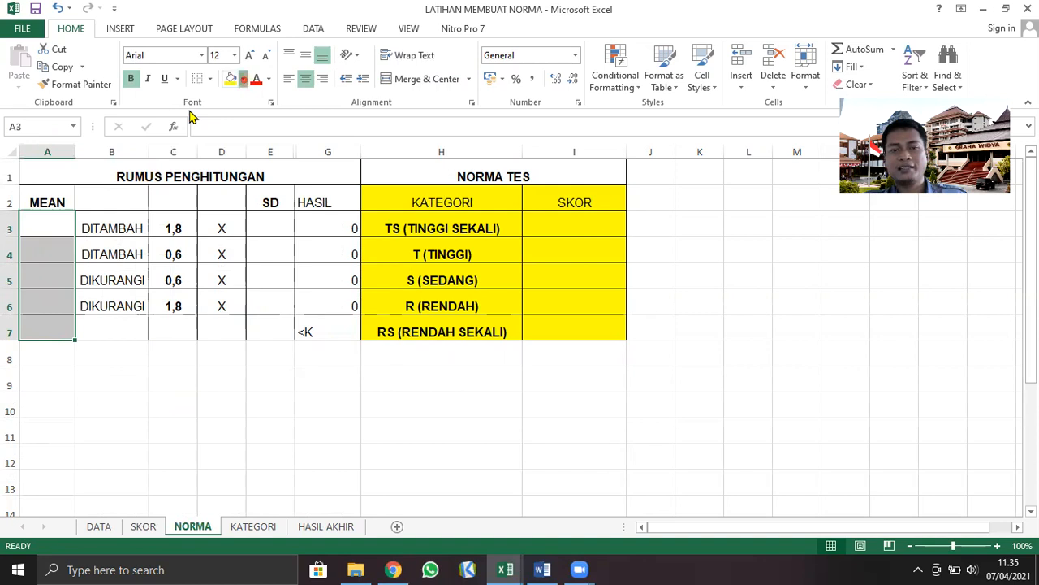
left_click(243, 79)
left_click(245, 204)
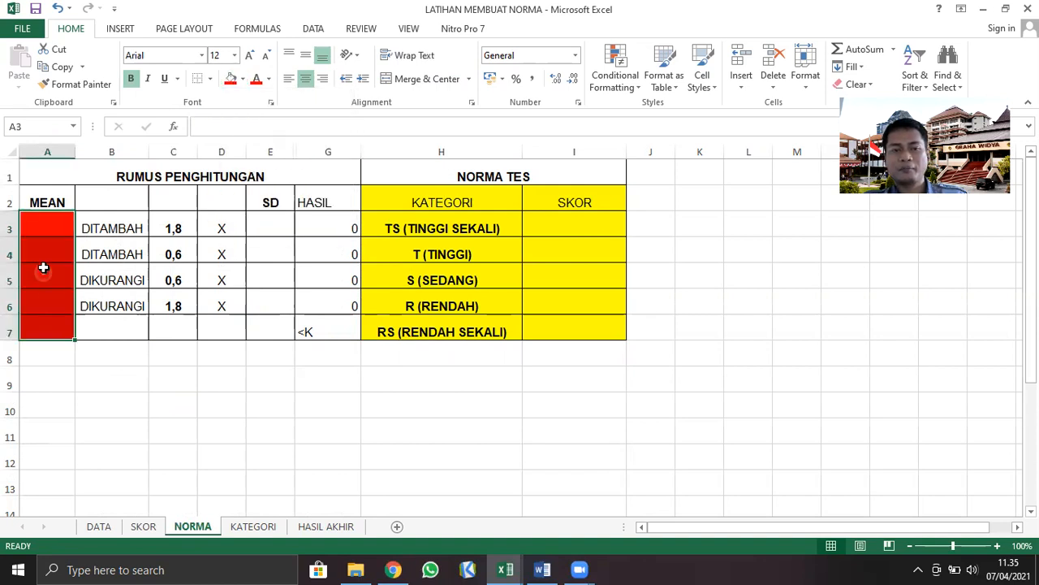
left_click(35, 400)
left_click_drag(46, 228, 33, 318)
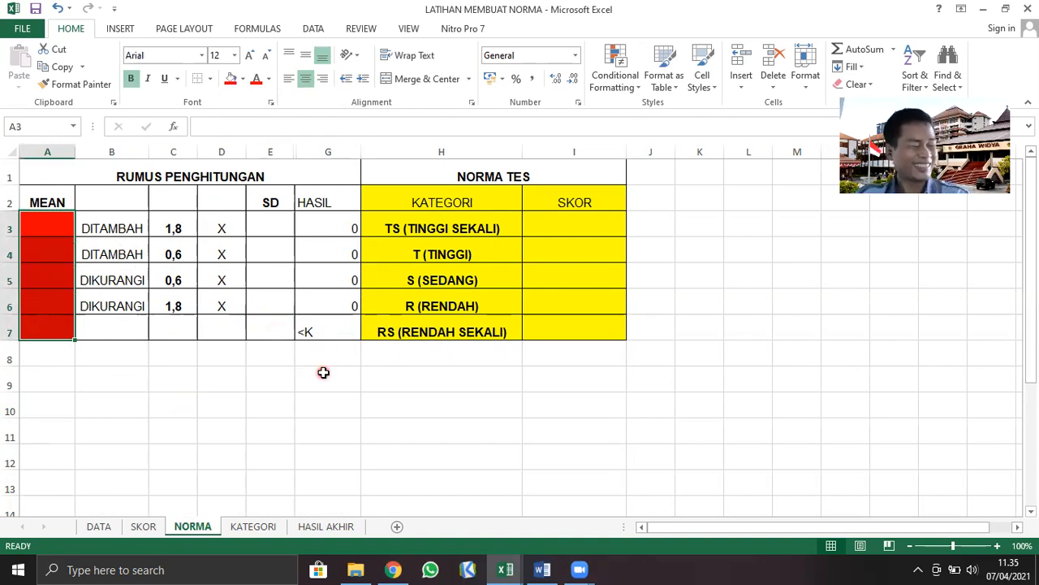
Fill the SD cells E3:E7 of the RUMUS PENGHITUNGAN table with the same red
left_click(277, 197)
left_click_drag(269, 229, 250, 334)
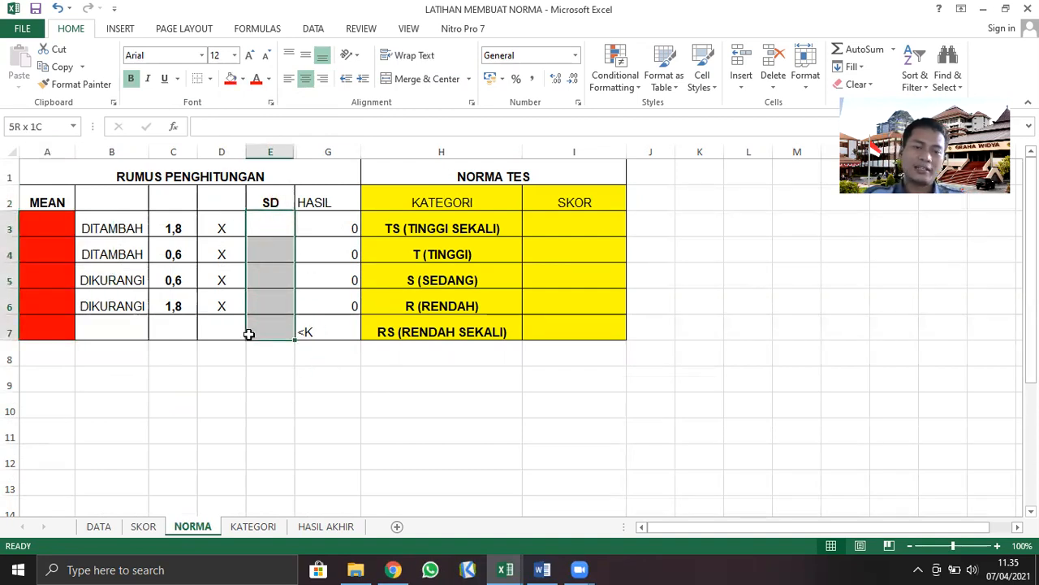
left_click(230, 79)
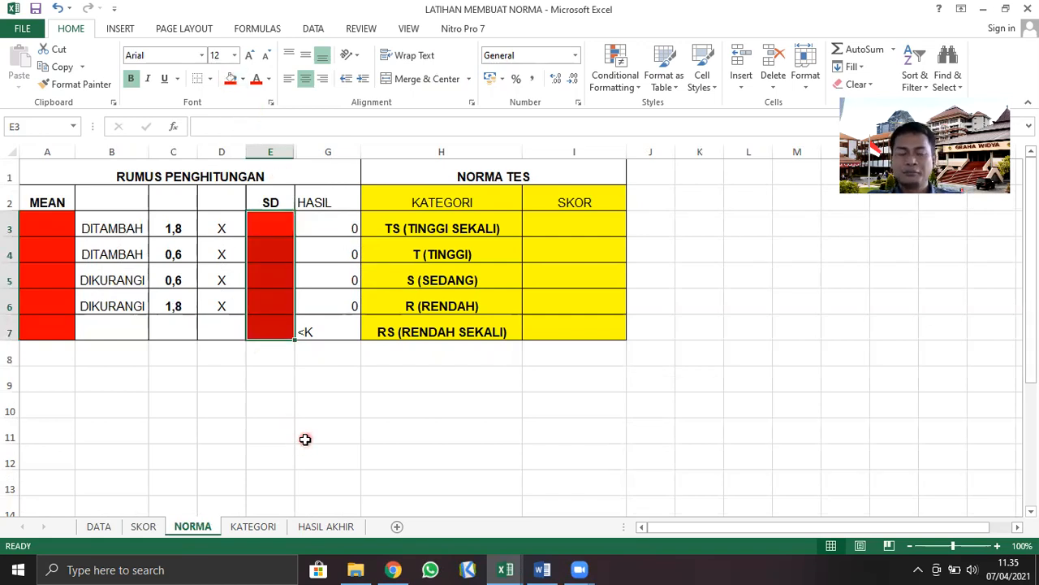
Inspect the red MEAN and SD cells in row 3 that the norm calculation needs
left_click(50, 228)
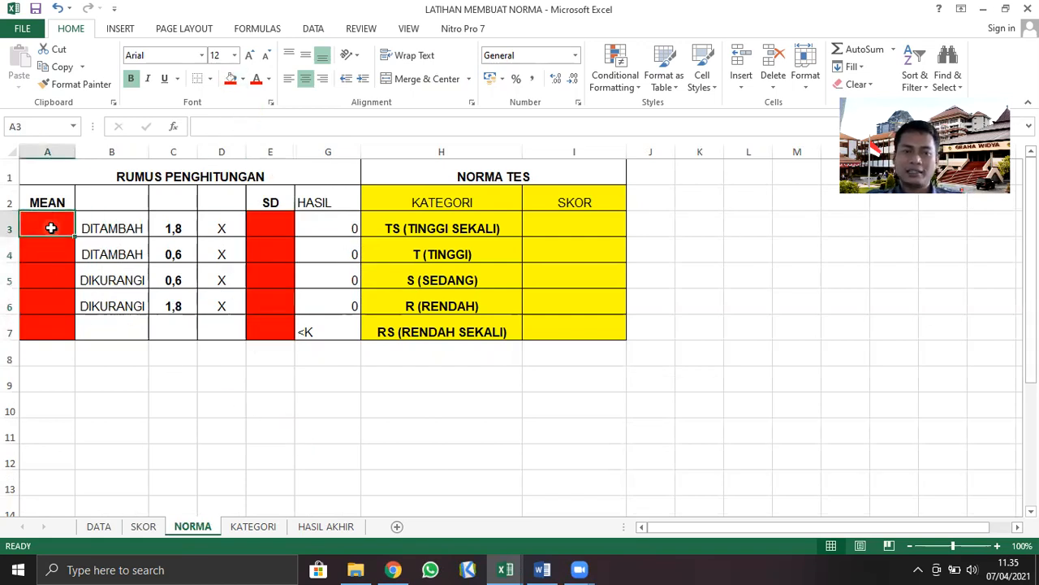
left_click(279, 225)
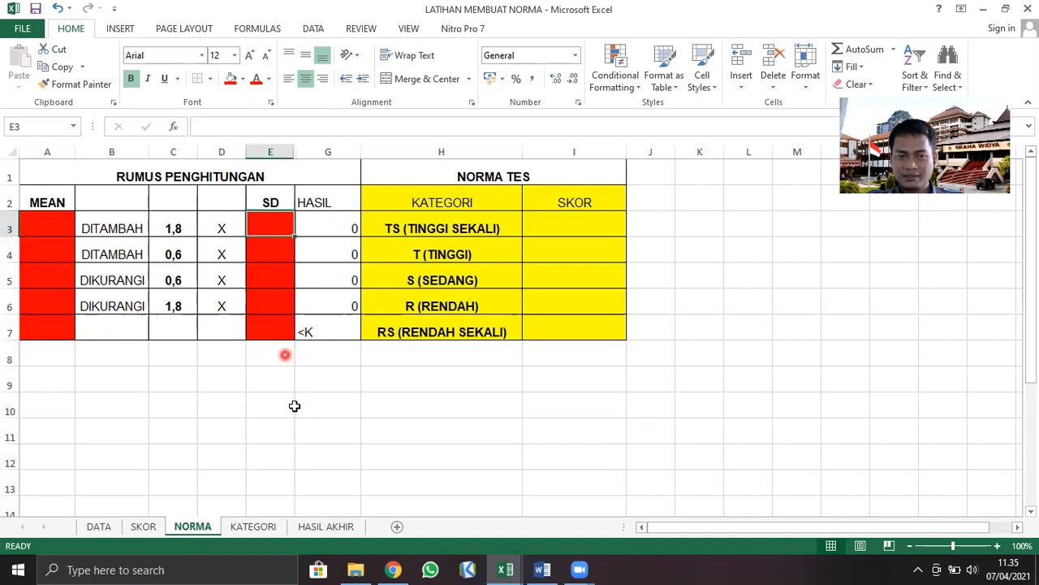
left_click(309, 458)
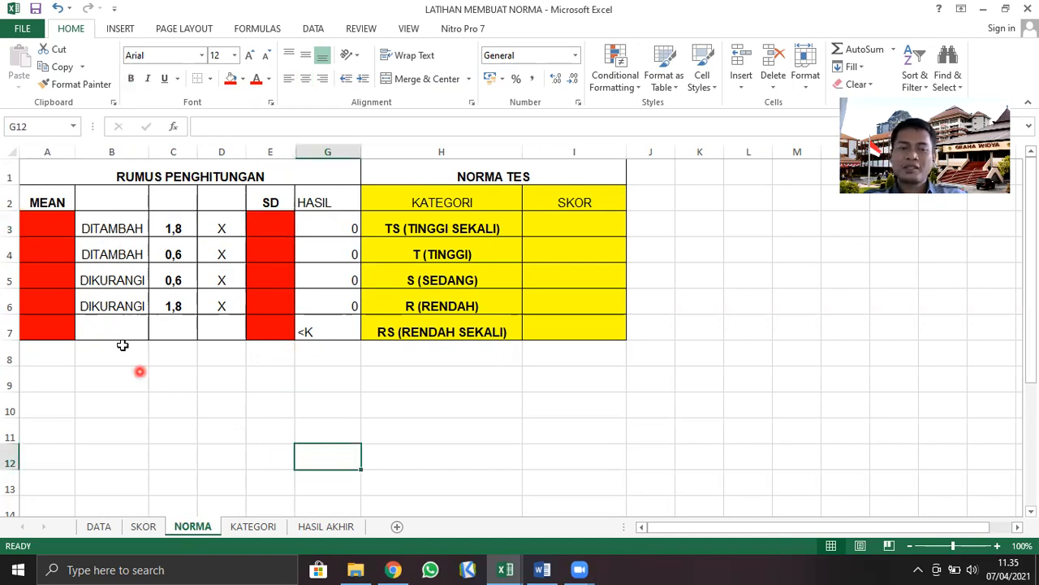
left_click(60, 225)
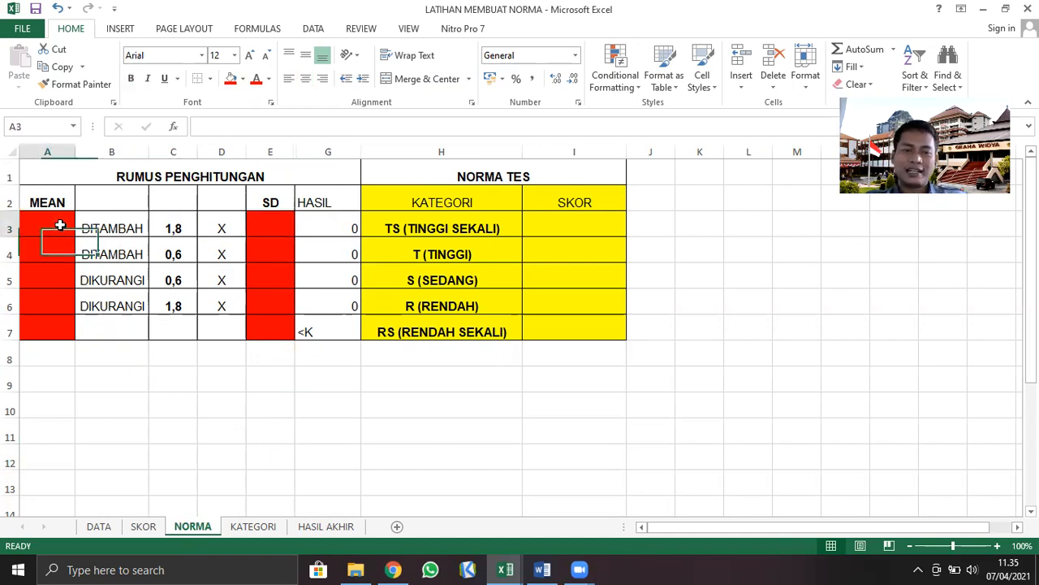
left_click(274, 232)
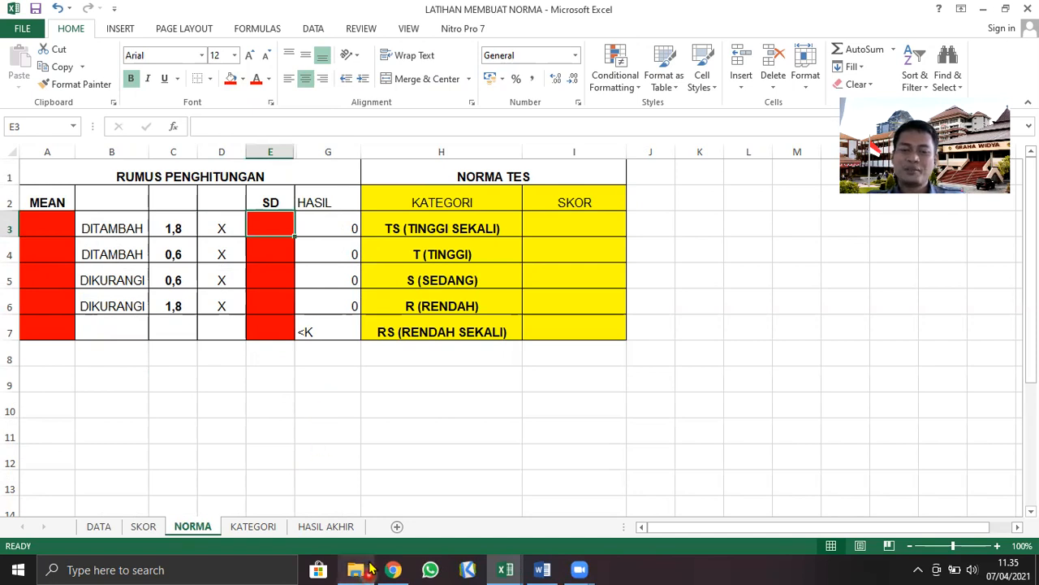
Launch SPSS 16.0 and dismiss its start-up and Open Data dialogs to work in a blank dataset
mouse_move(363, 567)
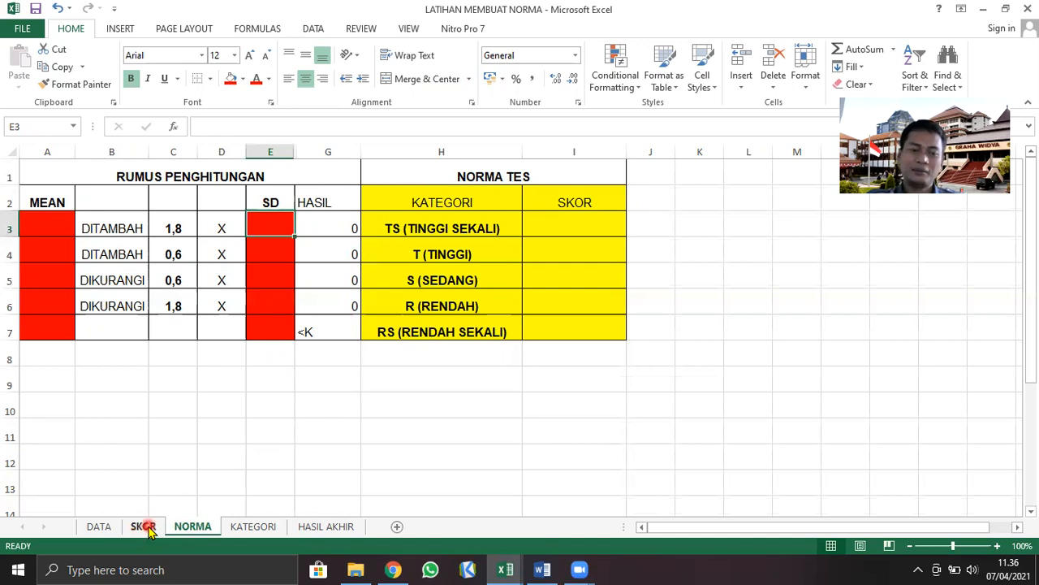
left_click(134, 570)
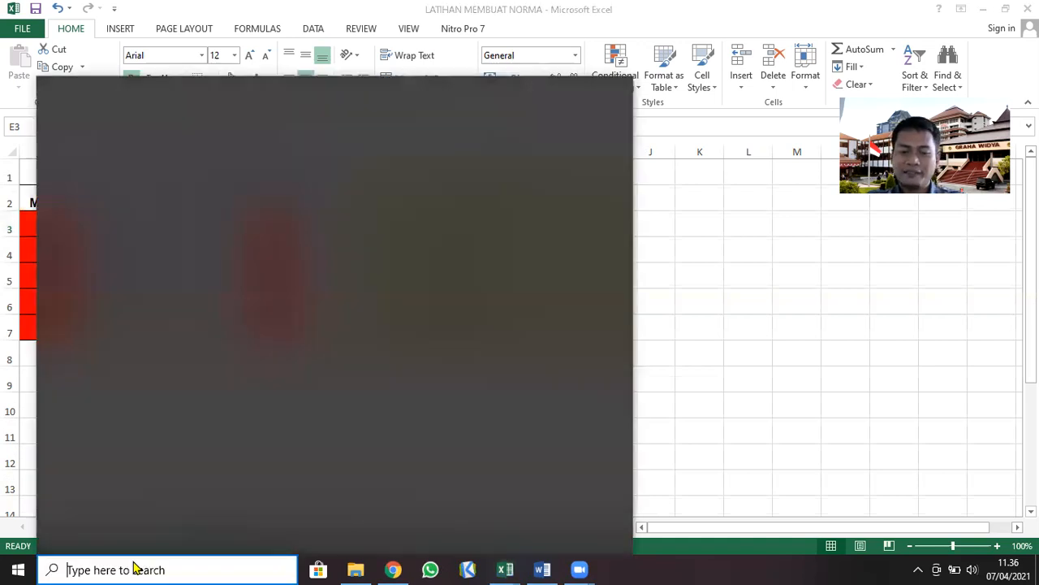
type("spss")
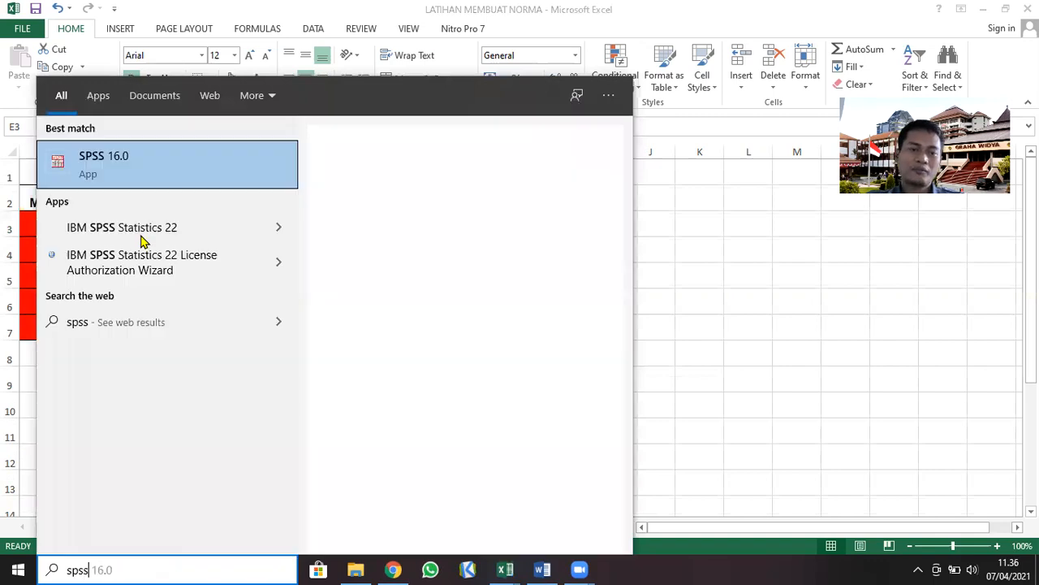
left_click(149, 165)
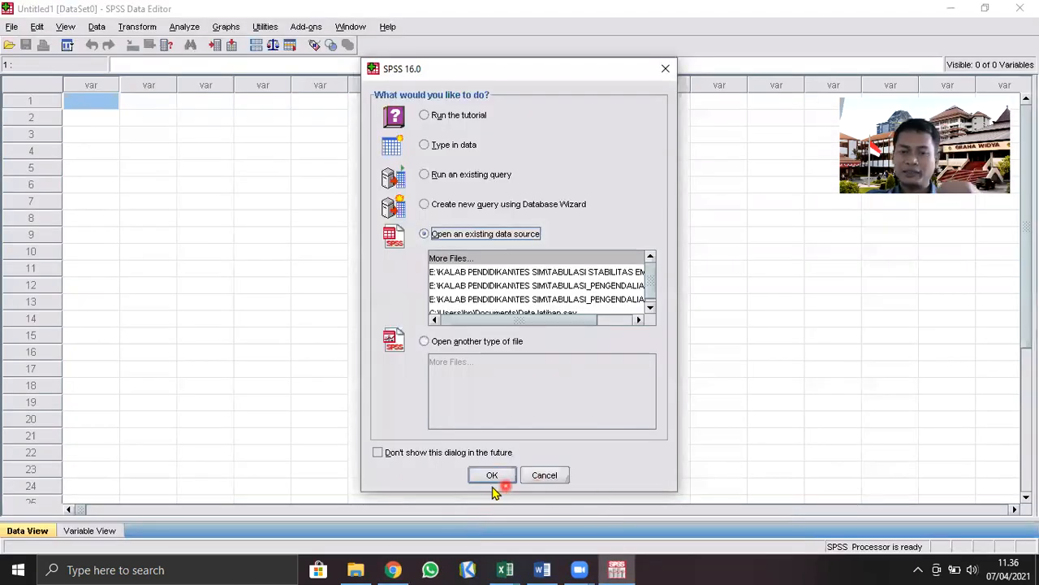
left_click(492, 476)
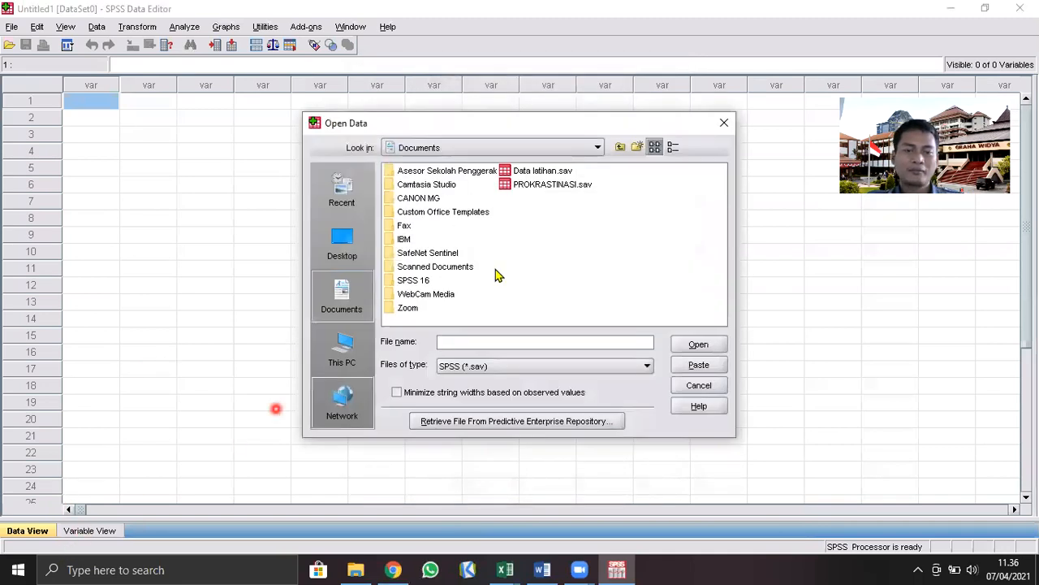
left_click(689, 388)
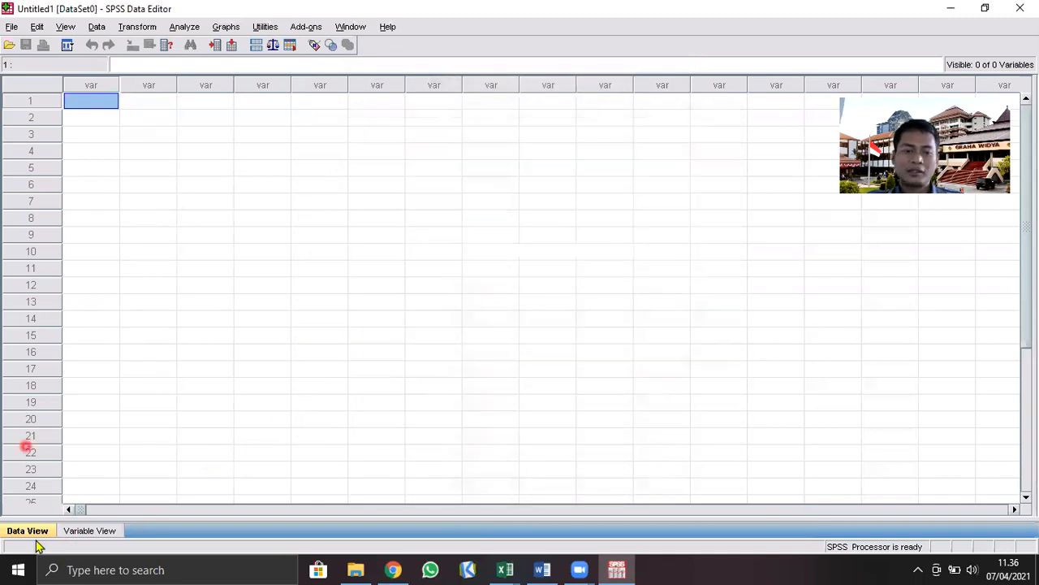
Define the first variable in Variable View with the name Regulasi_Emosi, keeping the Numeric type
left_click(106, 530)
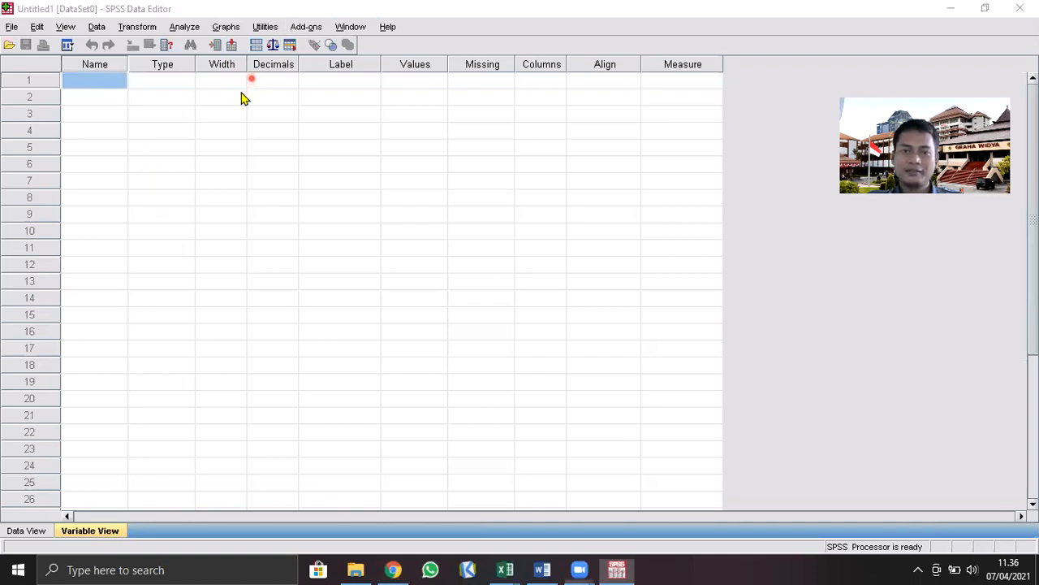
left_click(97, 83)
type("Regula")
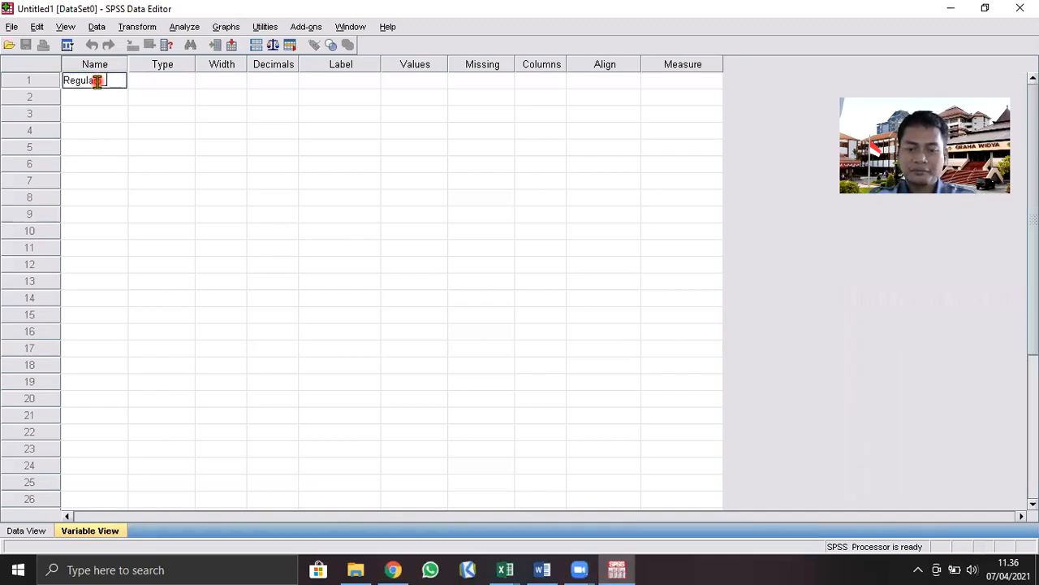
type("si_Emosi")
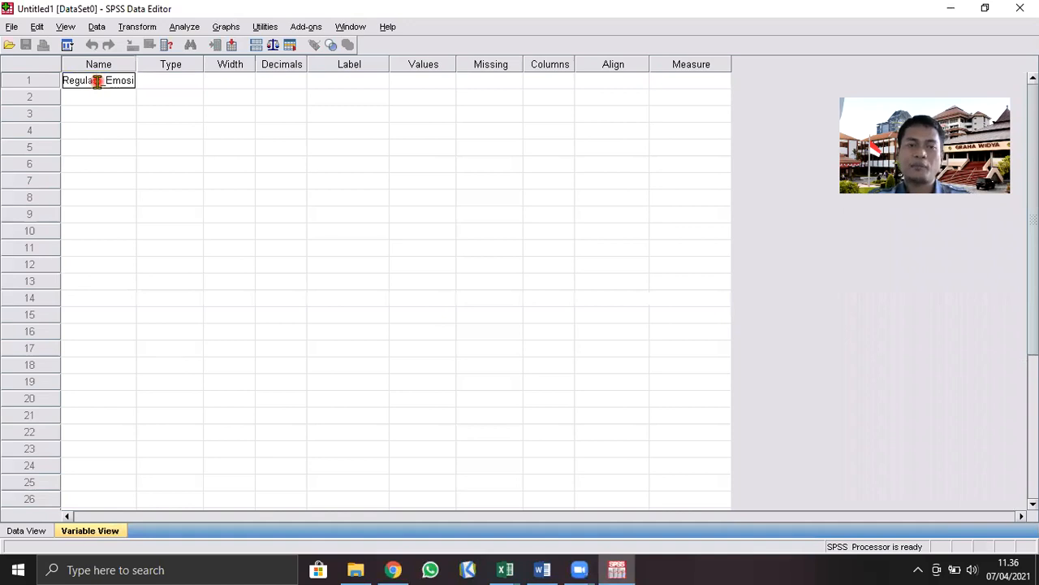
left_click(154, 82)
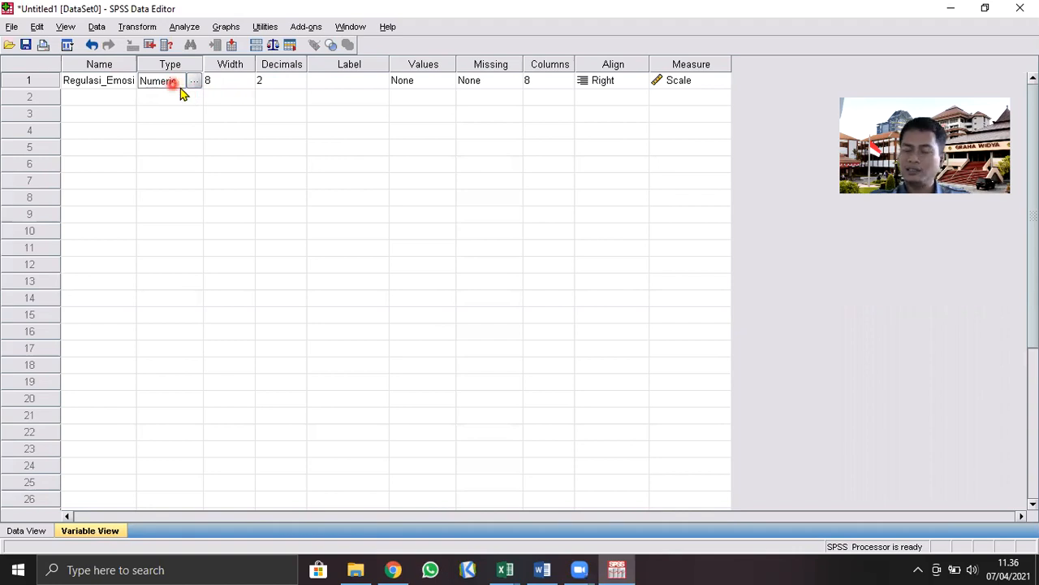
Set the Regulasi_Emosi variable's decimals to 0 and its label to "Regulasi Emosi"
left_click(301, 88)
left_click(300, 85)
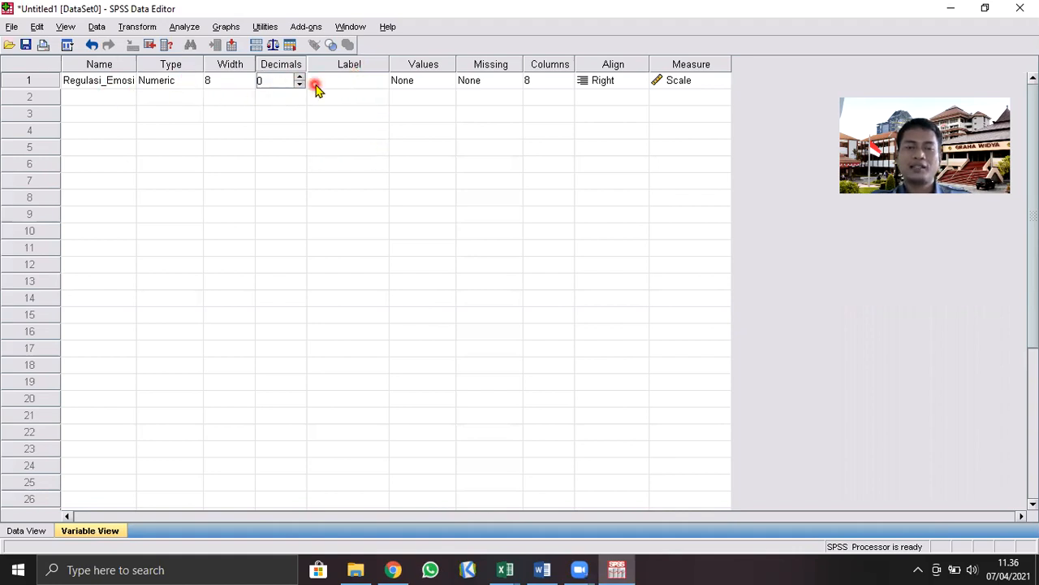
left_click(335, 83)
type("Regulasi Emosi")
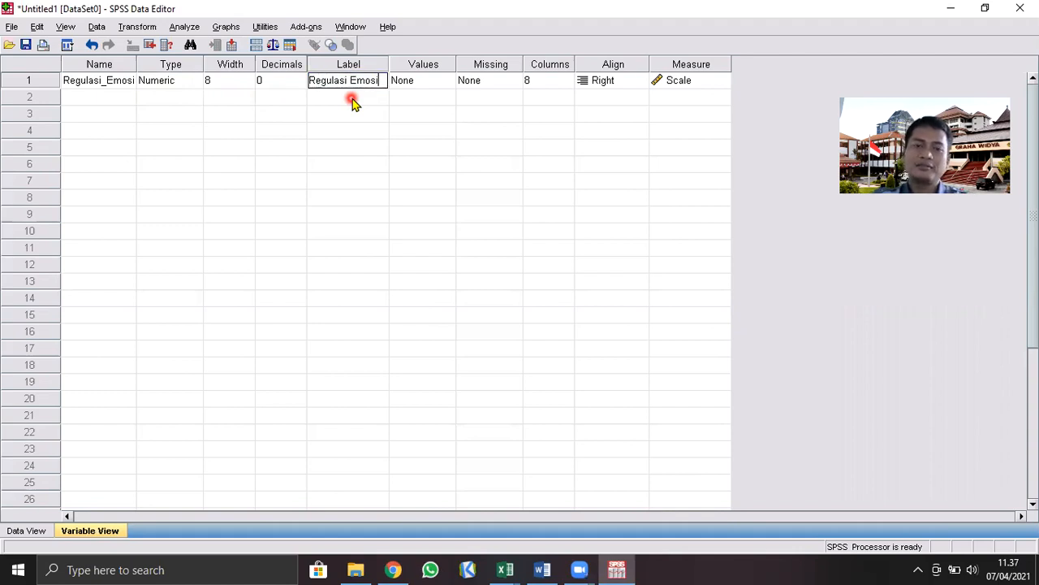
Commit the label of the Regulasi_Emosi variable and switch to Data View for score entry
left_click(82, 89)
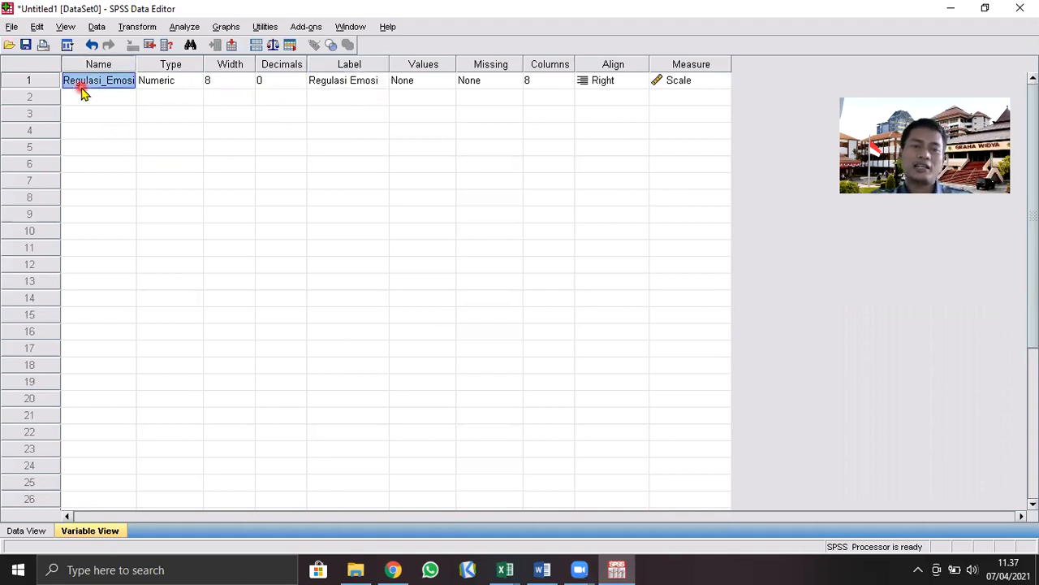
left_click(349, 85)
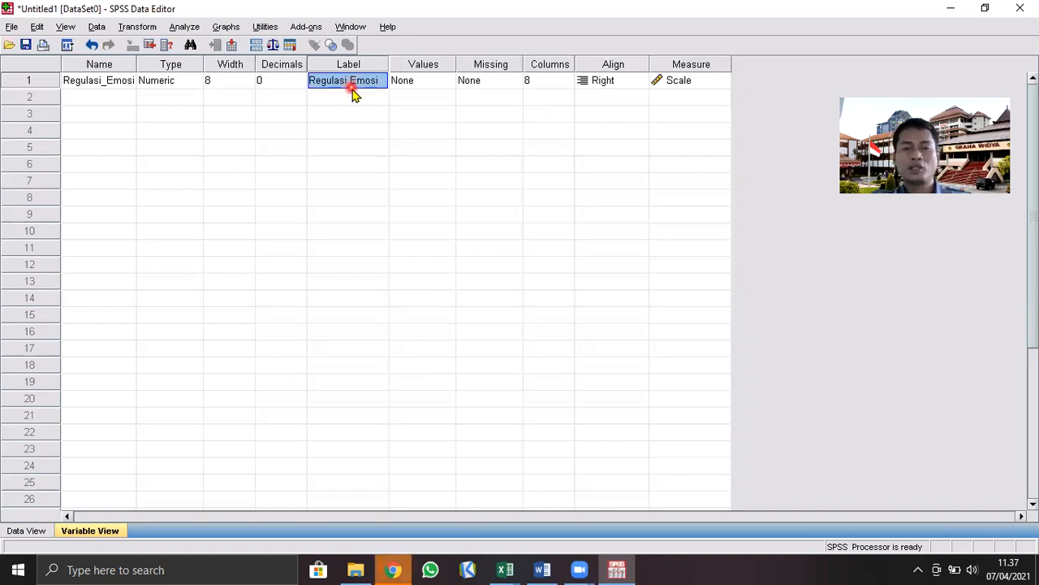
left_click(31, 531)
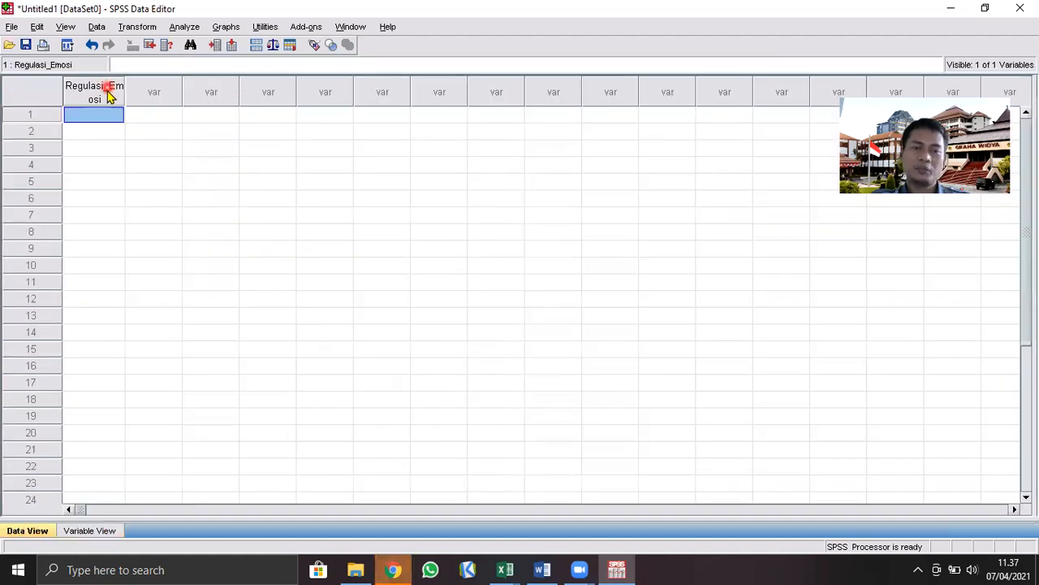
left_click(501, 566)
left_click(546, 532)
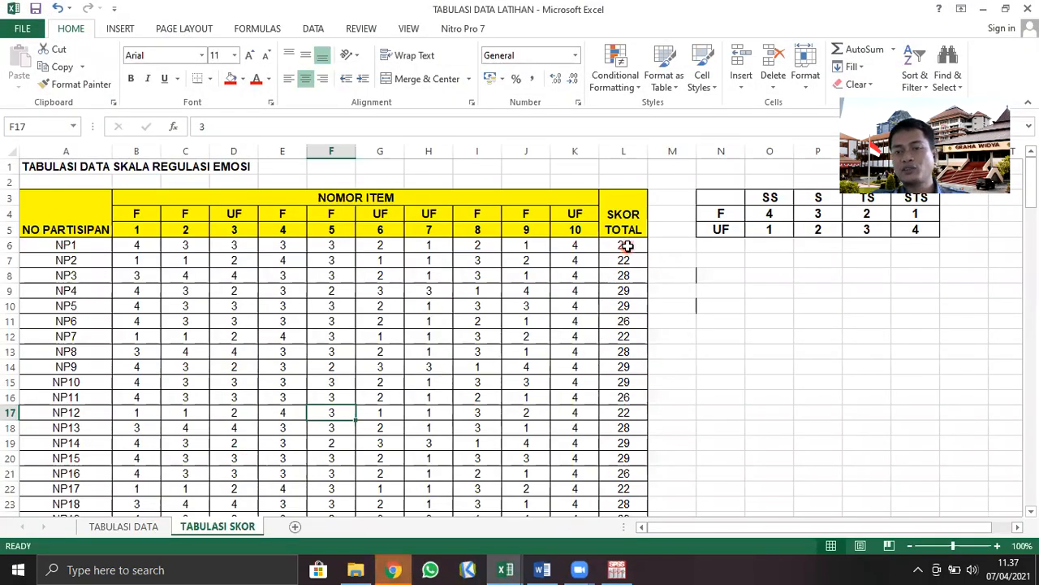
left_click_drag(623, 245, 607, 464)
scroll(701, 380, "up", 2)
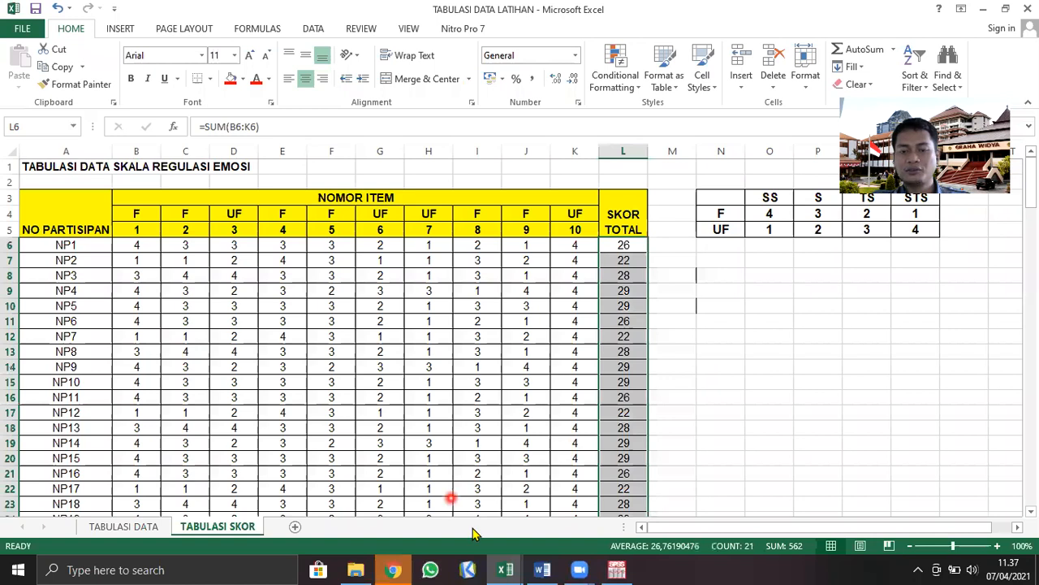
Switch to the LATIHAN MEMBUAT NORMA workbook in Excel and copy the total scores in Q4:Q53 of the SKOR sheet
mouse_move(517, 568)
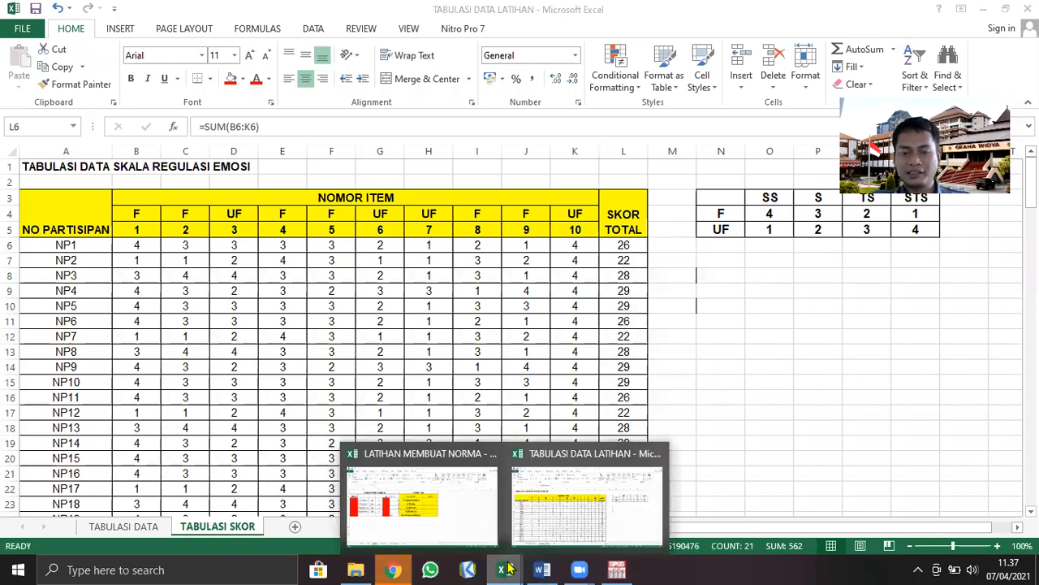
left_click(459, 524)
left_click(143, 526)
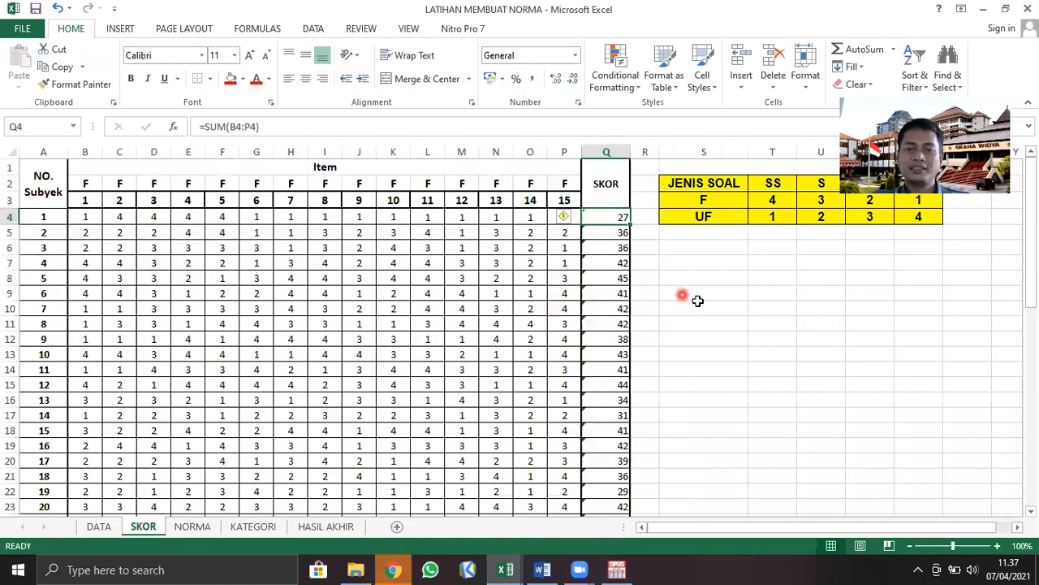
left_click_drag(607, 218, 617, 481)
key("ctrl+c")
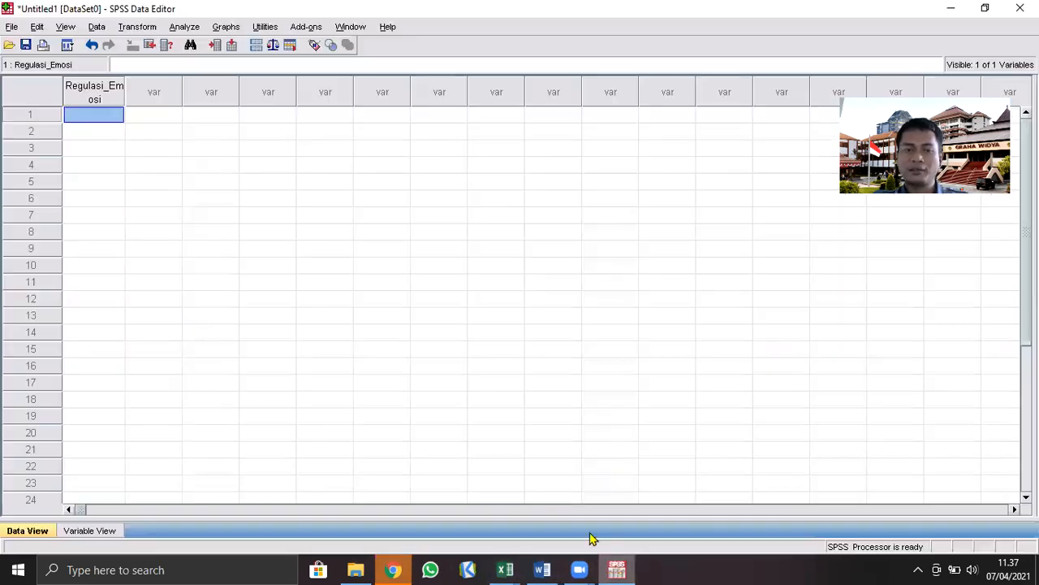
Switch to SPSS, paste the copied scores into the Regulasi_Emosi column from row 1, and check the data down to the last case
left_click(616, 569)
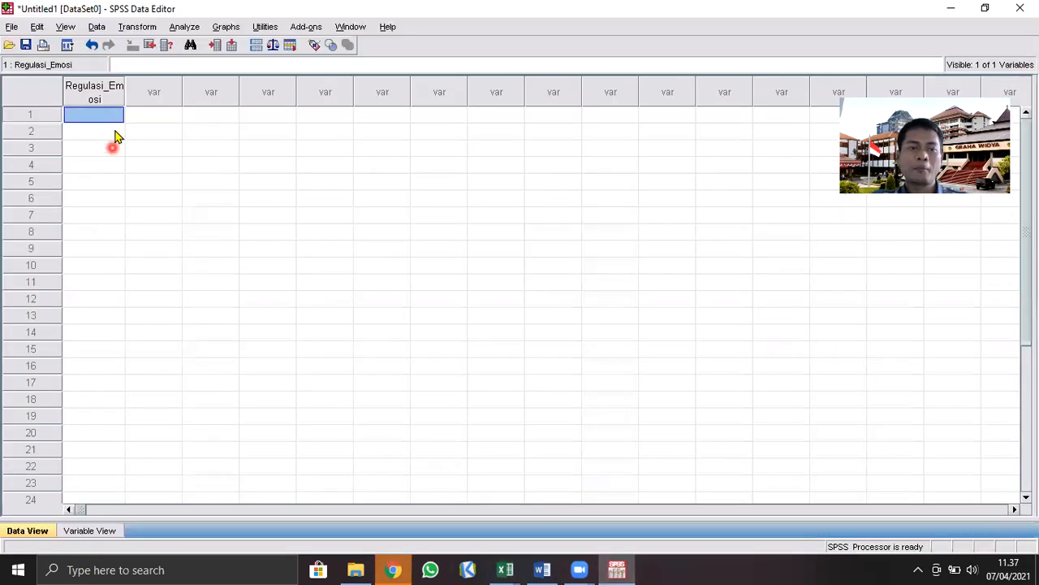
left_click(102, 130)
left_click(107, 114)
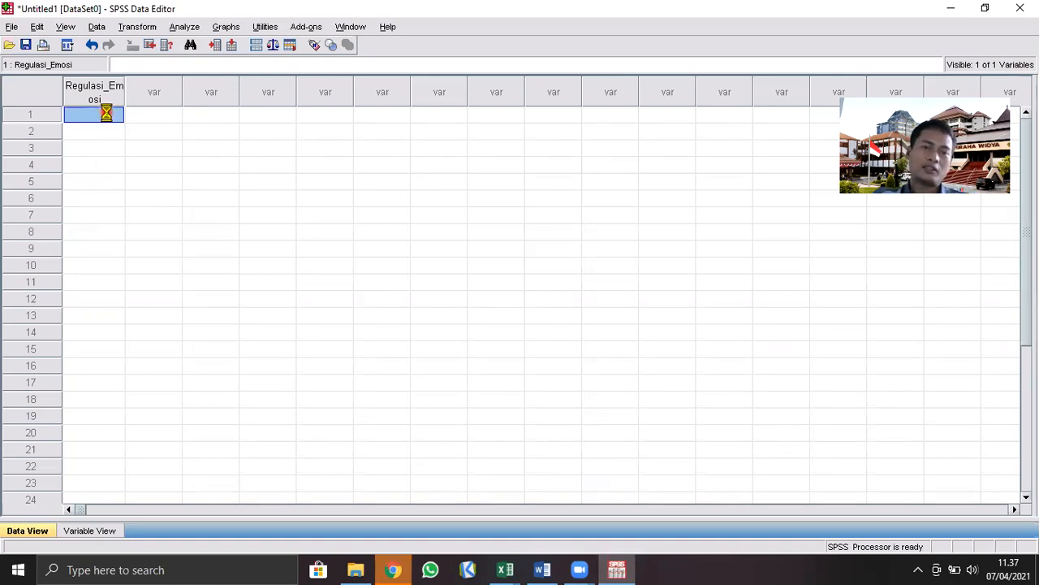
scroll(81, 235, "down", 4)
scroll(95, 351, "down", 5)
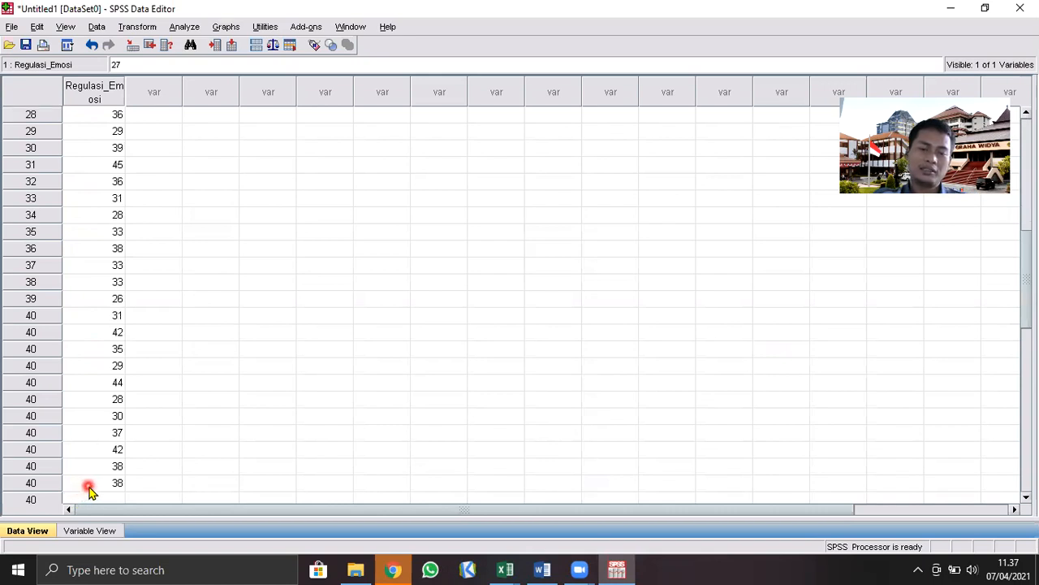
left_click(89, 486)
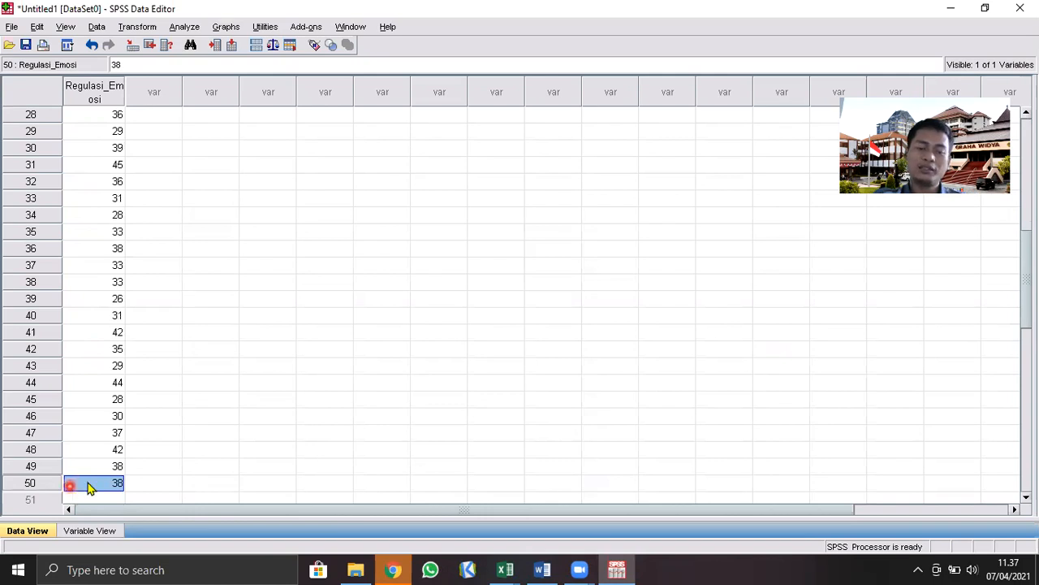
scroll(239, 397, "up", 9)
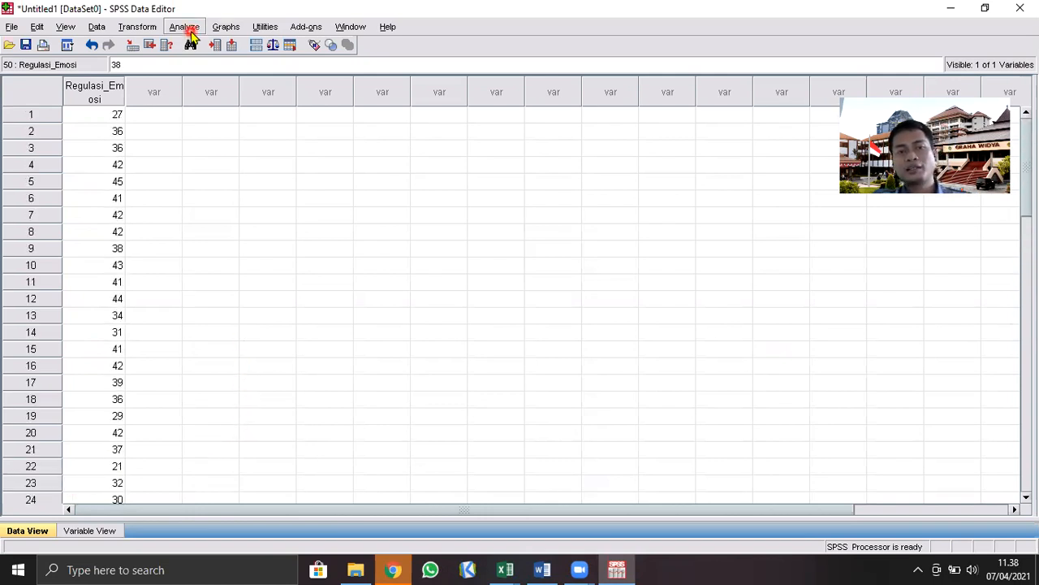
Start a Frequencies analysis under Descriptive Statistics with Regulasi Emosi as the analysed variable
left_click(188, 29)
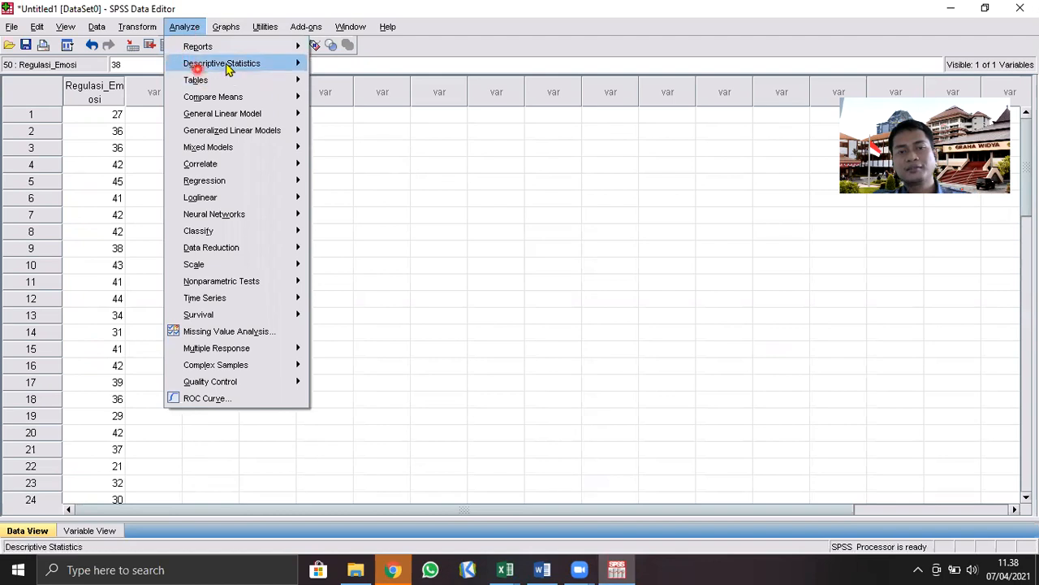
mouse_move(255, 69)
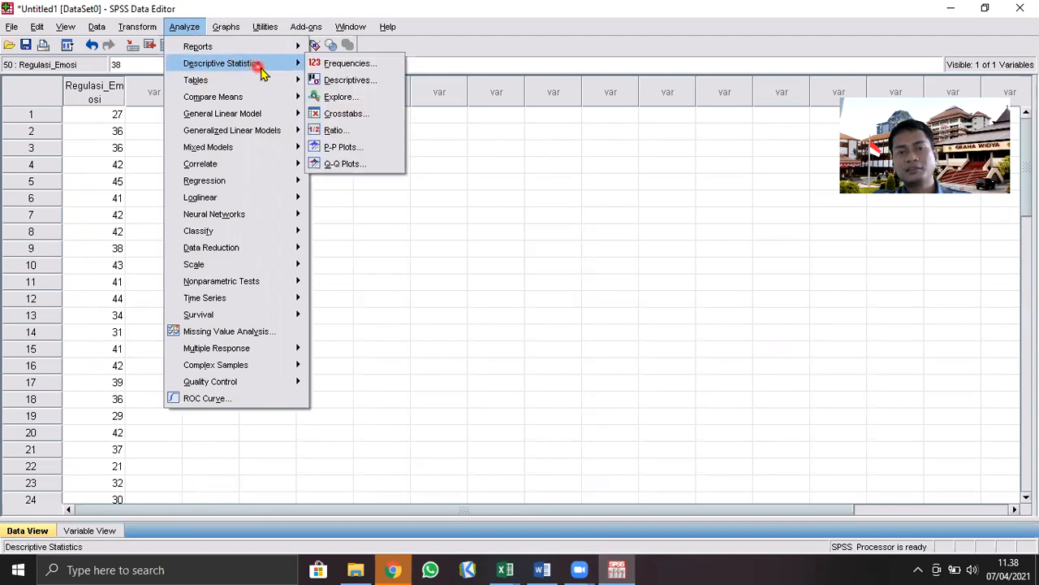
left_click(388, 72)
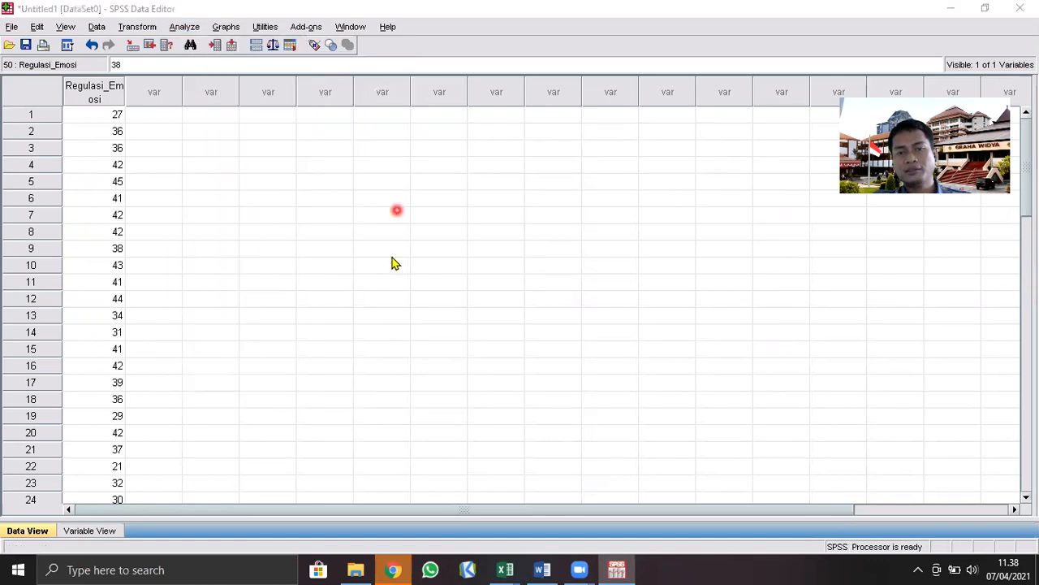
mouse_move(425, 222)
left_mouse_down()
mouse_move(480, 235)
mouse_move(591, 234)
left_mouse_up()
left_click(483, 268)
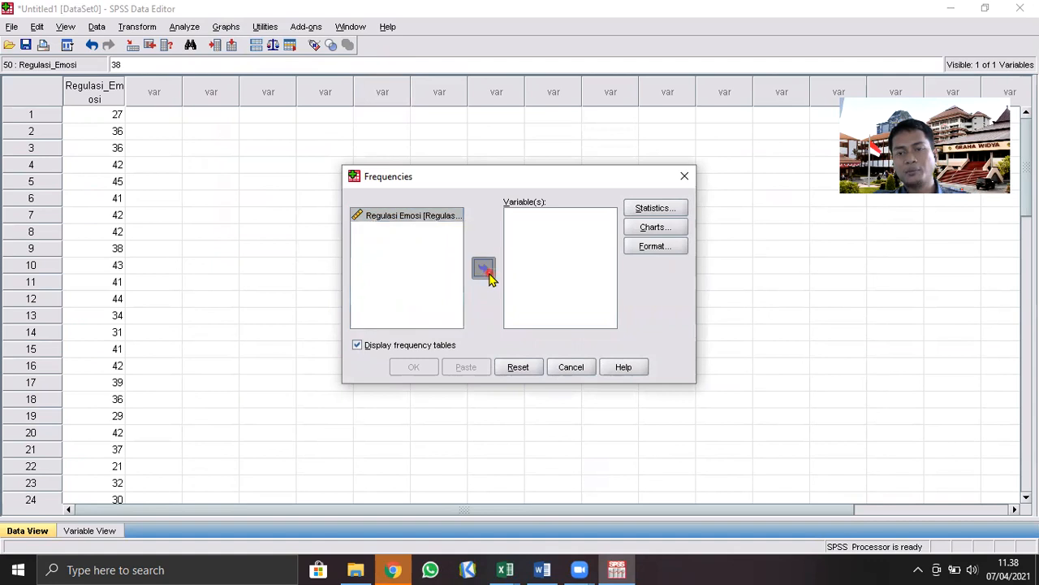
Include mean, mode, sum, minimum, maximum and standard deviation in the Frequencies statistics, and run the analysis
left_click(657, 209)
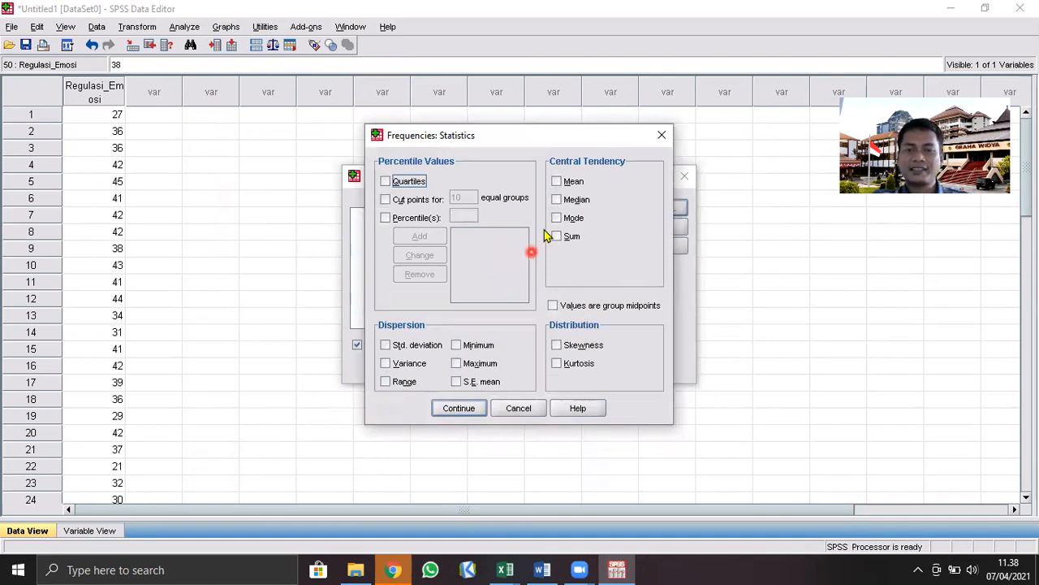
left_click(557, 182)
left_click(557, 218)
left_click(557, 236)
left_click(456, 345)
left_click(456, 364)
left_click(386, 345)
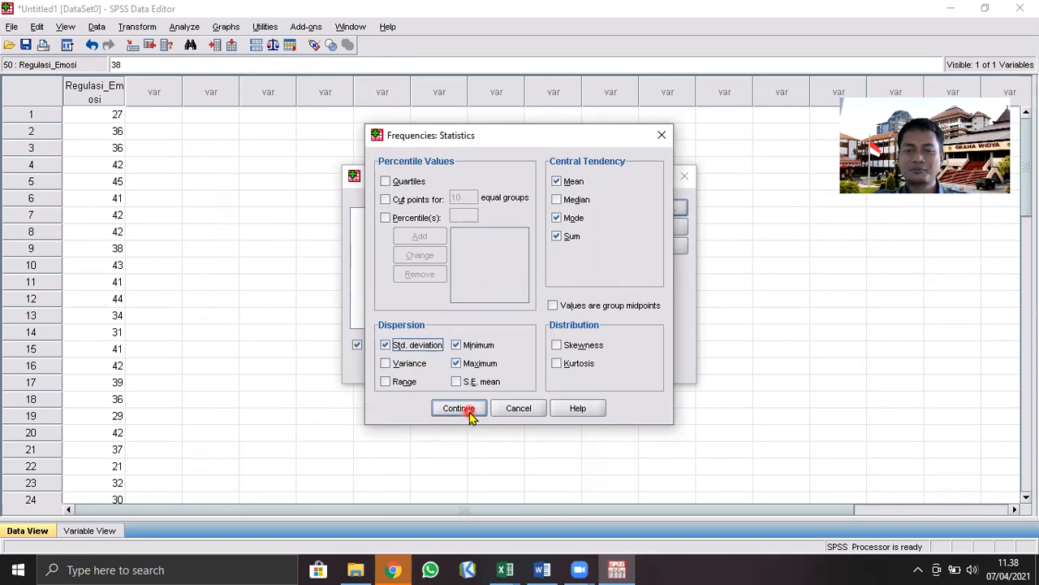
left_click(469, 414)
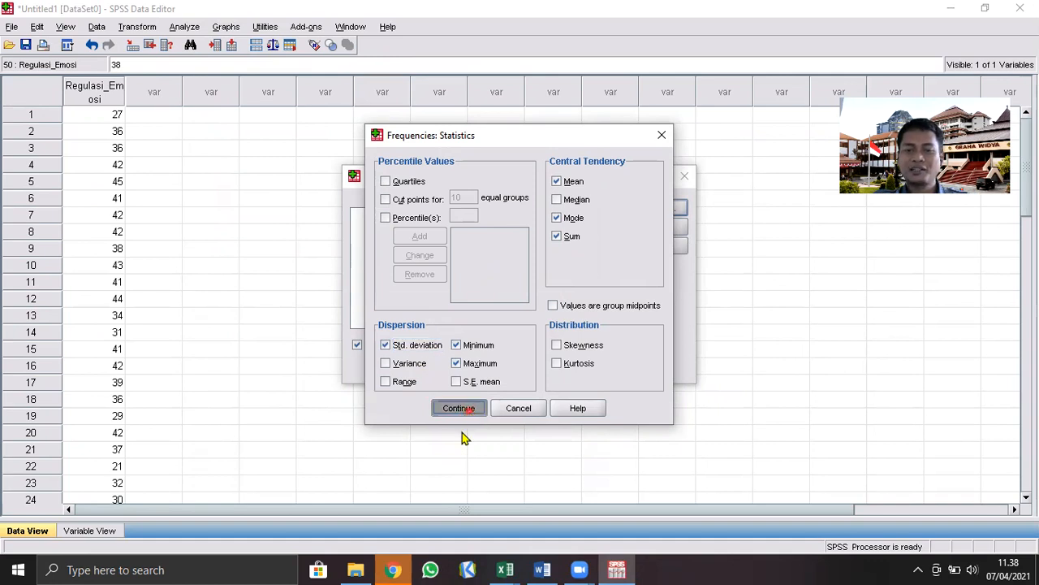
left_click(415, 368)
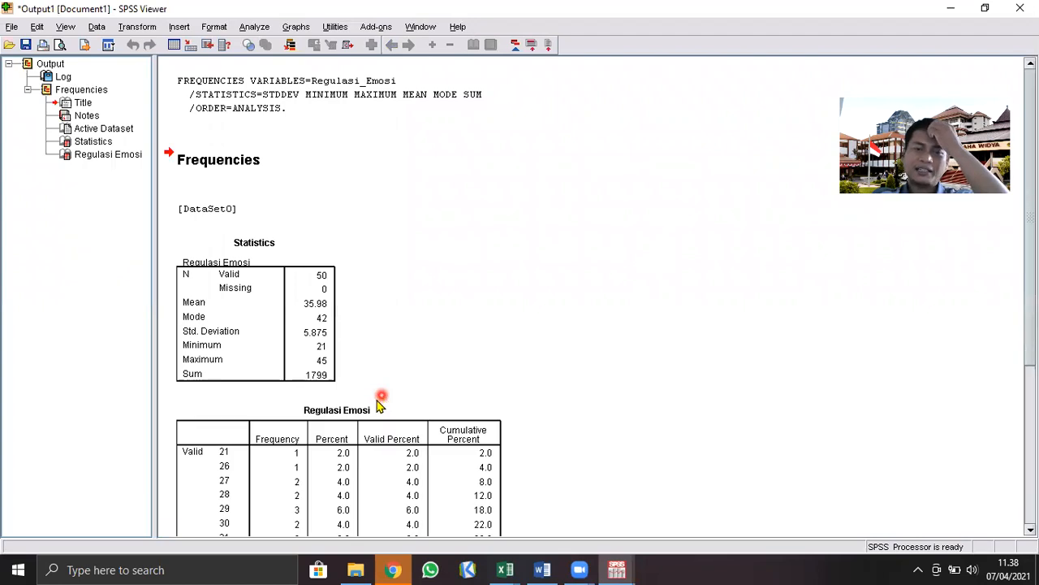
Read the mean in the output's Statistics table, and select the MEAN cell A3 on the NORMA sheet in Excel
scroll(382, 400, "down", 3)
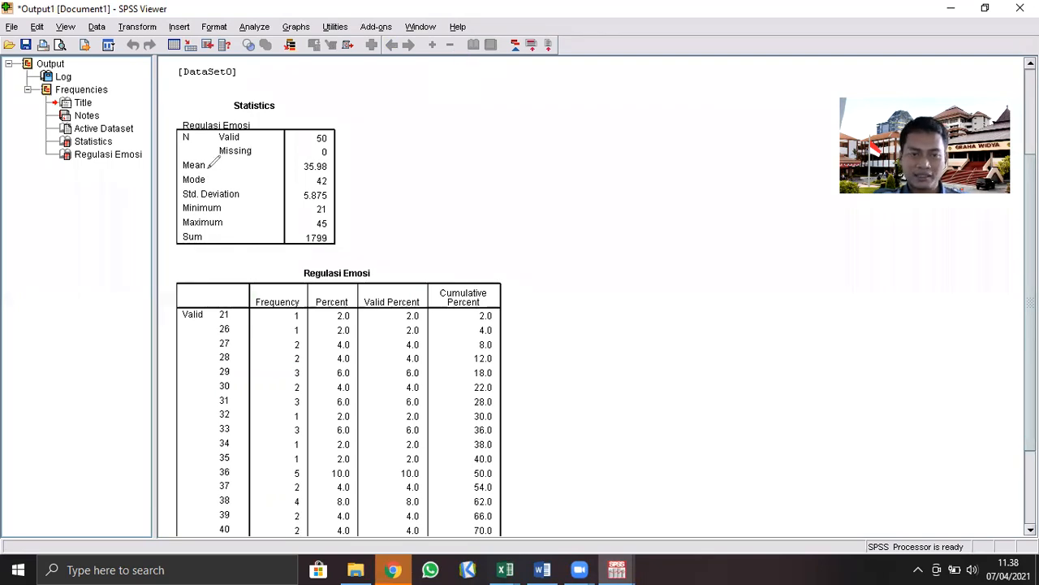
left_click_drag(213, 166, 205, 162)
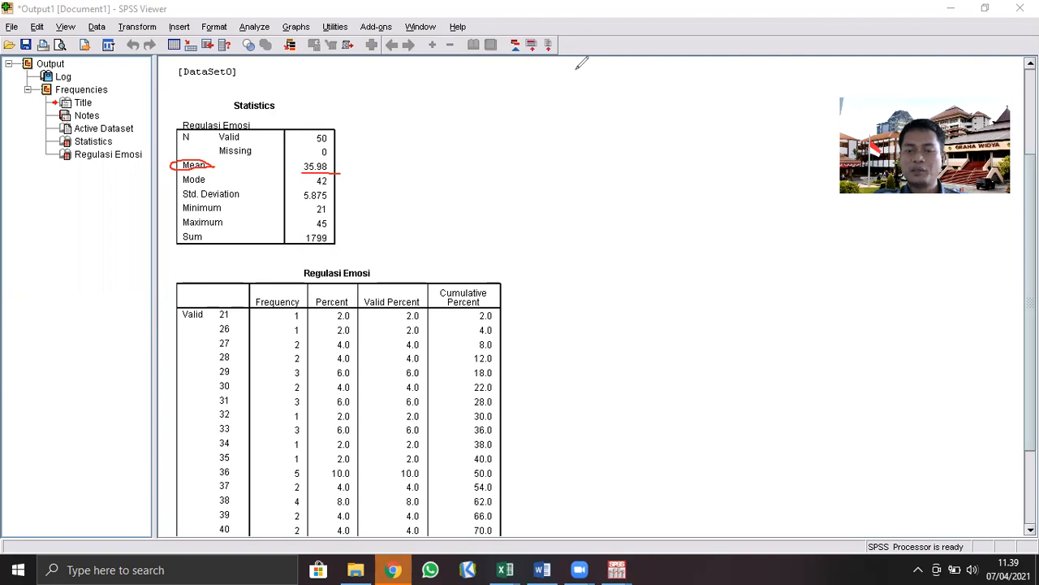
mouse_move(505, 569)
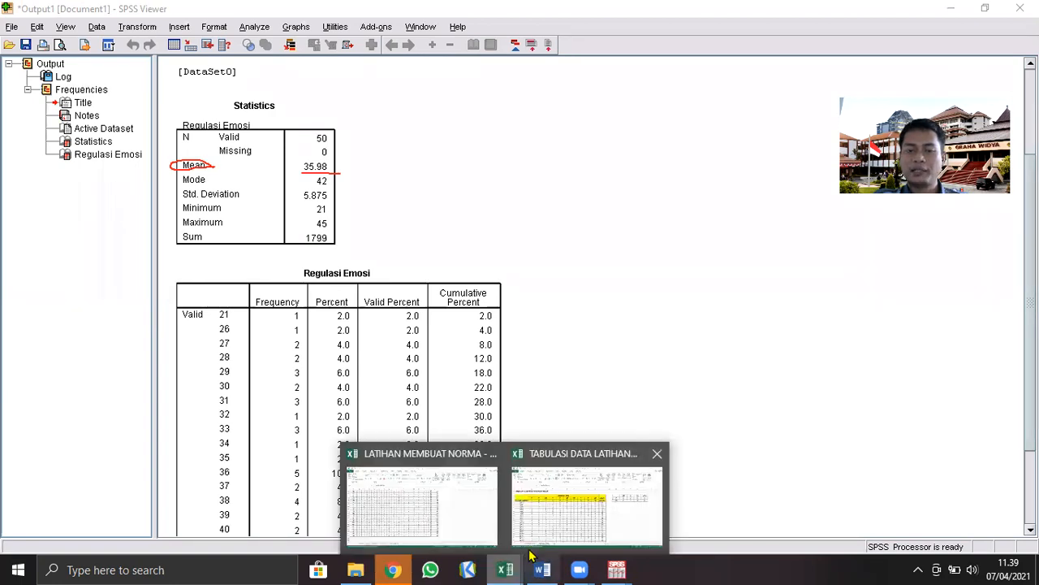
left_click(478, 518)
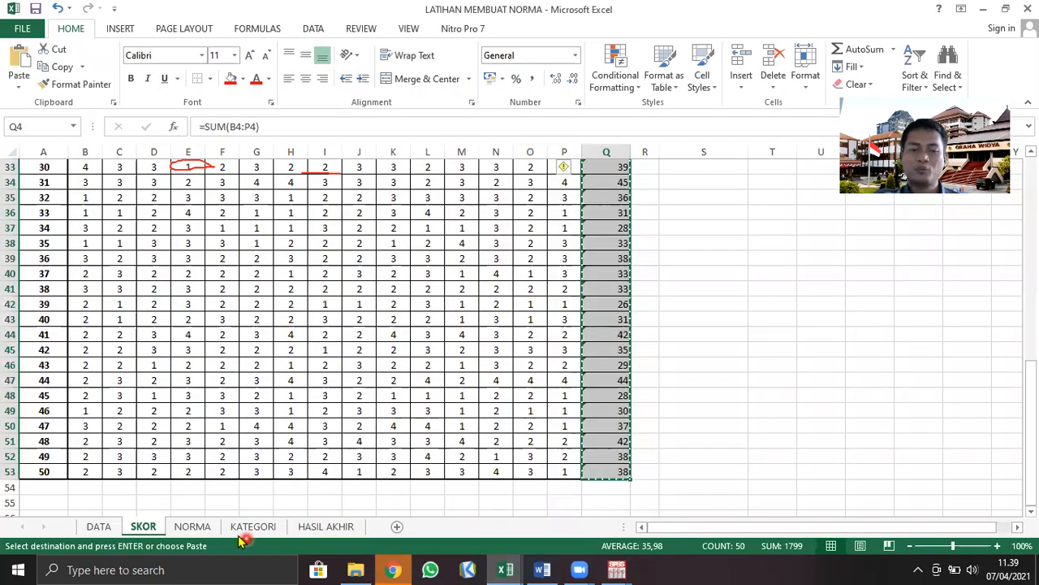
left_click(192, 527)
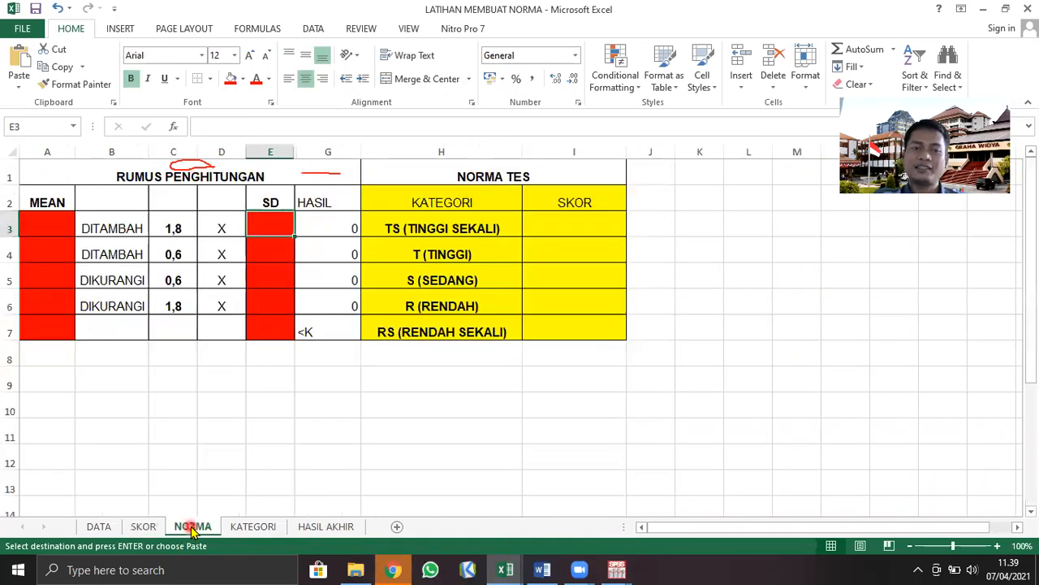
left_click(57, 230)
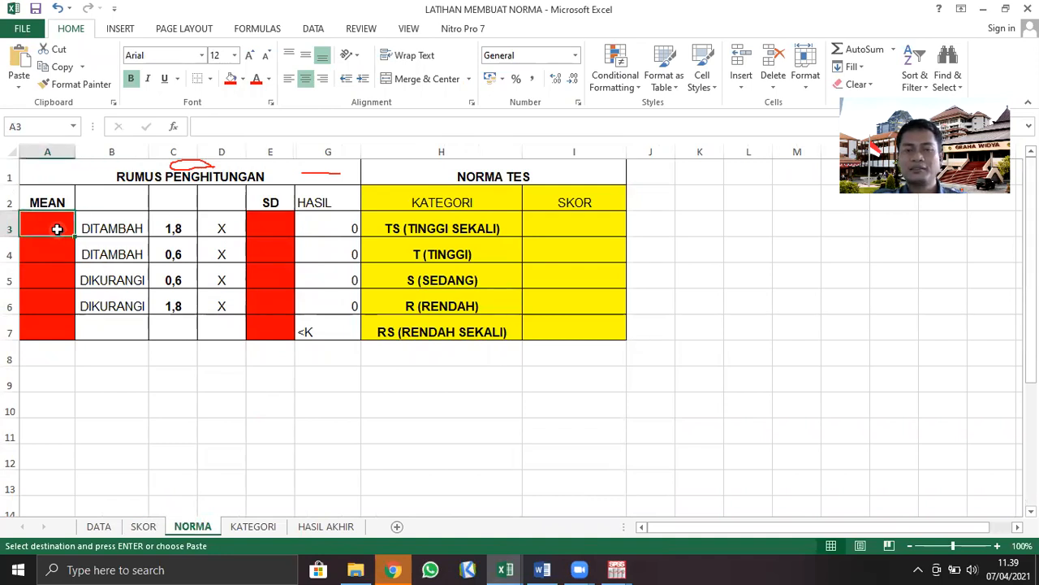
Recheck the mean in the SPSS output and enter 35,98 in cell A3 of the NORMA sheet in Excel
left_click(617, 569)
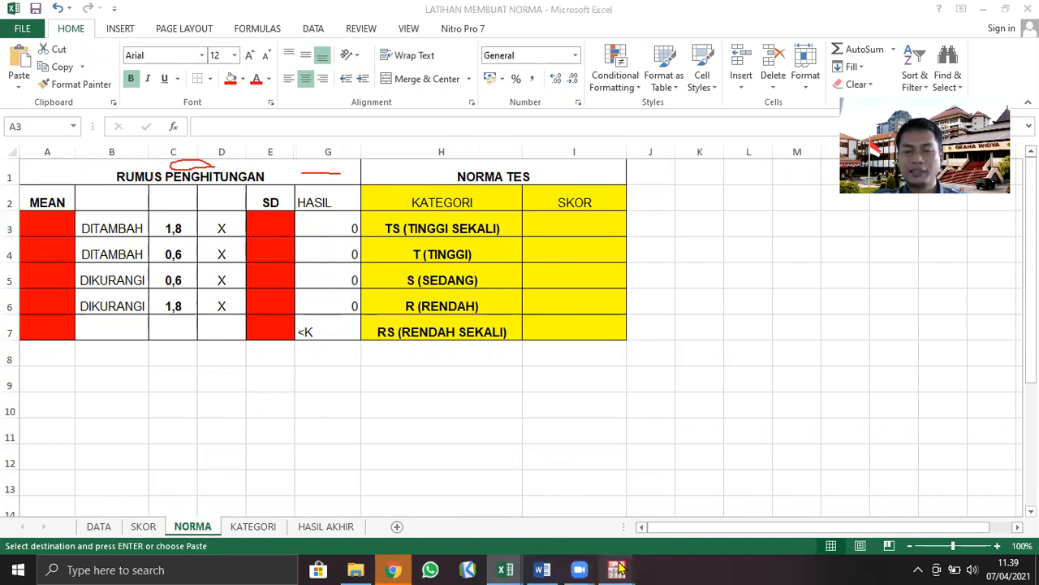
left_click(672, 503)
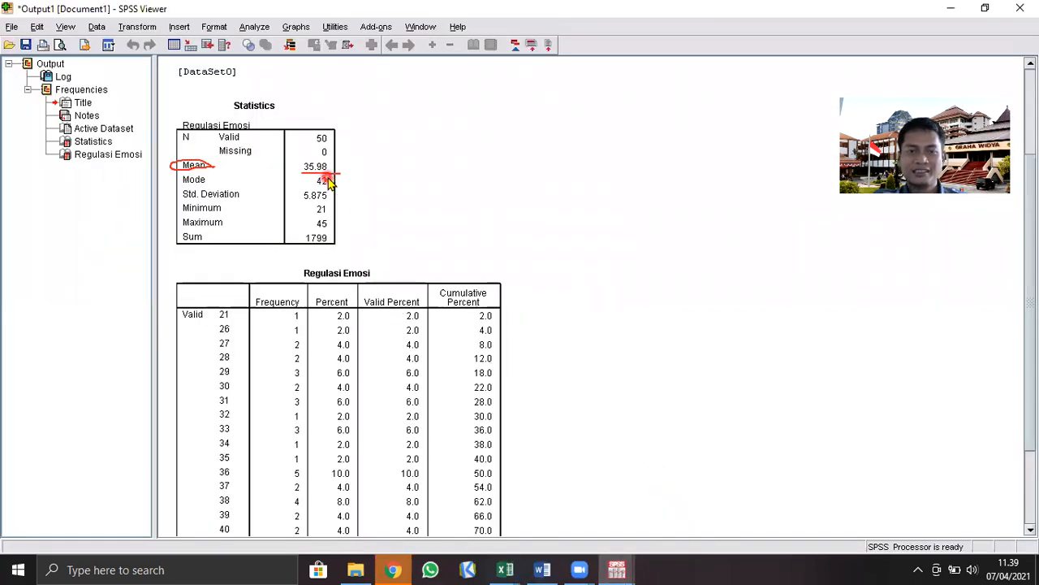
left_click(505, 569)
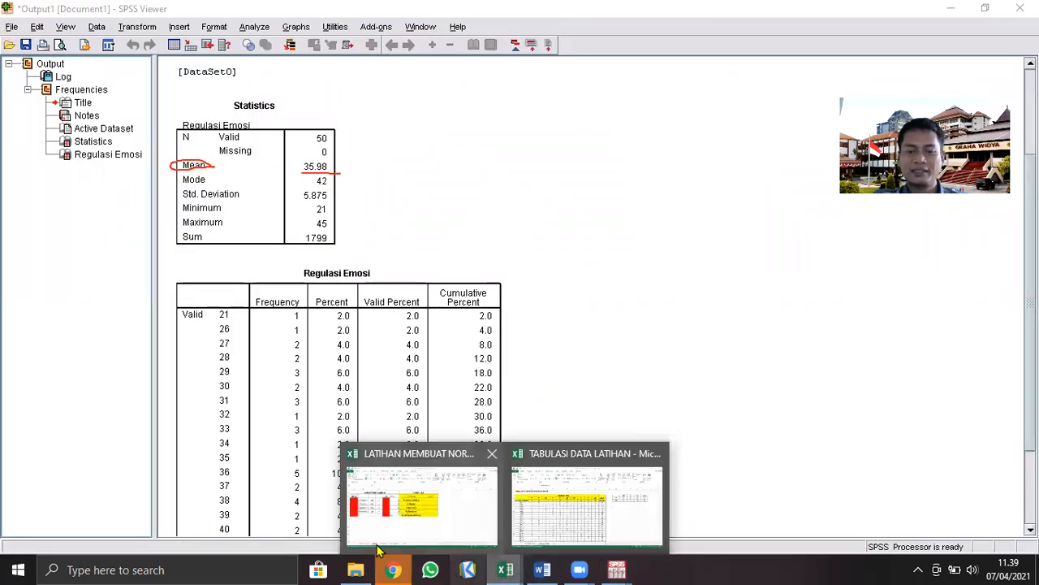
left_click(393, 524)
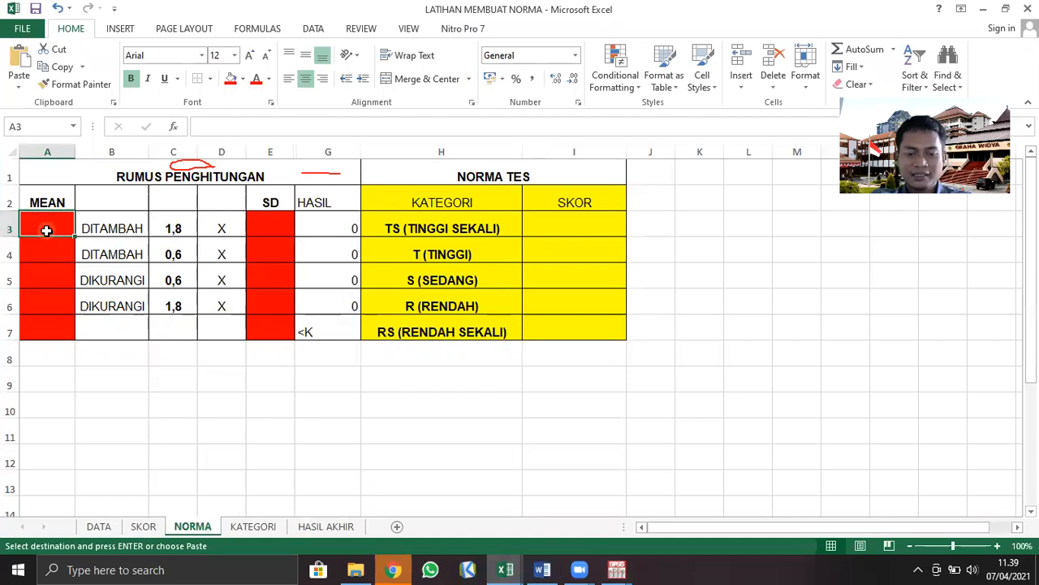
type("35,")
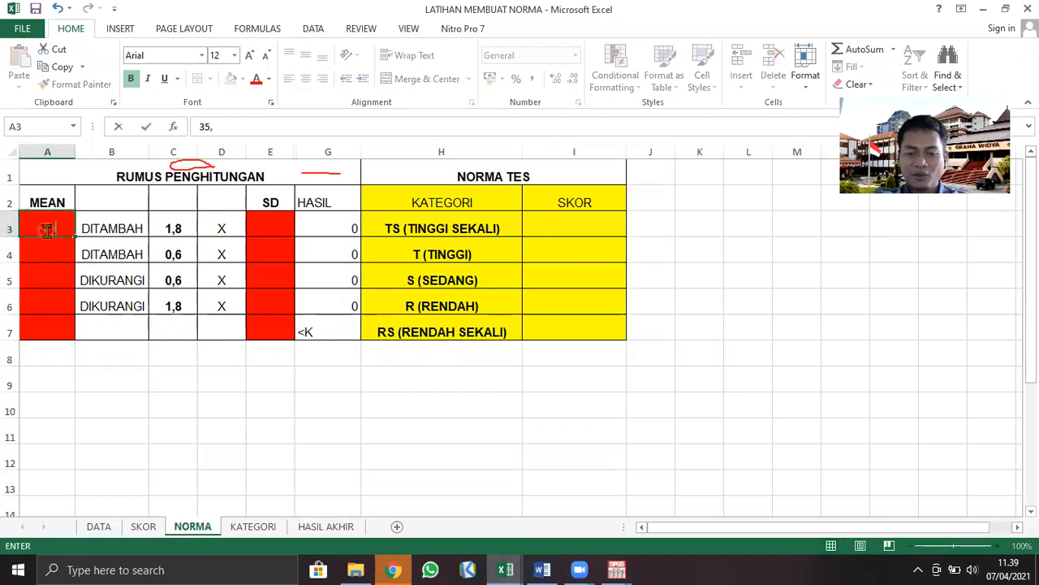
type("98")
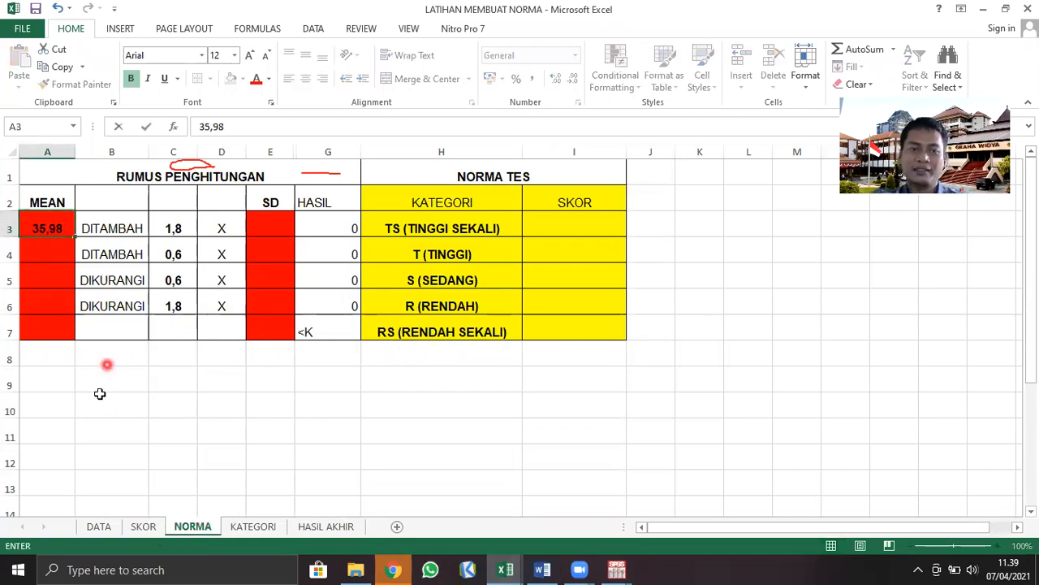
left_click(102, 402)
Copy the mean 35,98 from cell A3 into the MEAN cells A4:A6 of the NORMA sheet
left_click(45, 230)
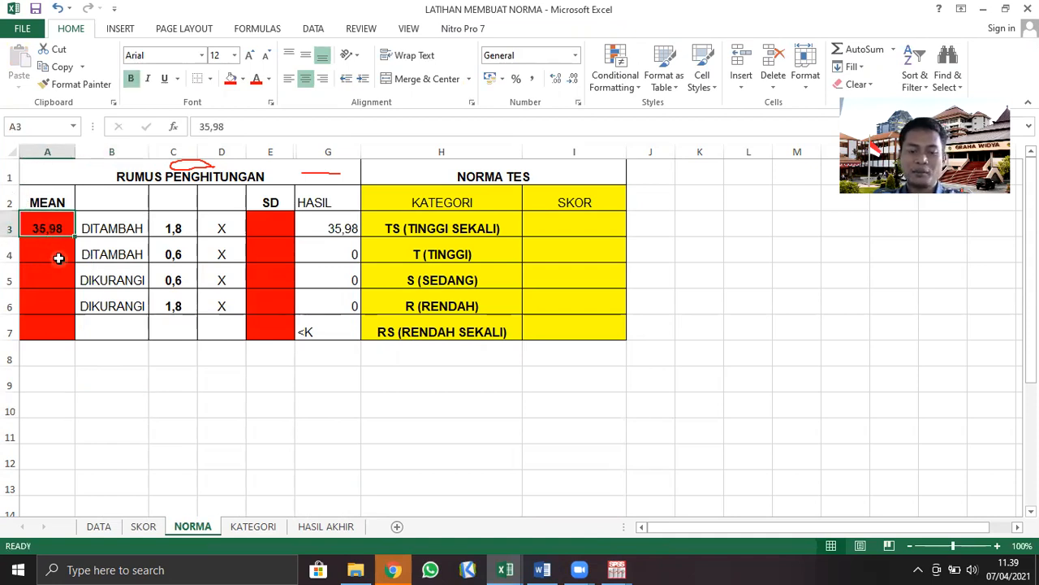
key("ctrl+c")
left_click(58, 255)
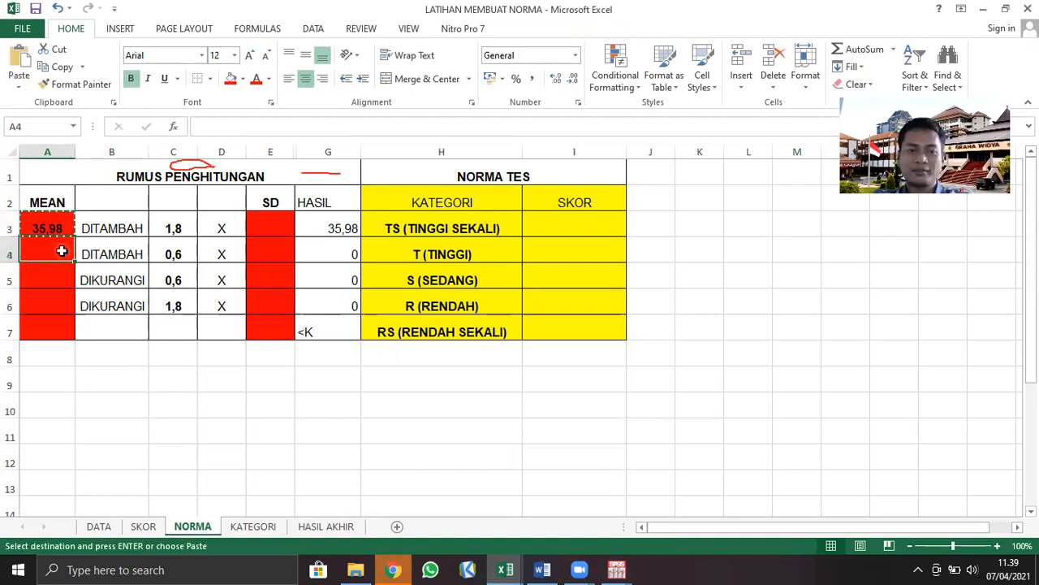
left_click(53, 302, "shift")
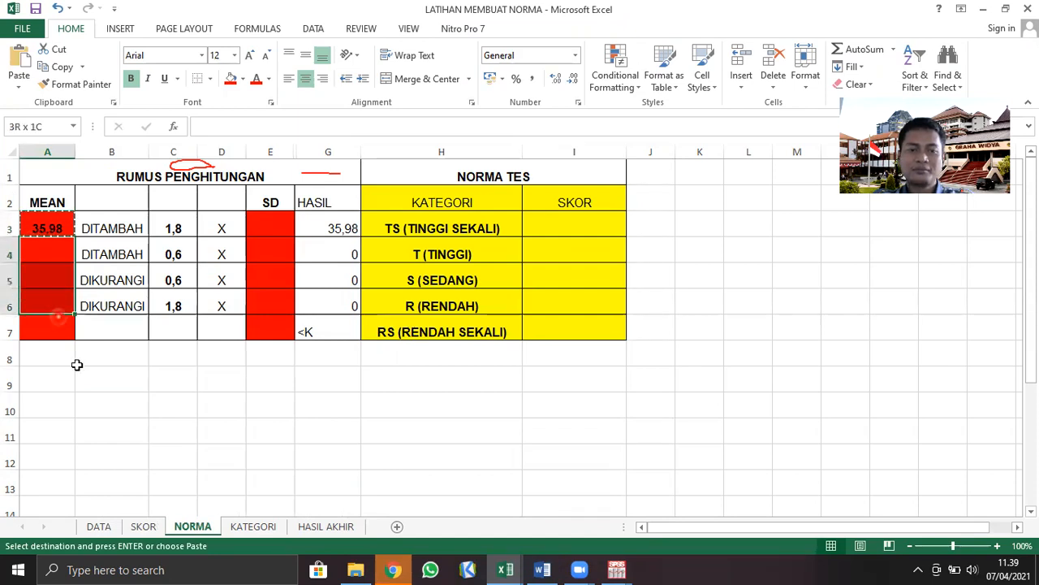
key("ctrl+v")
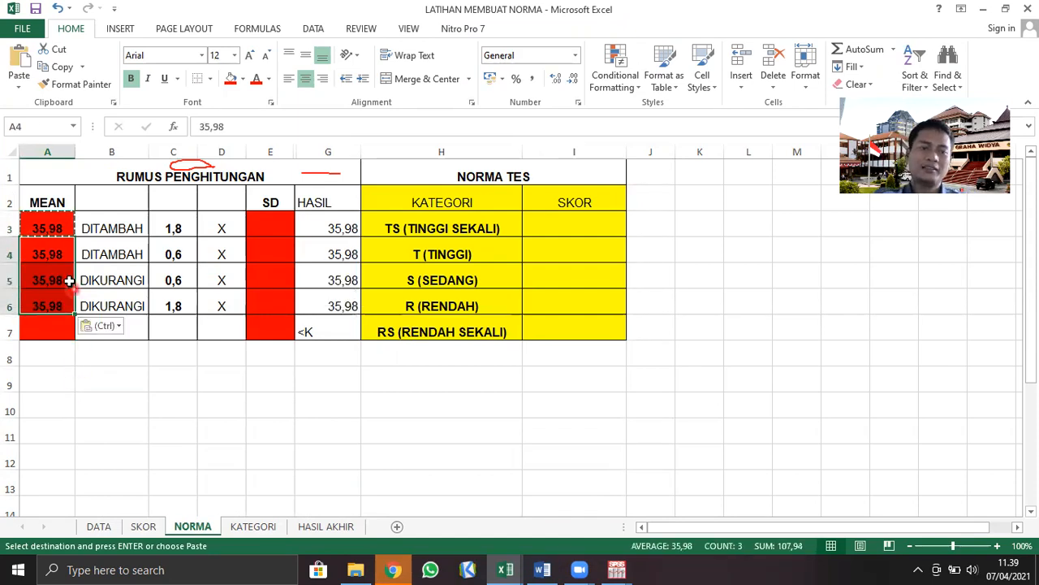
left_click(79, 398)
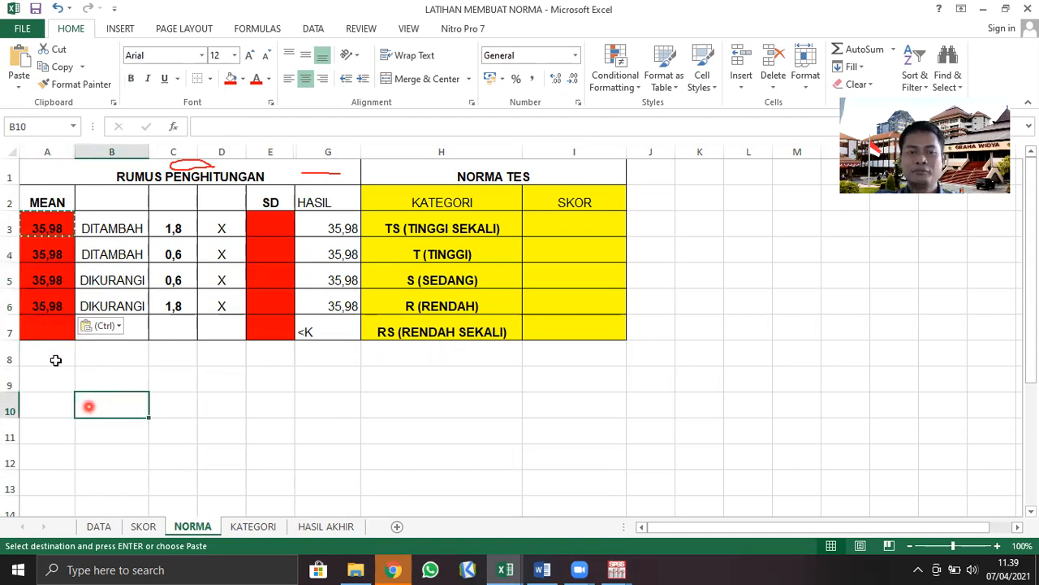
left_click(11, 333)
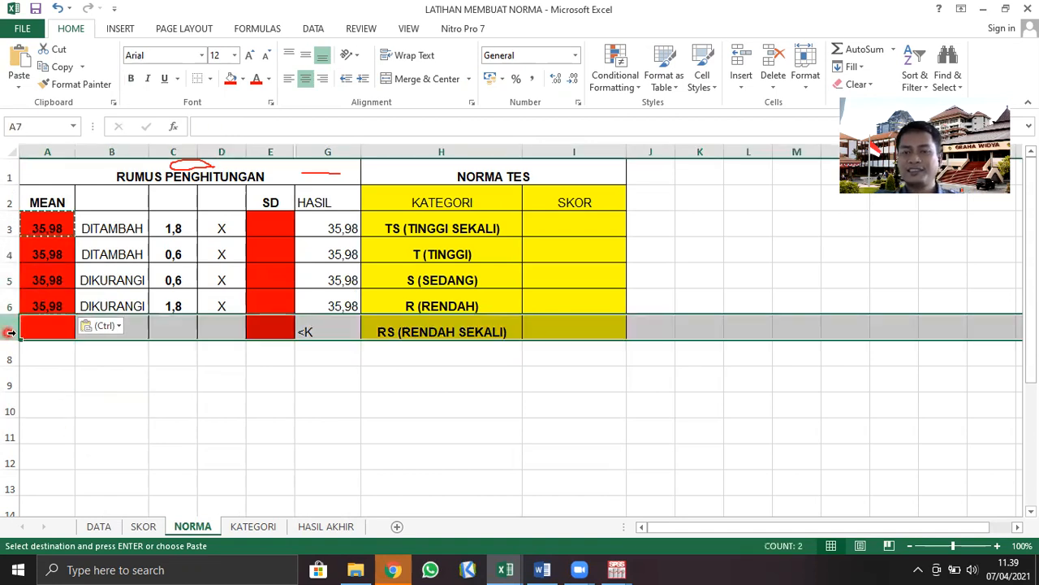
left_click(192, 406)
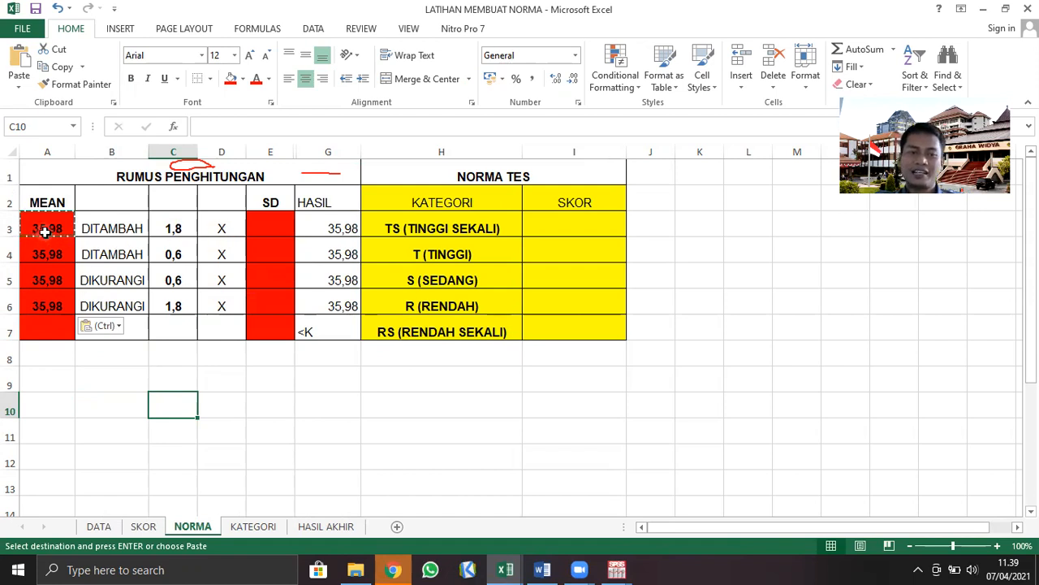
Make the X multiplication signs in cells D3:D6 bold
left_click(165, 229)
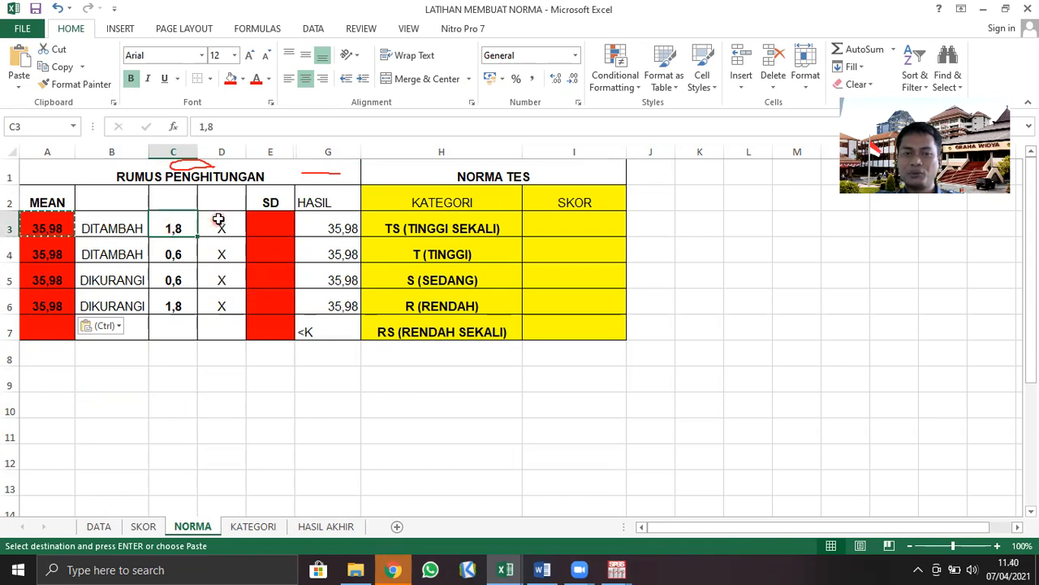
left_click(223, 228)
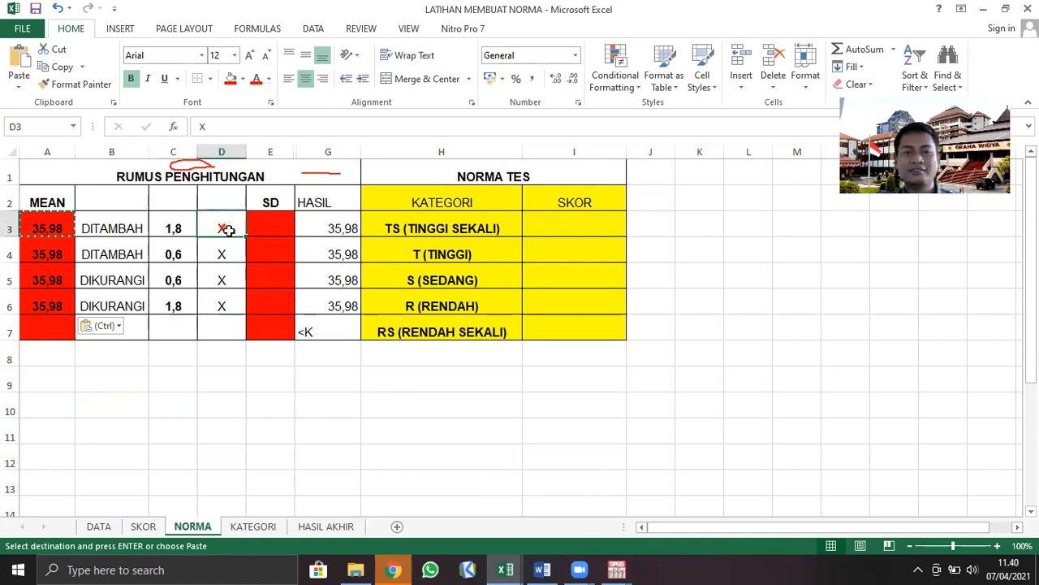
left_click_drag(220, 226, 218, 305)
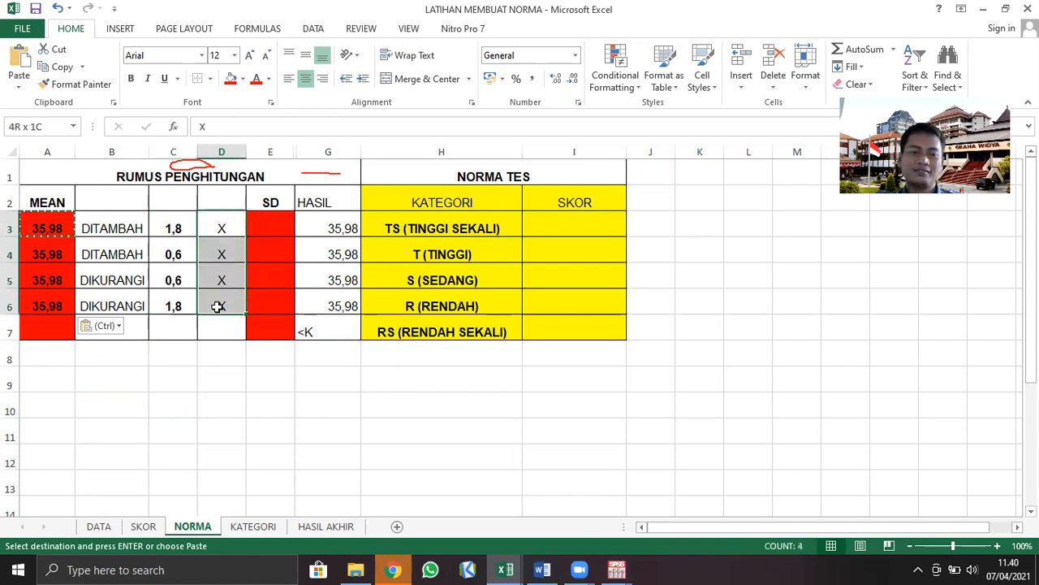
left_click(129, 78)
left_click(94, 398)
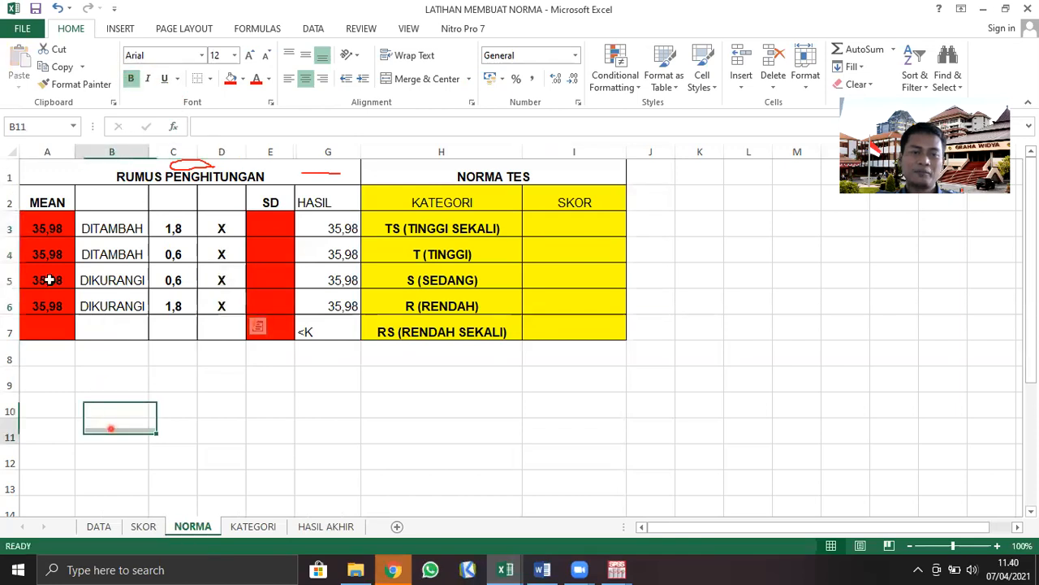
Change the fill colour of the MEAN cells A3:A7 to white
left_click_drag(51, 232, 45, 328)
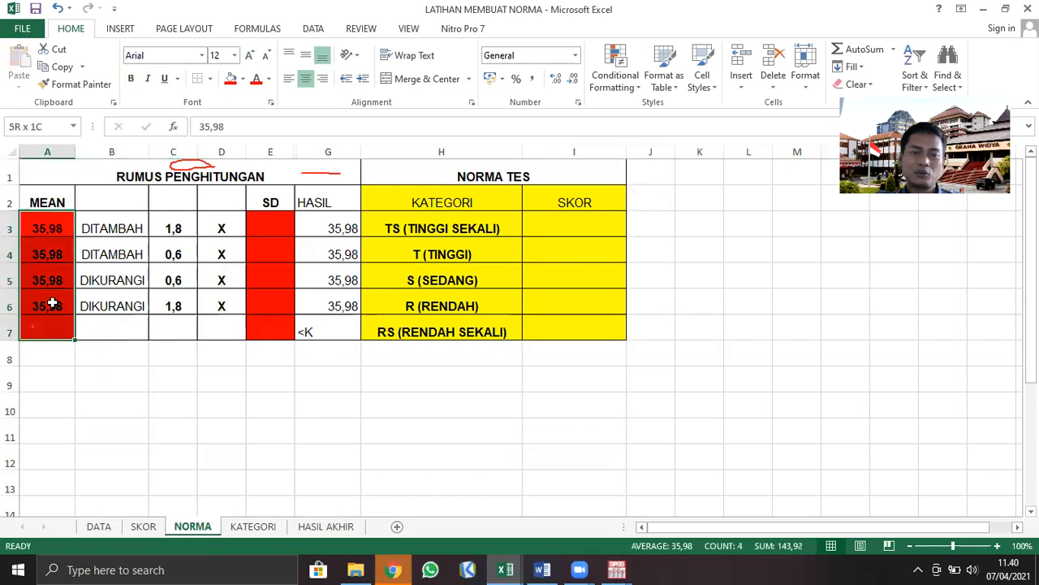
left_click(242, 79)
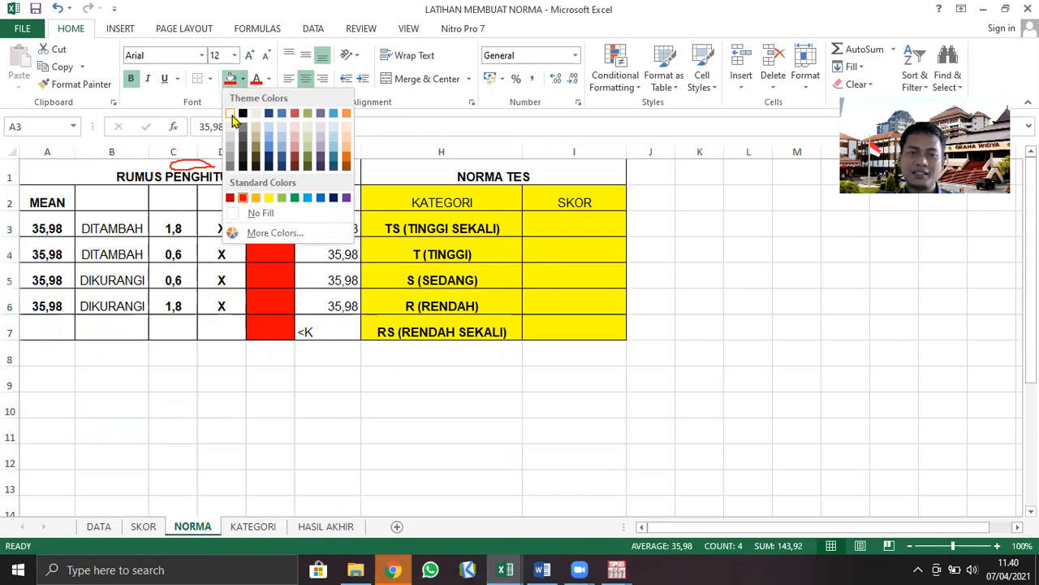
left_click(231, 114)
left_click(121, 435)
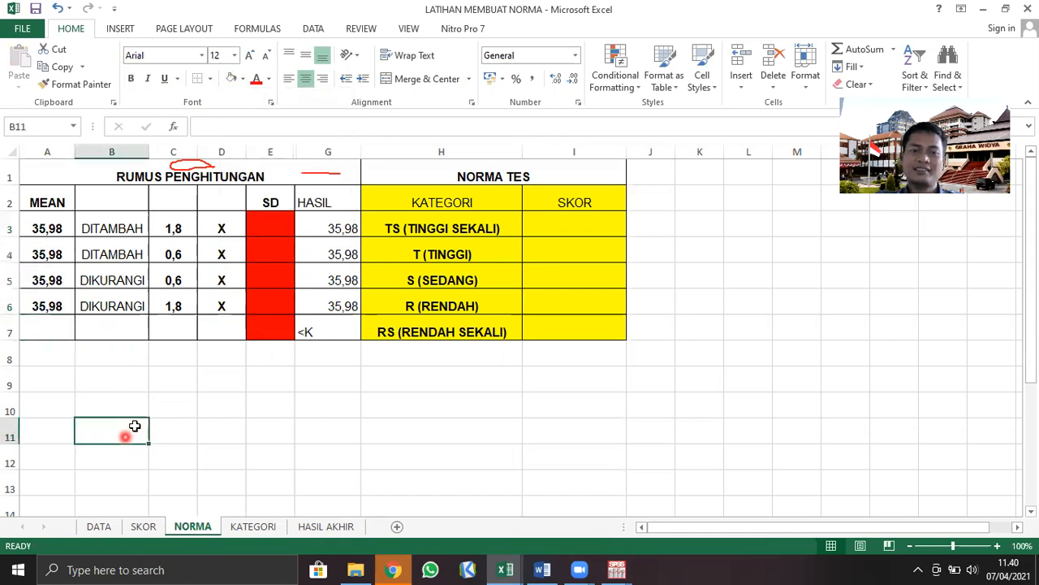
Switch to the SPSS output and read the standard deviation of Regulasi Emosi in the Statistics table
left_click(270, 232)
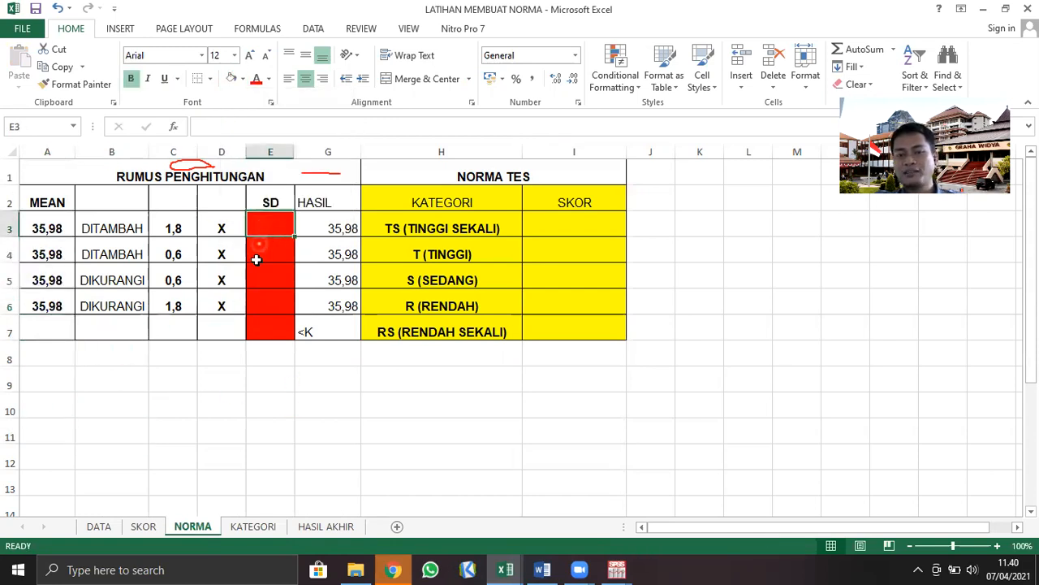
left_click(267, 254)
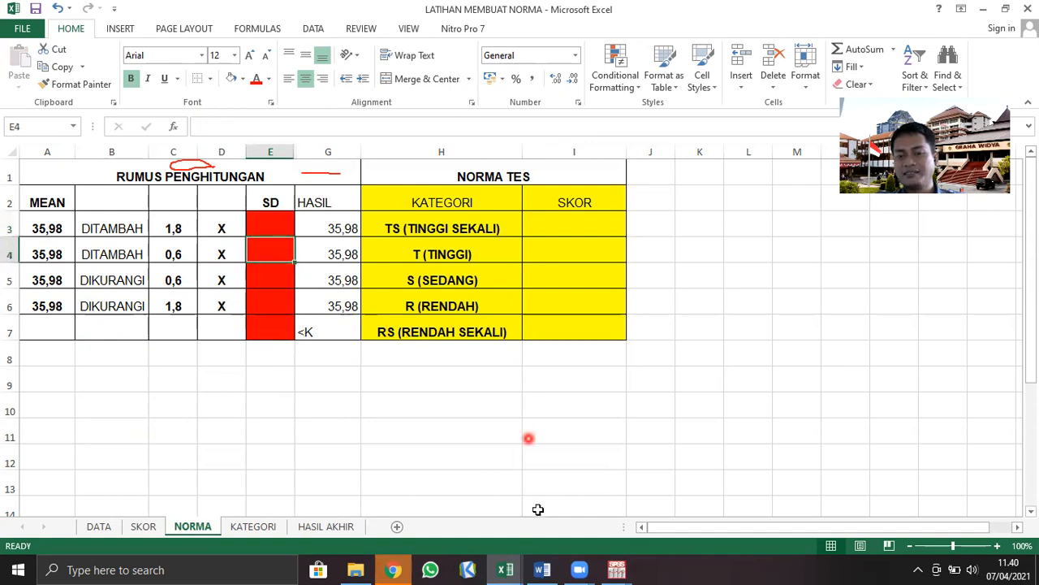
mouse_move(633, 569)
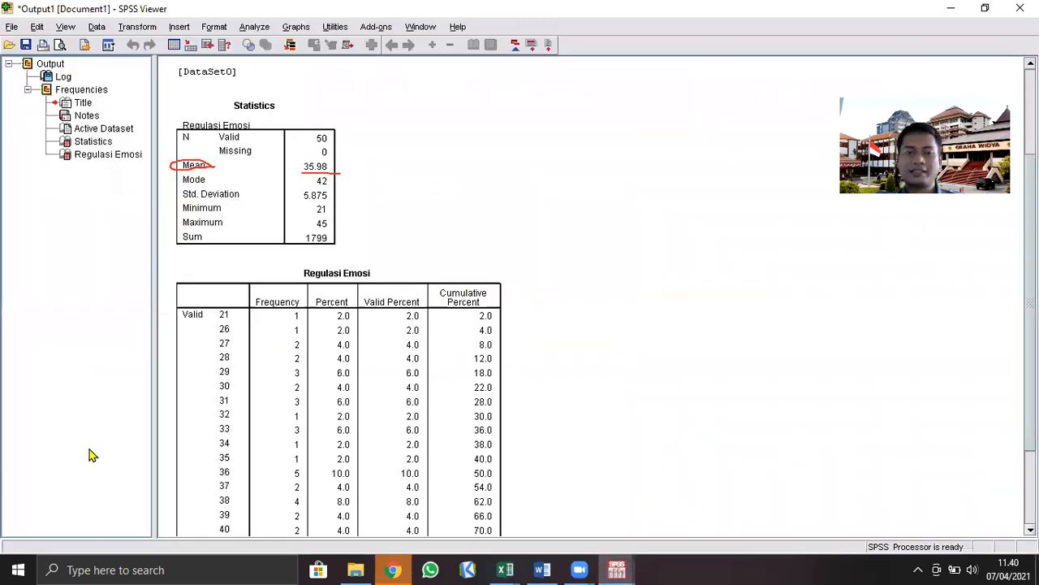
left_click(696, 511)
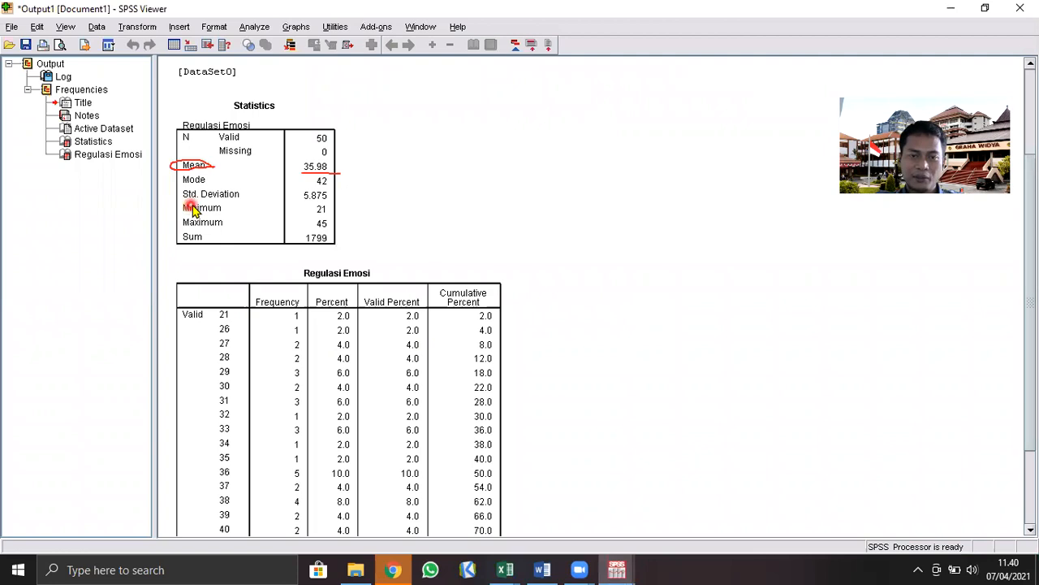
left_click(383, 50)
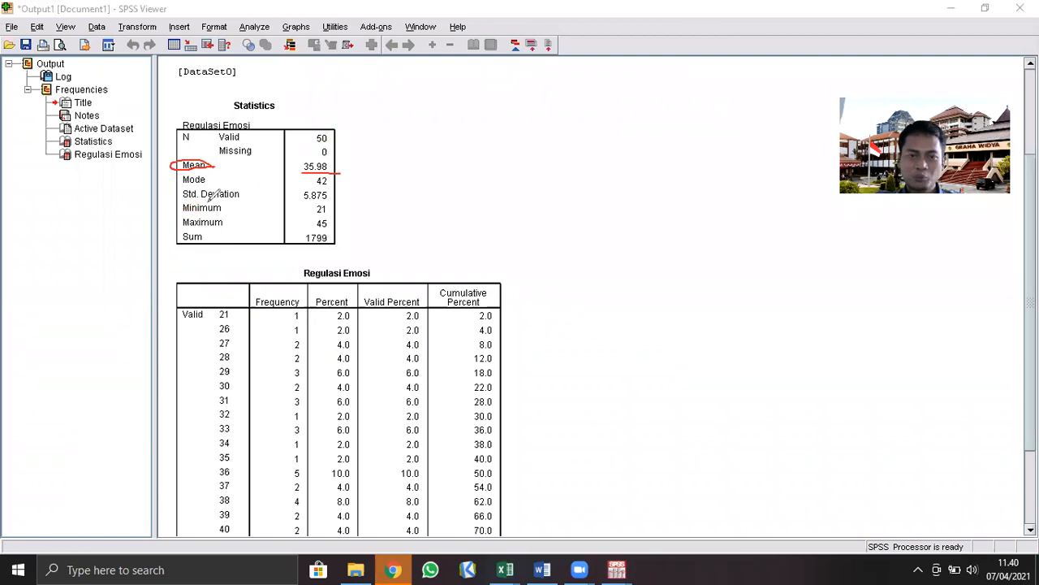
left_click_drag(181, 201, 244, 203)
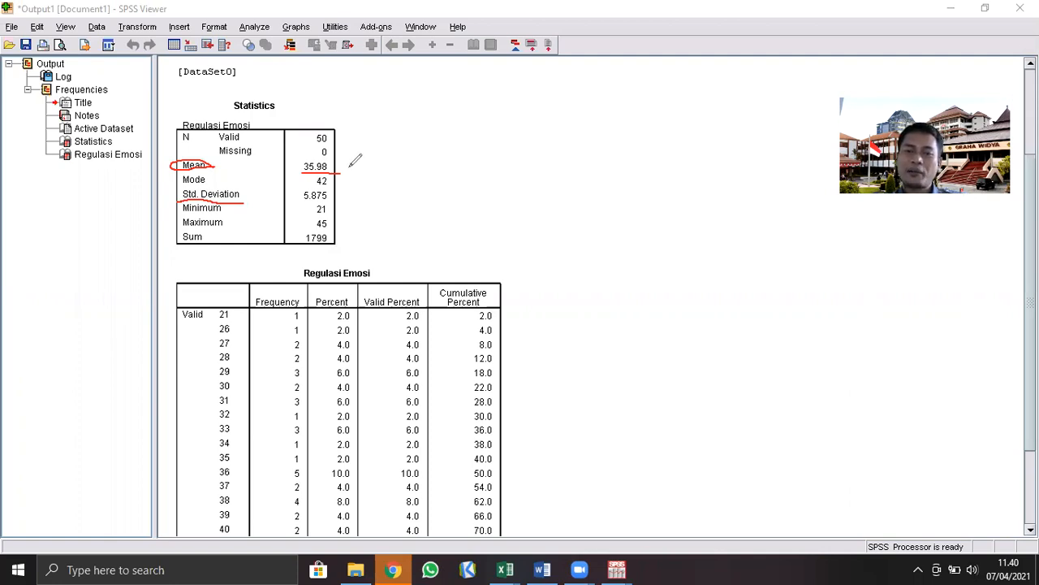
mouse_move(350, 165)
left_mouse_down()
mouse_move(365, 135)
mouse_move(365, 189)
mouse_move(382, 201)
left_mouse_up()
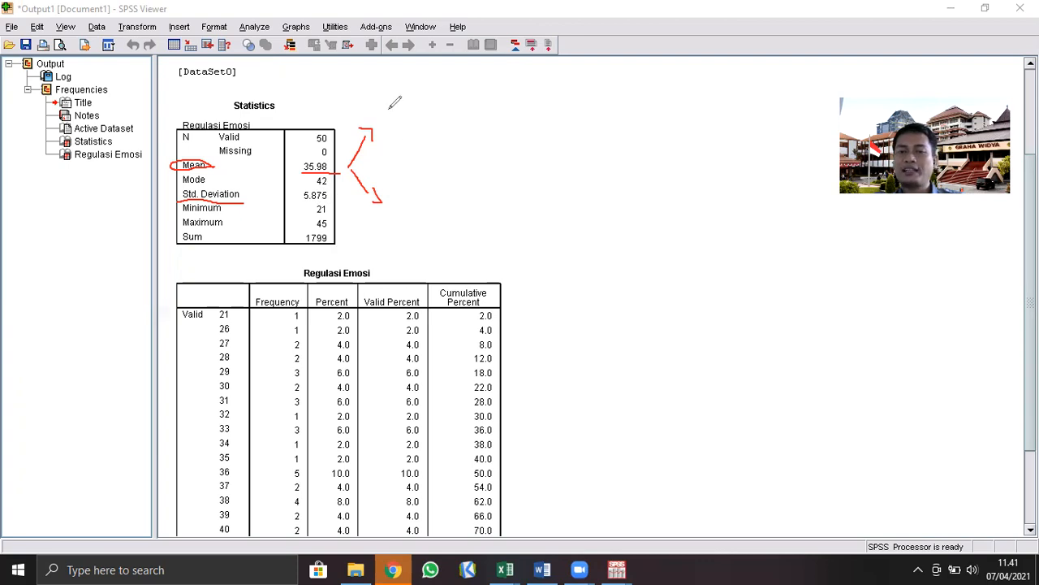
mouse_move(390, 101)
left_mouse_down()
mouse_move(385, 118)
mouse_move(394, 123)
mouse_move(387, 118)
left_mouse_up()
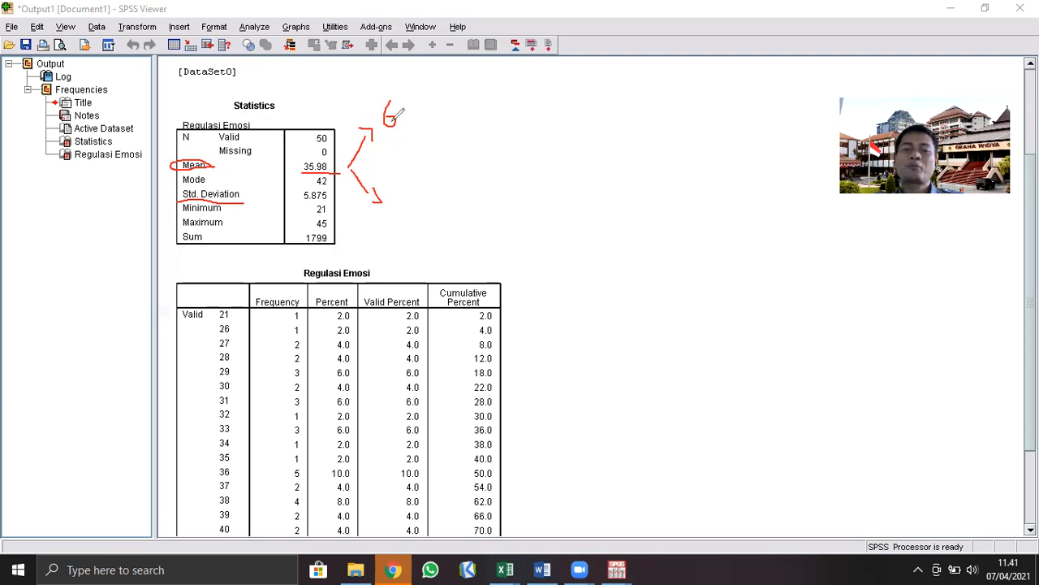
left_click_drag(401, 194, 393, 209)
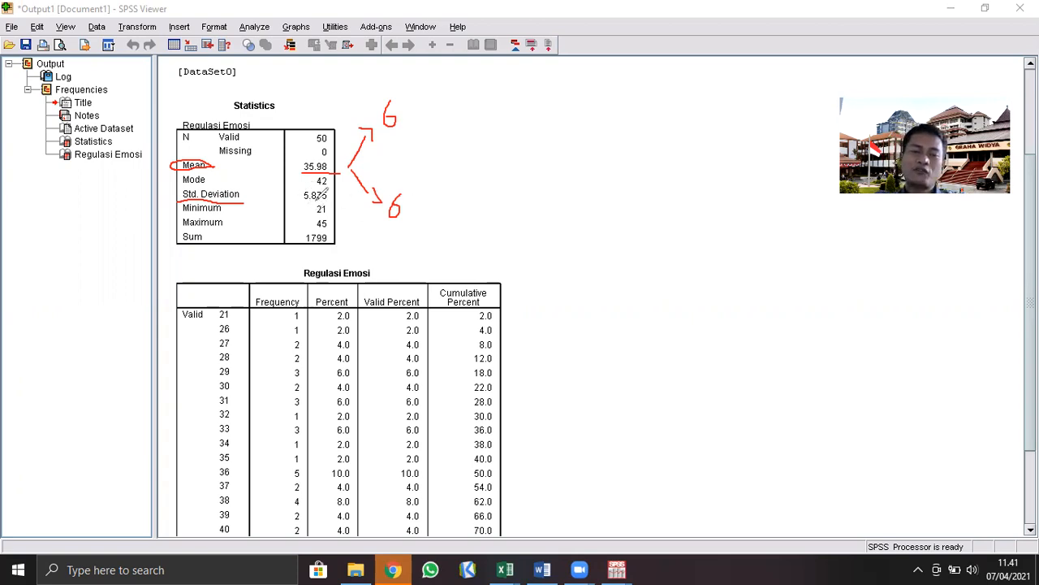
left_click_drag(306, 203, 327, 205)
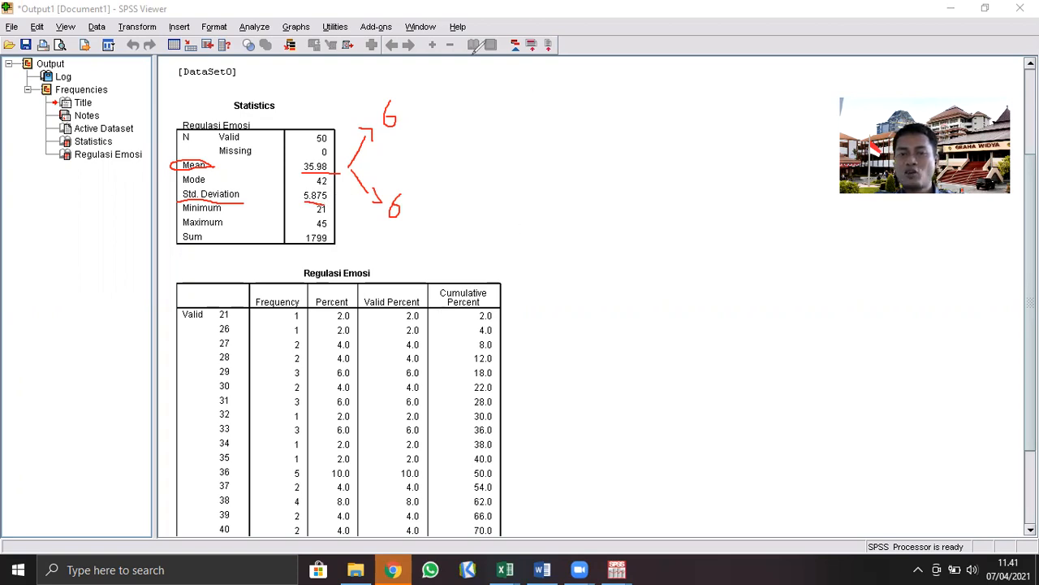
Return to the LATIHAN MEMBUAT NORMA workbook in Excel and enter 5,875 in the SD cell E3
mouse_move(505, 570)
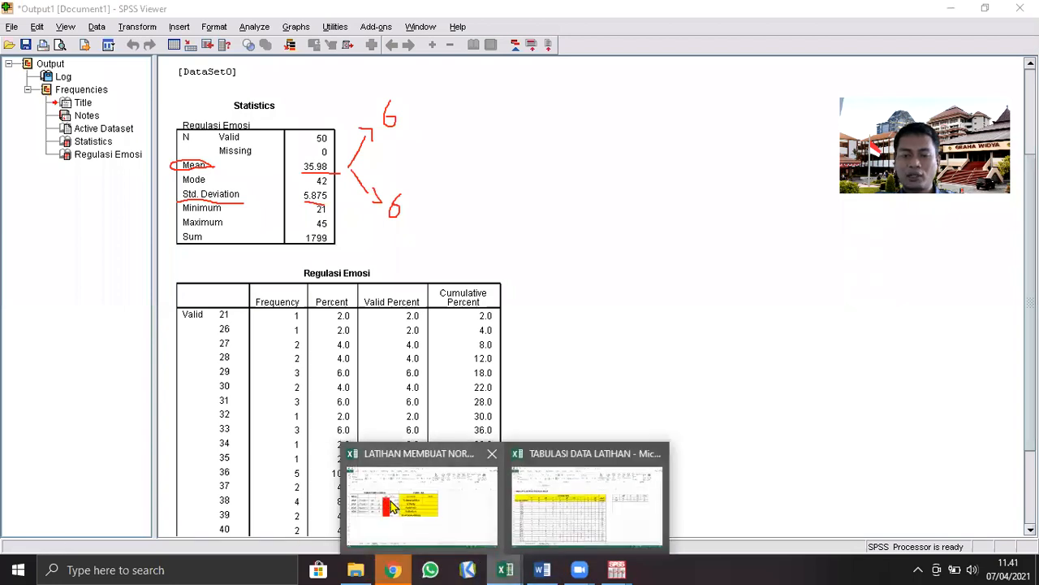
left_click(392, 506)
left_click(271, 220)
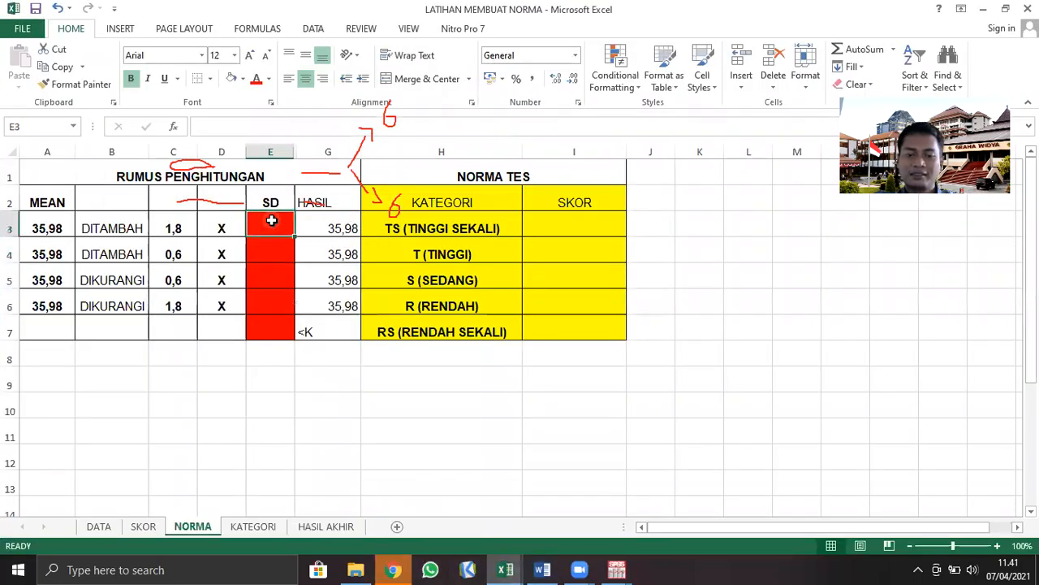
type("5,875")
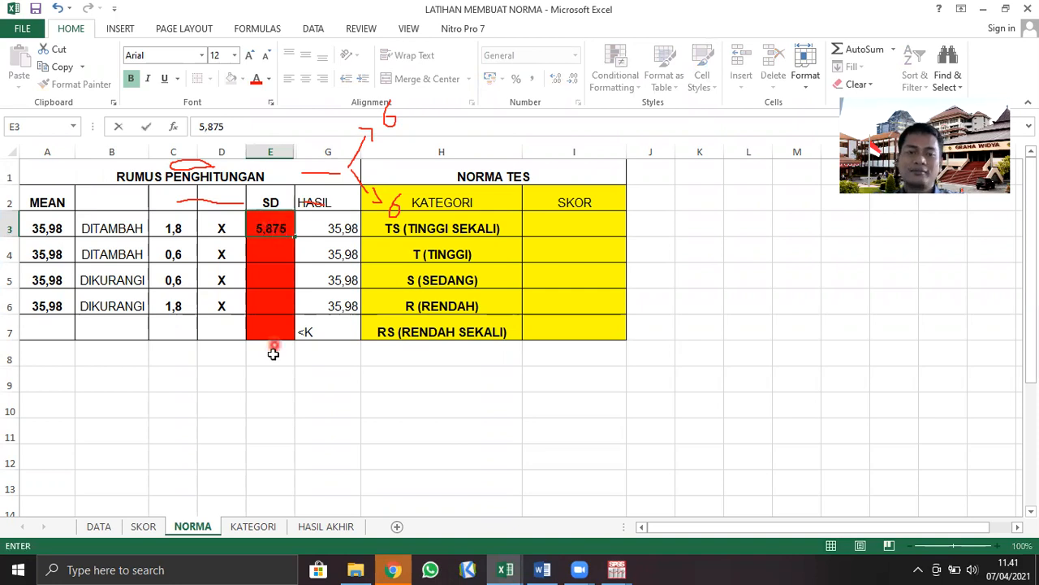
left_click(267, 403)
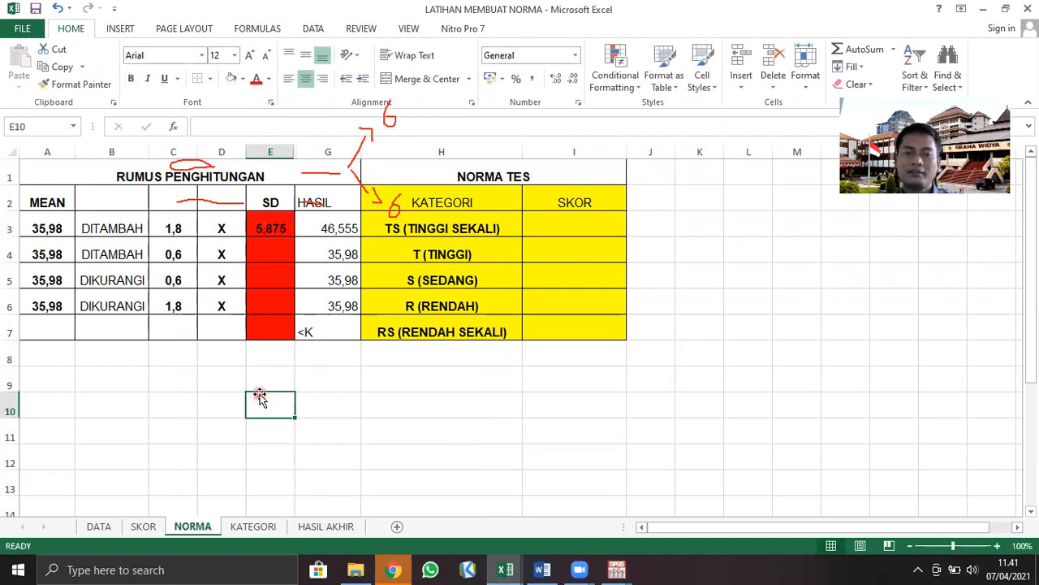
Copy the SD value 5,875 from cell E3 into cells E4:E6
left_click(279, 227)
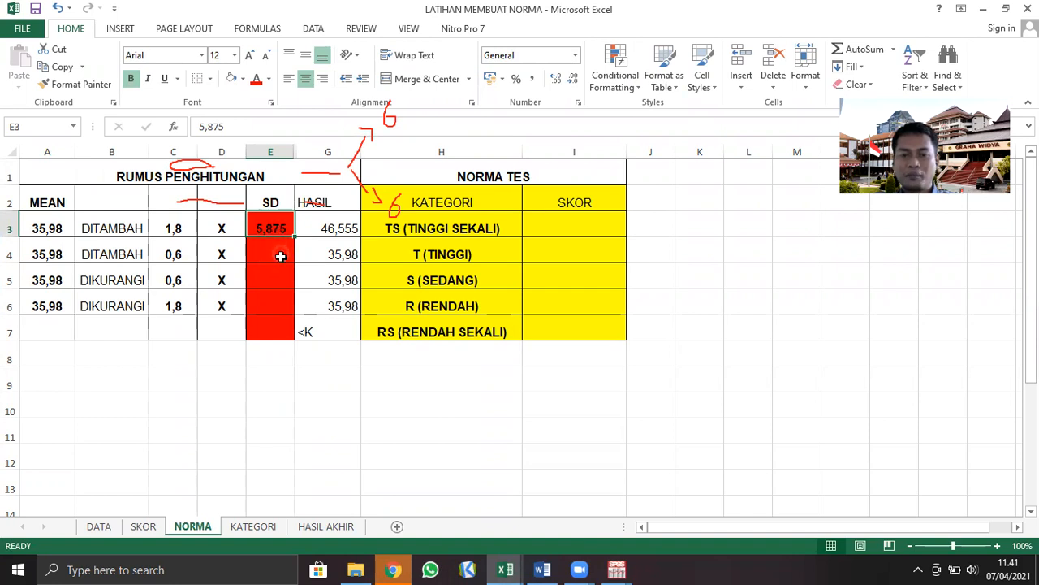
key("ctrl+c")
left_click(278, 254)
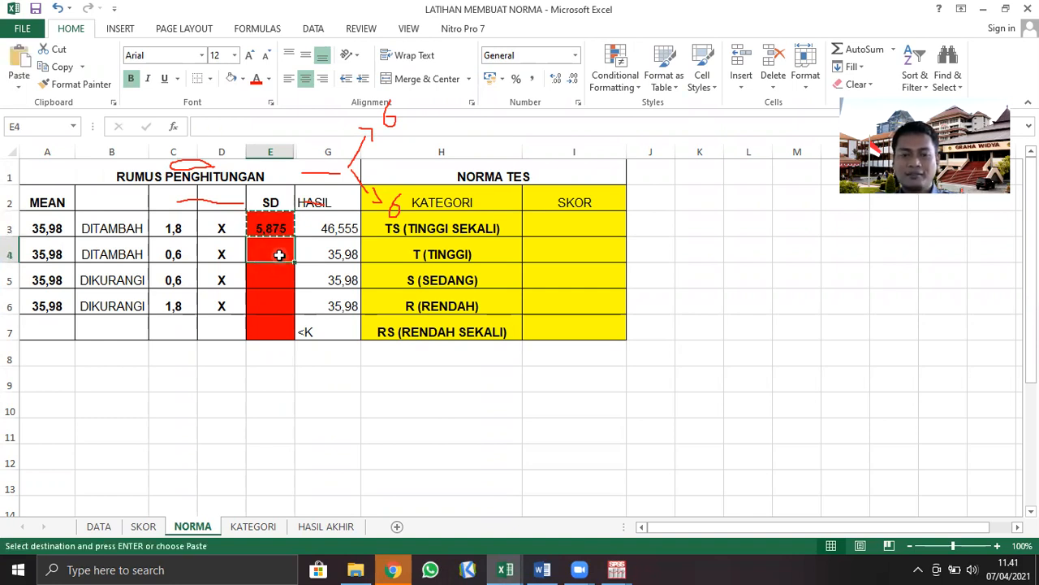
key("shift+Down")
key("shift+Down")
key("ctrl+v")
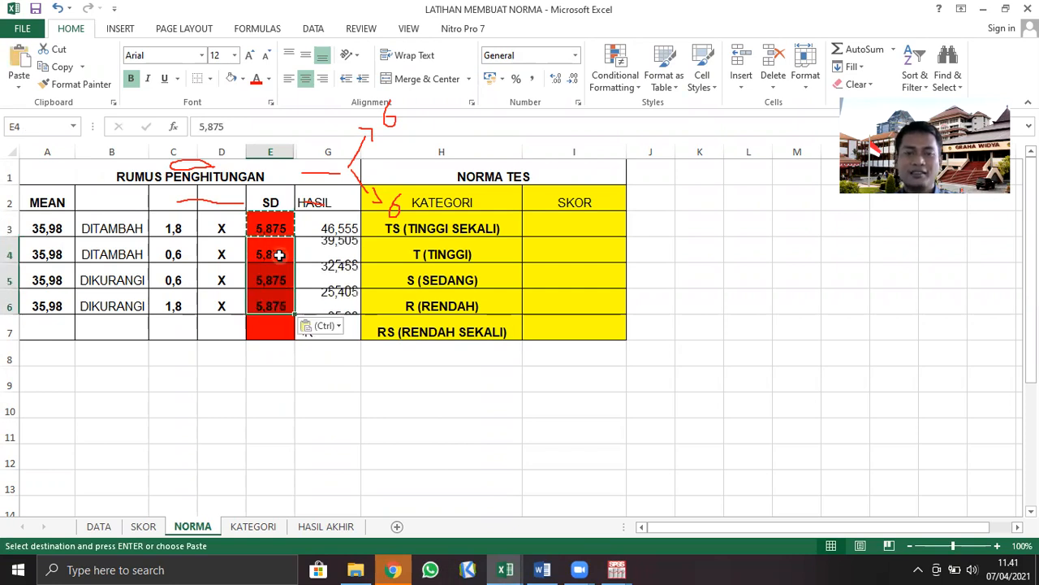
left_click(433, 414)
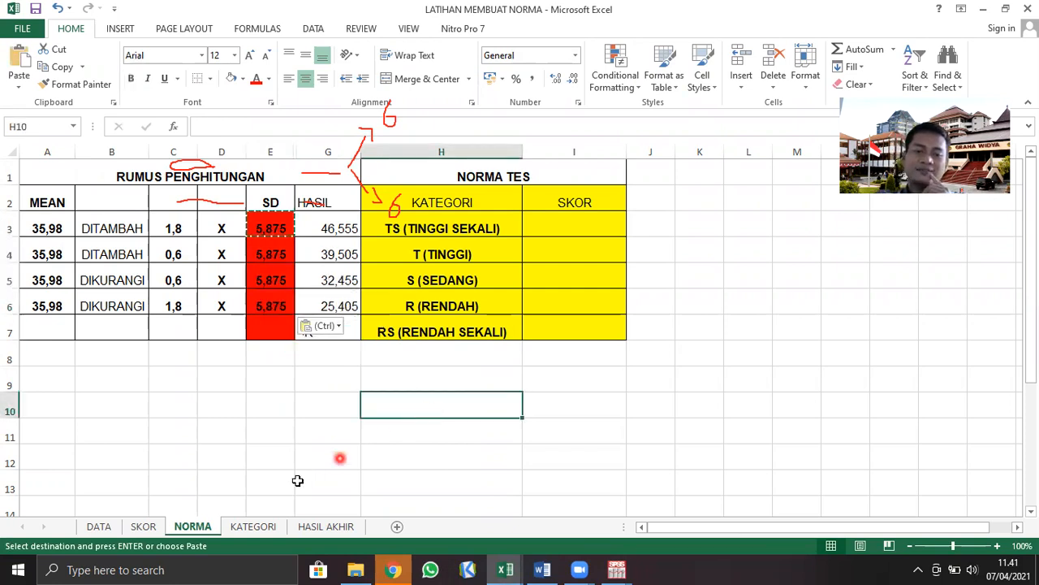
Look over the category formula on the KATEGORI sheet and the summary table on the HASIL AKHIR sheet
left_click(255, 526)
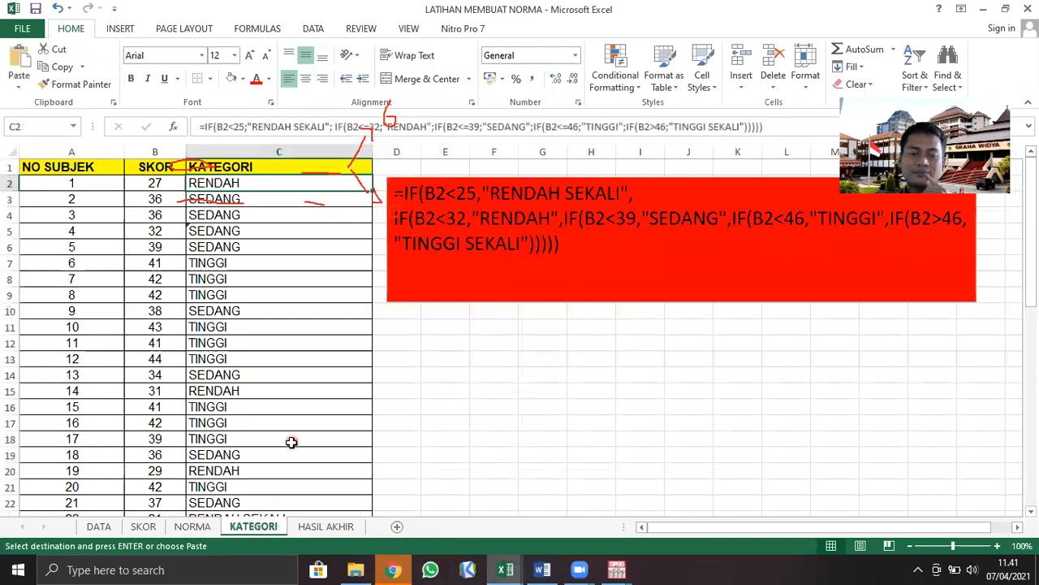
left_click(325, 526)
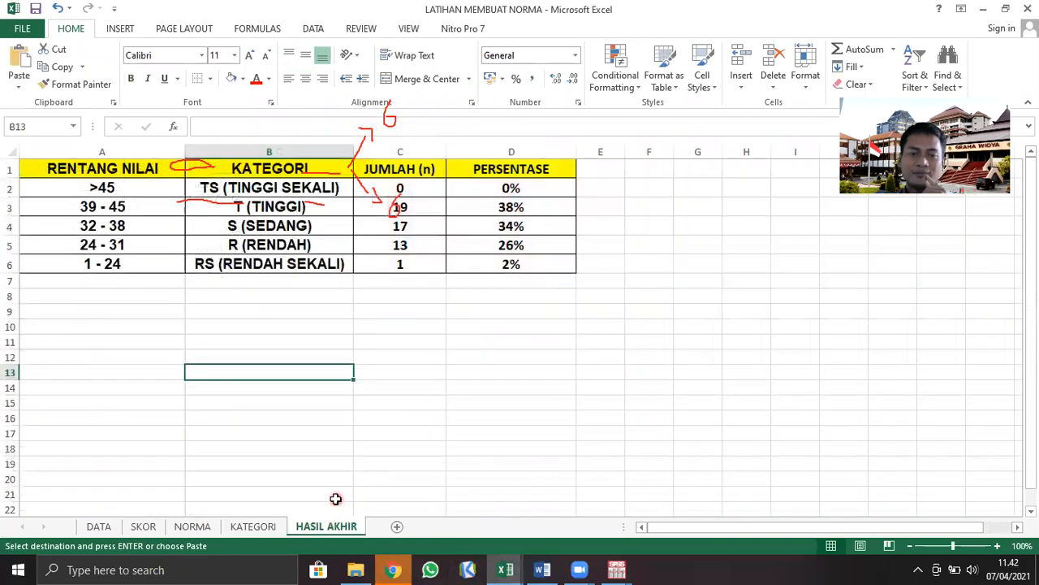
left_click(258, 526)
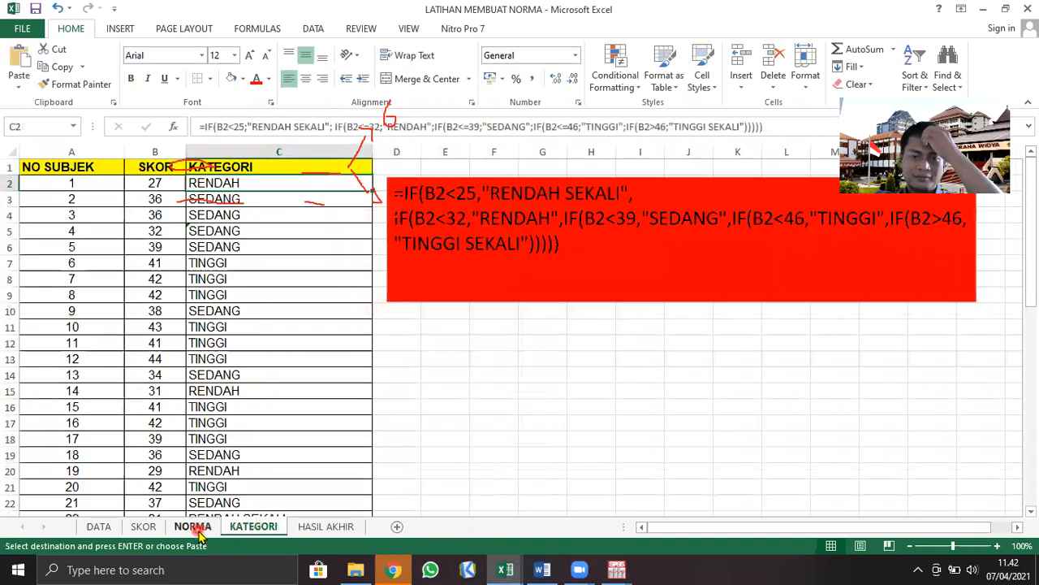
Return to the NORMA sheet and examine the MEAN and SD columns and the HASIL formulas in G3:G6
left_click(195, 528)
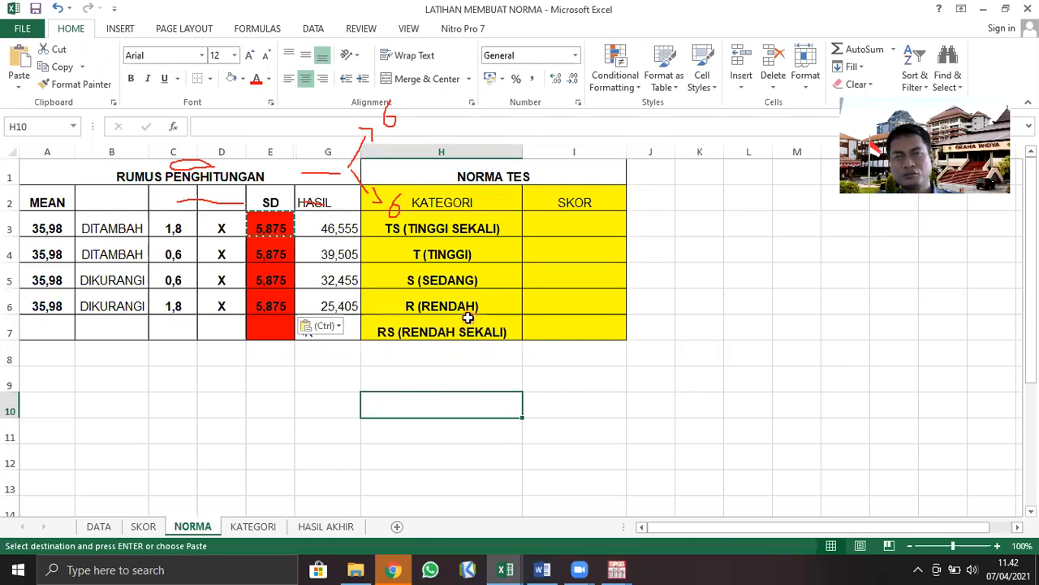
left_click(292, 387)
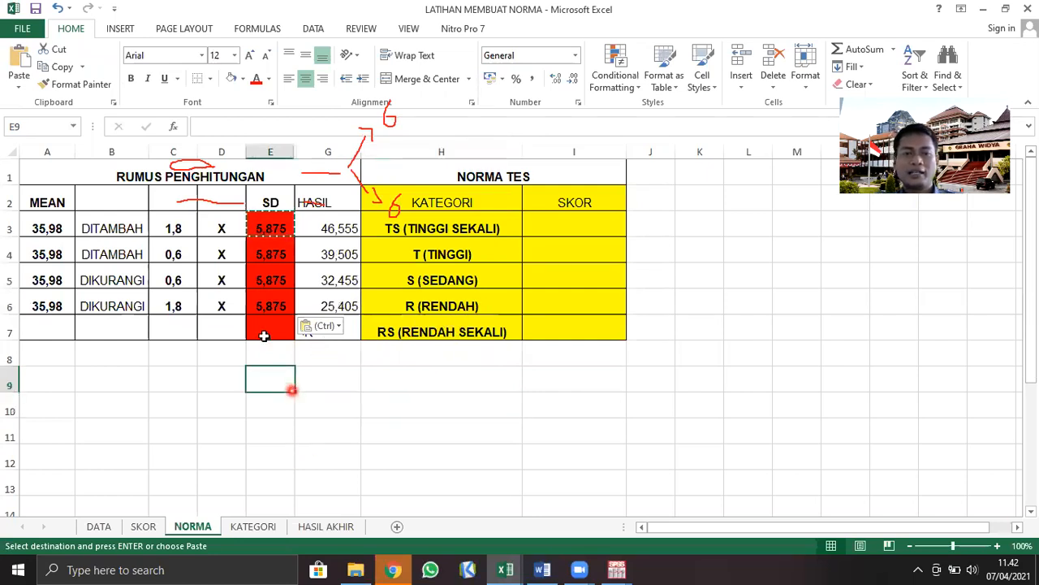
left_click_drag(34, 231, 21, 308)
left_click_drag(267, 227, 251, 308)
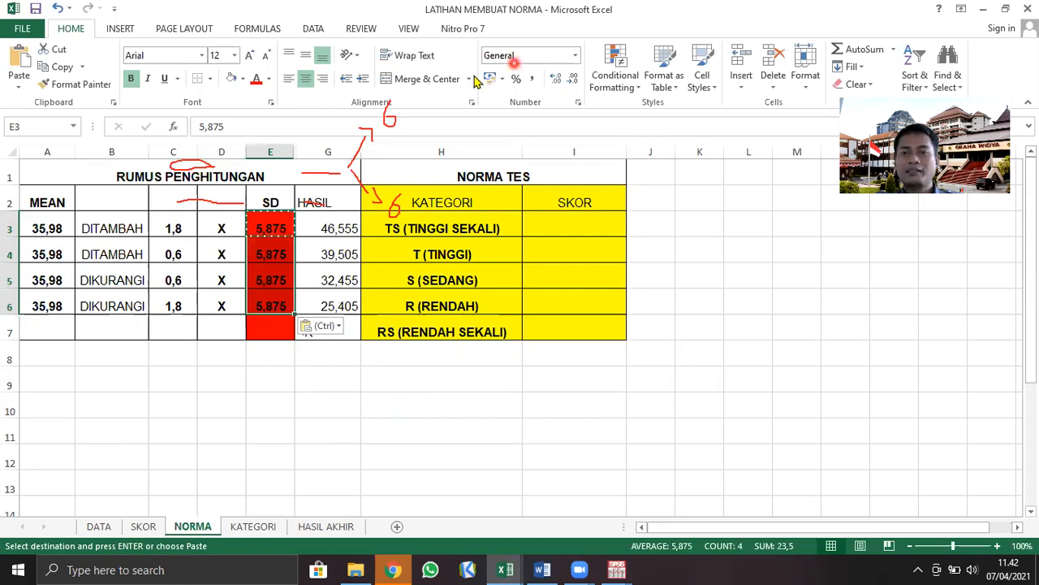
left_click(529, 61)
mouse_move(336, 163)
left_mouse_down()
mouse_move(381, 112)
mouse_move(304, 198)
mouse_move(397, 150)
mouse_move(411, 203)
mouse_move(198, 177)
mouse_move(208, 159)
mouse_move(225, 171)
left_mouse_up()
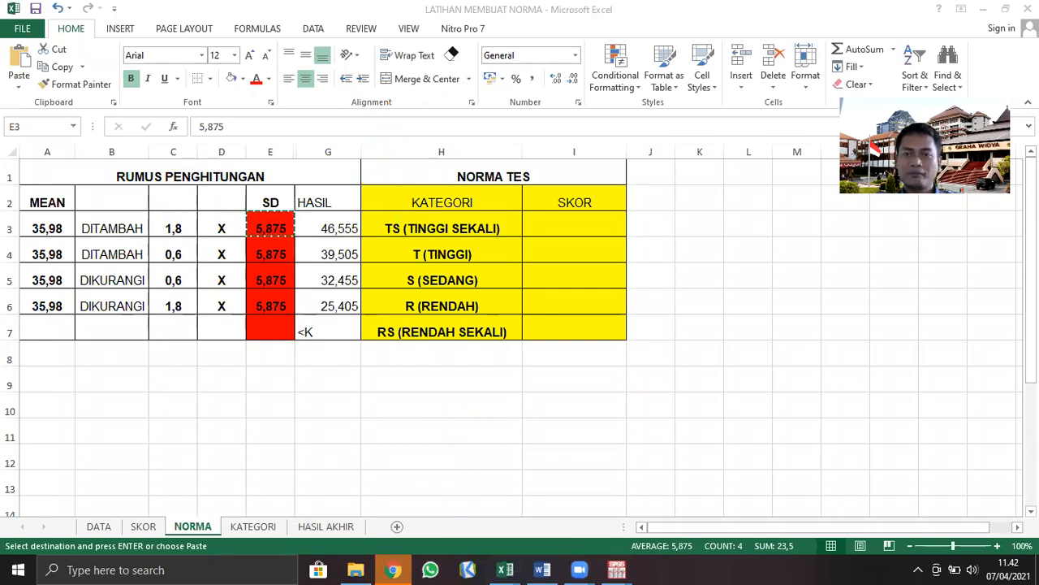
key("ctrl+v")
left_click(337, 228)
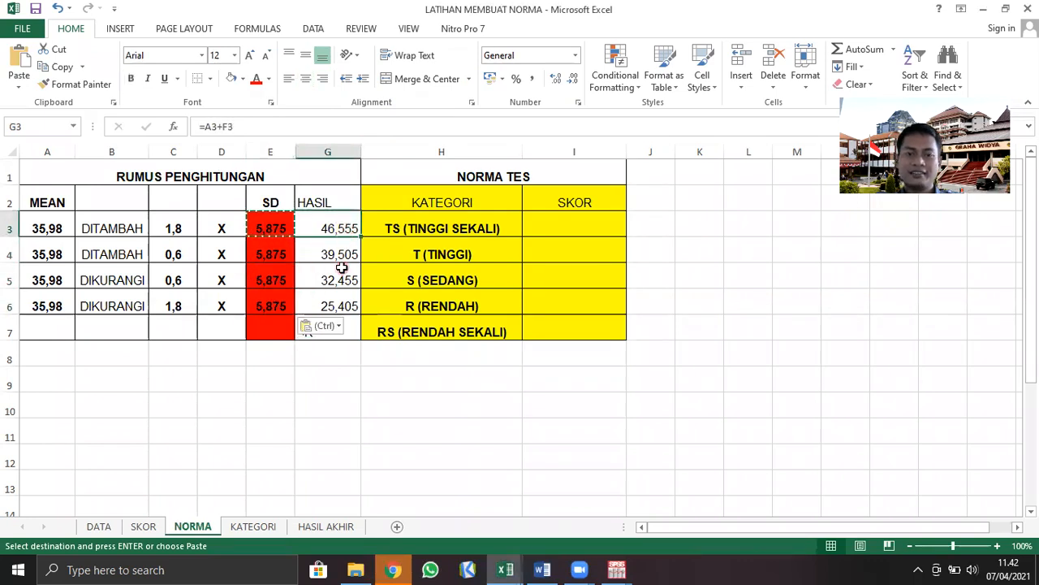
left_click(345, 260)
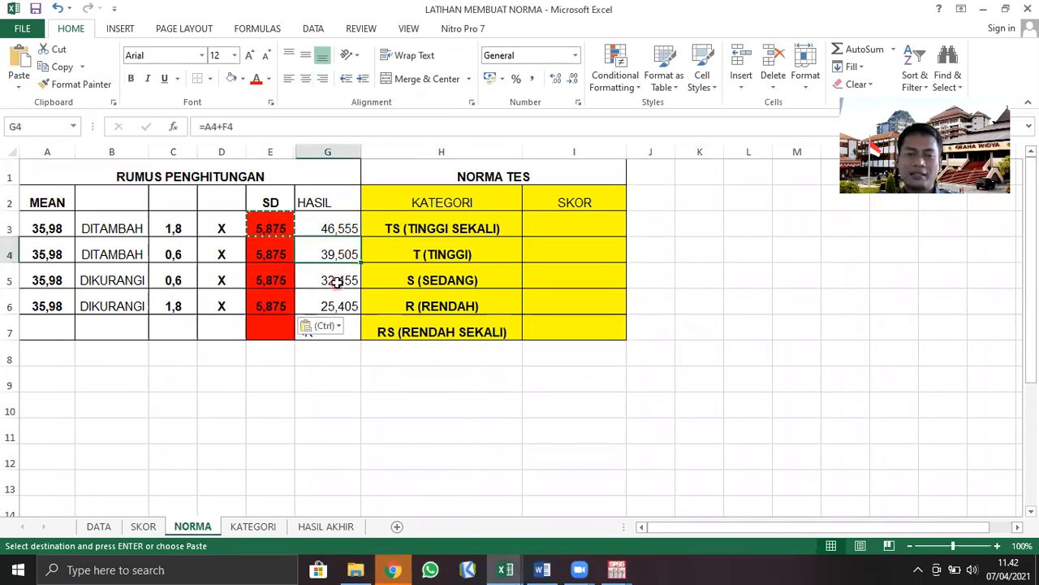
left_click(338, 285)
left_click(343, 308)
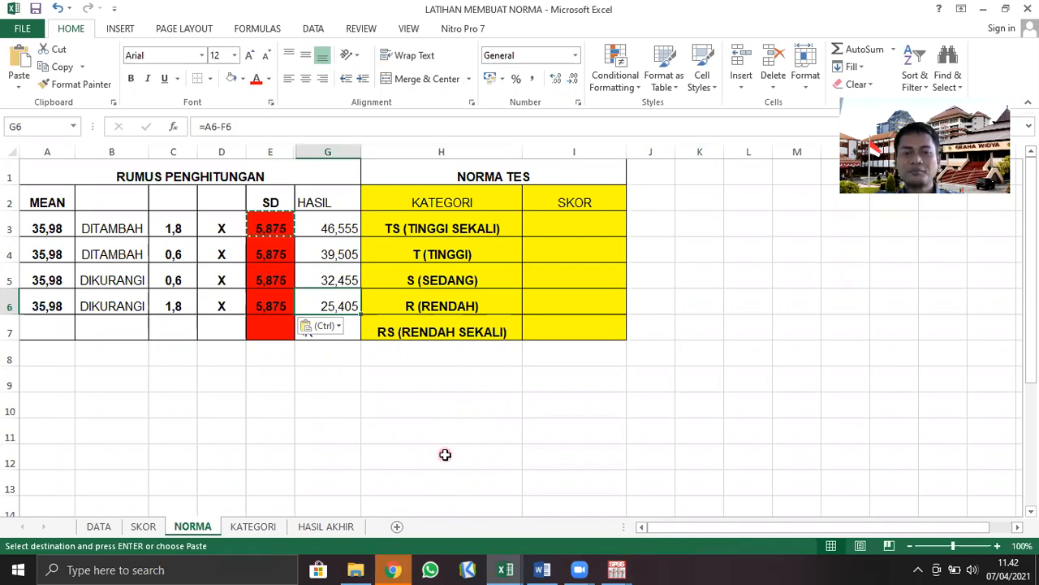
left_click(54, 230)
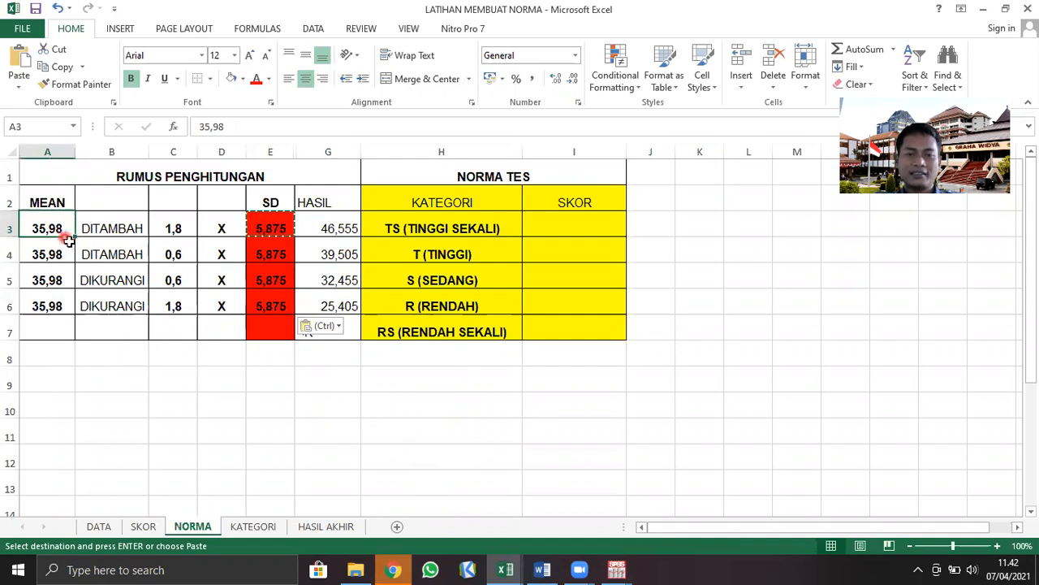
Calculate the mean times the first multiplier in cell B9 with =35,98*1,8
left_click(130, 382)
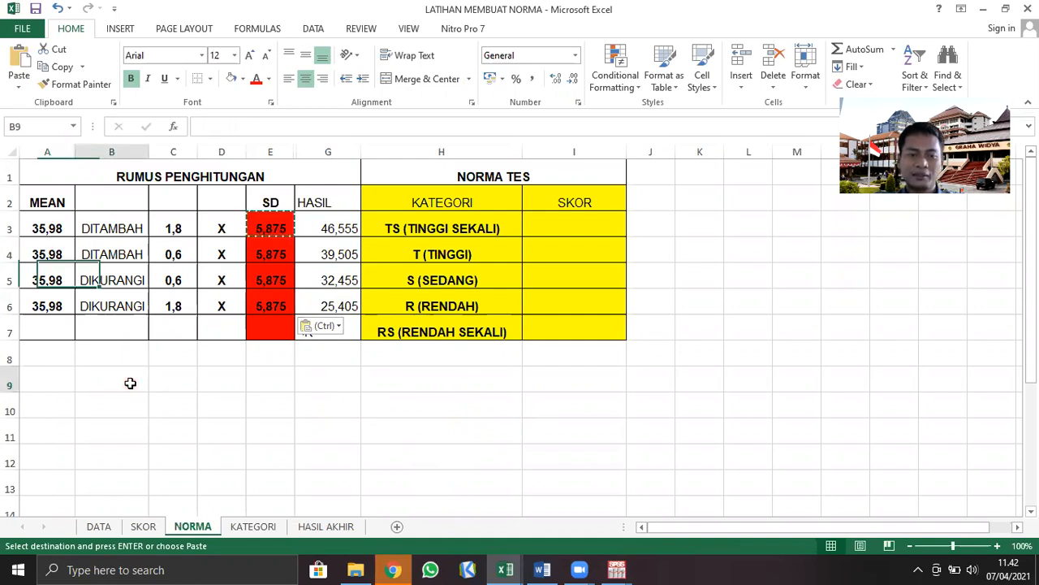
type("=")
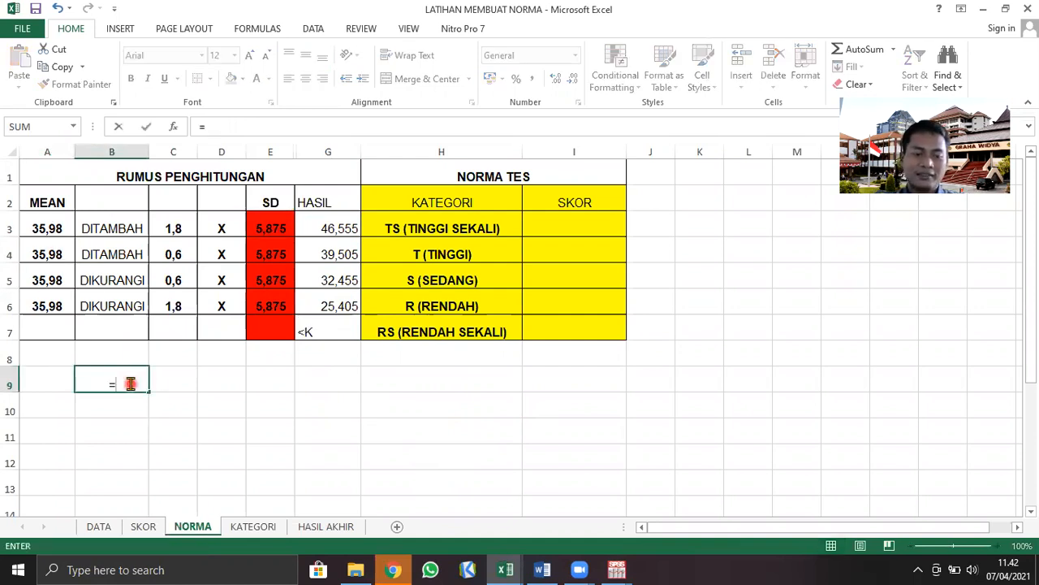
type("35,98")
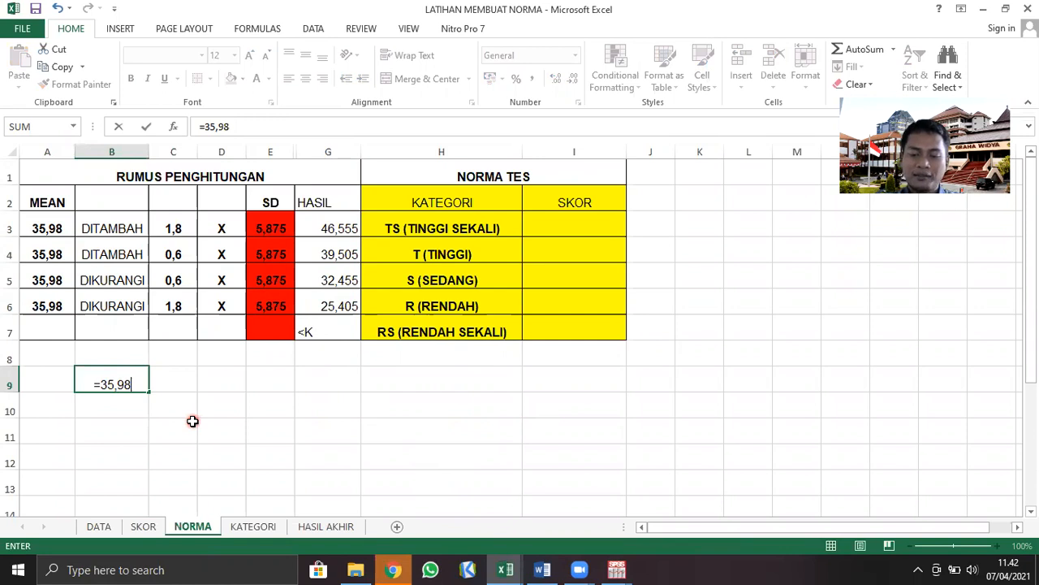
type("*1,")
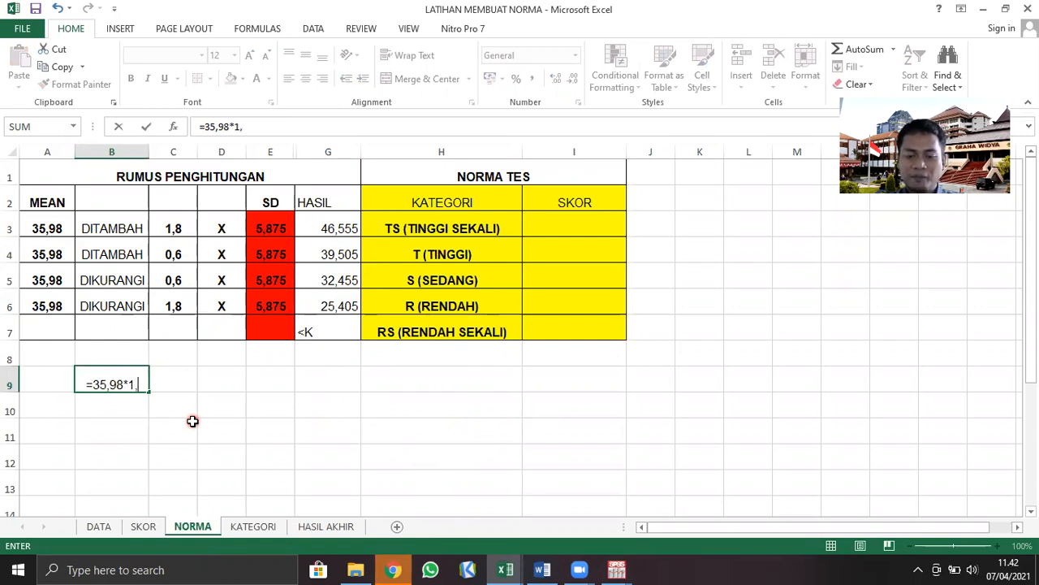
type("8")
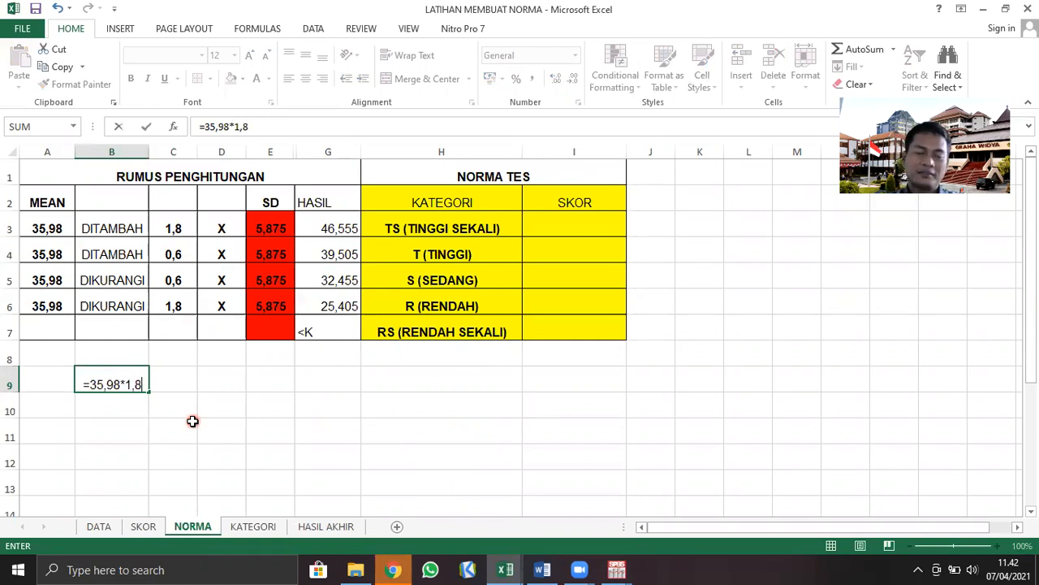
key("Return")
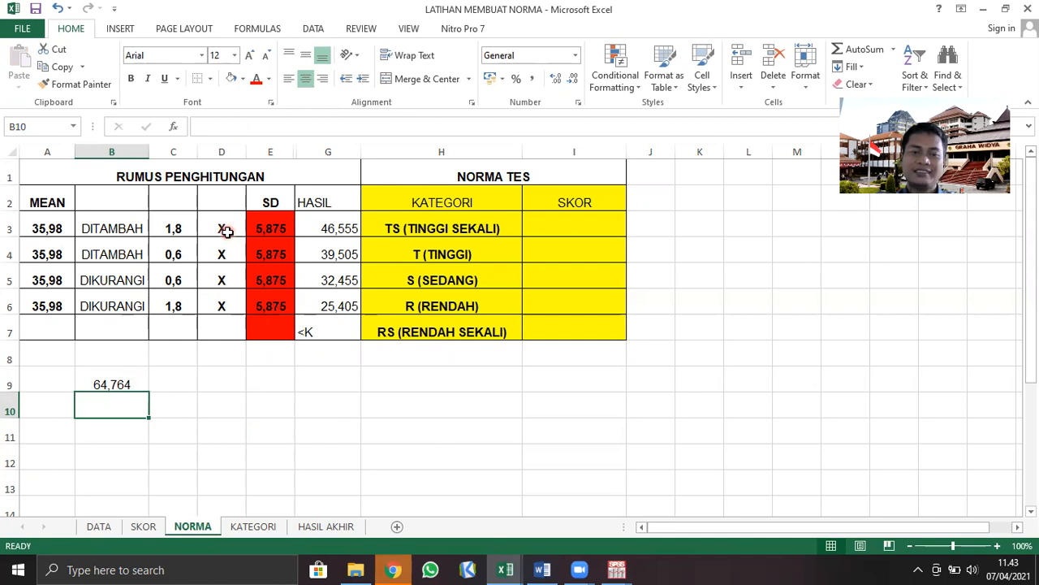
Multiply the B9 result by the SD in cell B10 with =64,764*5,875
type("=64,7")
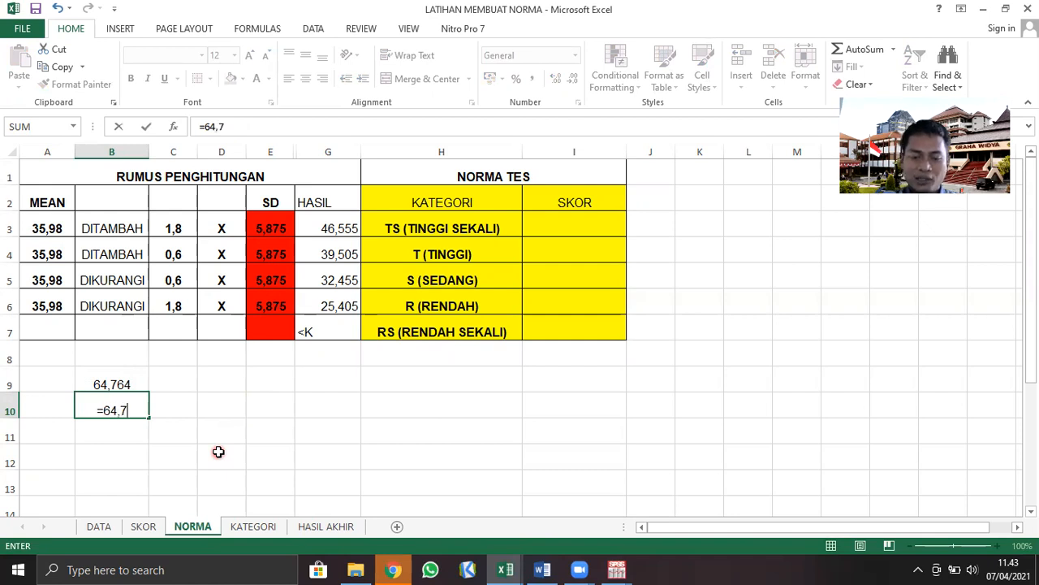
type("64*")
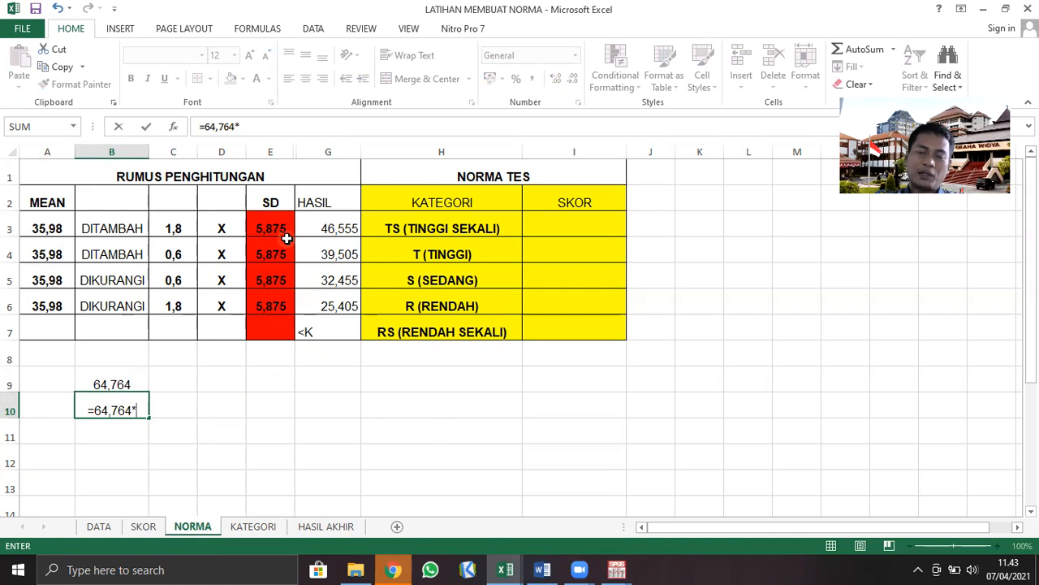
type("5,875")
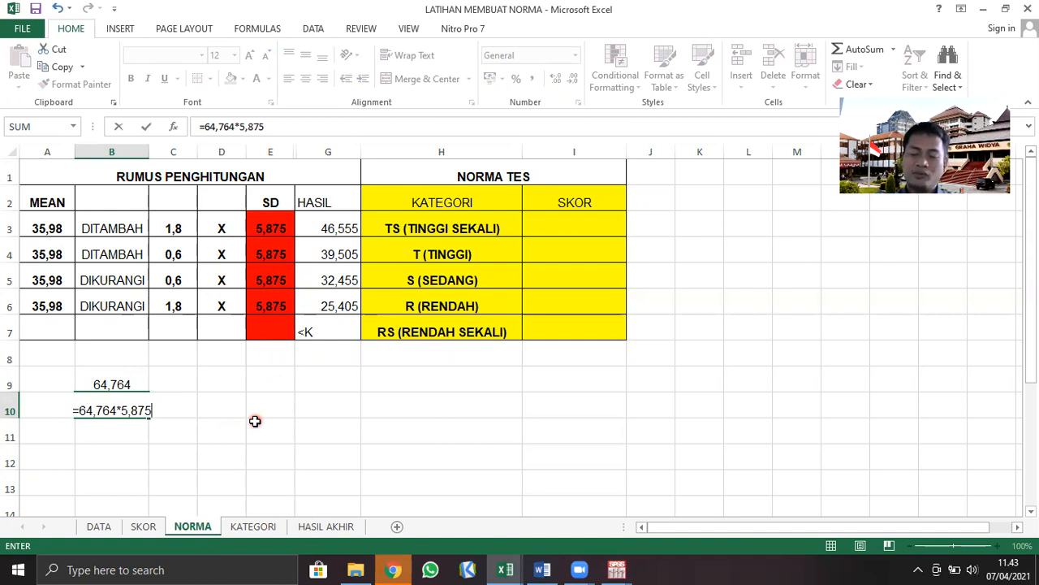
key("Return")
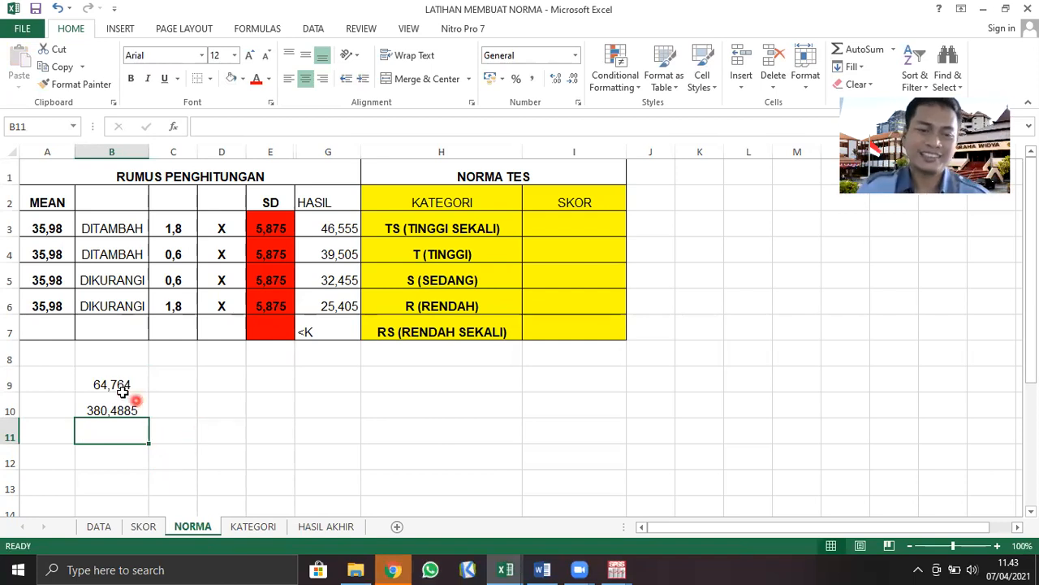
Clear the trial calculations from cells B9:B10
left_click_drag(113, 383, 109, 410)
key("Delete")
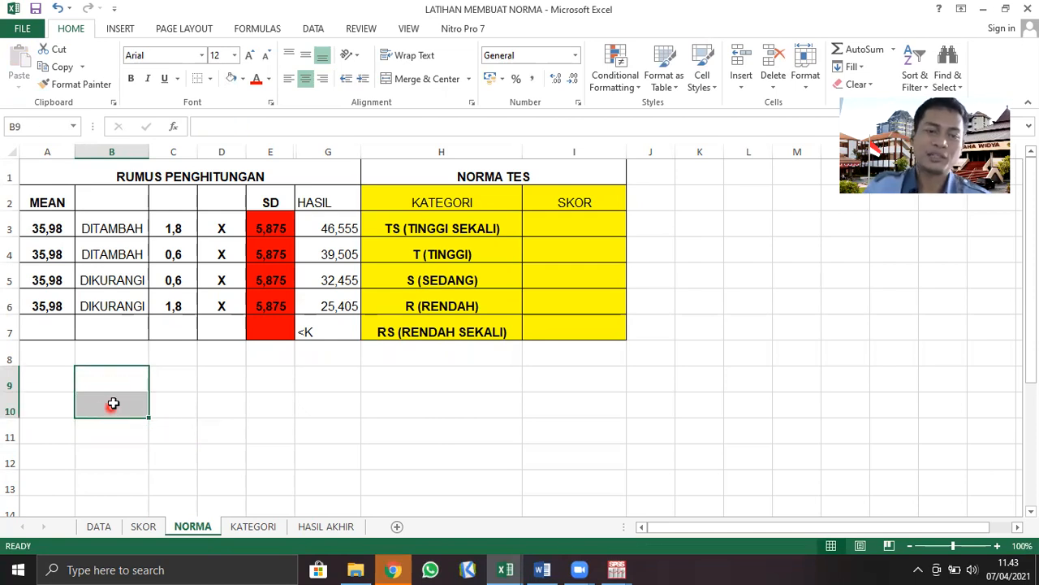
left_click(115, 386)
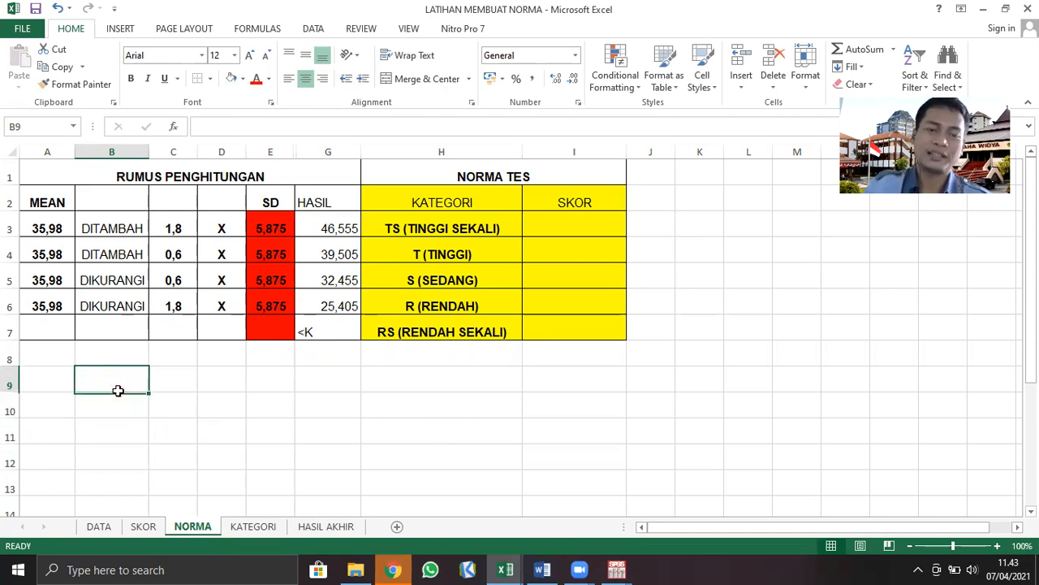
Multiply the row 3 multiplier by the SD in cell B9 with =1,8*5,875
left_click(182, 224)
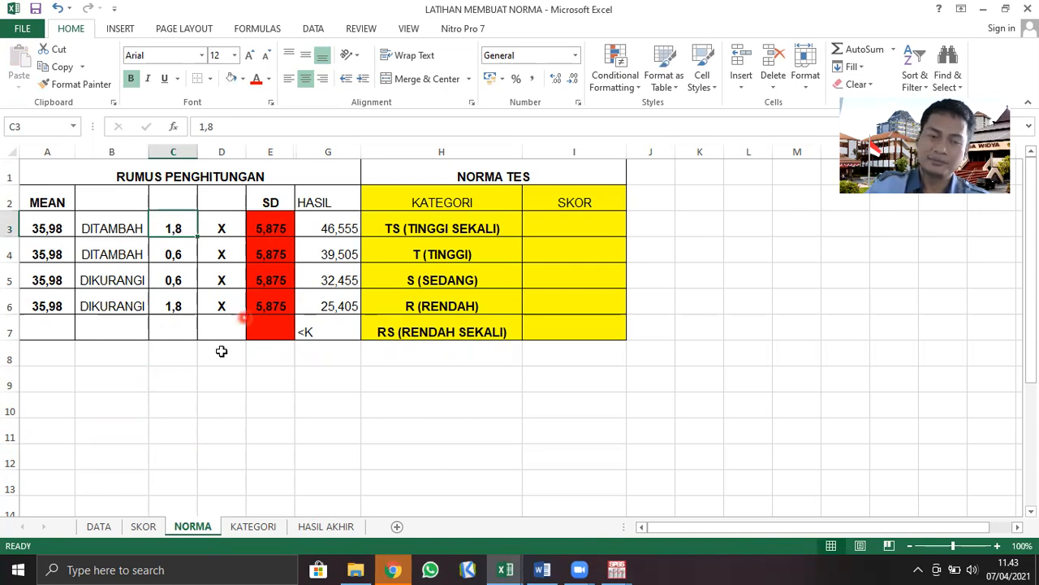
left_click(115, 380)
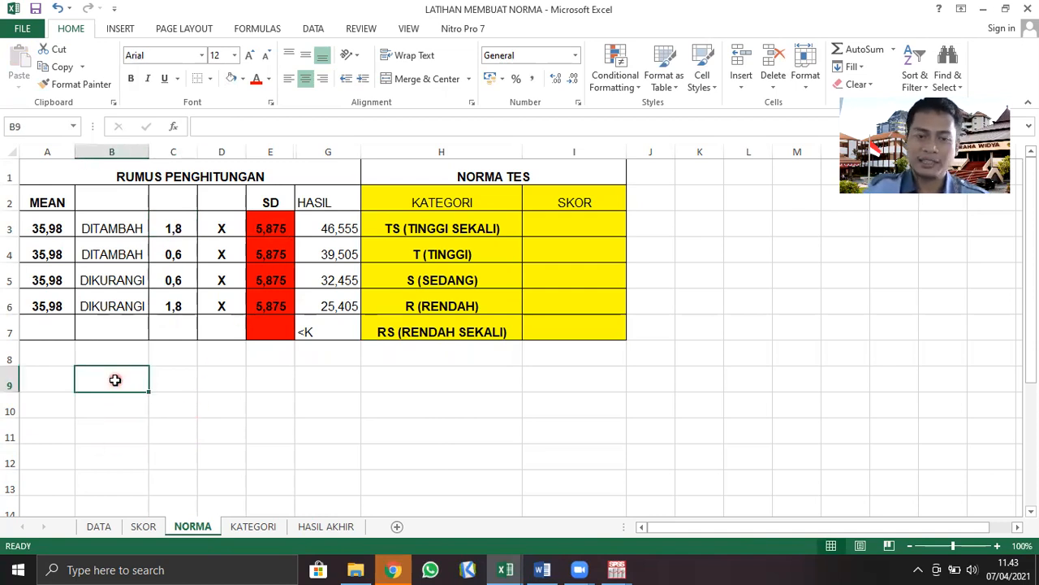
type("=1,8")
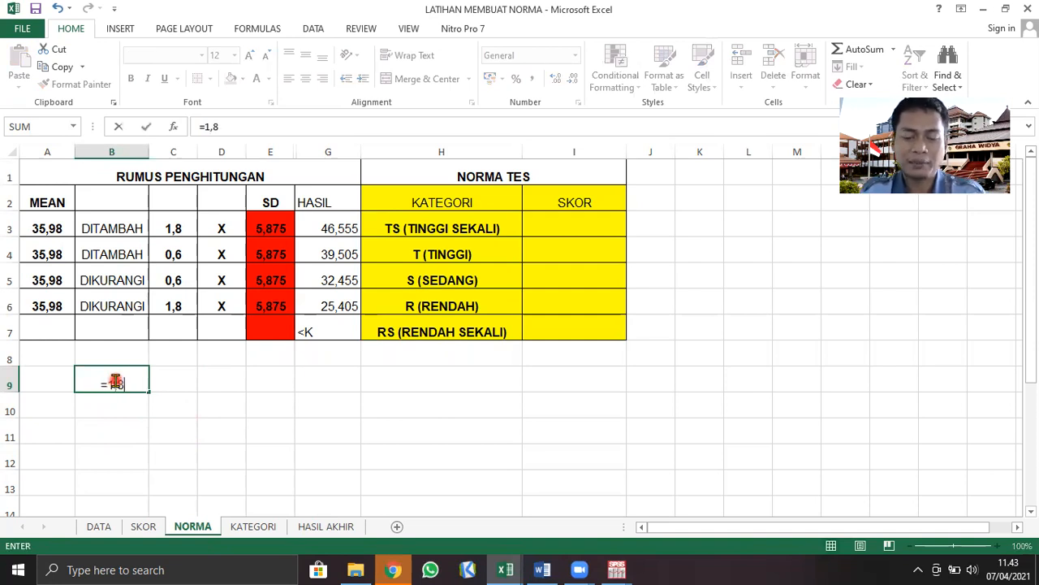
type("*")
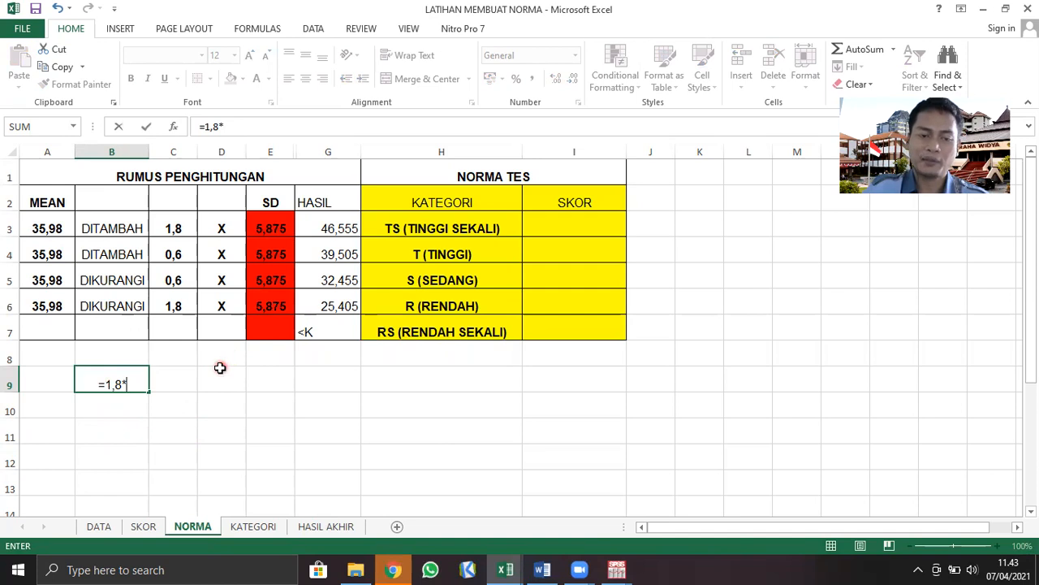
type("5,875")
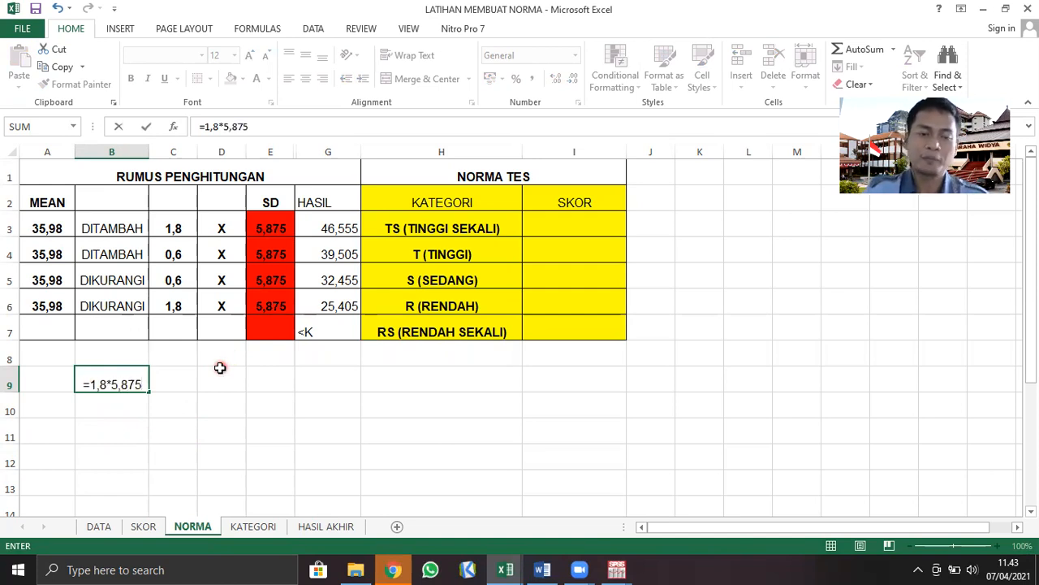
key("Return")
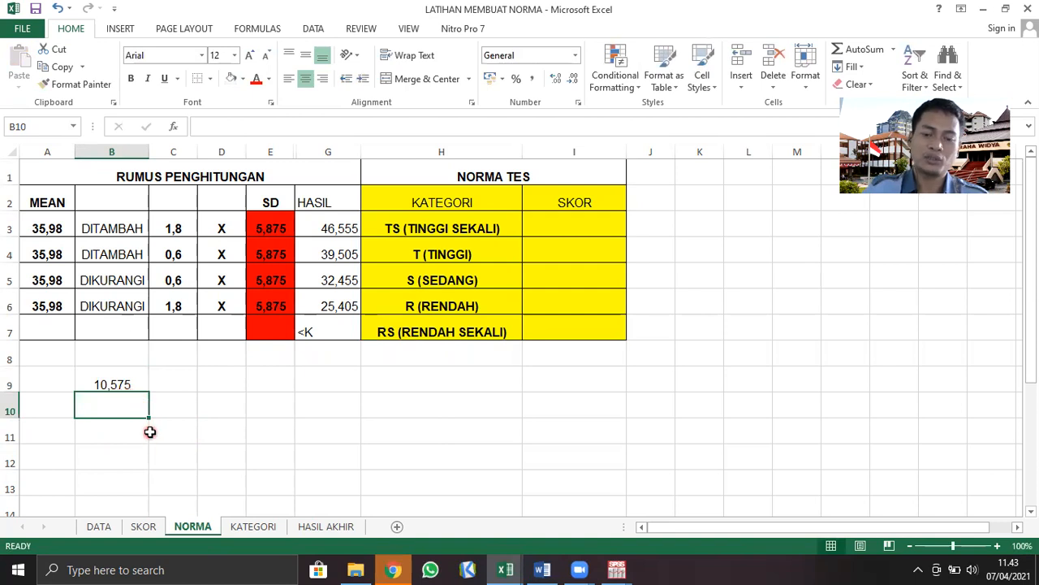
Add the product in B9 to the mean in cell B10 with =35,98+10,575
type("=")
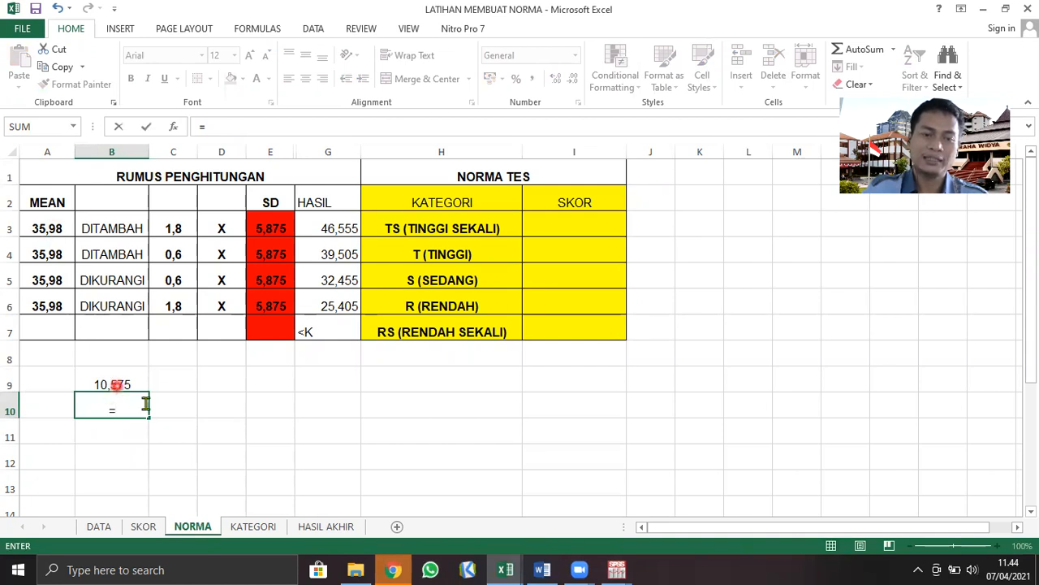
type("35,98+")
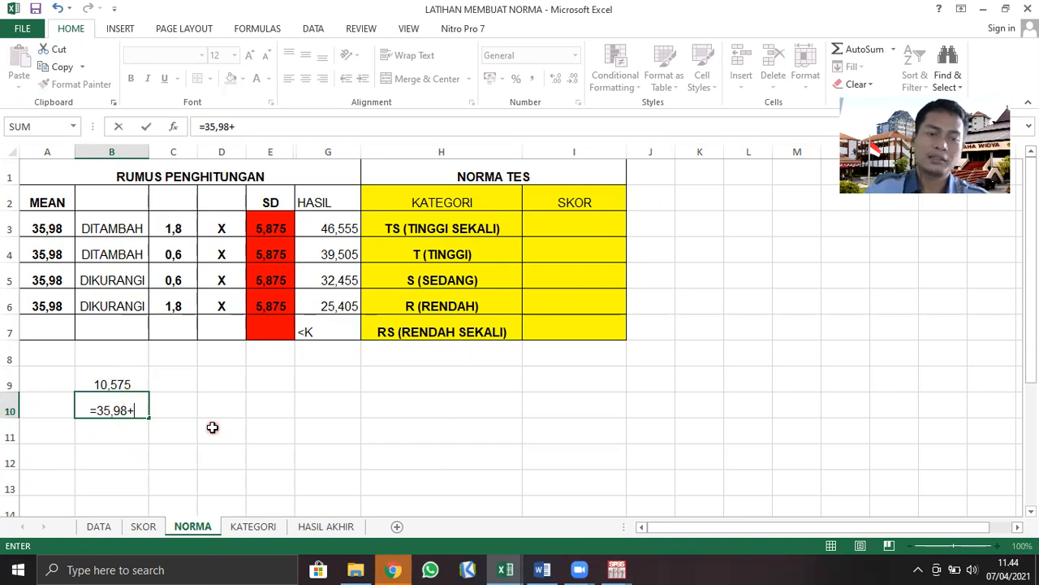
type("10,")
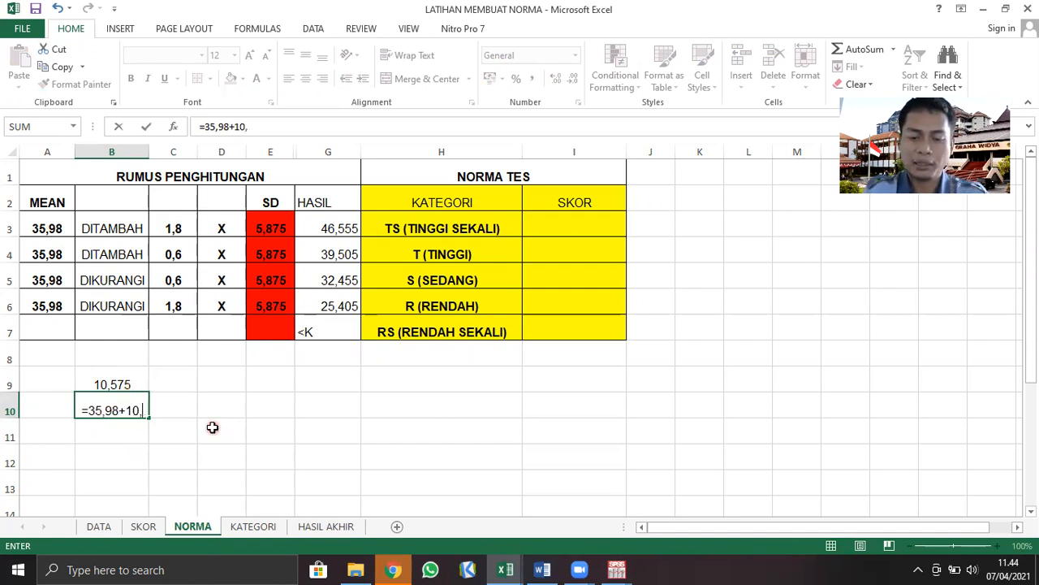
type("575")
key("Return")
left_click(150, 435)
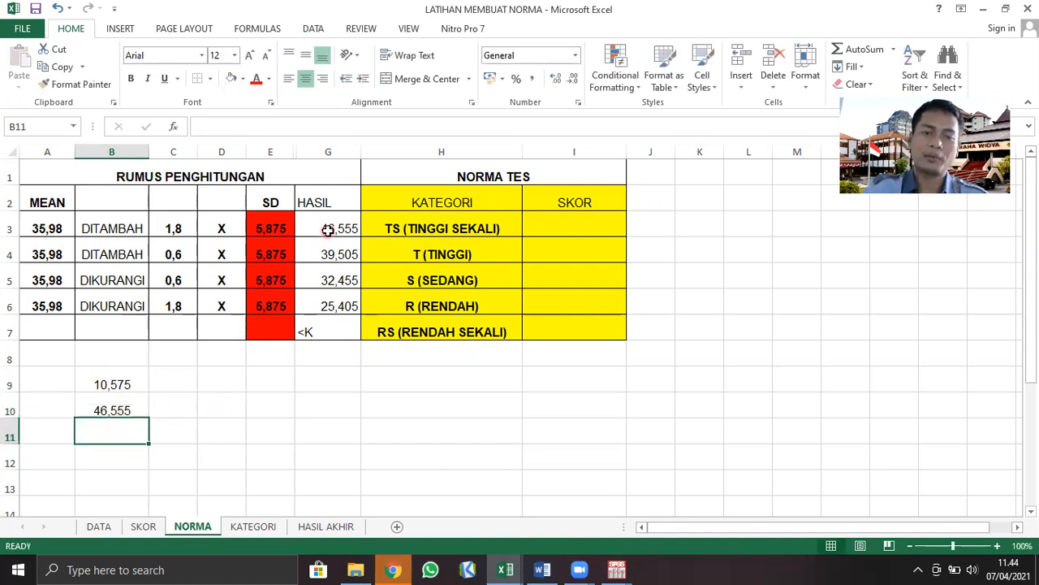
Review the multiplier, SD and mean in row 3 of the RUMUS PENGHITUNGAN table
left_click(284, 436)
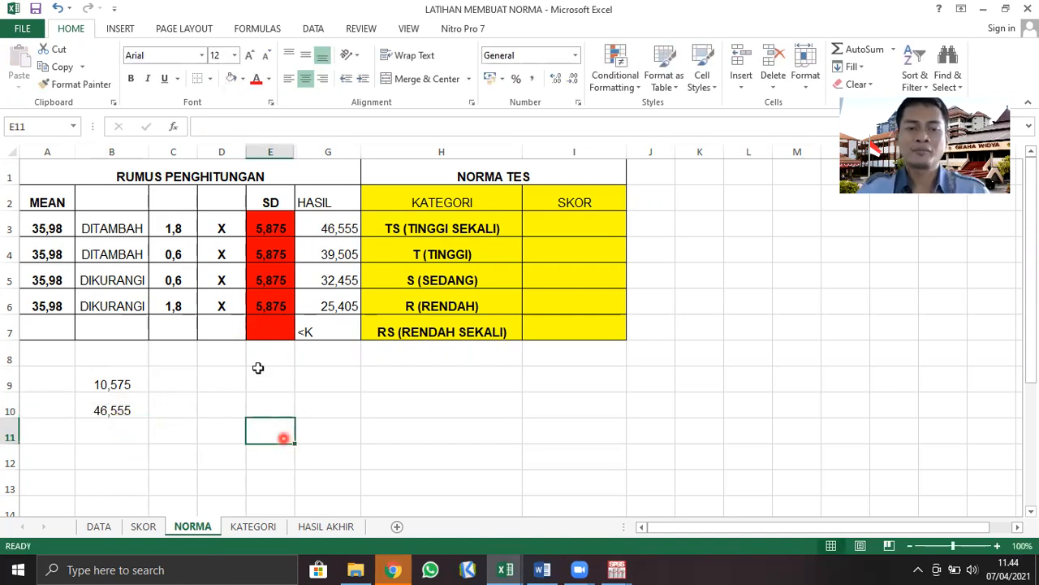
left_click(178, 229)
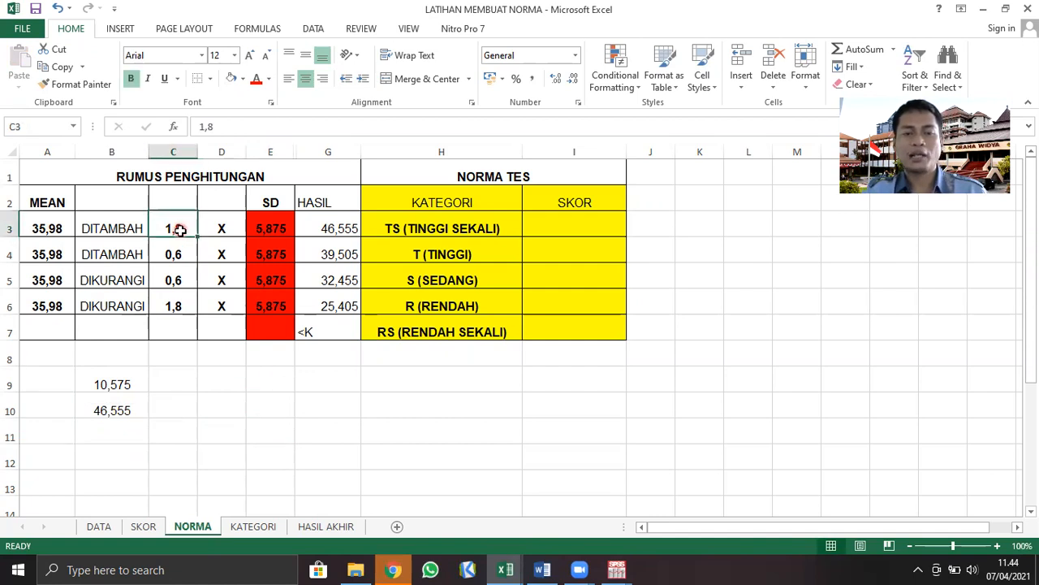
left_click(267, 227)
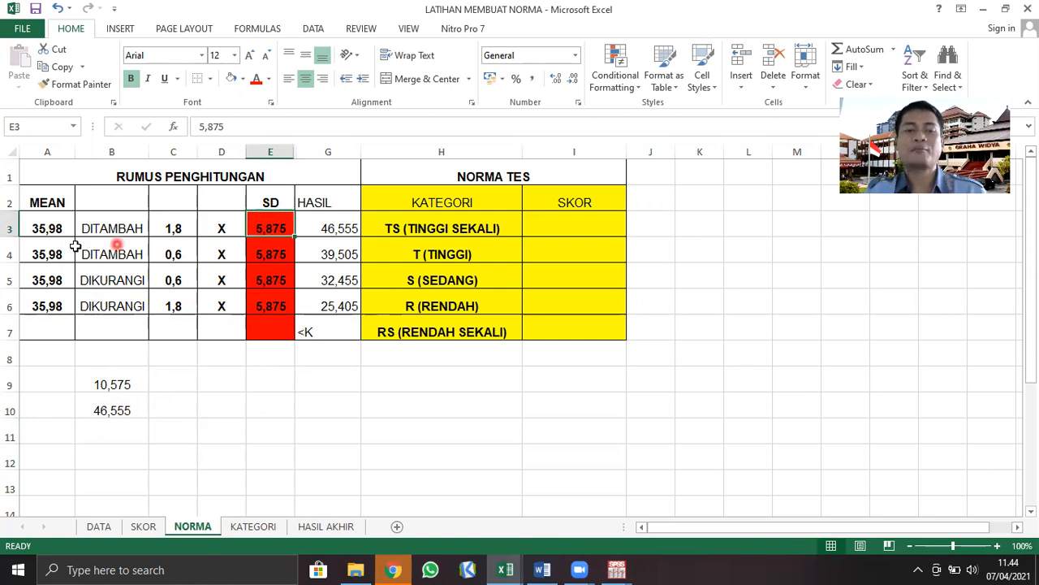
left_click(49, 229)
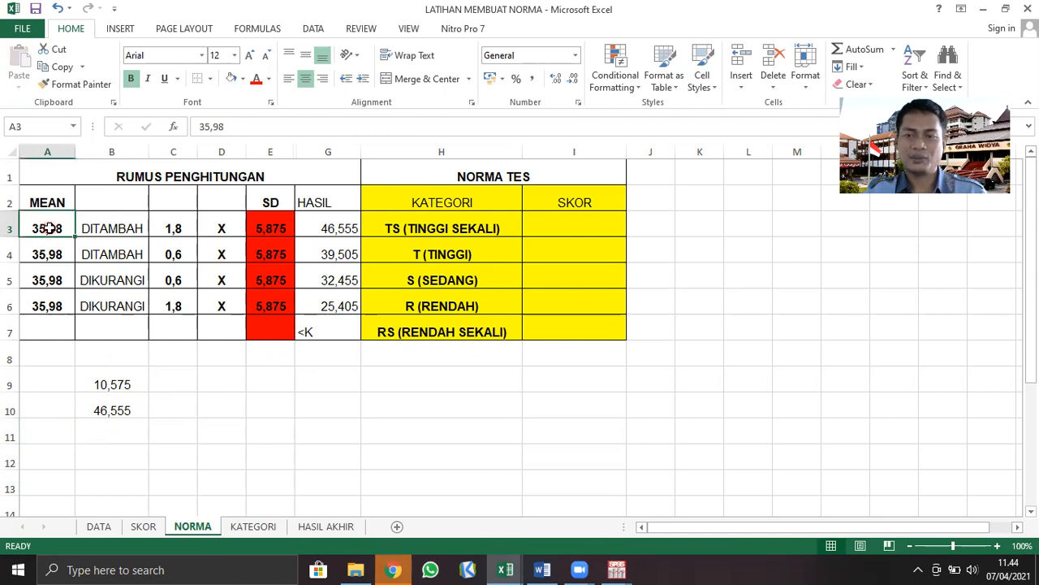
left_click(178, 229)
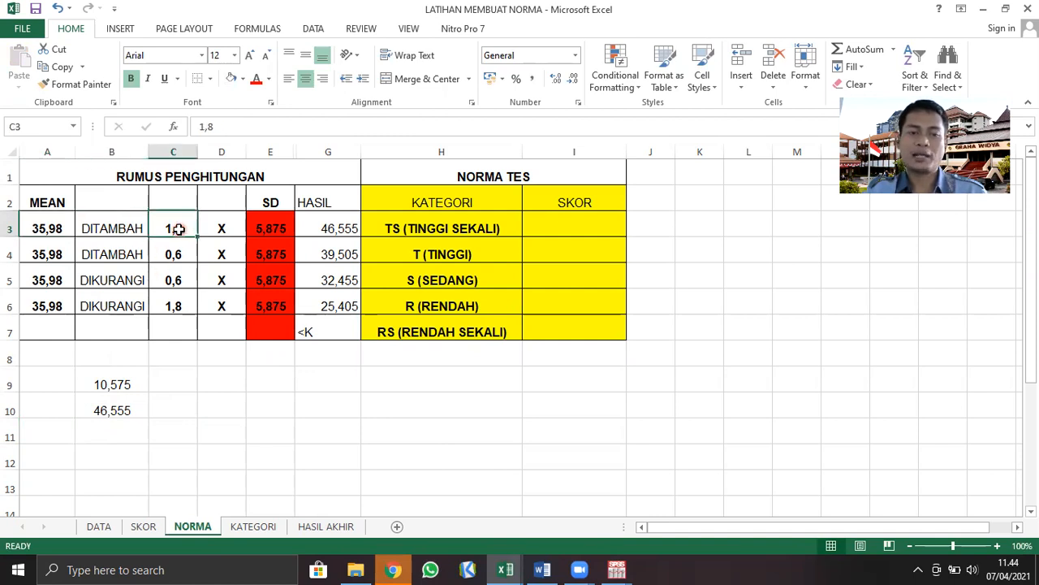
Try to multiply the 1,8 multiplier by the SD in cell B9 by entering 1,8*5,875
left_click(278, 230)
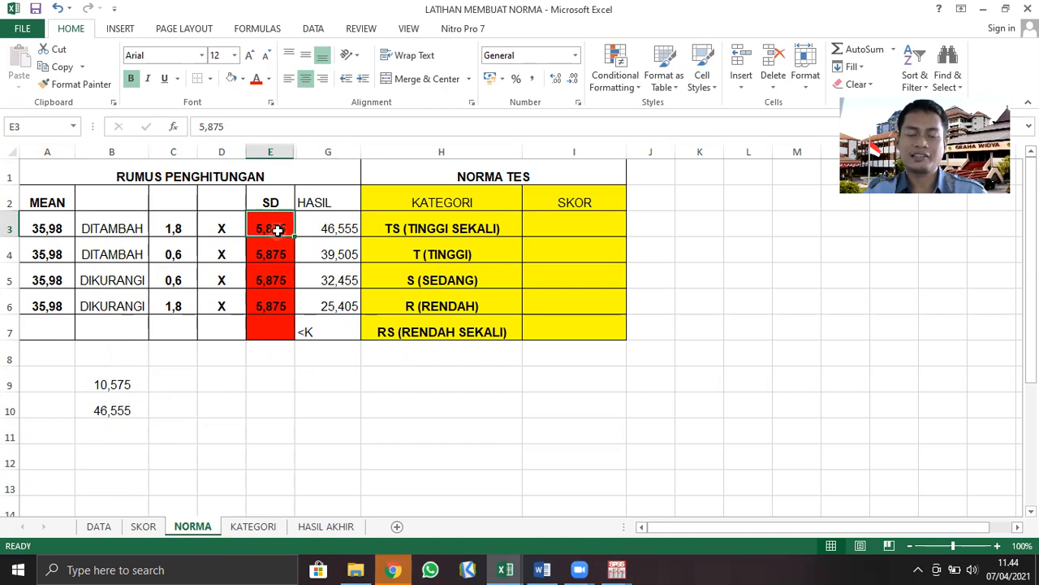
left_click(47, 230)
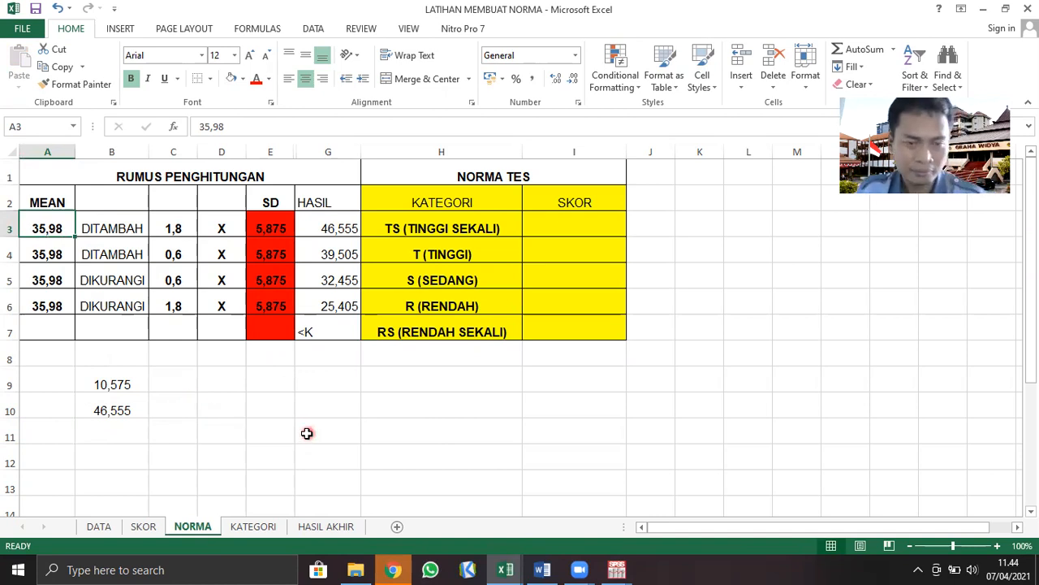
left_click(122, 383)
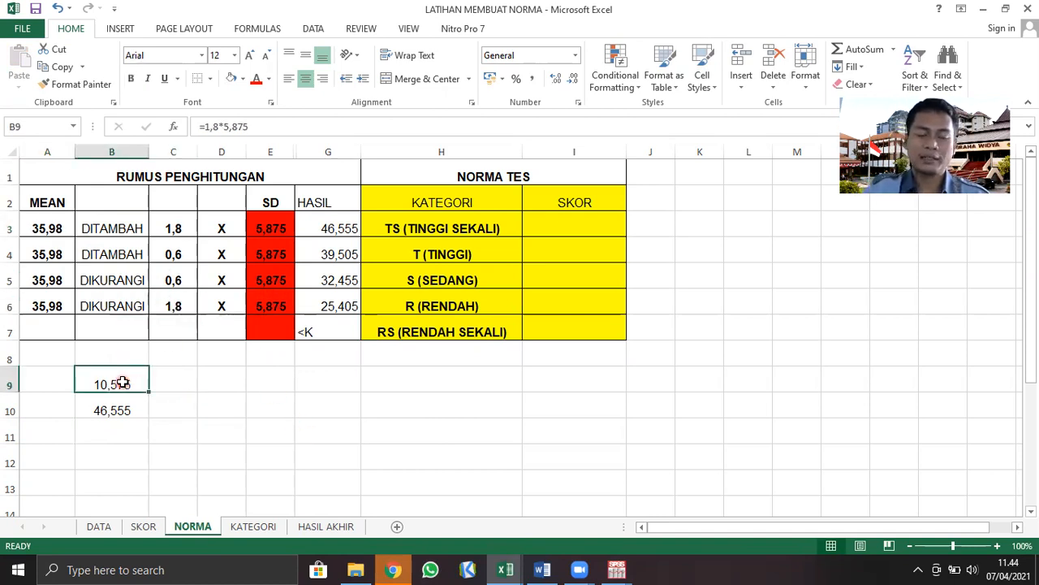
type("1,8*")
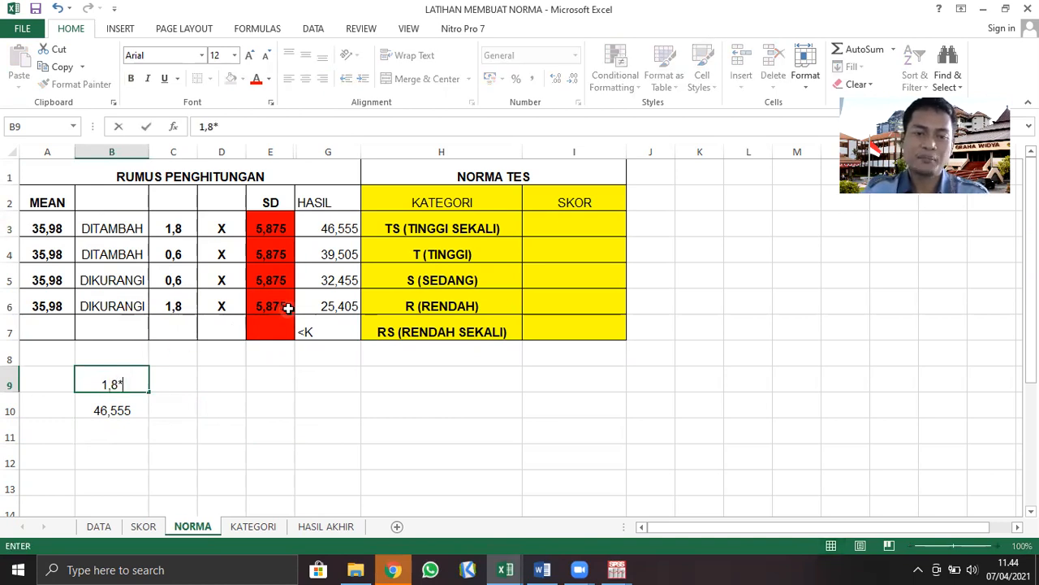
type("5")
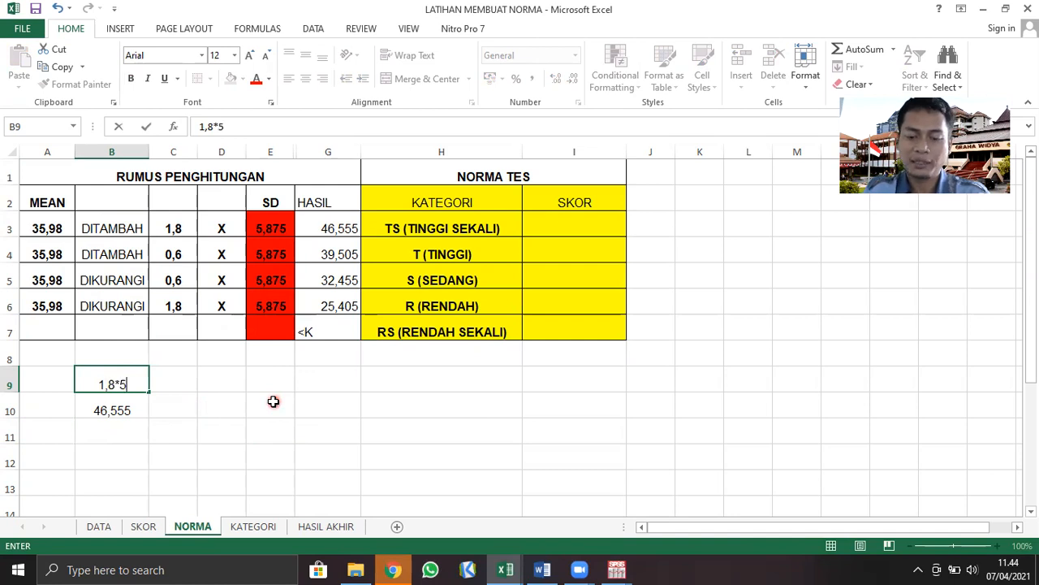
type(",875")
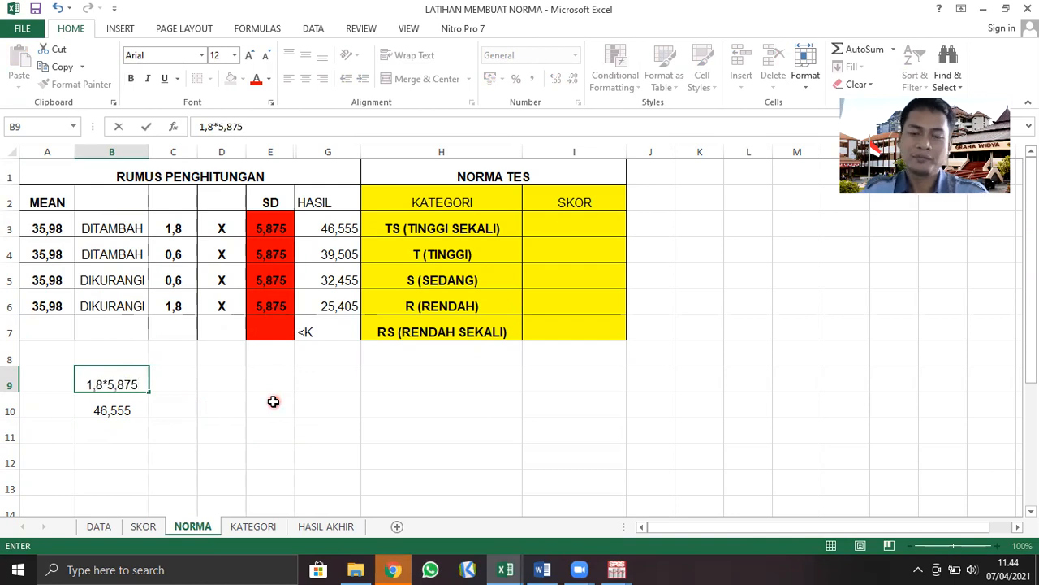
key("Return")
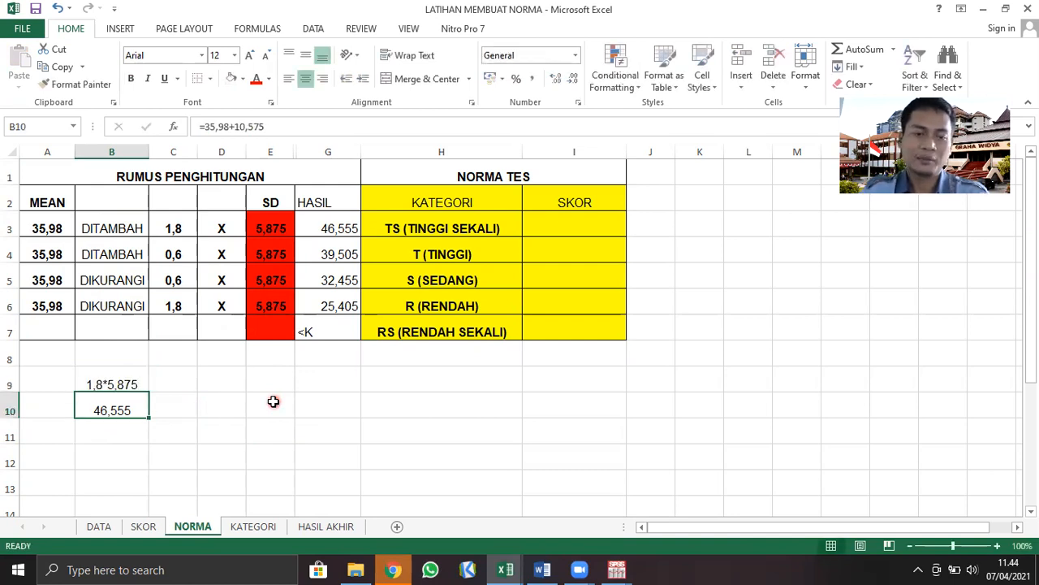
Replace the entry in cell B9 with the formula =1,8+5,875
left_click(129, 385)
key("Delete")
type("=1")
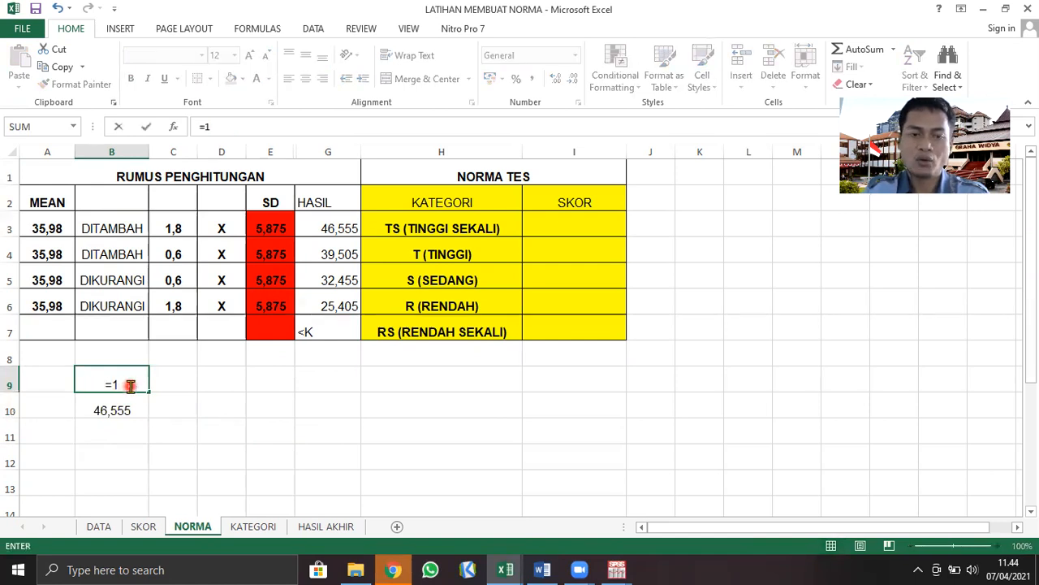
type(",8+")
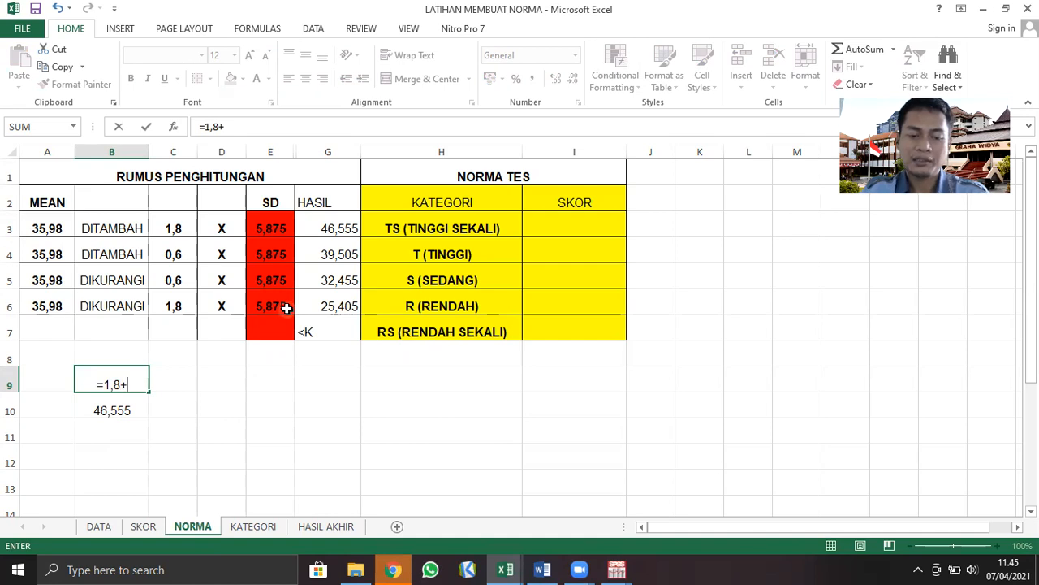
type("5,875")
key("ctrl+Return")
key("Return")
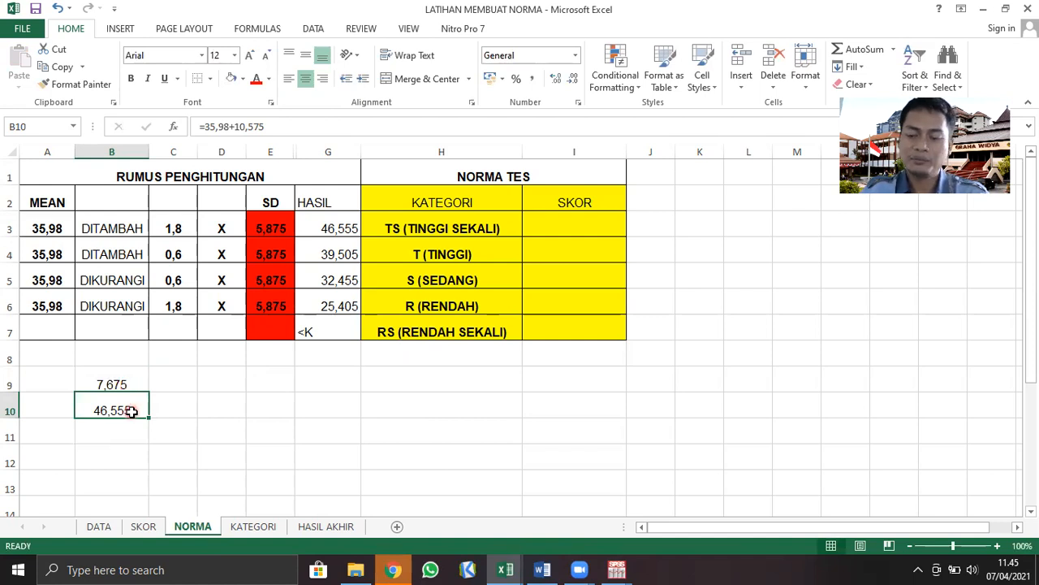
Subtract the B9 result from the mean in cell B10 with =35,98-7,675
type("=35,98")
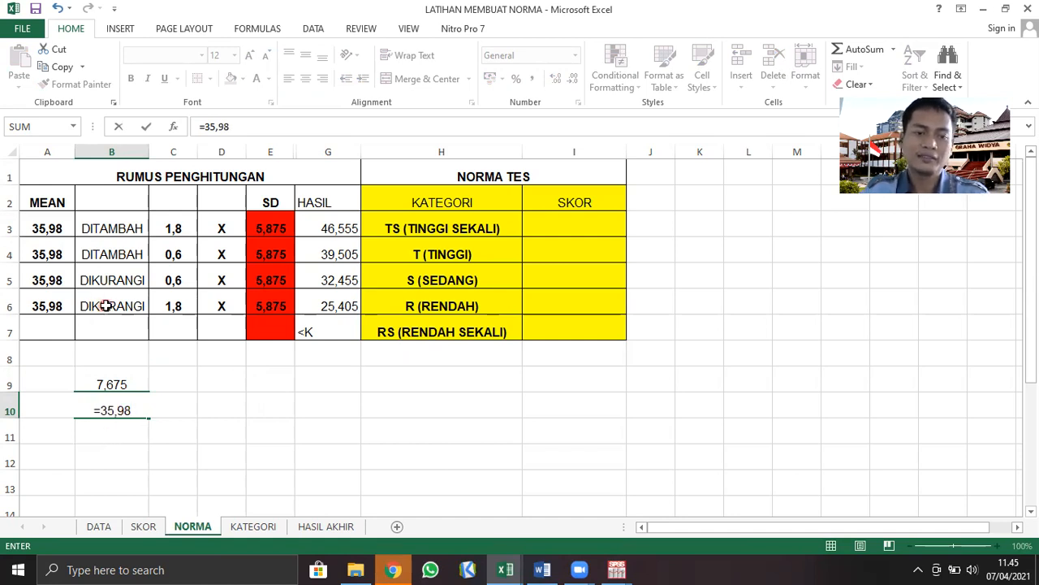
type("-")
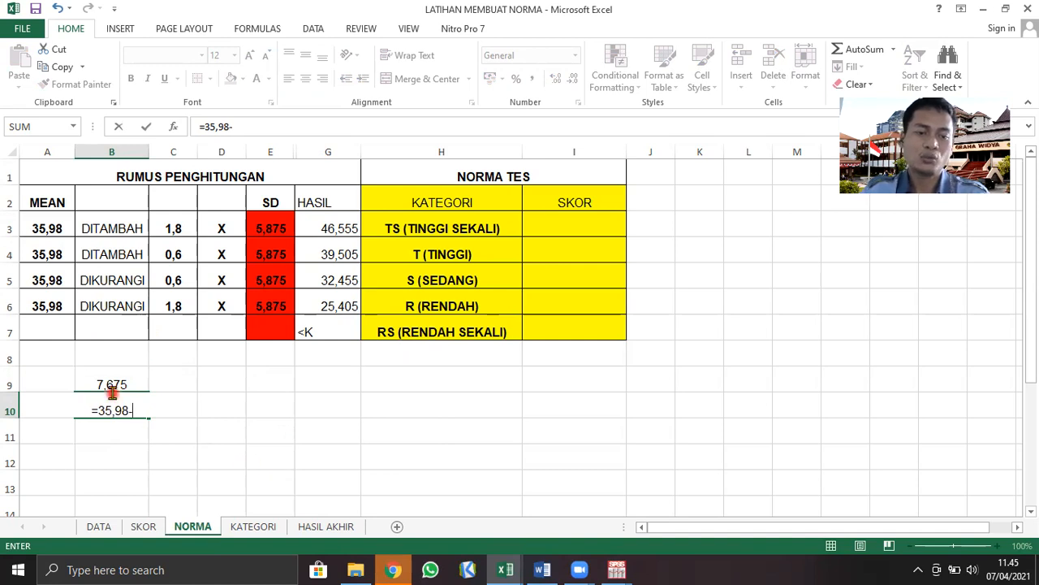
type("7,")
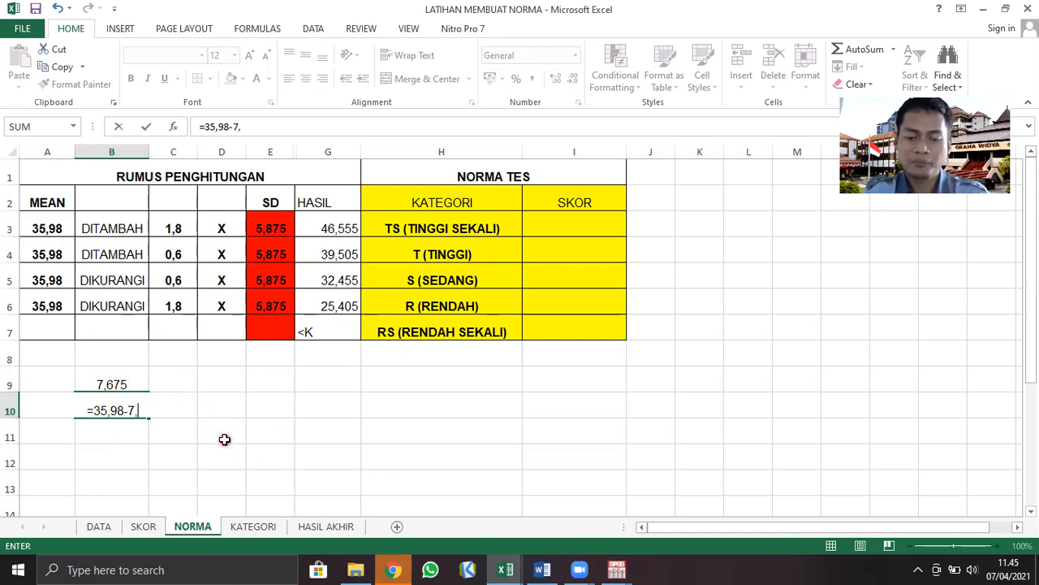
type("675")
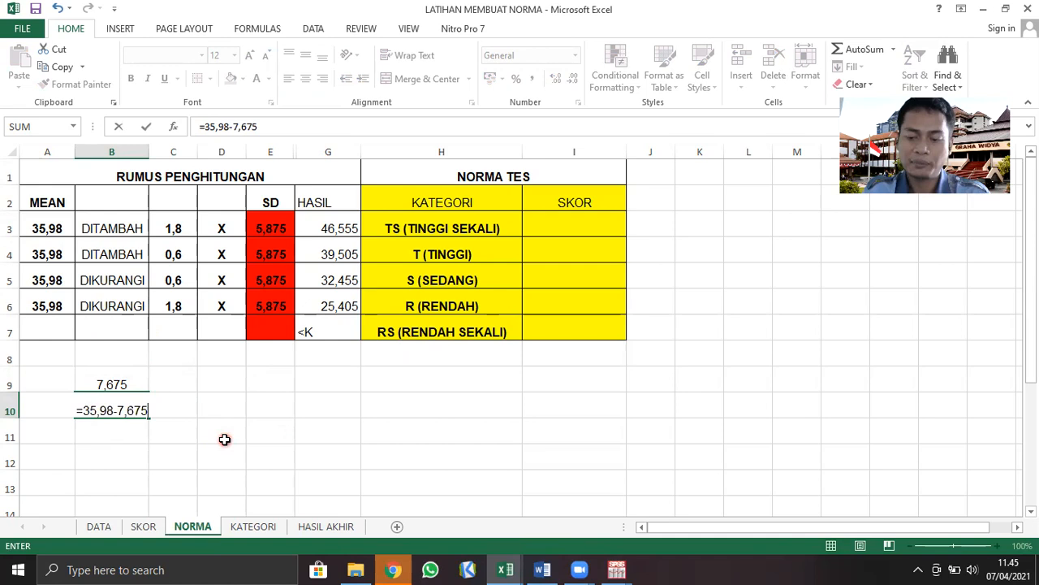
key("Return")
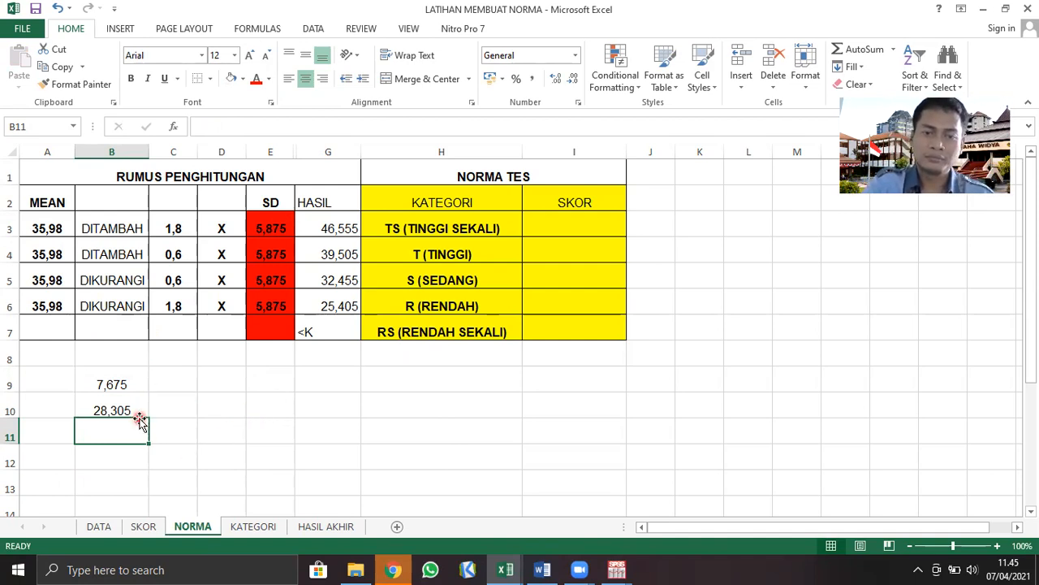
Fill the HASIL formula from G3 down to G6 and clear the trial calculations in B9:B10
left_click_drag(360, 236, 357, 314)
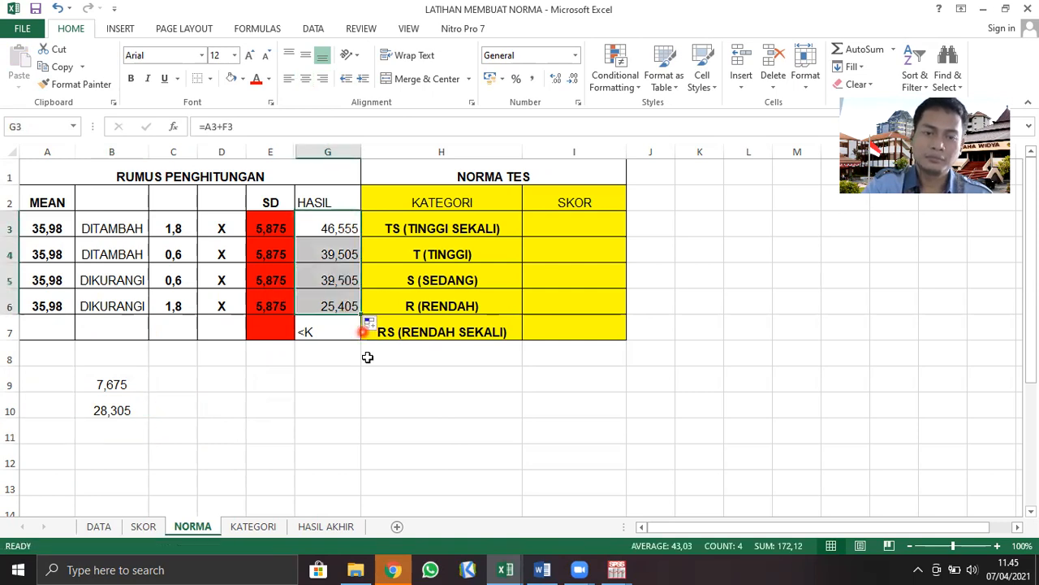
left_click(340, 425)
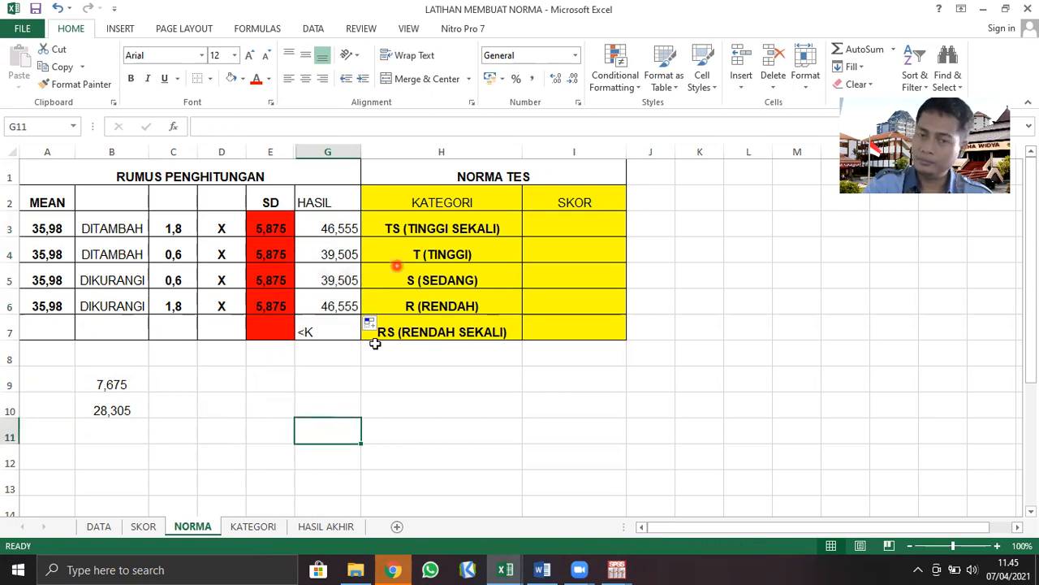
left_click_drag(130, 383, 125, 401)
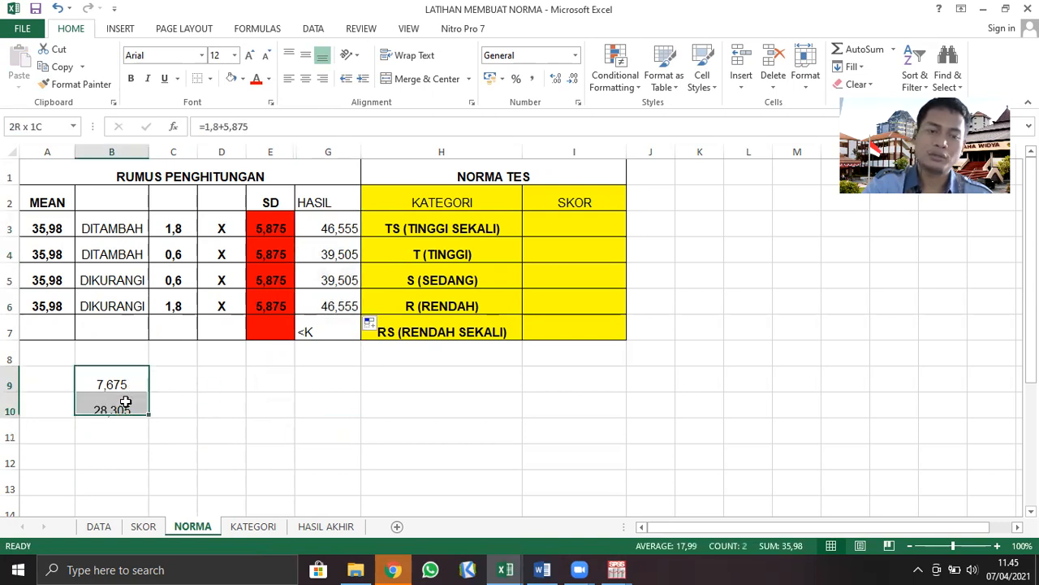
key("Delete")
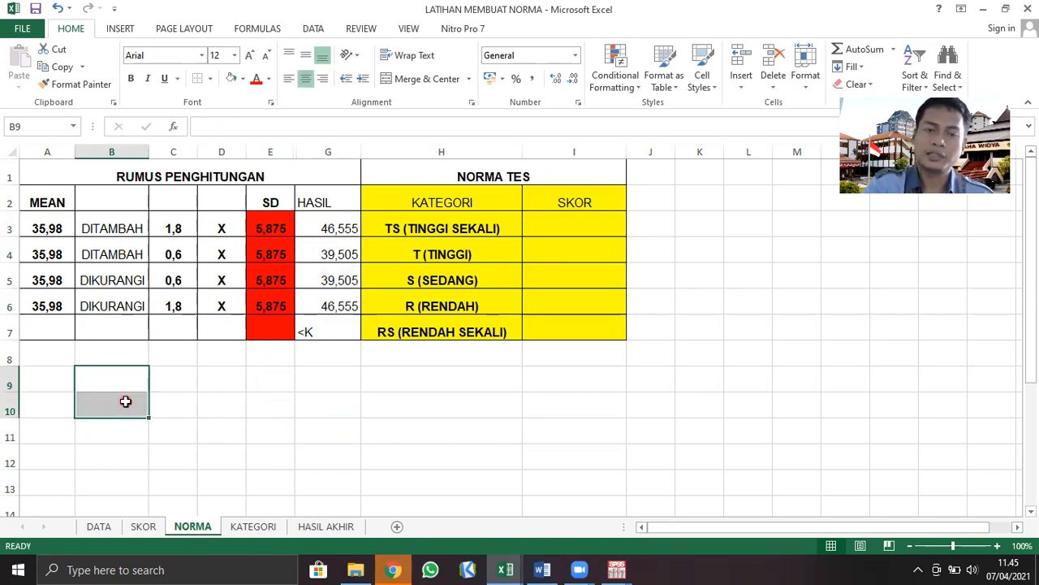
Enter the HASIL formula =(C3*E3)+A3 in G3 for the TS (TINGGI SEKALI) row
left_click(344, 228)
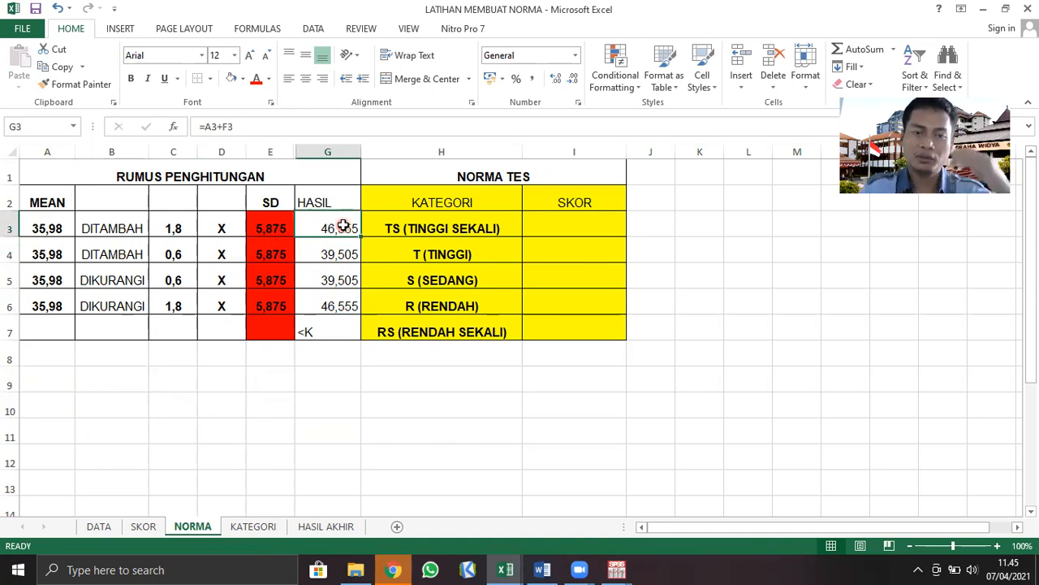
left_click(273, 229)
left_click(344, 224)
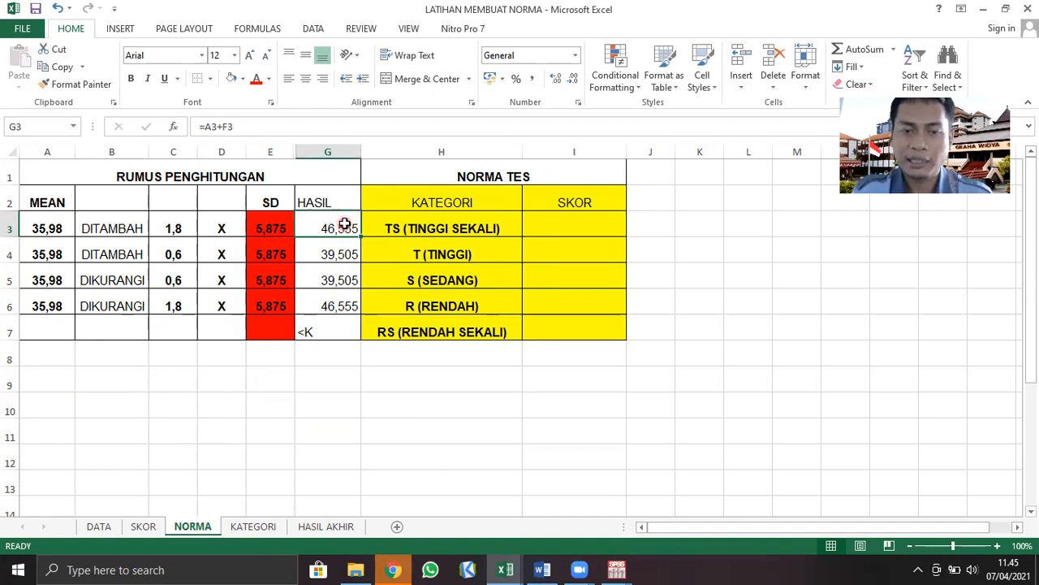
type("=")
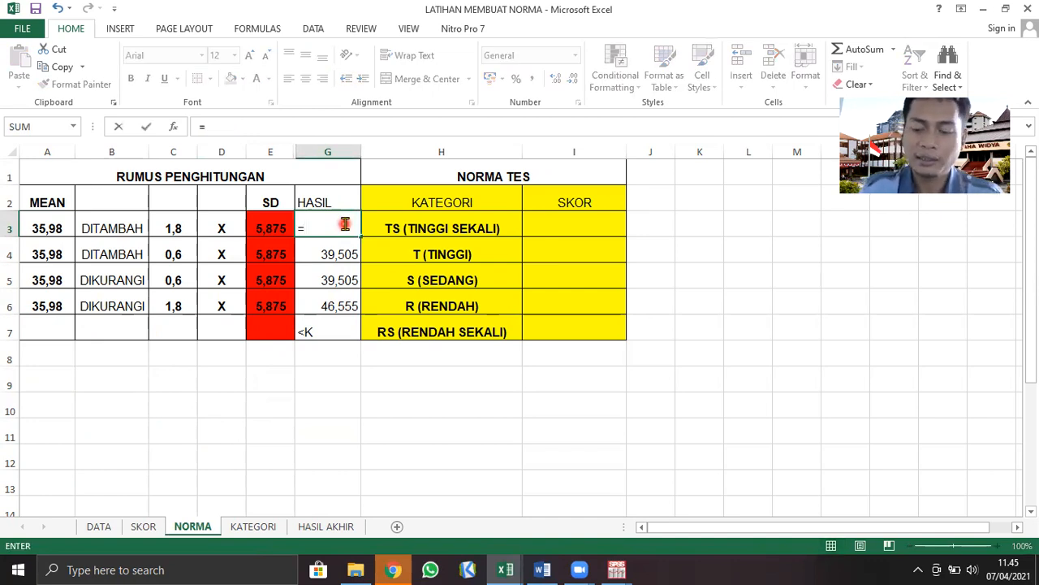
type("(")
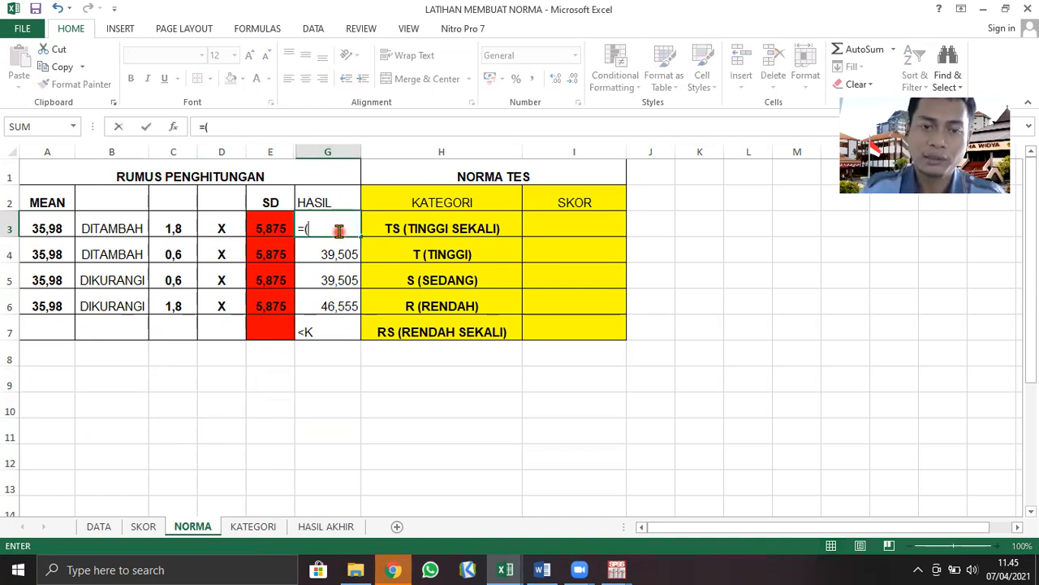
left_click(165, 229)
type("*")
left_click(276, 225)
type(")+")
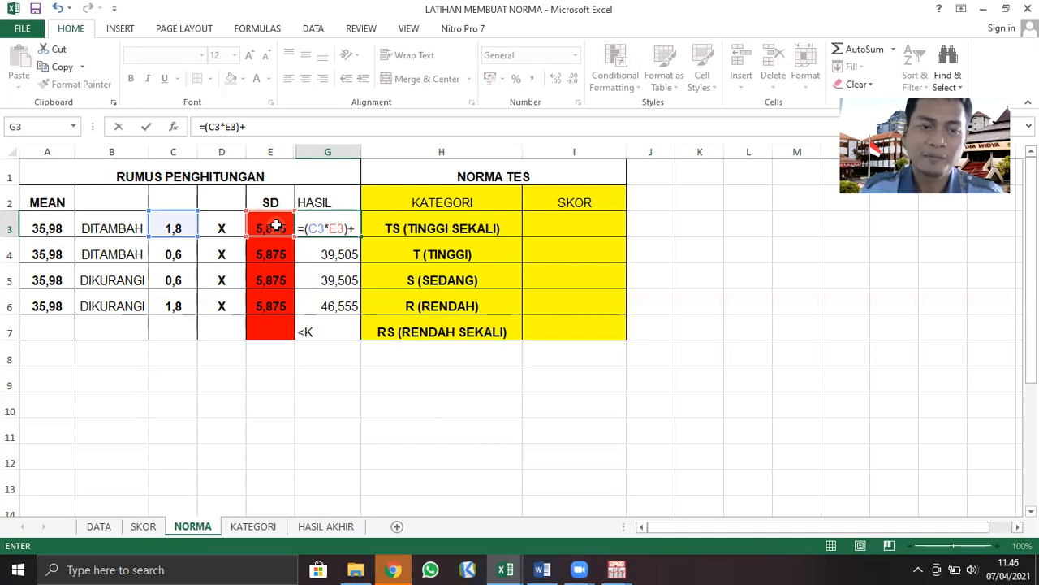
left_click(39, 230)
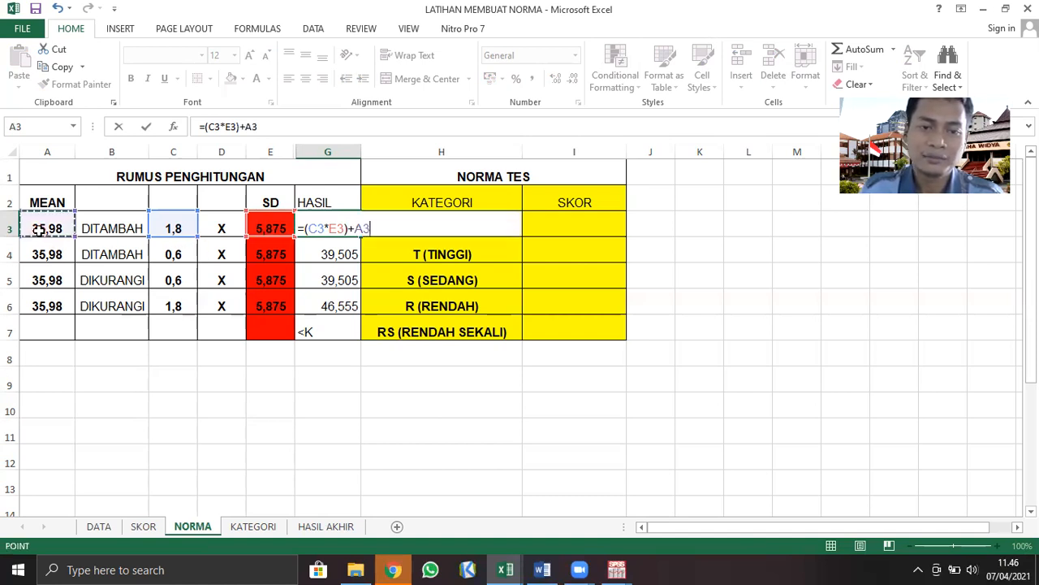
key("Return")
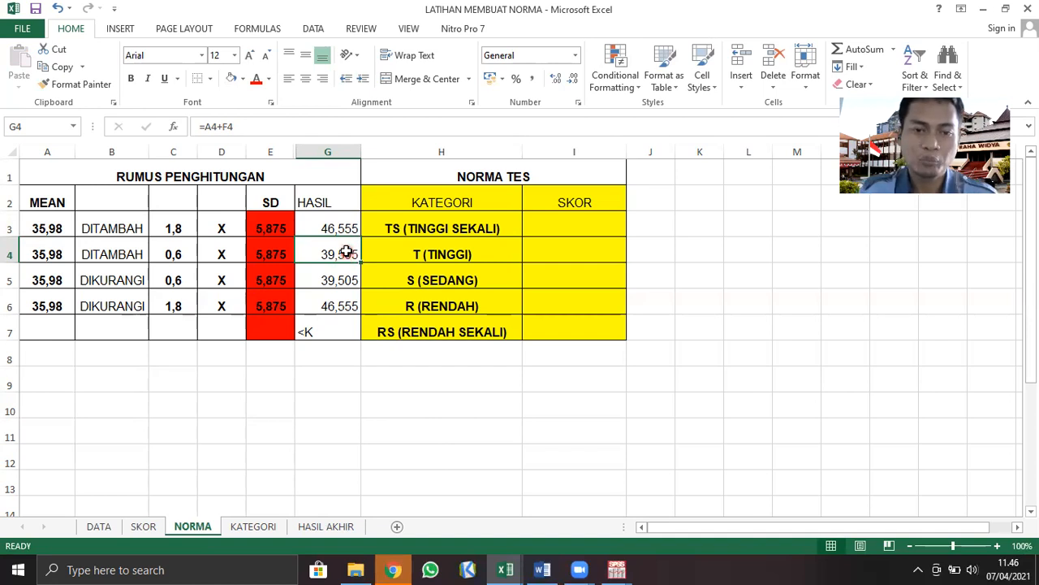
Enter the HASIL formula =(C4*E4)+A4 in G4 for the T (TINGGI) row
type("=(")
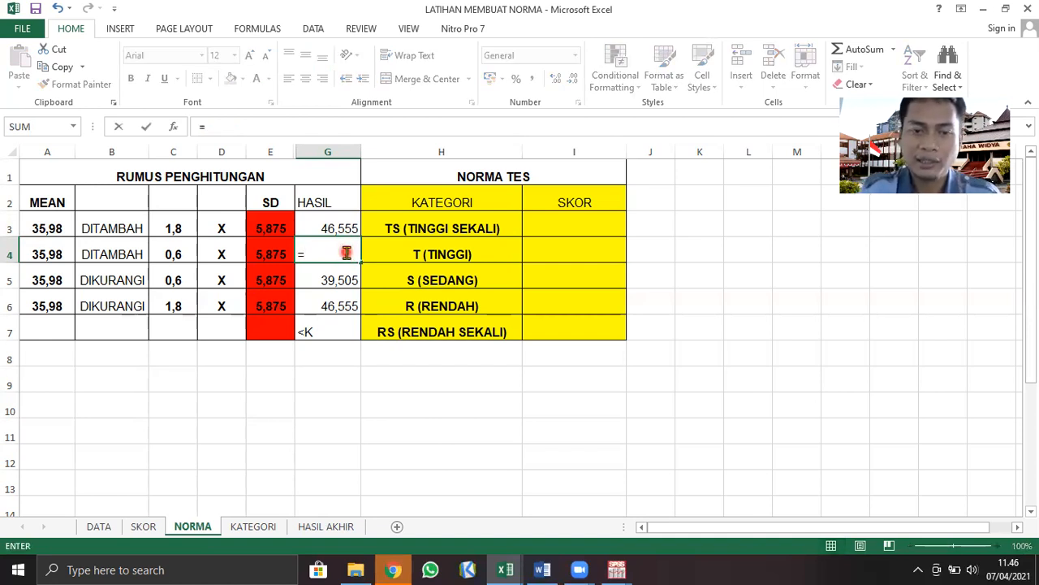
left_click(173, 254)
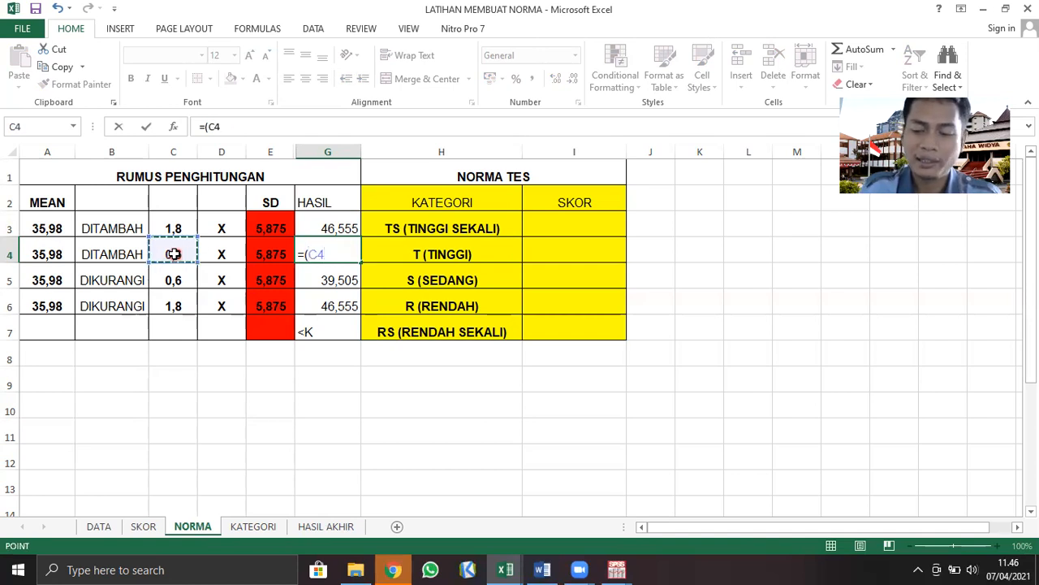
type("*")
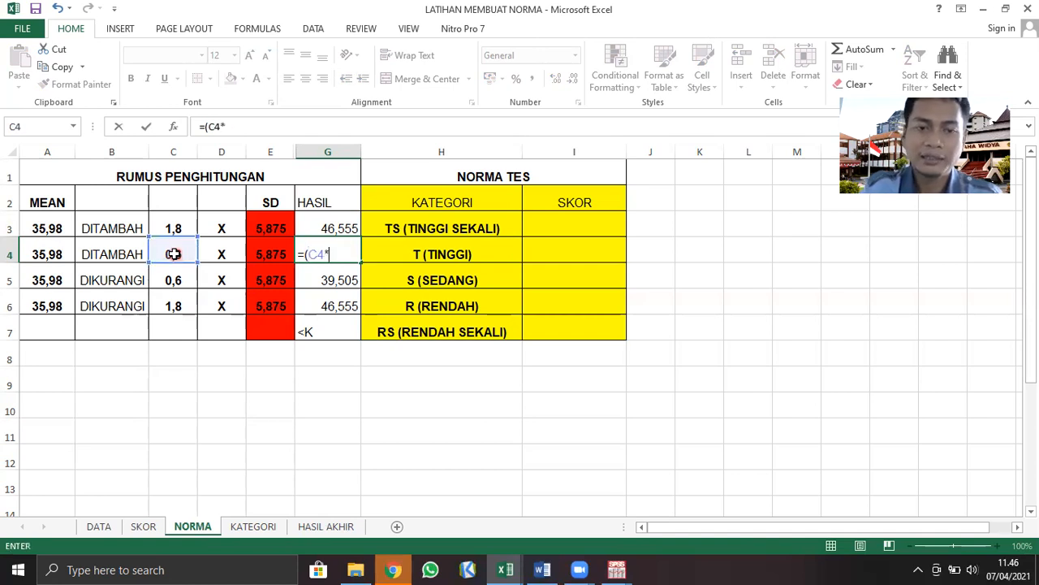
left_click(271, 255)
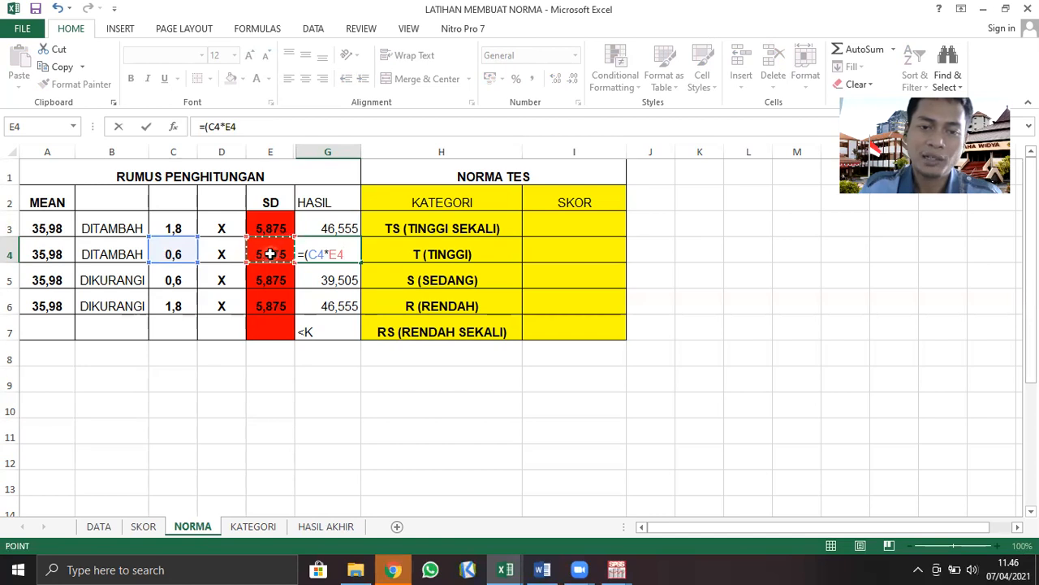
type(")+")
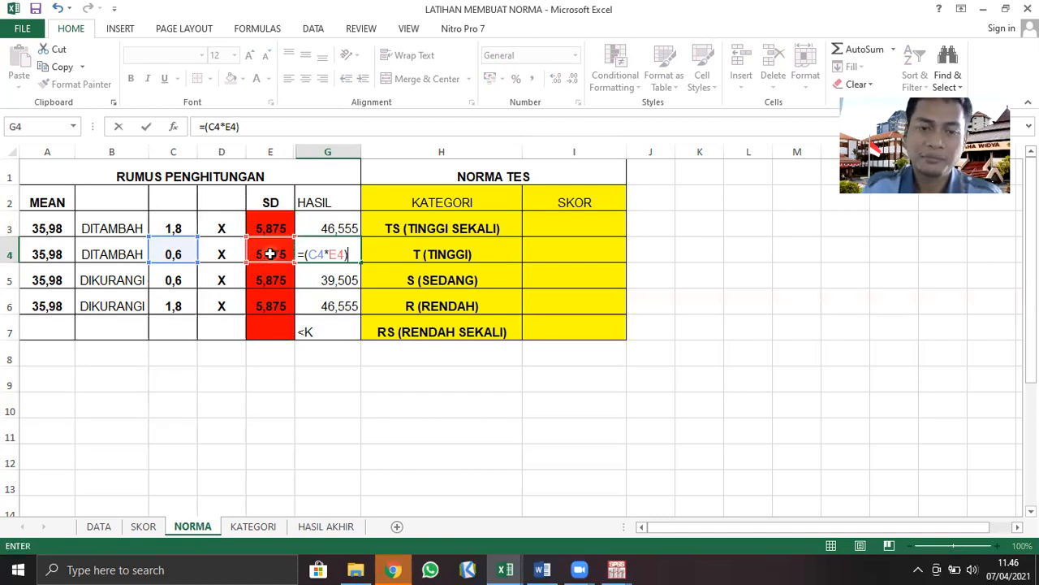
left_click(38, 253)
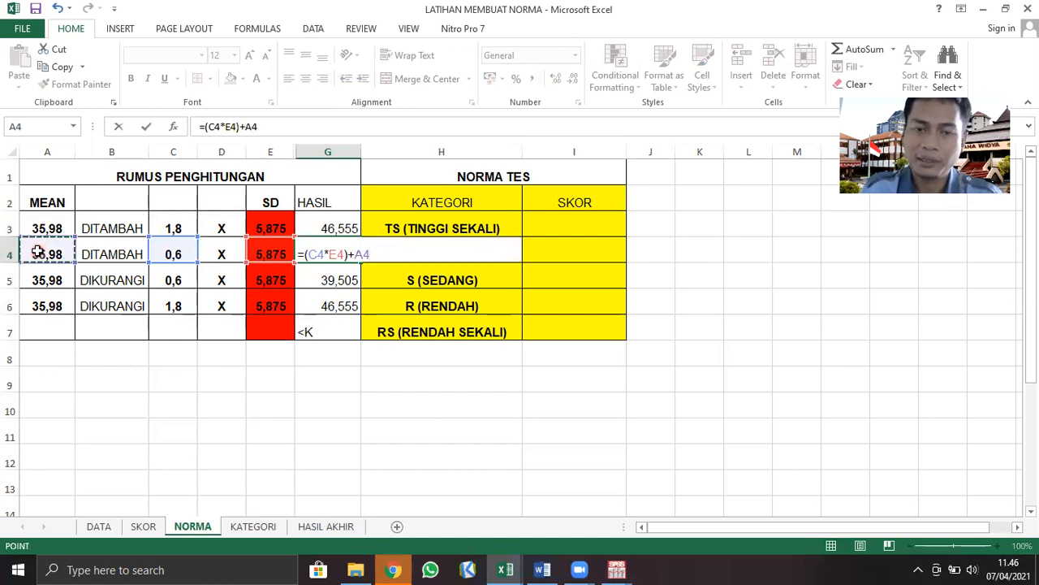
key("Return")
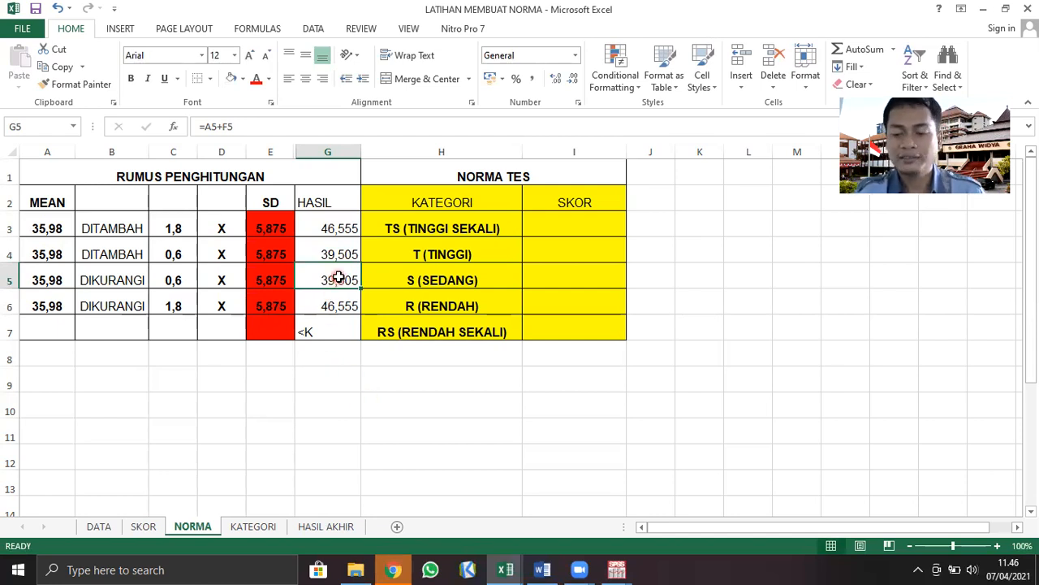
Enter the HASIL formula =(C5*E5)-A5 in G5 for the S (SEDANG) row
type("=(")
left_click(172, 280)
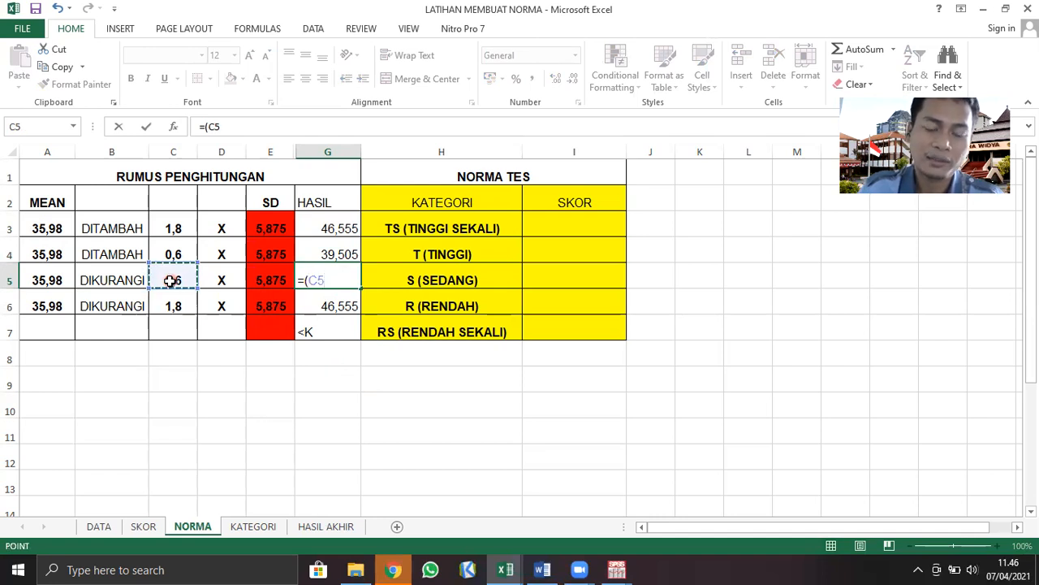
type("*")
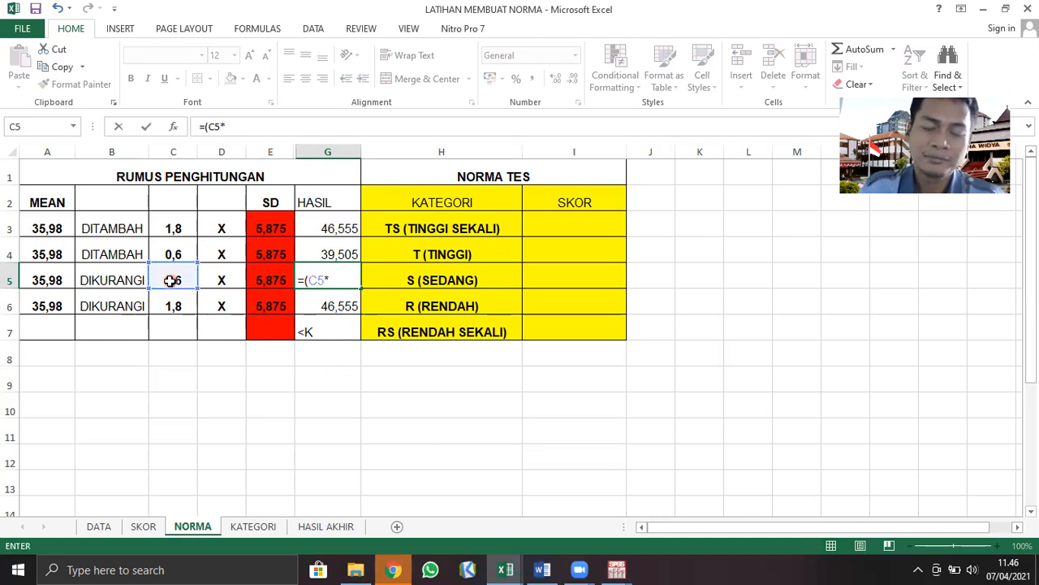
left_click(280, 275)
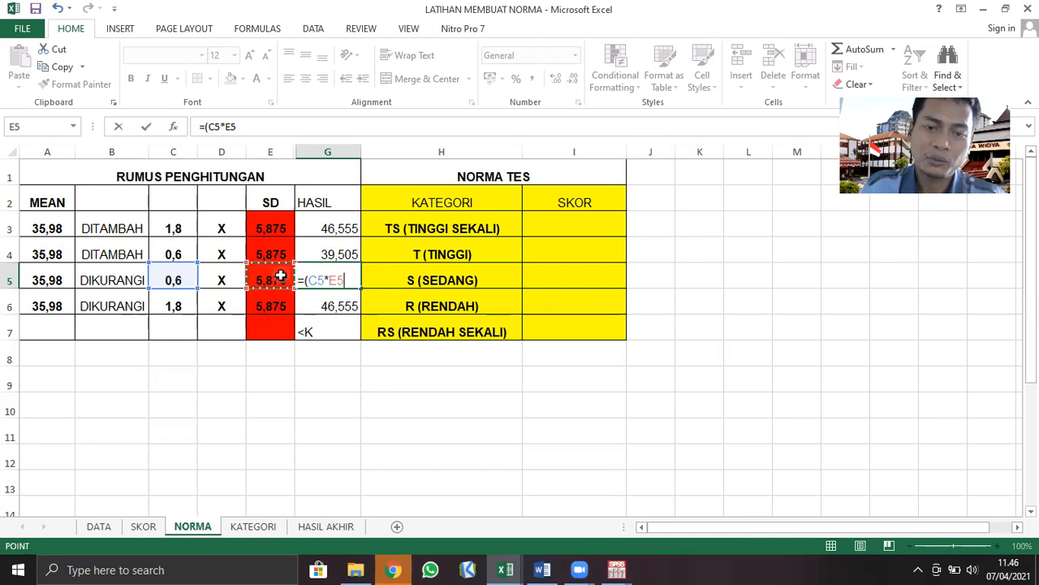
type(")-")
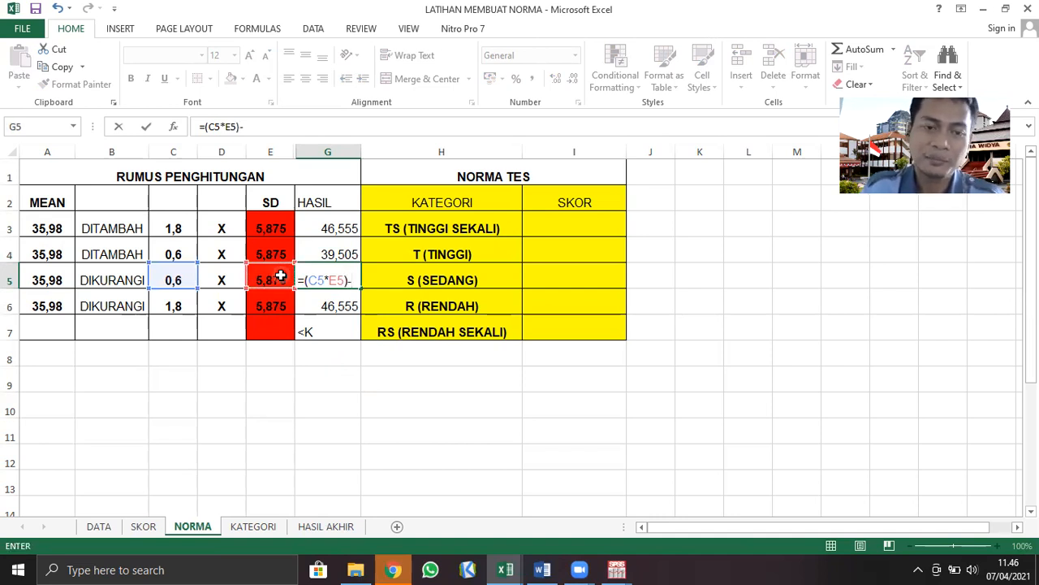
left_click(54, 278)
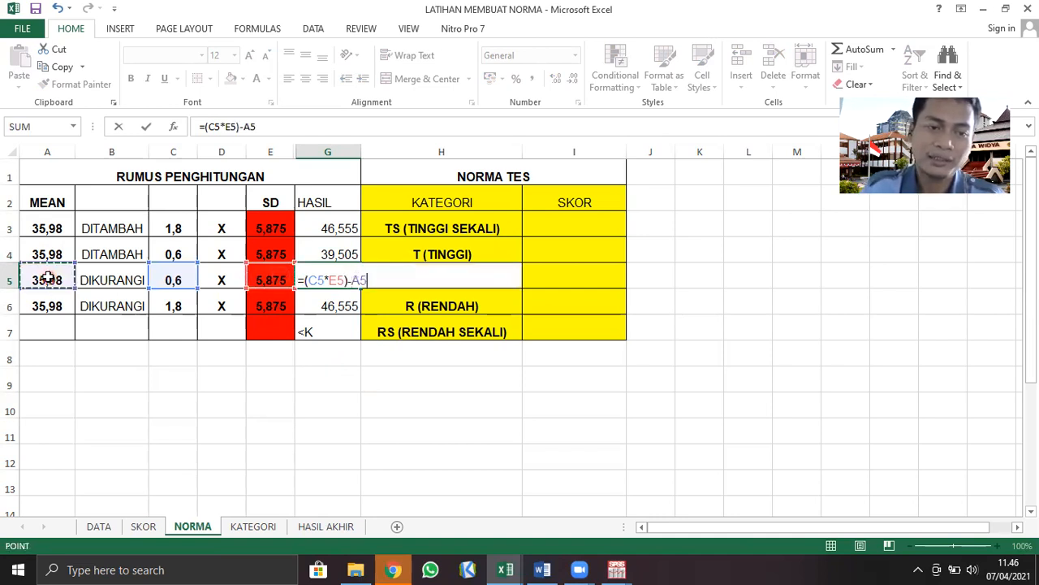
key("Return")
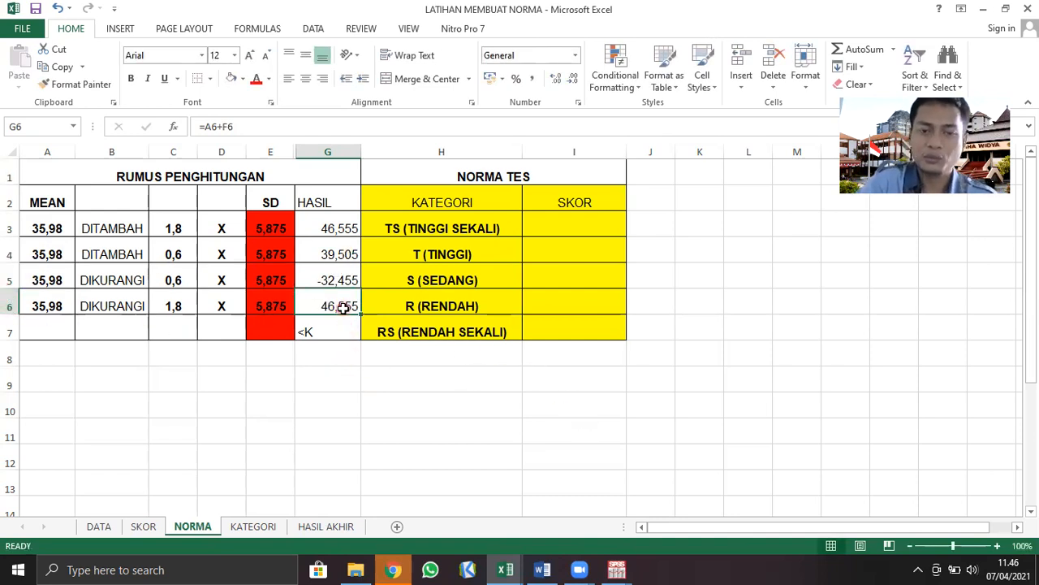
Enter the HASIL formula =(C6*E6)-A6 in G6 for the R (RENDAH) row
type("=")
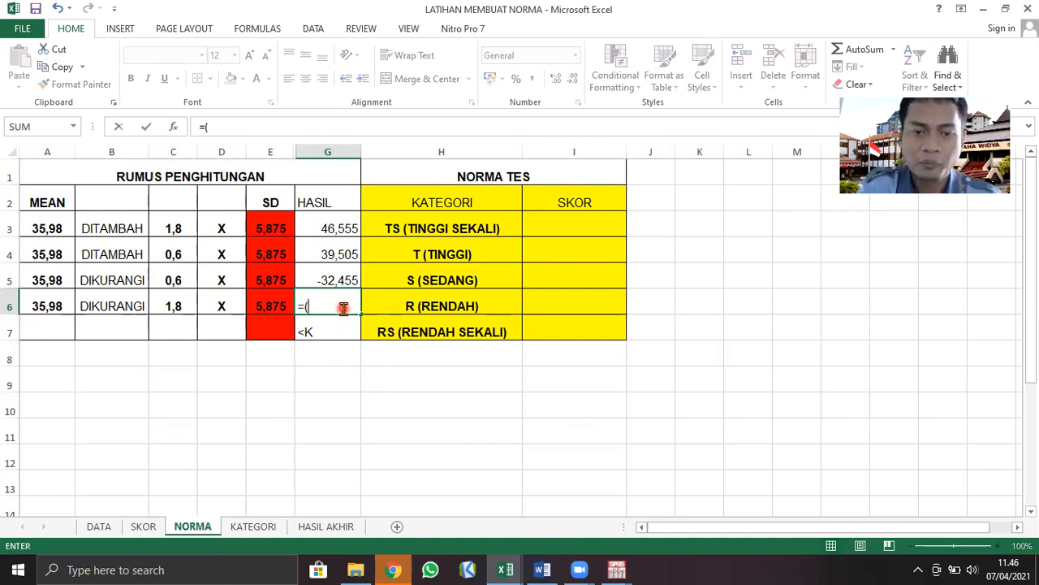
type("(")
left_click(167, 310)
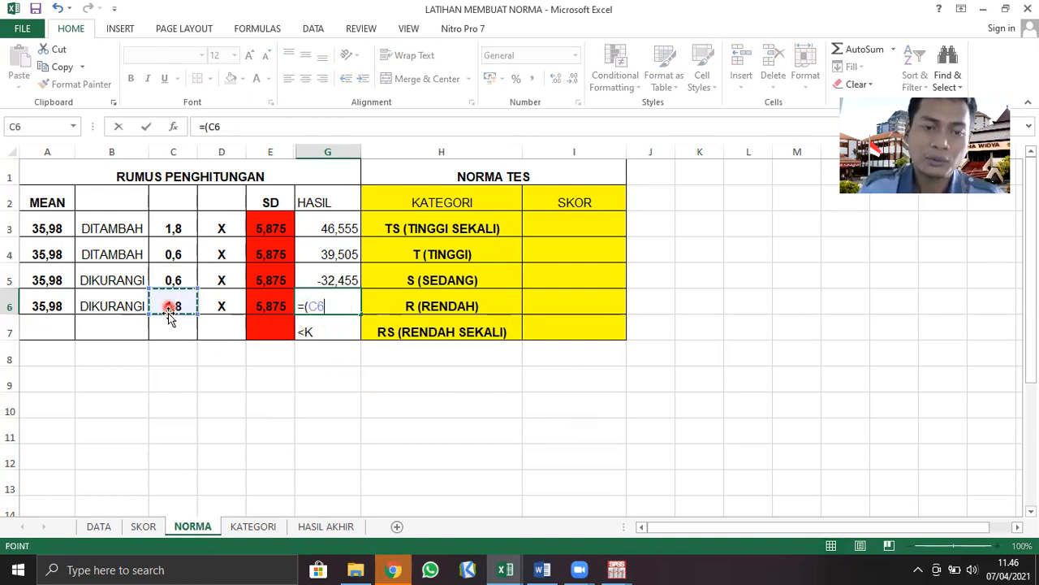
type("*")
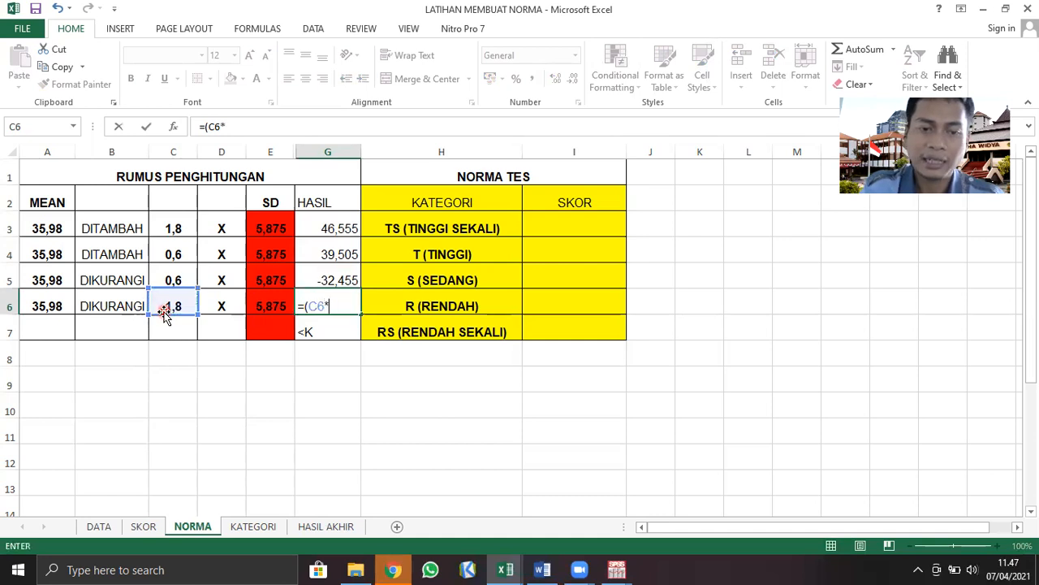
left_click(281, 302)
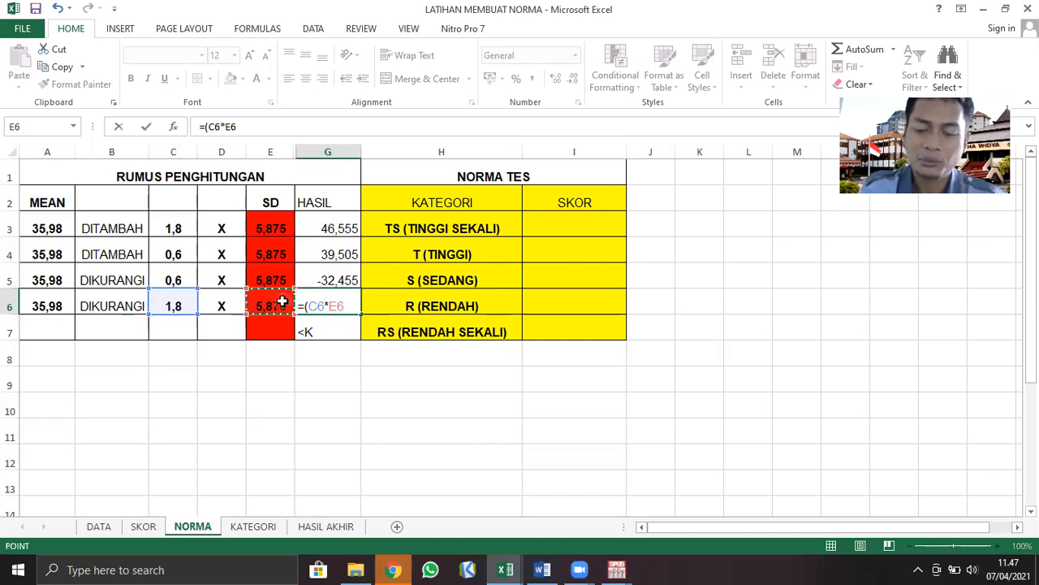
type(")-")
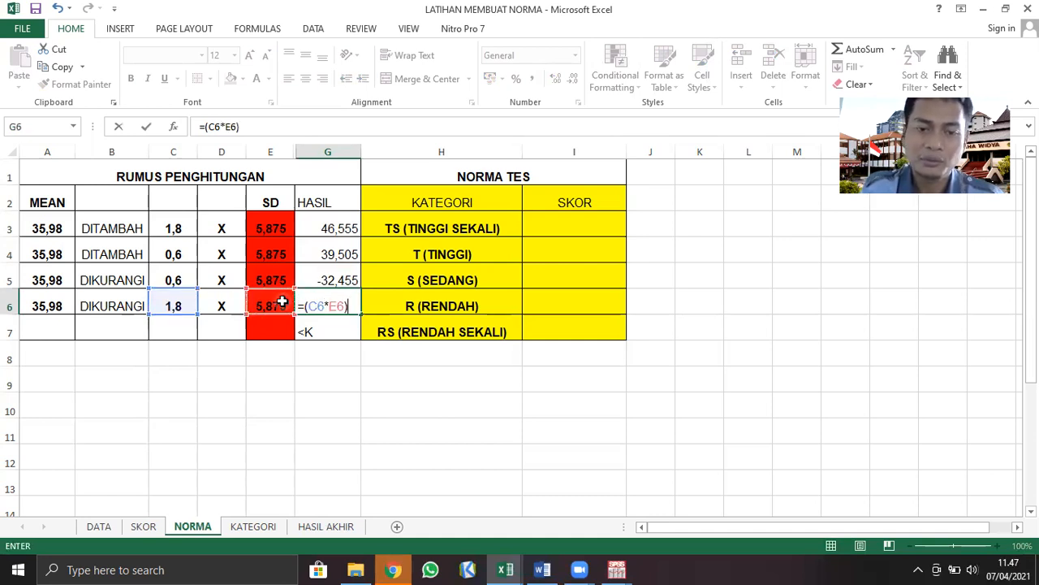
left_click(32, 309)
key("Return")
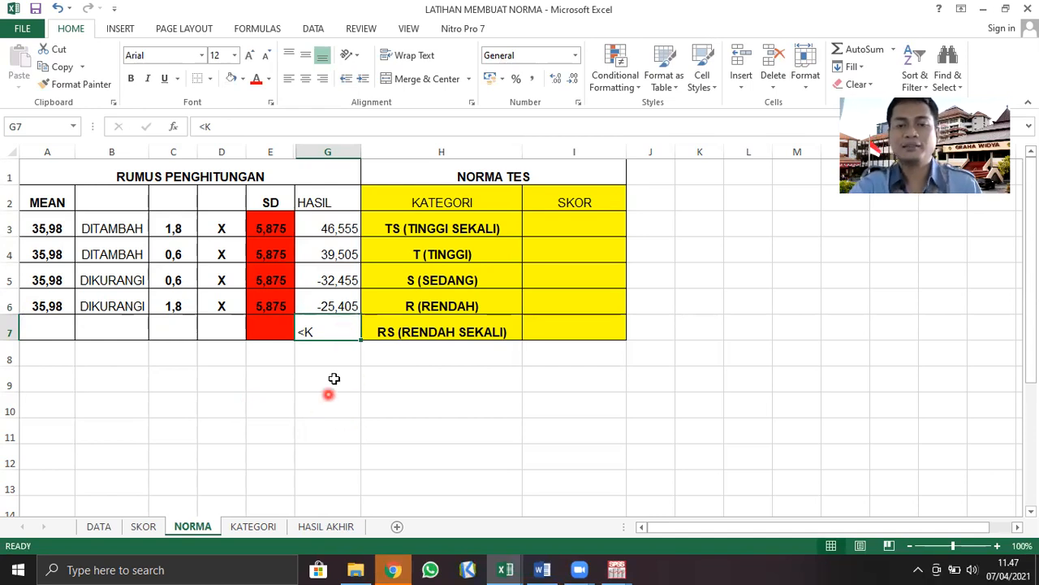
Examine the HASIL results and their formulas in G5 and G6, the two DIKURANGI rows
left_click(350, 405)
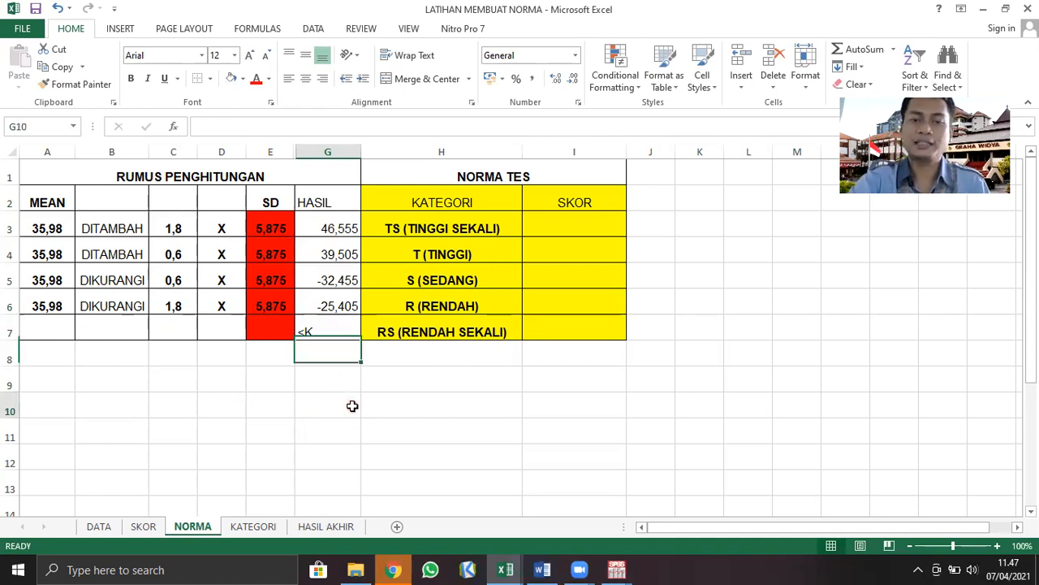
left_click(319, 310)
left_click(309, 282)
left_click(308, 310)
left_click(311, 284)
left_click(311, 301)
left_click(310, 286)
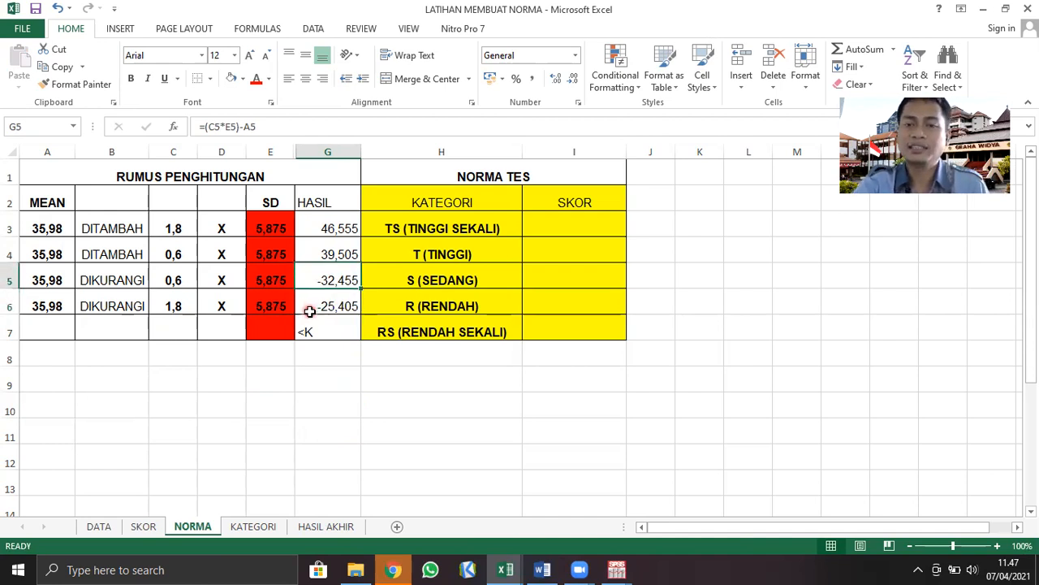
left_click(309, 310)
left_click(316, 283)
left_click(309, 304)
left_click(316, 278)
left_click(311, 306)
left_click(310, 272)
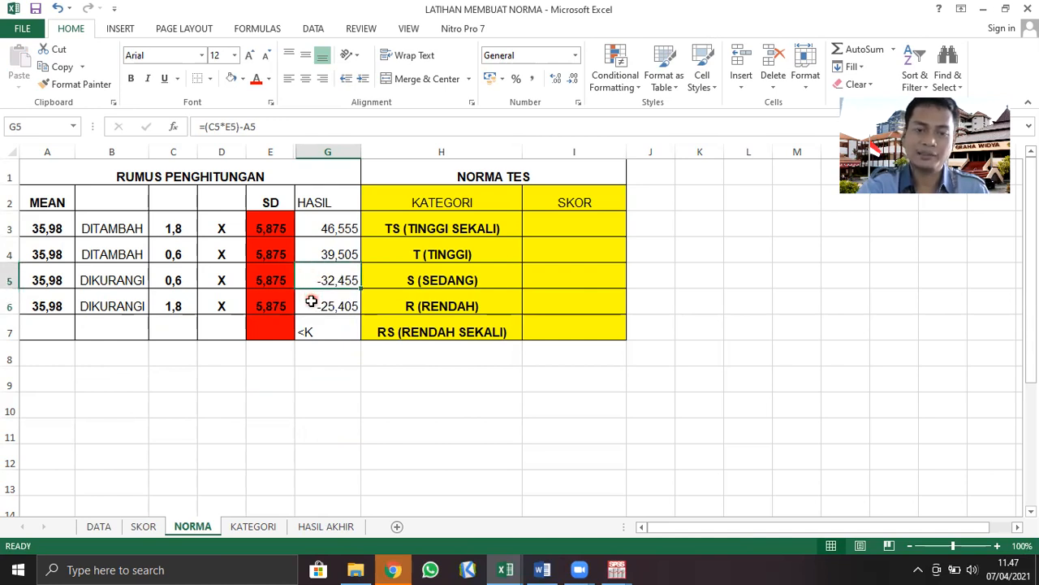
left_click(311, 301)
left_click_drag(359, 436, 363, 427)
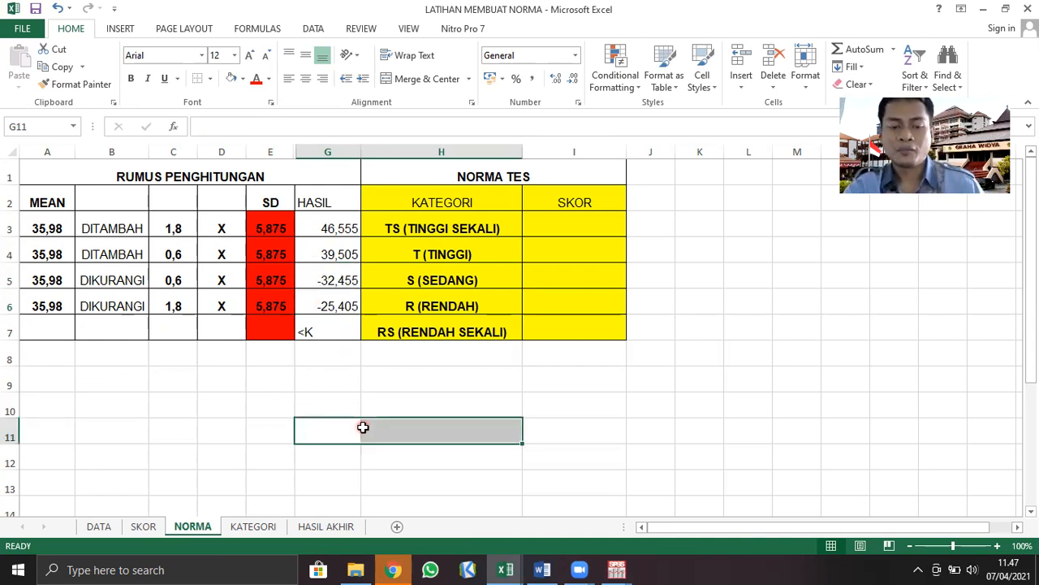
left_click(383, 400)
left_click(337, 440)
left_click(448, 401)
Review the MEAN, SD and HASIL columns against the KATEGORI column of the norm table
left_click(45, 229)
left_click_drag(45, 229, 30, 306)
left_click_drag(262, 223, 253, 302)
left_click(394, 429)
left_click_drag(345, 220, 327, 331)
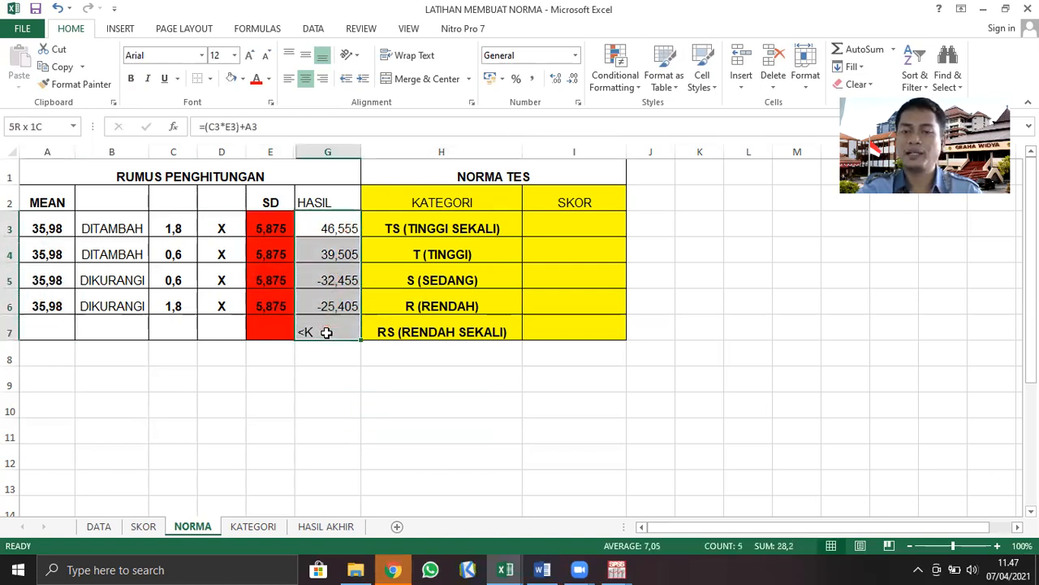
left_click(418, 457)
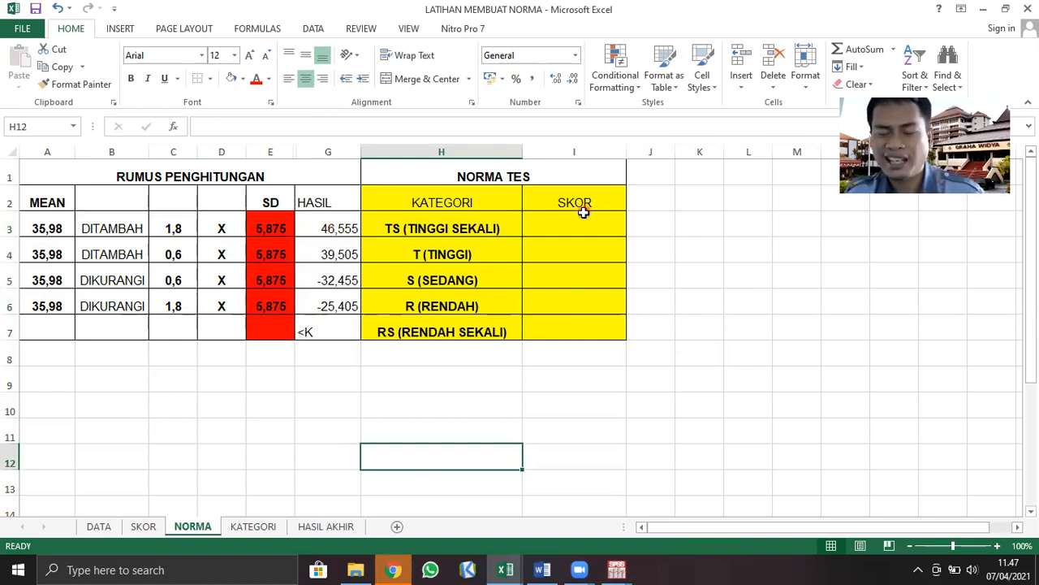
left_click(321, 228)
left_click_drag(317, 245, 302, 296)
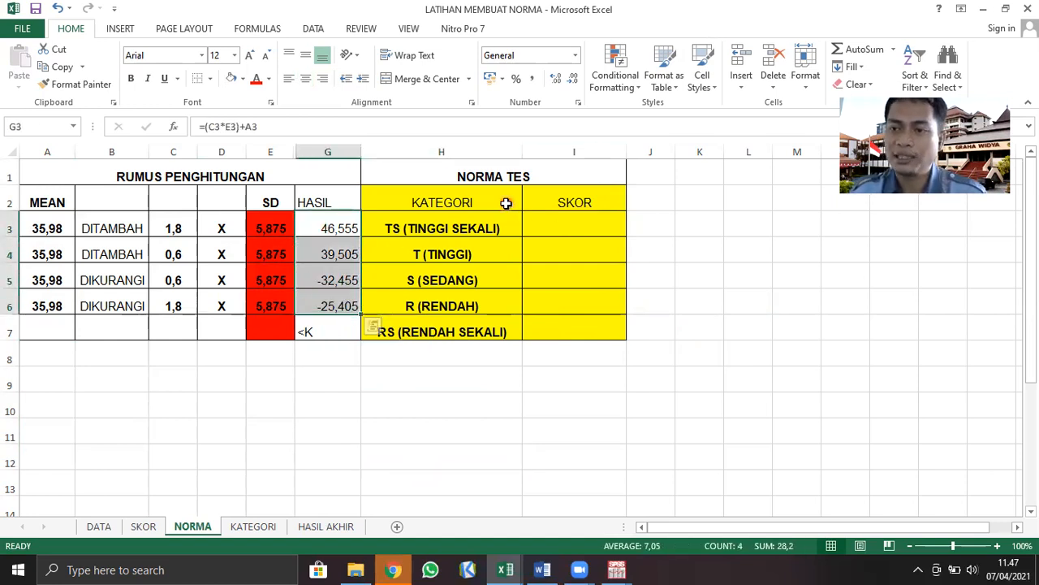
left_click(562, 406)
left_click(474, 201)
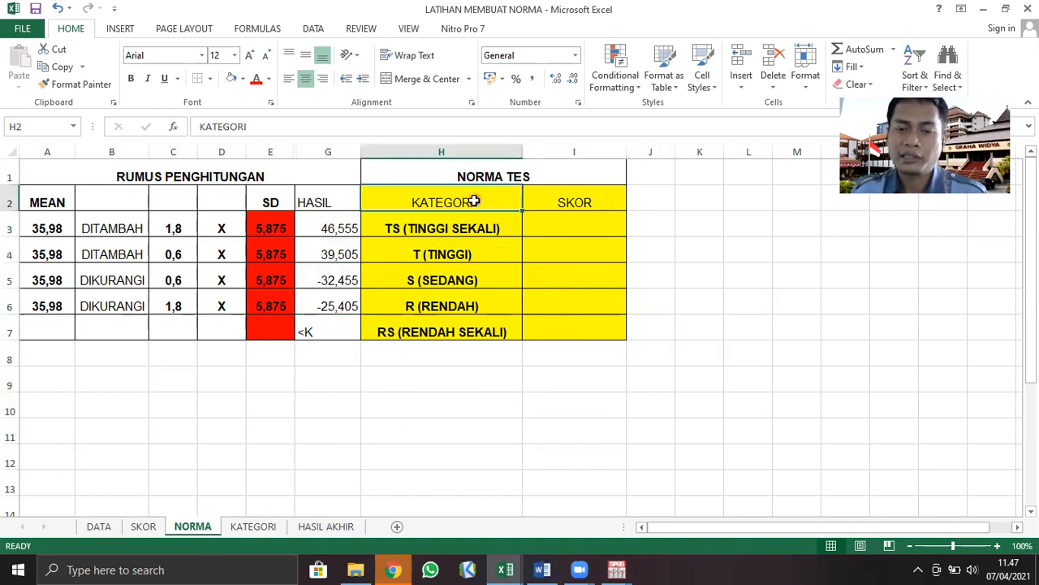
Enter <25 as the SKOR for RS (RENDAH SEKALI) in cell I7
left_click(443, 334)
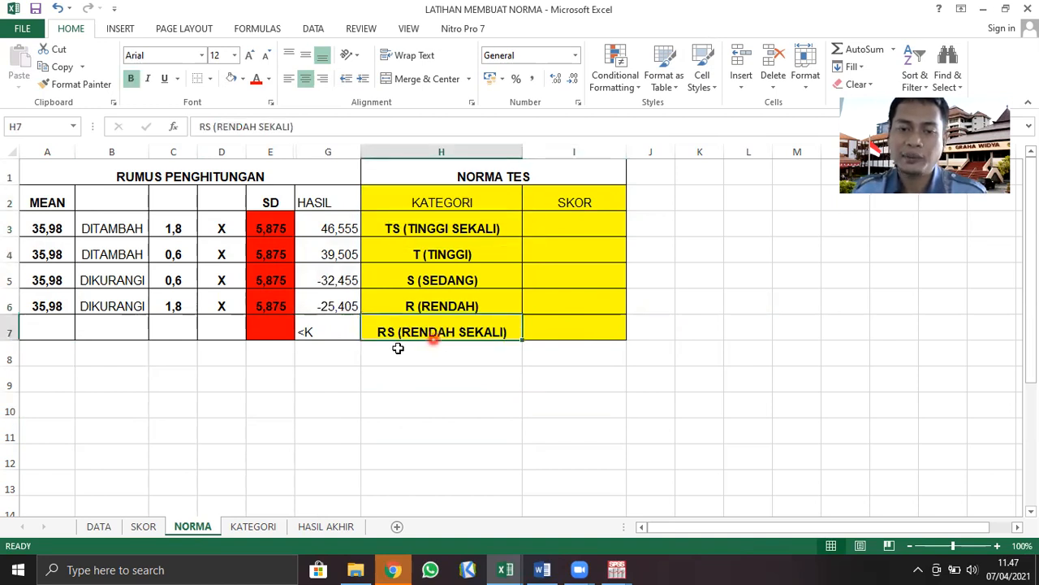
left_click(345, 305)
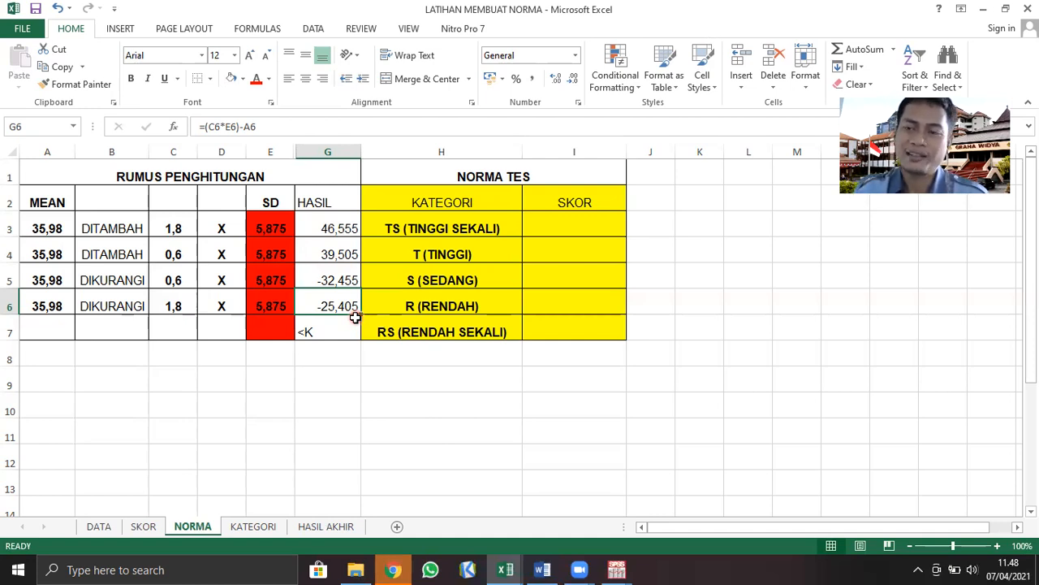
left_click(356, 330)
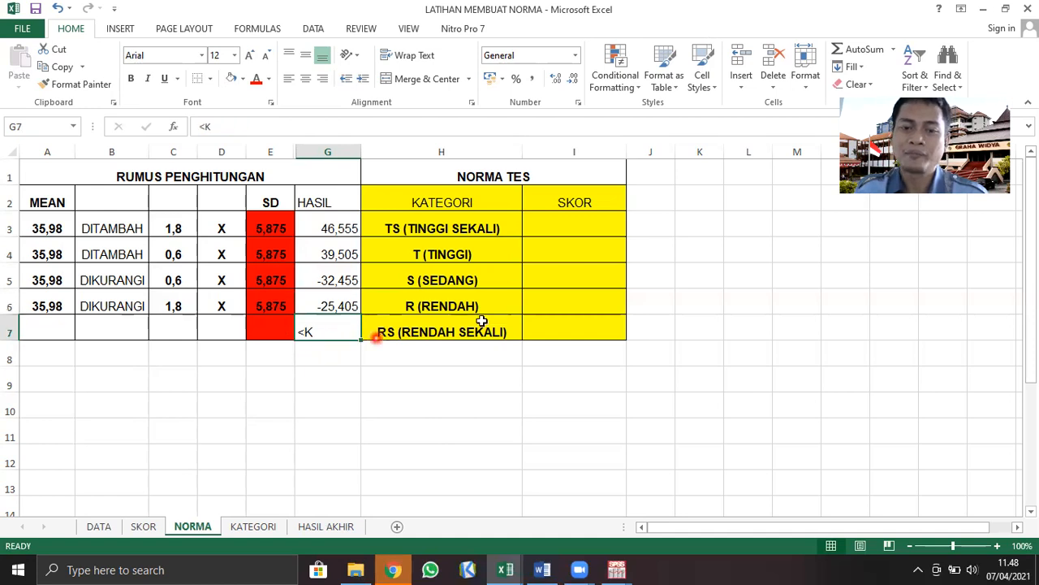
left_click(432, 333)
left_click(562, 325)
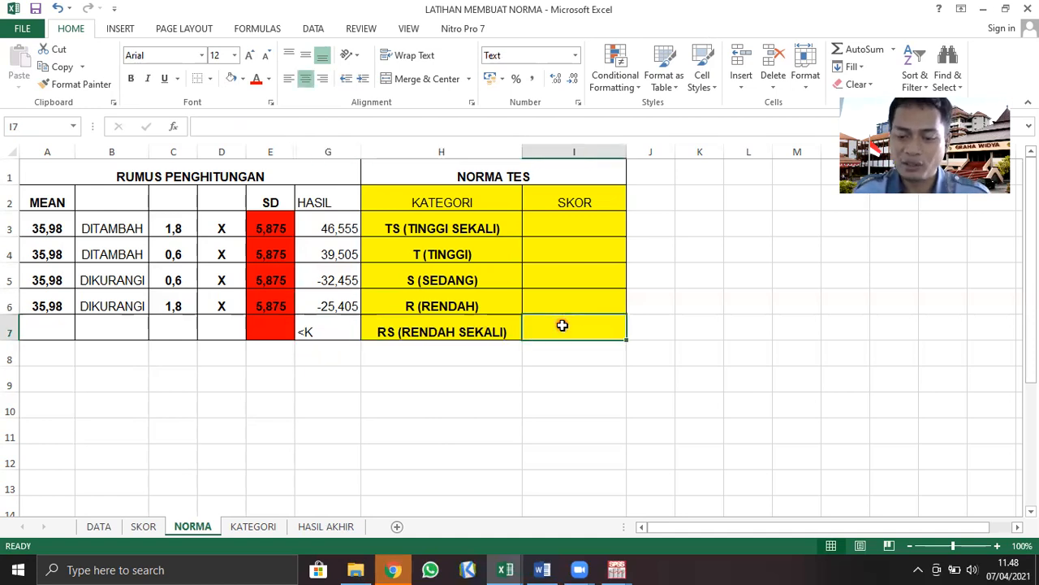
type("<25")
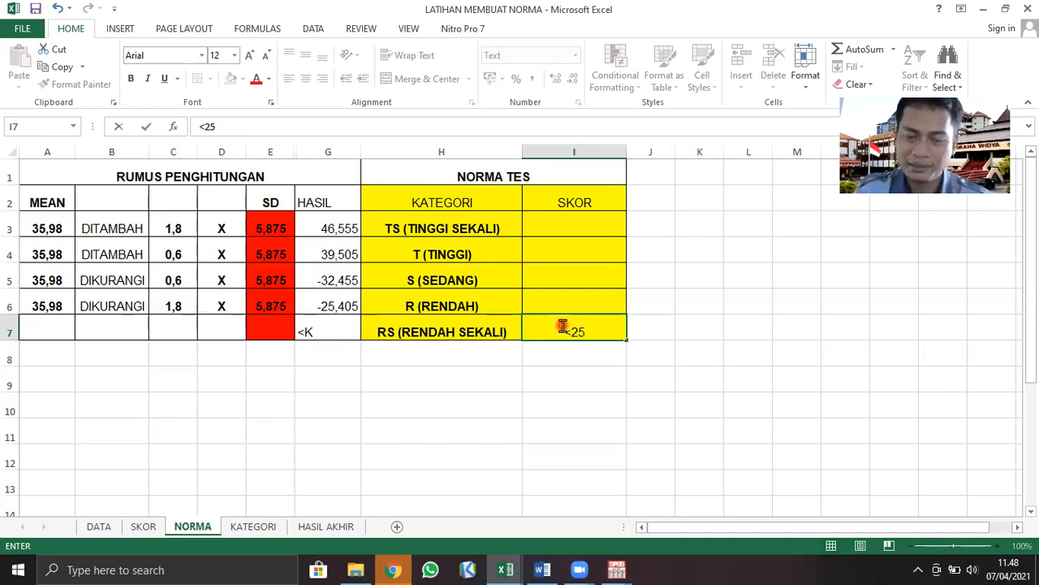
left_click(617, 381)
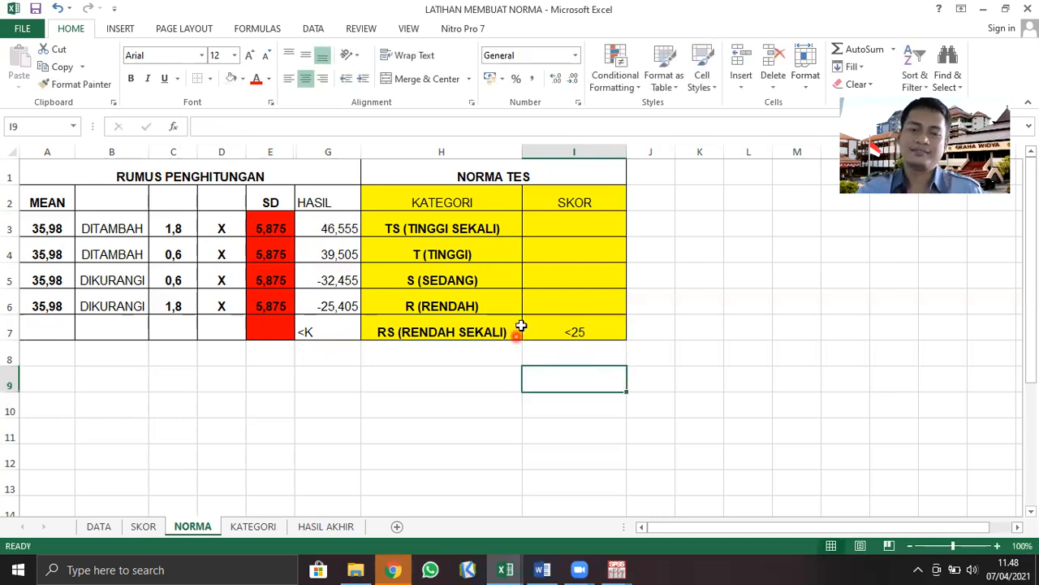
Enter the SKOR range 25 -31 for R (RENDAH) in cell I6
left_click(569, 333)
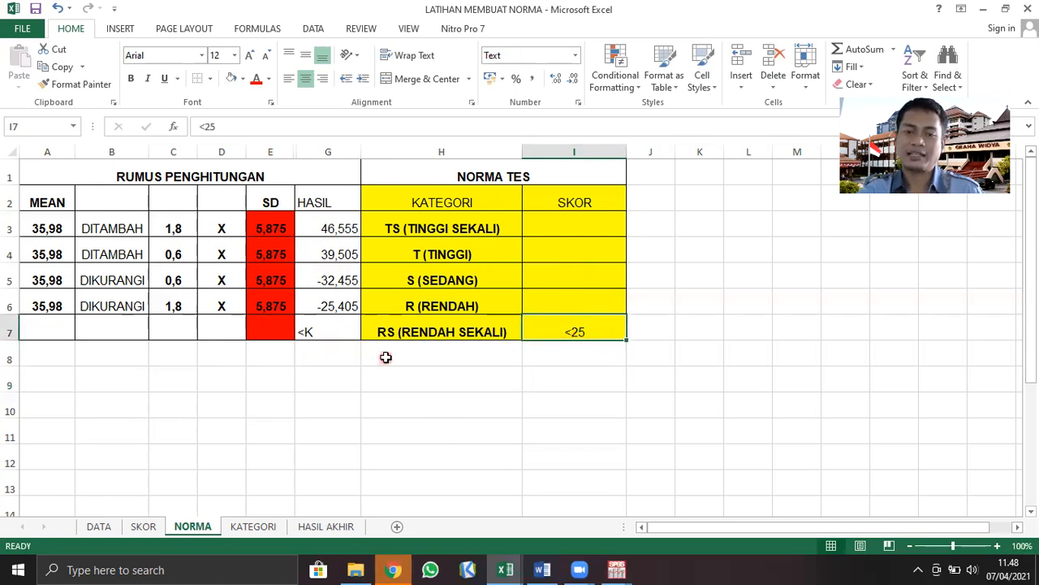
left_click(312, 302)
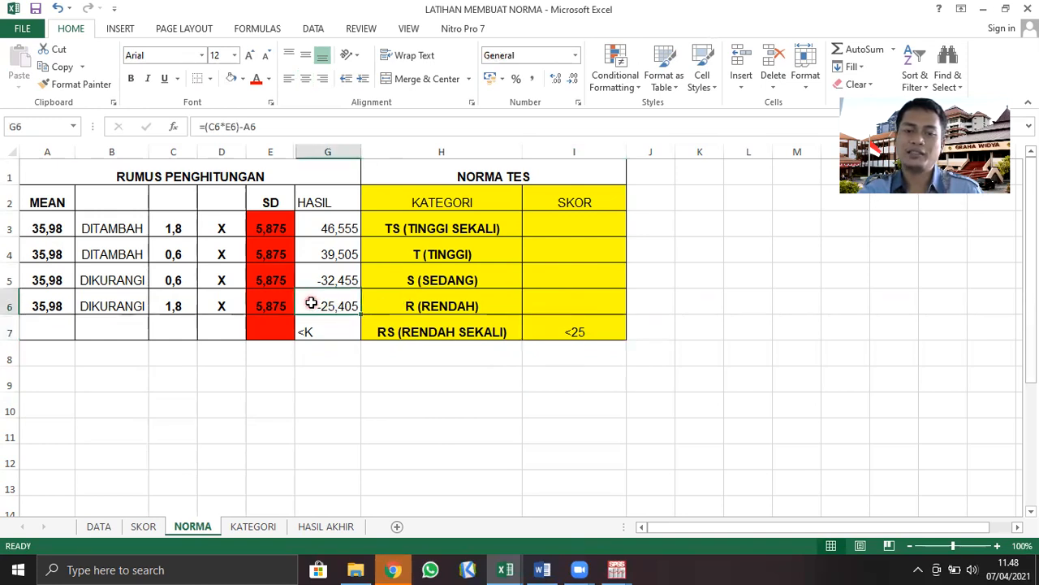
left_click(532, 297)
type("25 -")
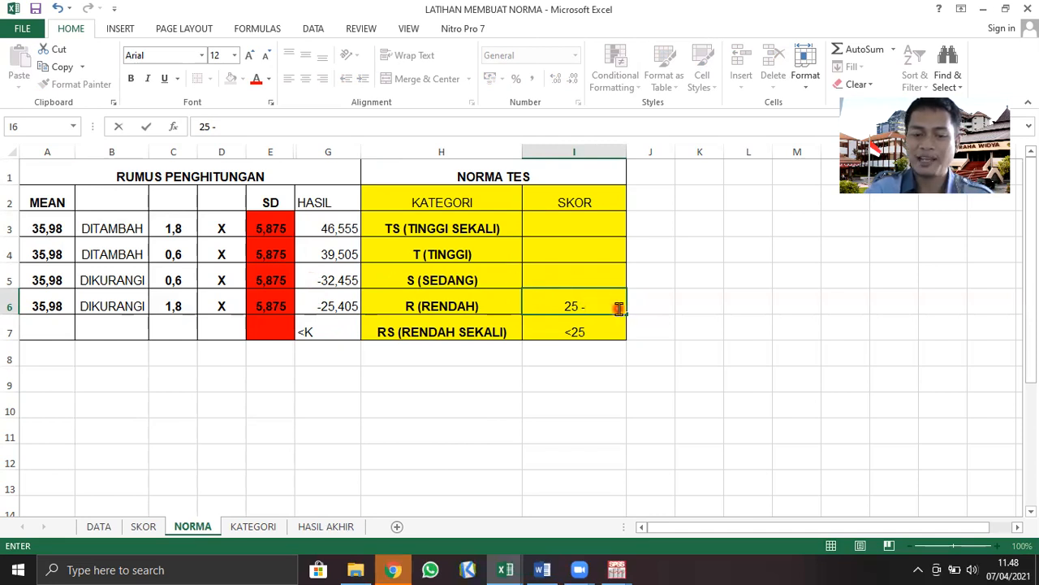
type("31")
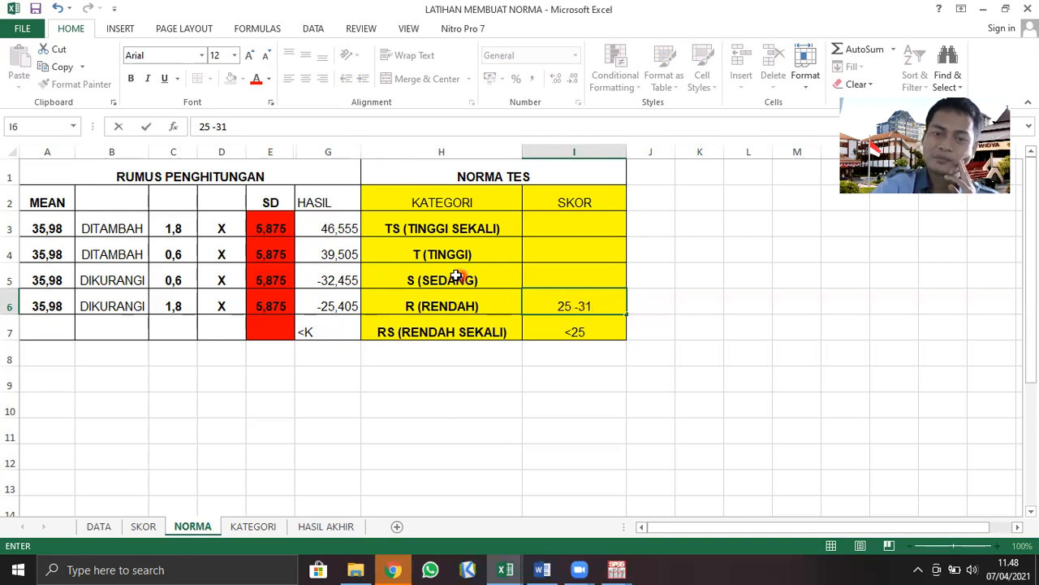
Enter the SKOR range for S (SEDANG) in cell I5, starting with 32
left_click(533, 275)
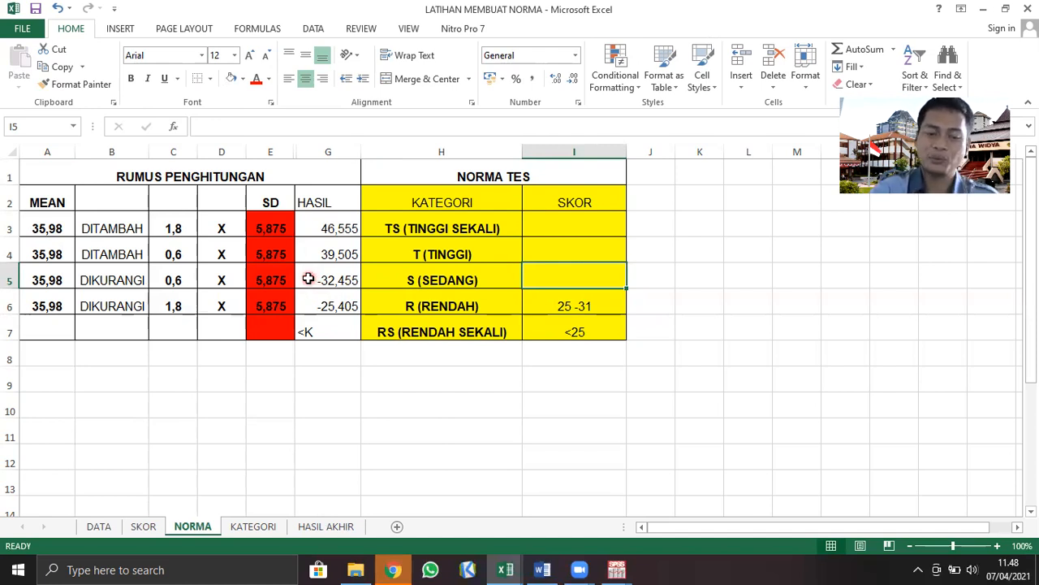
type("32 - 38")
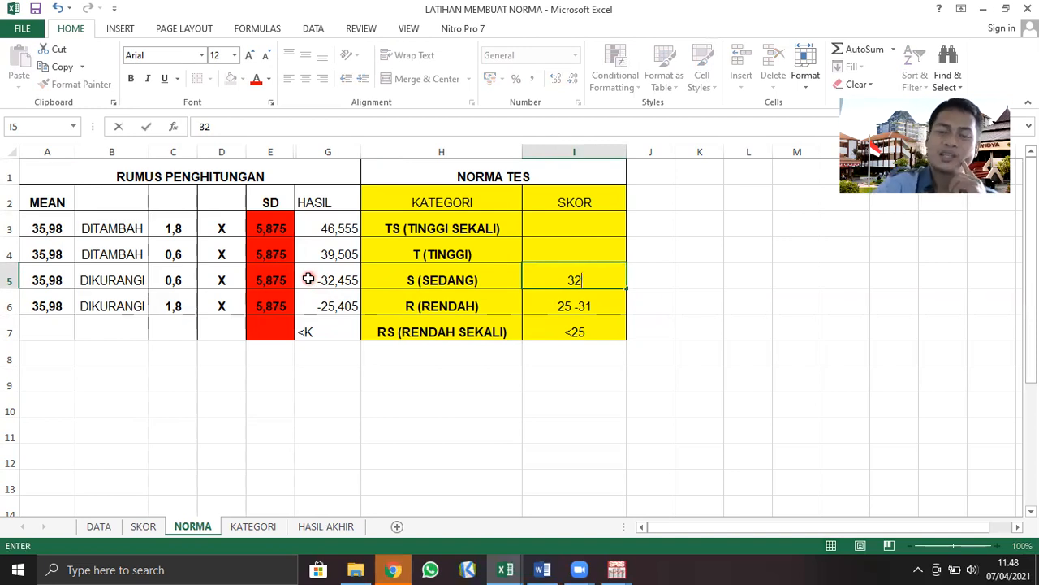
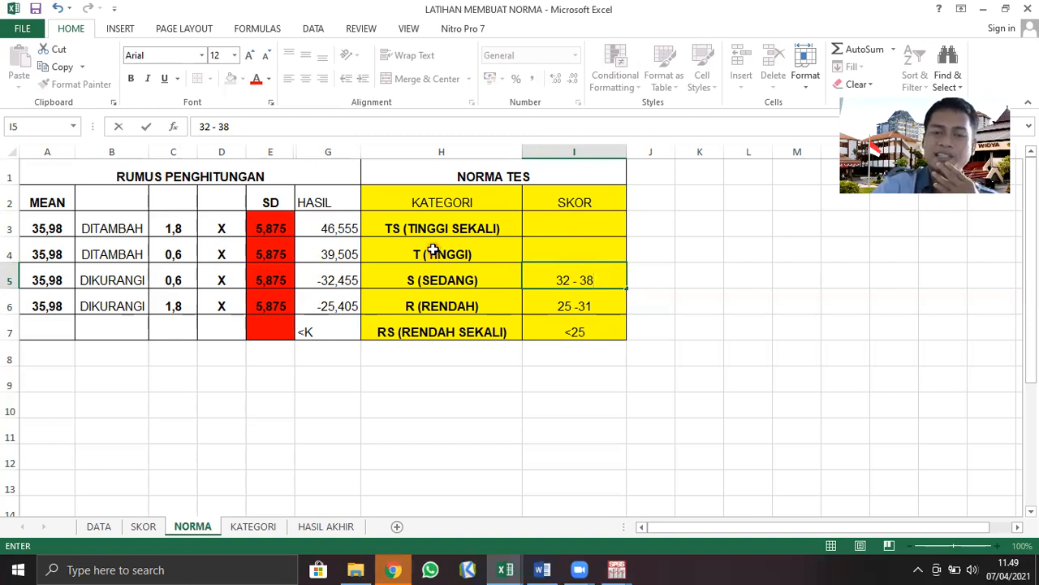
Enter the SKOR range 39 - 45 for T (TINGGI) in cell I4, based on the HASIL cut-off in G4
left_click(319, 254)
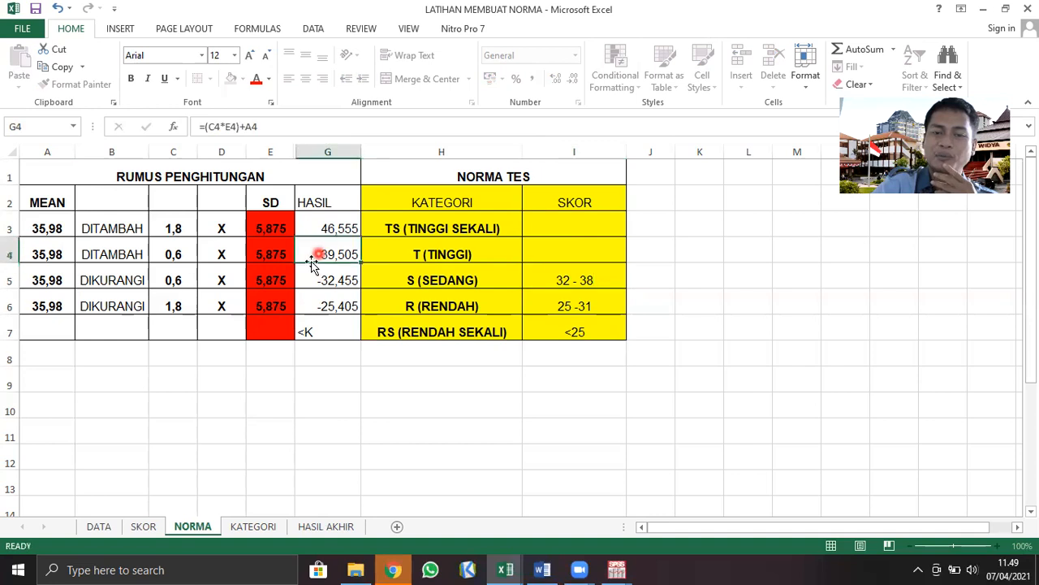
left_click(538, 247)
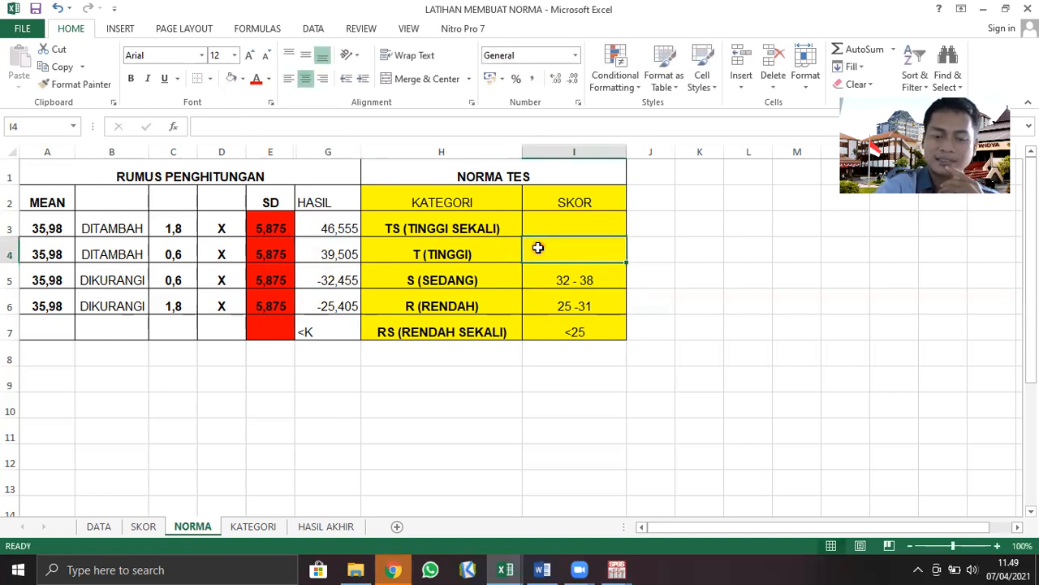
type("39 -")
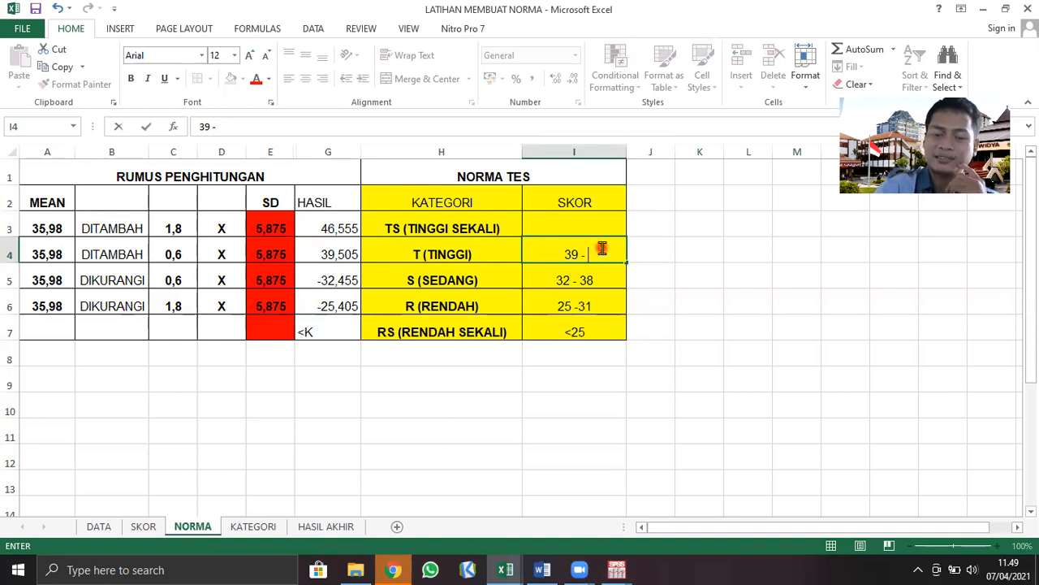
type("45")
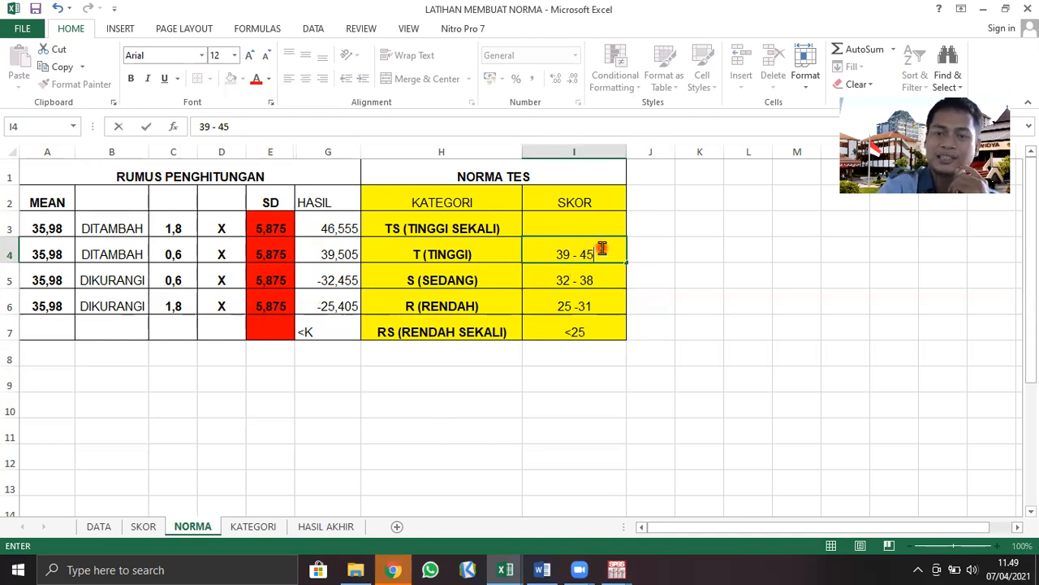
Enter 46 ke atas as the SKOR for TS (TINGGI SEKALI) in cell I3
left_click(562, 227)
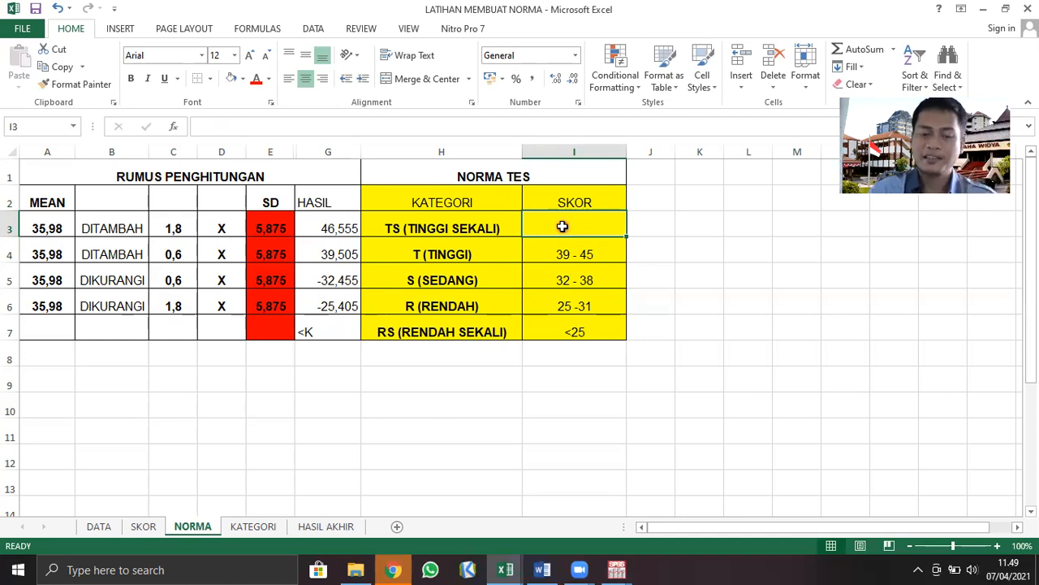
type("46 k")
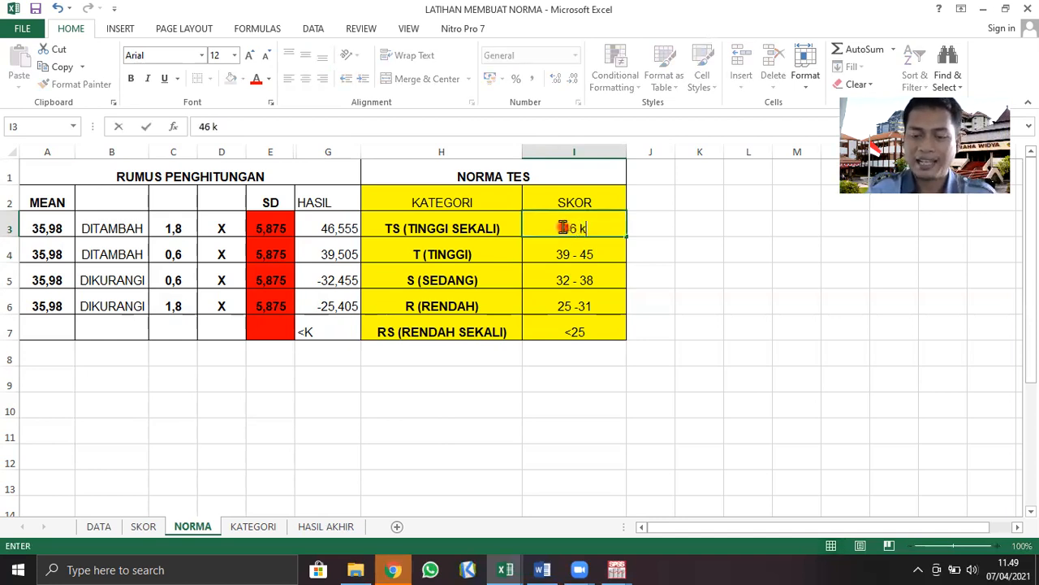
type("e atas")
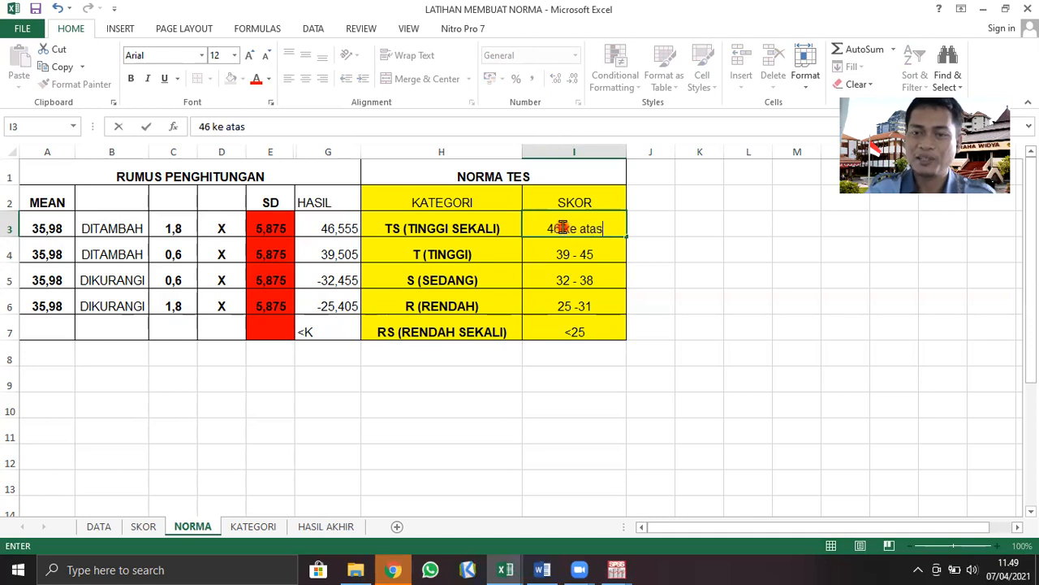
Change the SKOR for RS (RENDAH SEKALI) in cell I7 to <25 /24 ke bawah
left_click(585, 332)
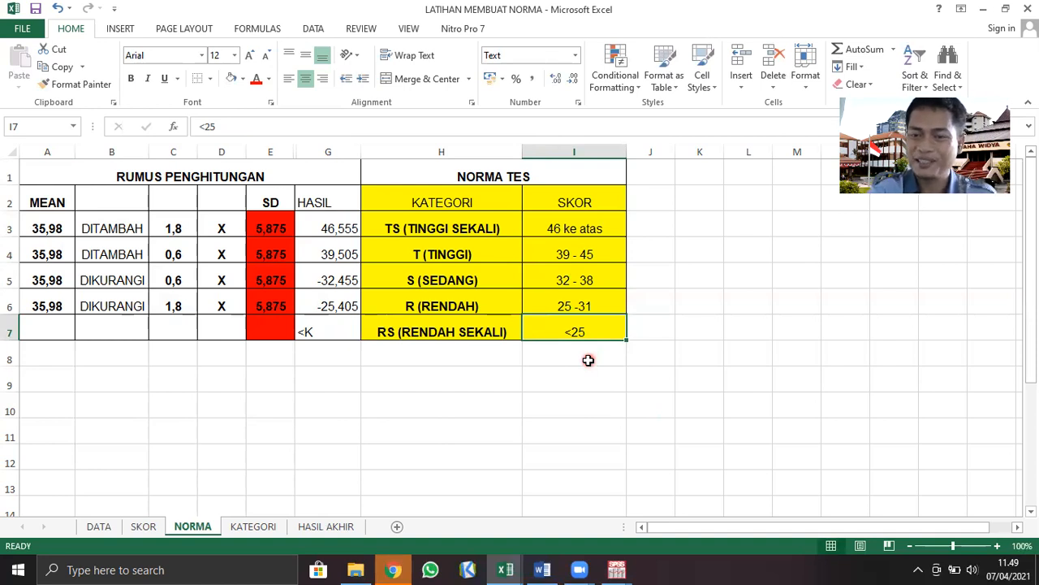
type("2")
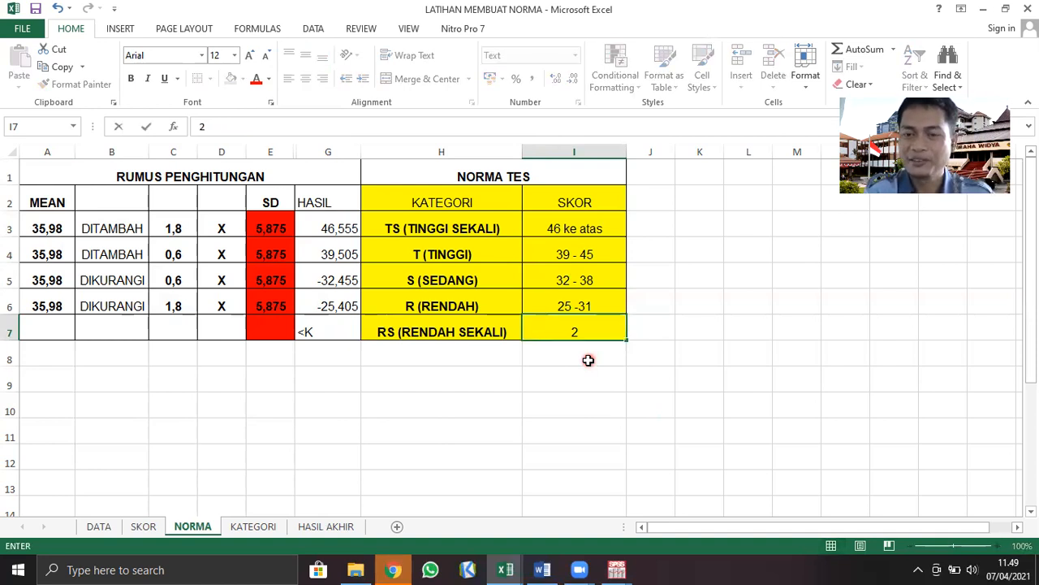
type("4 ke bawah")
left_click(543, 333)
type("<25 /")
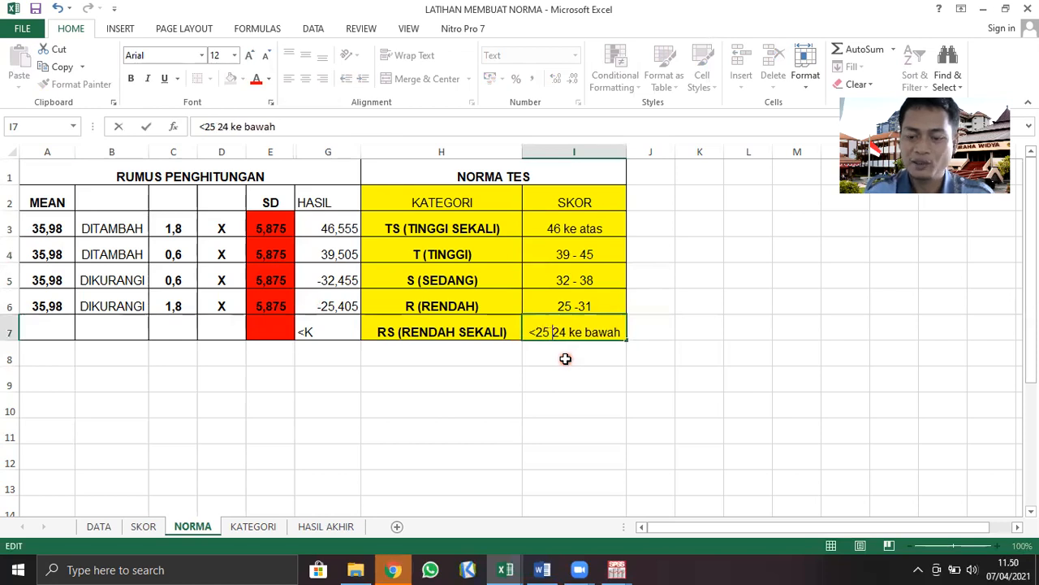
left_click(560, 400)
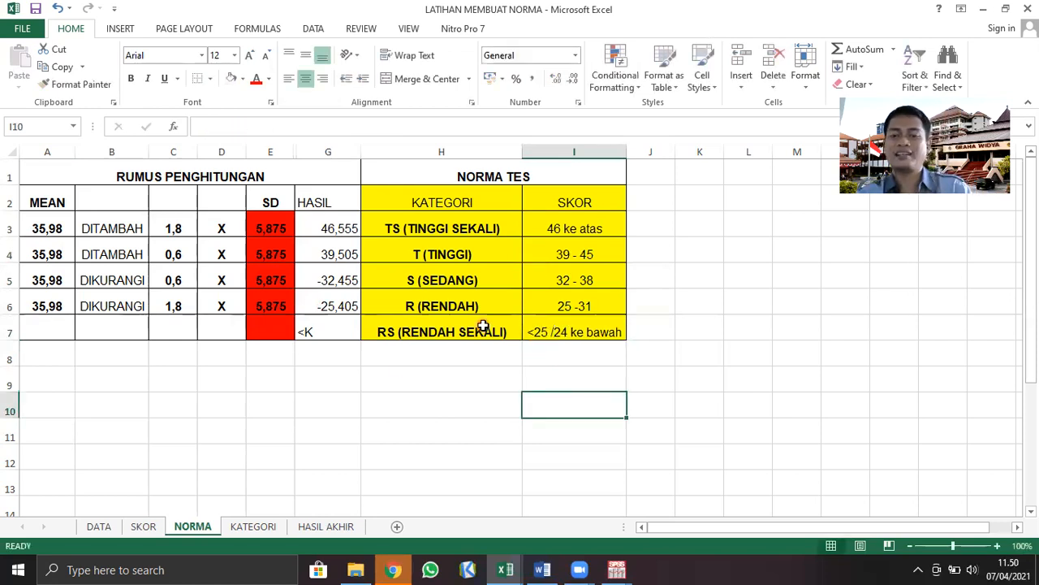
Review the norm table from RS (RENDAH SEKALI) up to TS (TINGGI SEKALI), matching each KATEGORI with its SKOR range
left_click(402, 427)
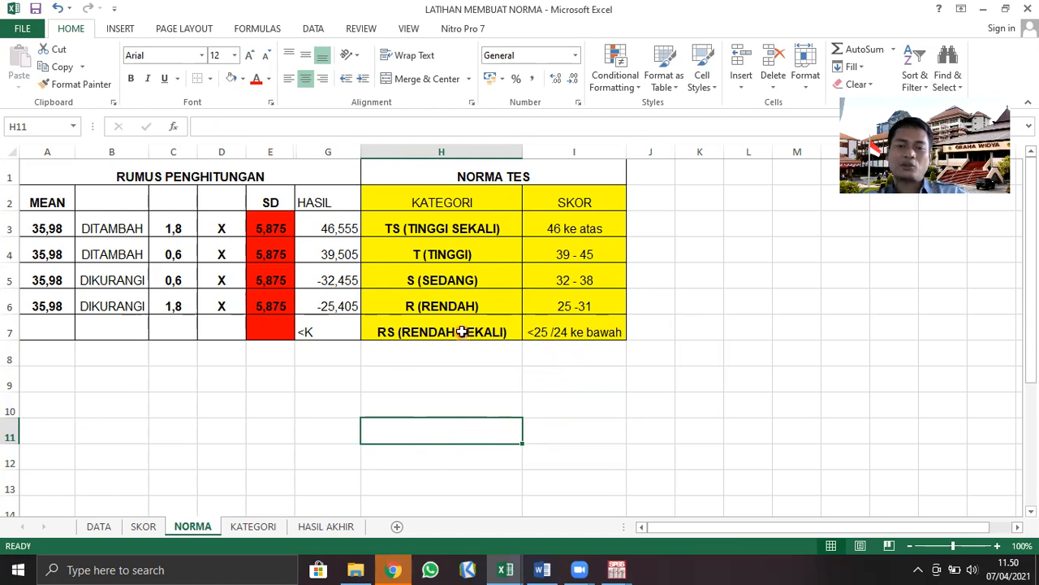
left_click(595, 331)
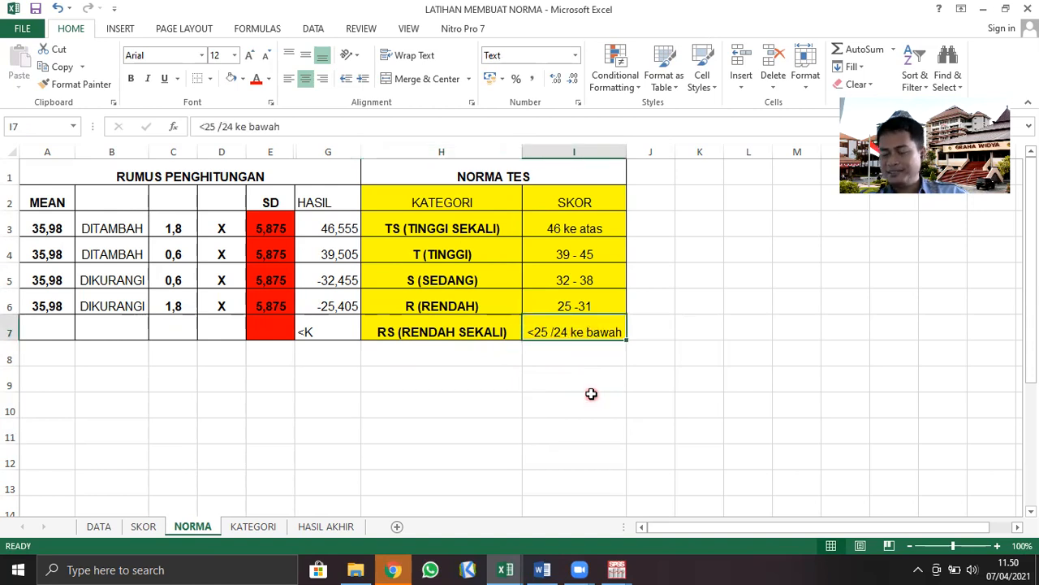
left_click(479, 307)
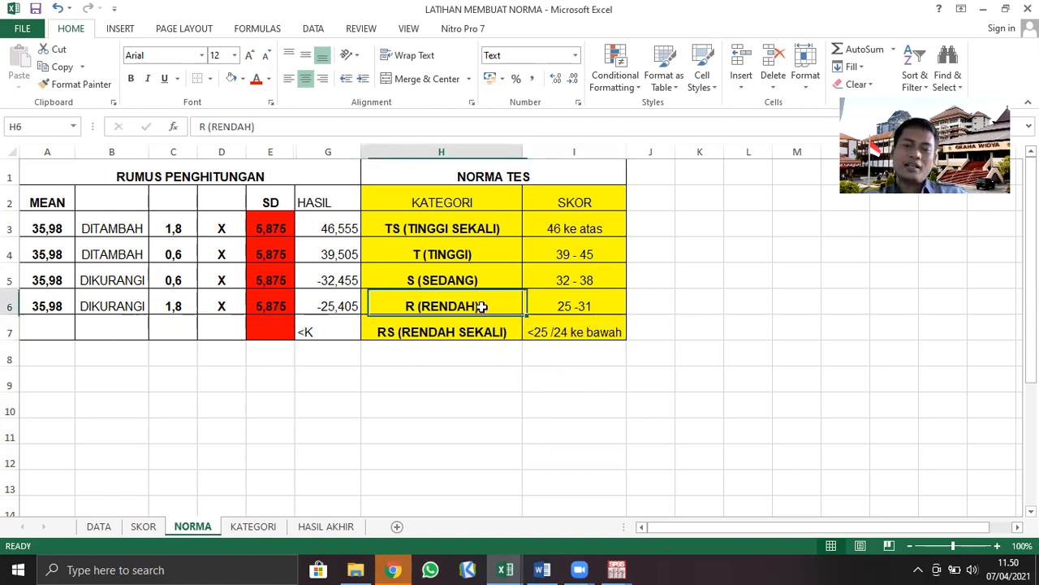
left_click(544, 305)
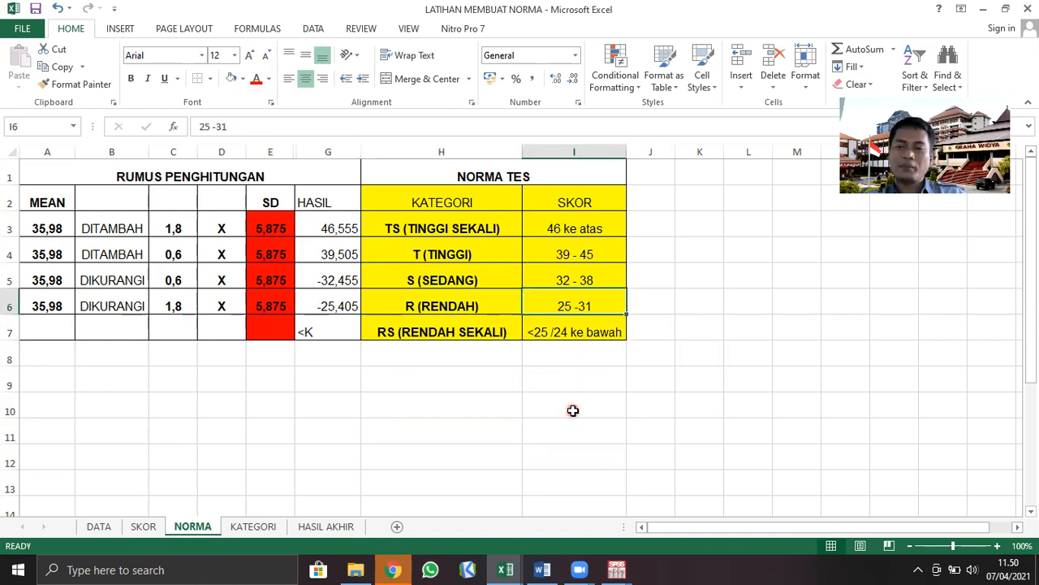
left_click(476, 279)
left_click(613, 276)
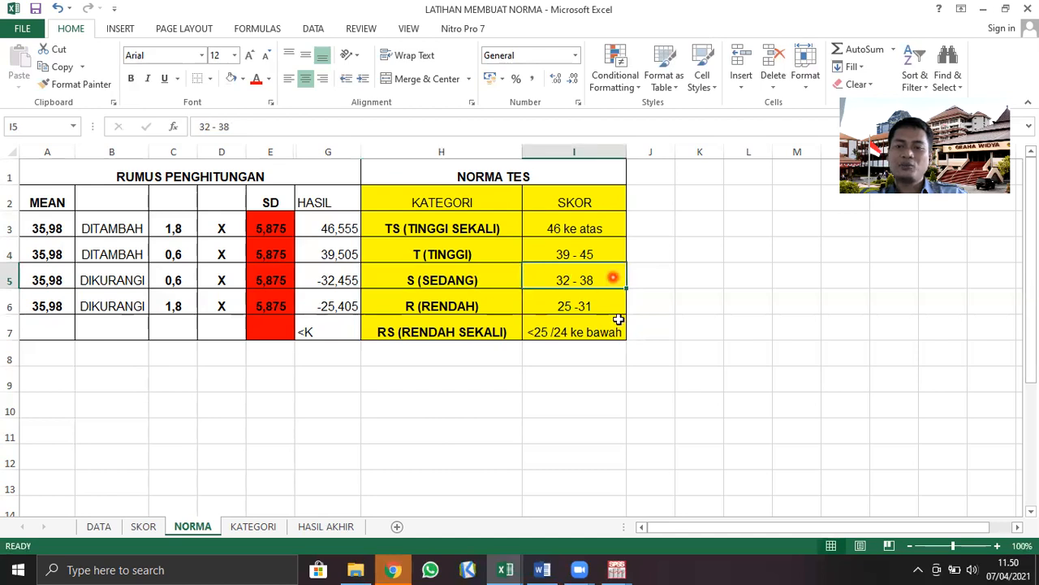
left_click(480, 253)
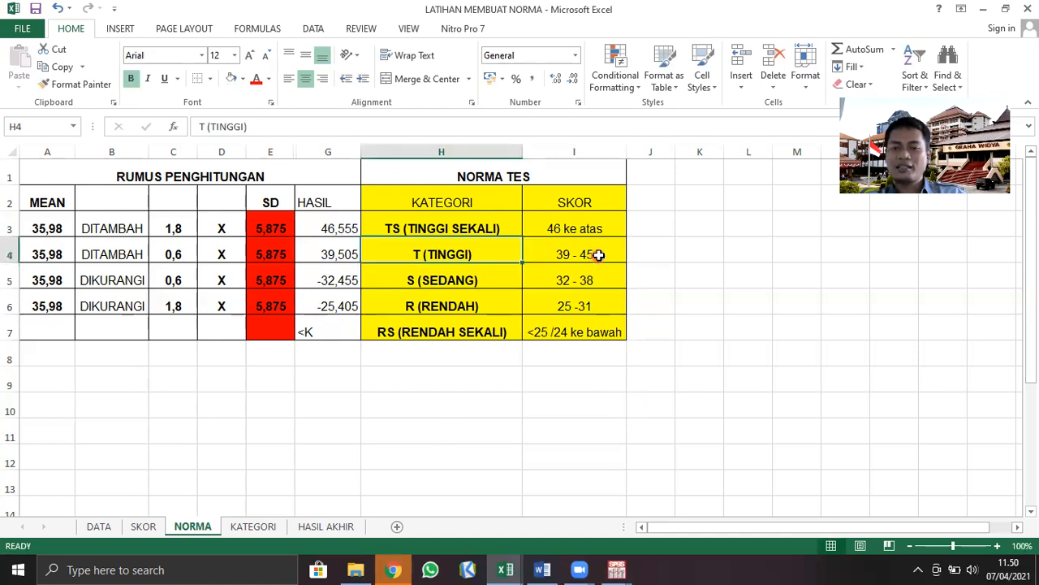
left_click(594, 257)
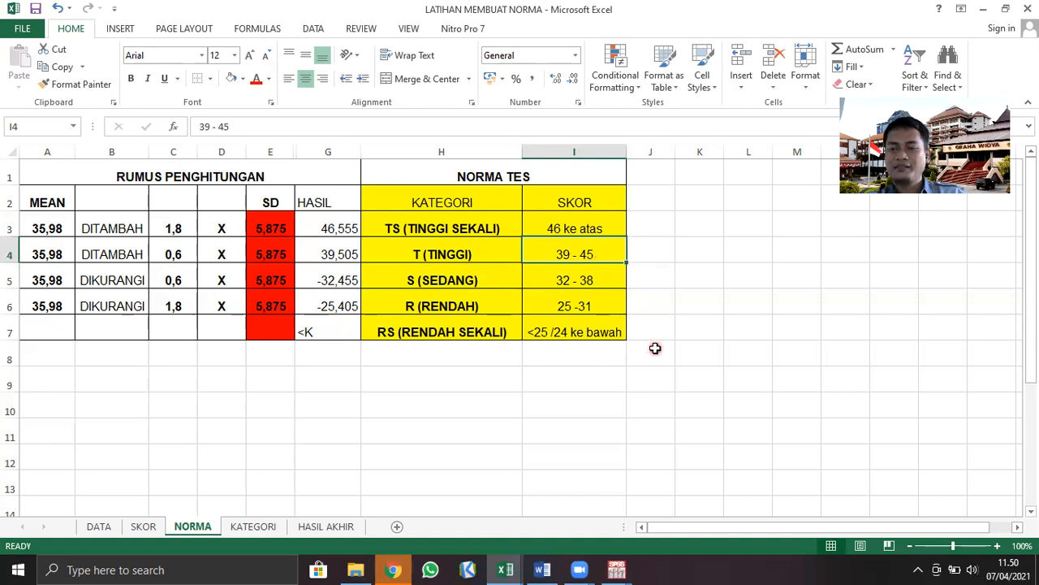
left_click(502, 230)
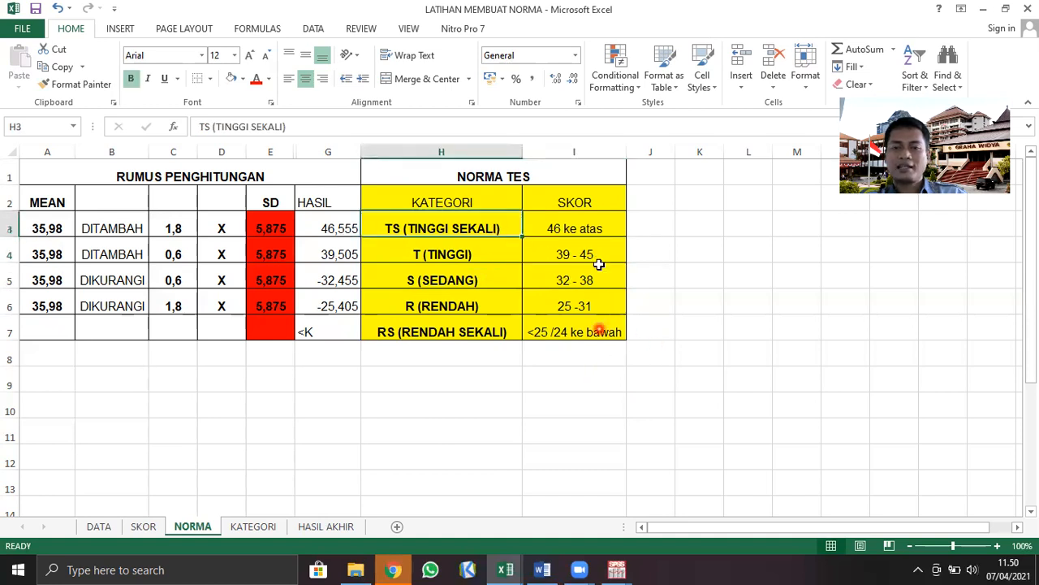
Change the SKOR for TS (TINGGI SEKALI) in cell I3 to >45 / 46 ke atas
left_click(611, 228)
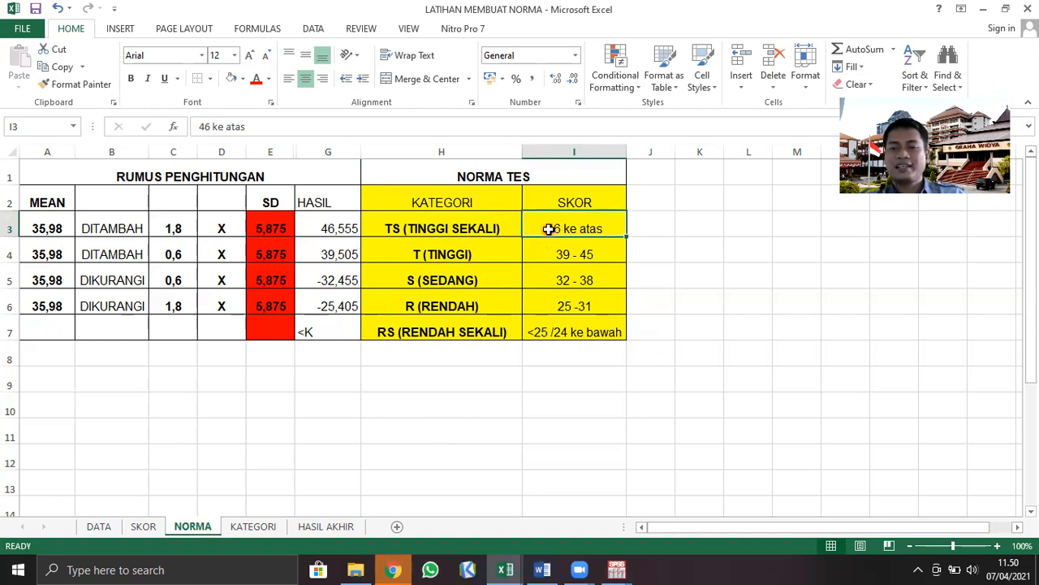
double_click(549, 229)
type(">45 /")
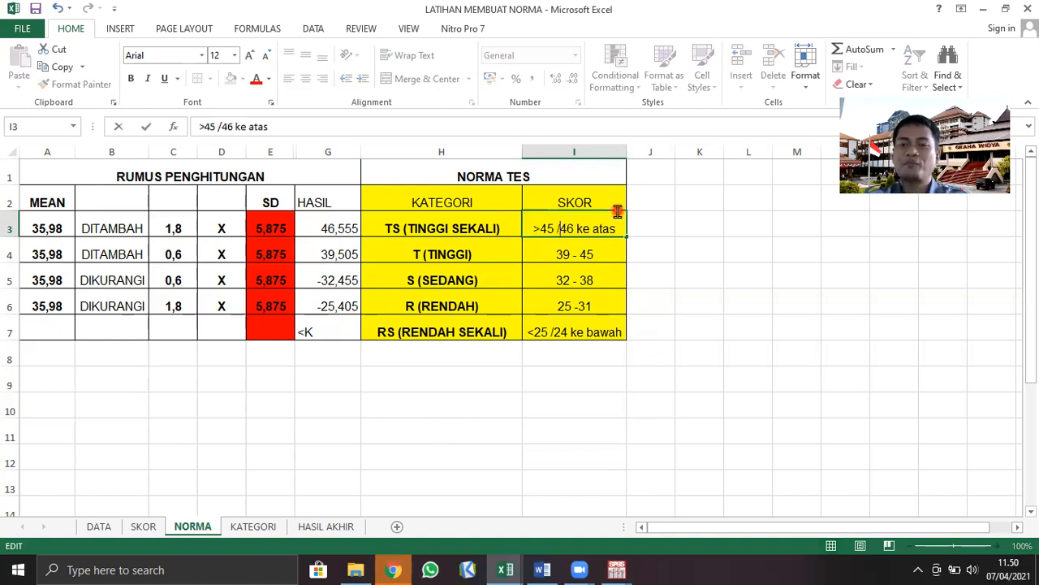
left_click(639, 228)
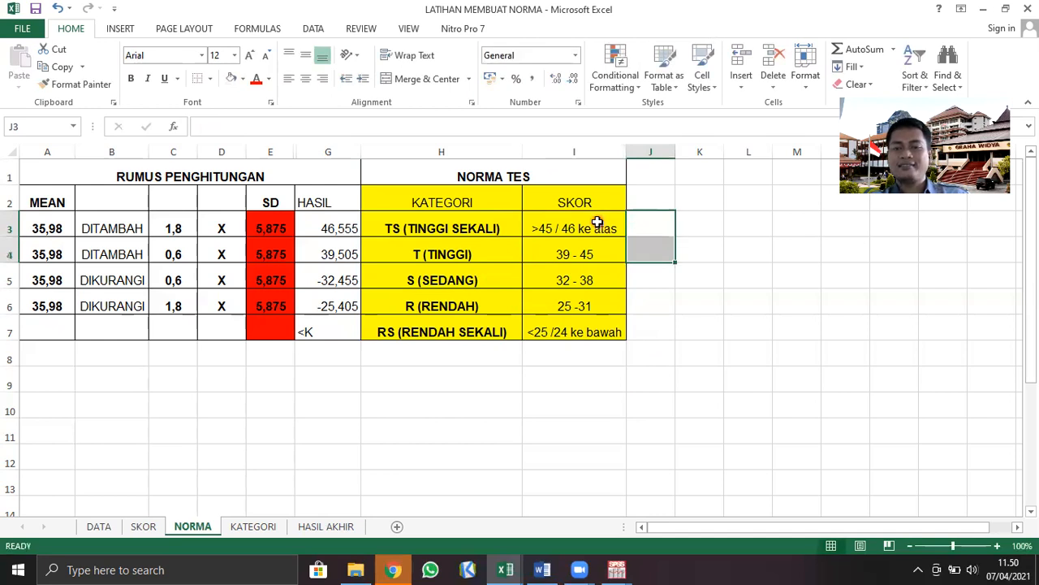
left_click(671, 276)
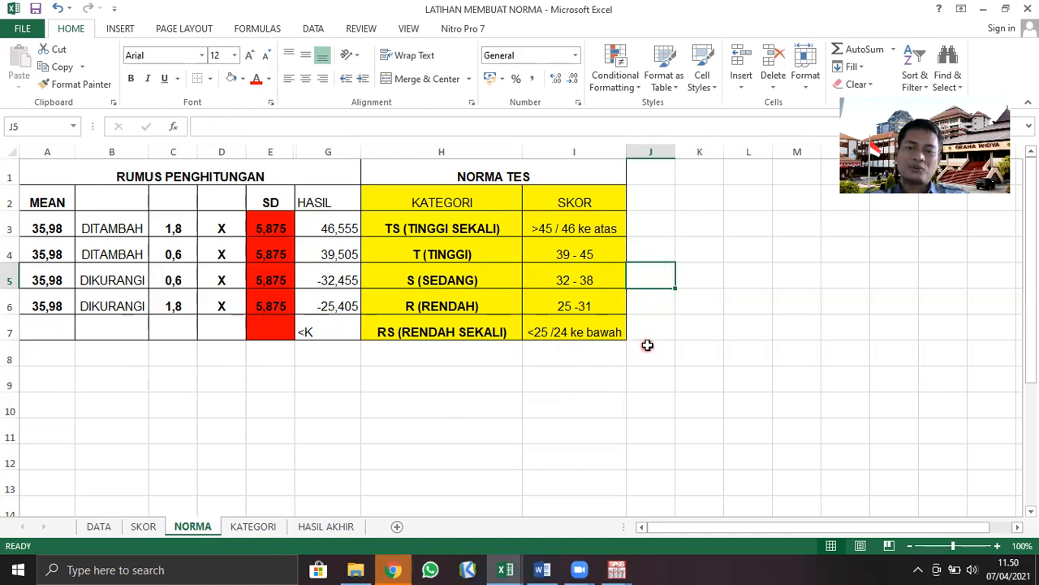
left_click(605, 384)
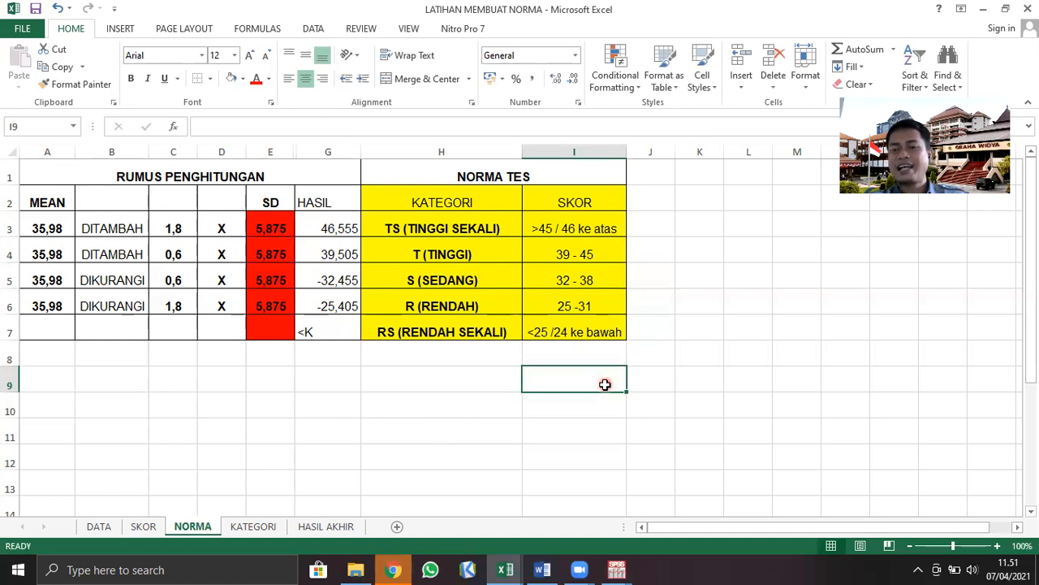
Open the KATEGORI sheet and examine its KATEGORI formulas and the column of subject scores
left_click(249, 528)
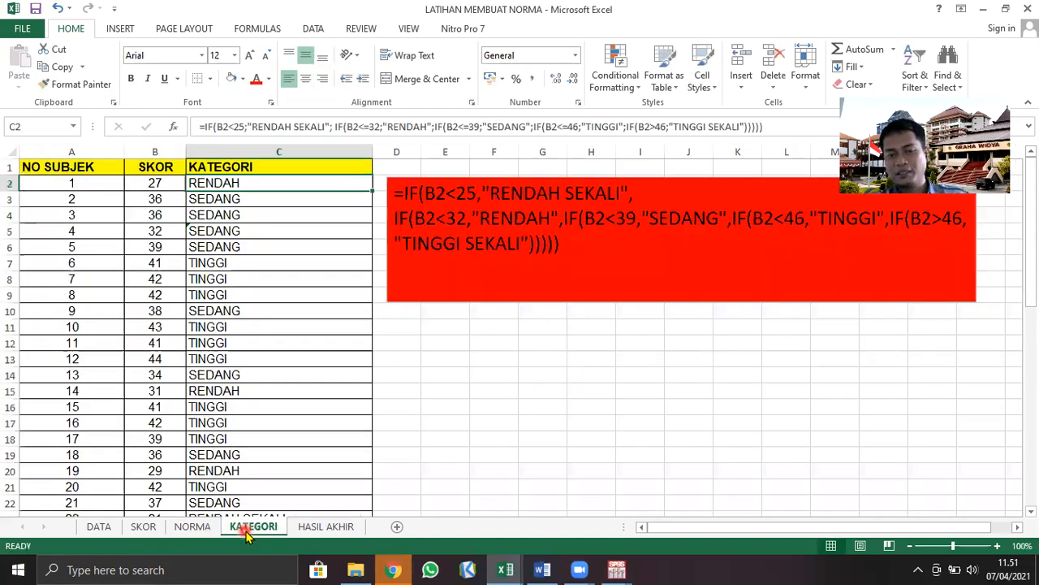
left_click(287, 327)
left_click(155, 167)
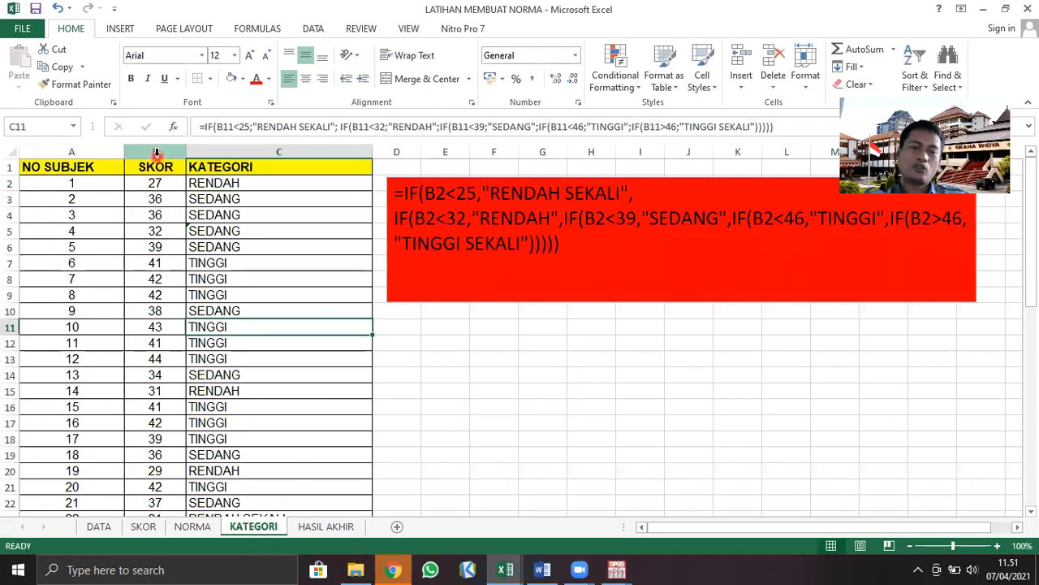
key("ctrl+shift+Down")
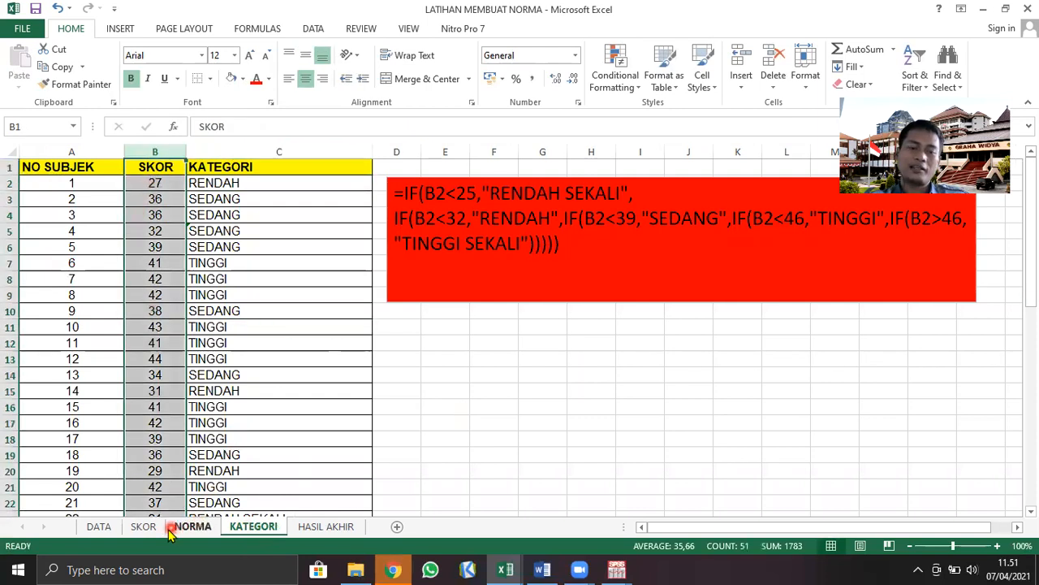
Examine the total SKOR column Q on the SKOR sheet as the source of the subjects' scores
left_click(142, 527)
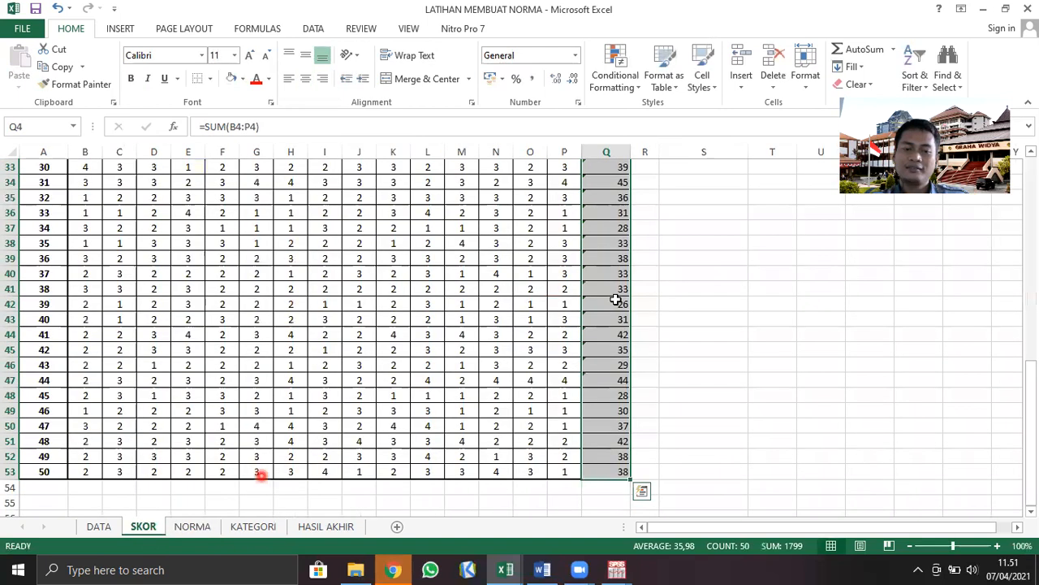
scroll(593, 309, "up", 9)
left_click(704, 292)
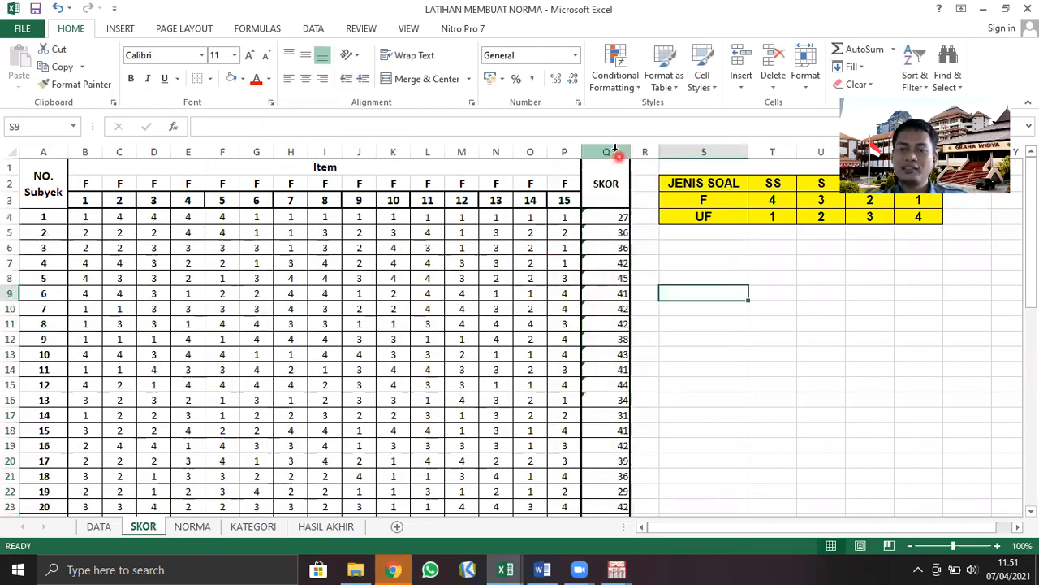
left_click(604, 147)
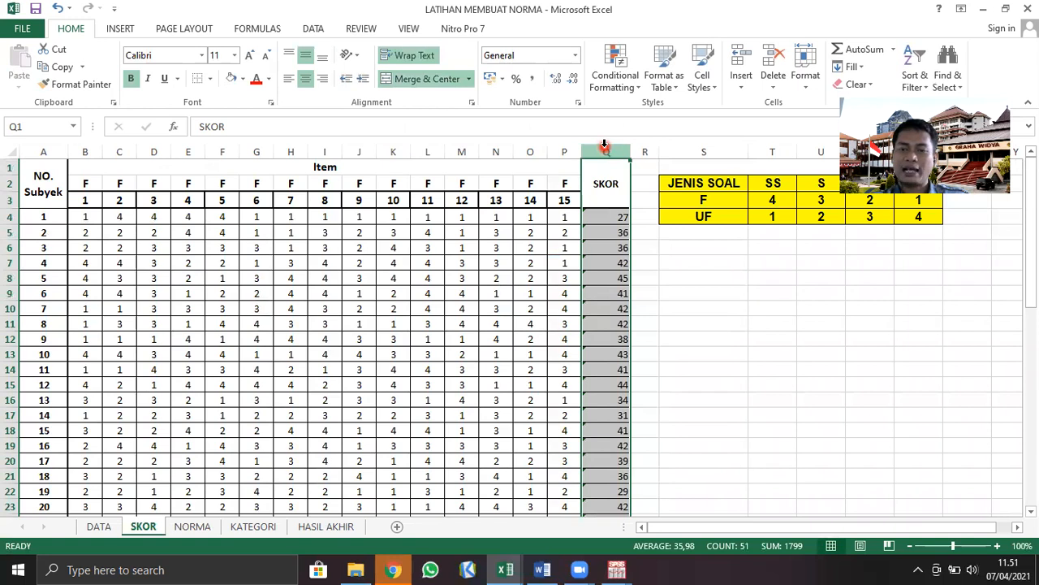
left_click(638, 249)
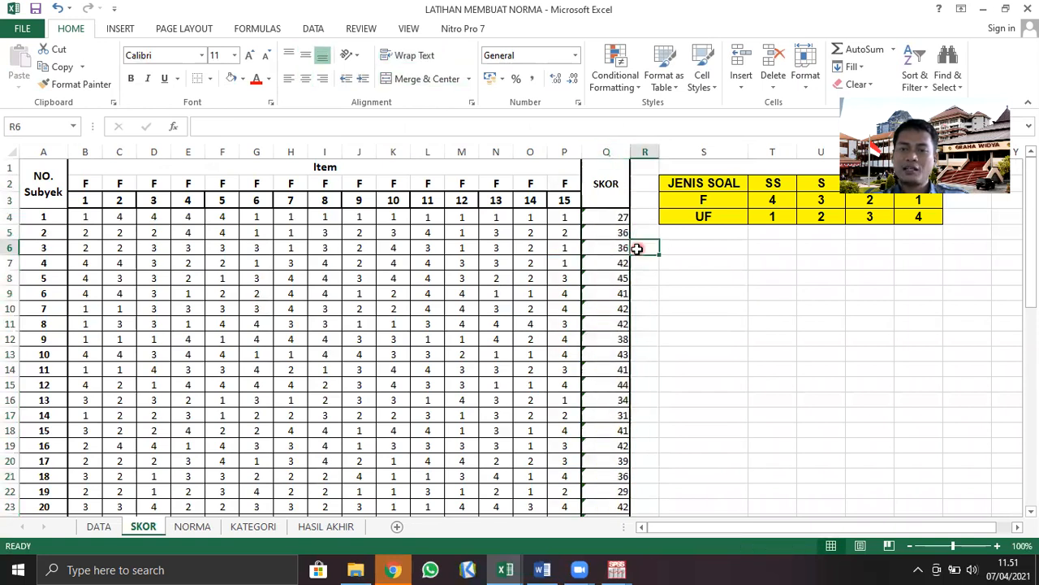
On the KATEGORI sheet, inspect the SKOR reference in B2 and highlight the nested IF formula text in the red text box
left_click(253, 526)
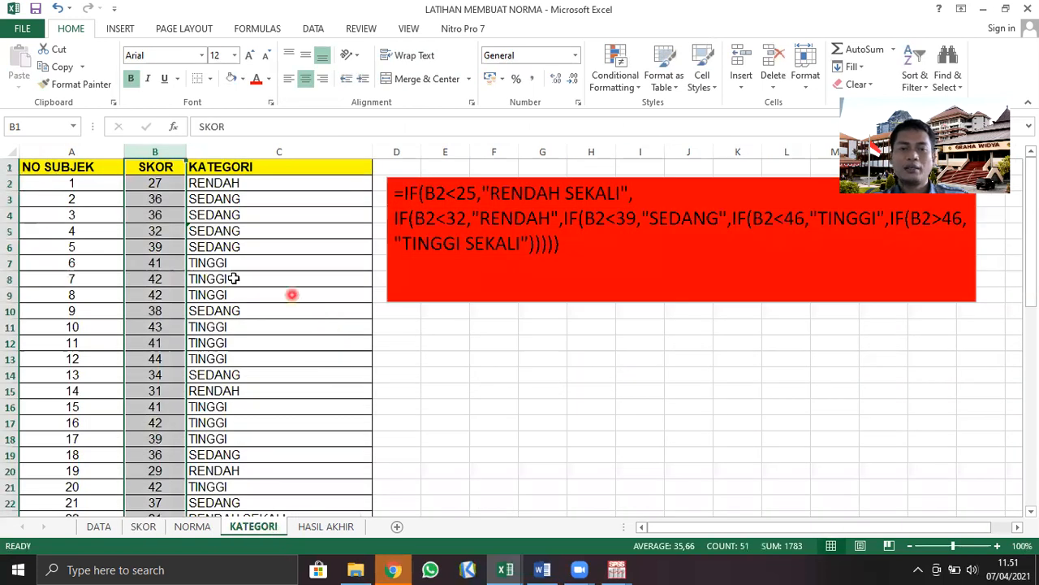
left_click(159, 183)
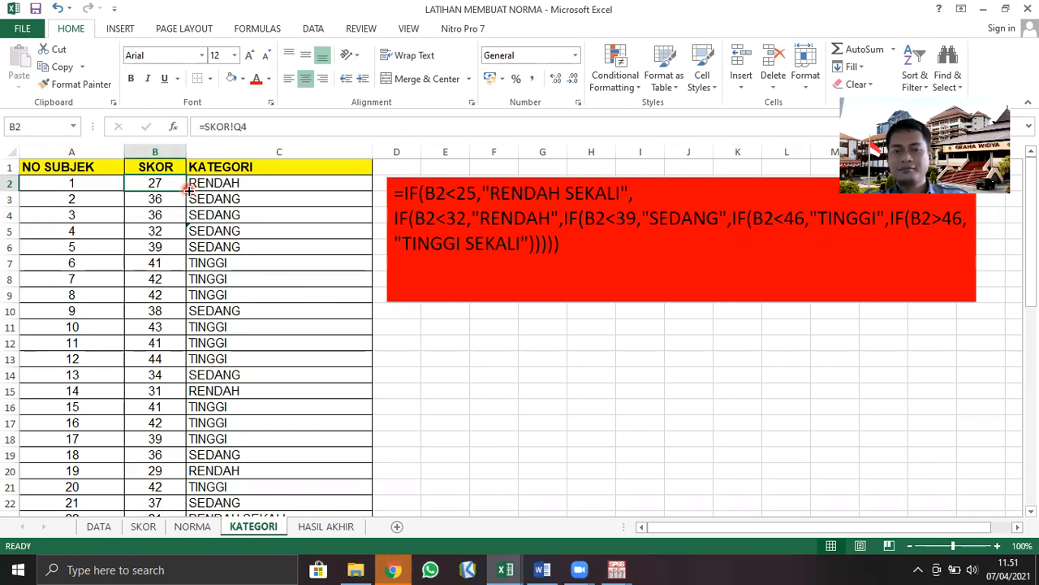
left_click(444, 213)
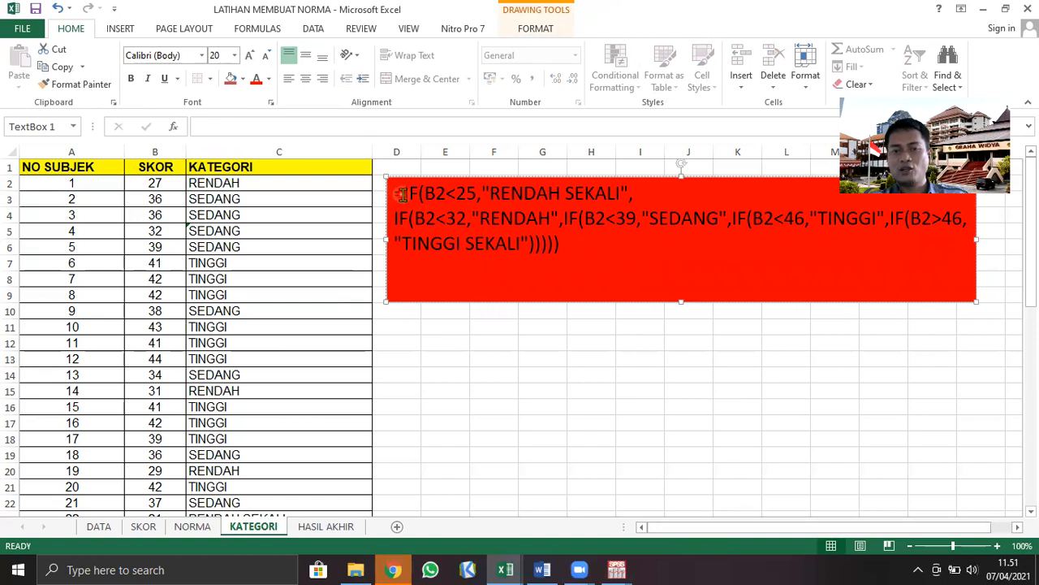
left_click_drag(400, 193, 571, 252)
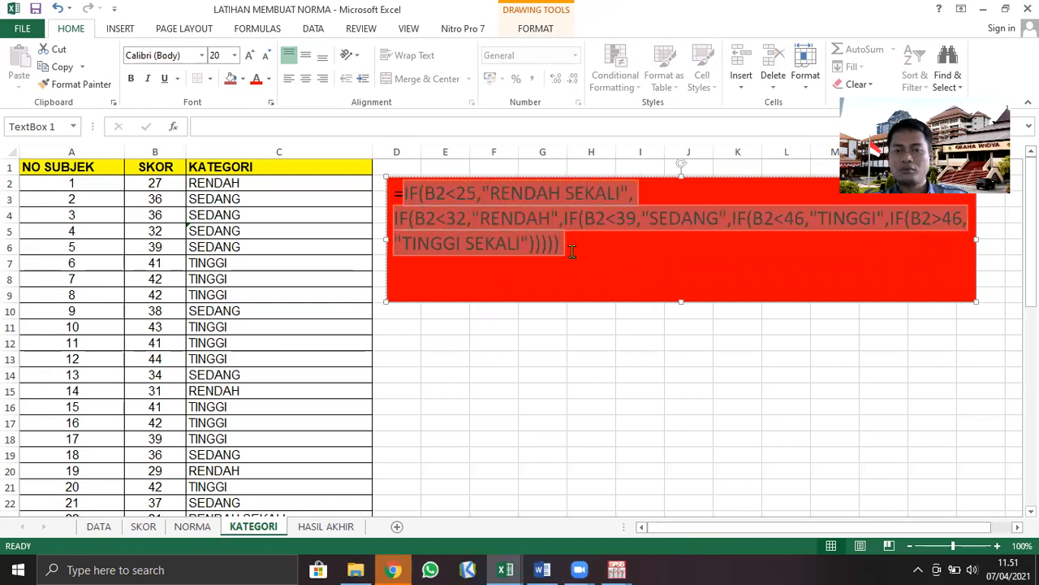
Inspect the nested IF formula behind the first subject's category in cell C2
left_click(479, 412)
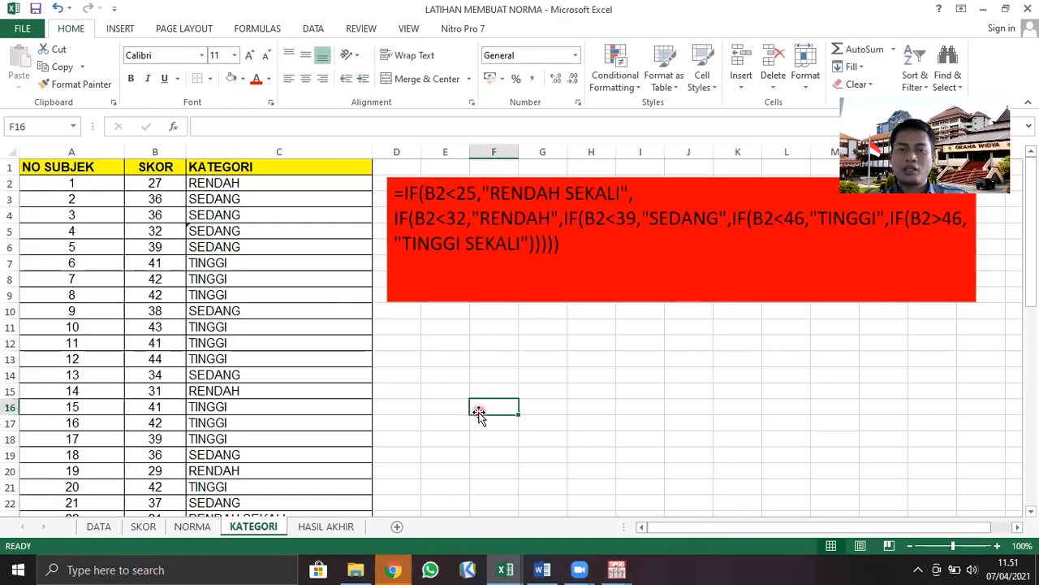
left_click(229, 184)
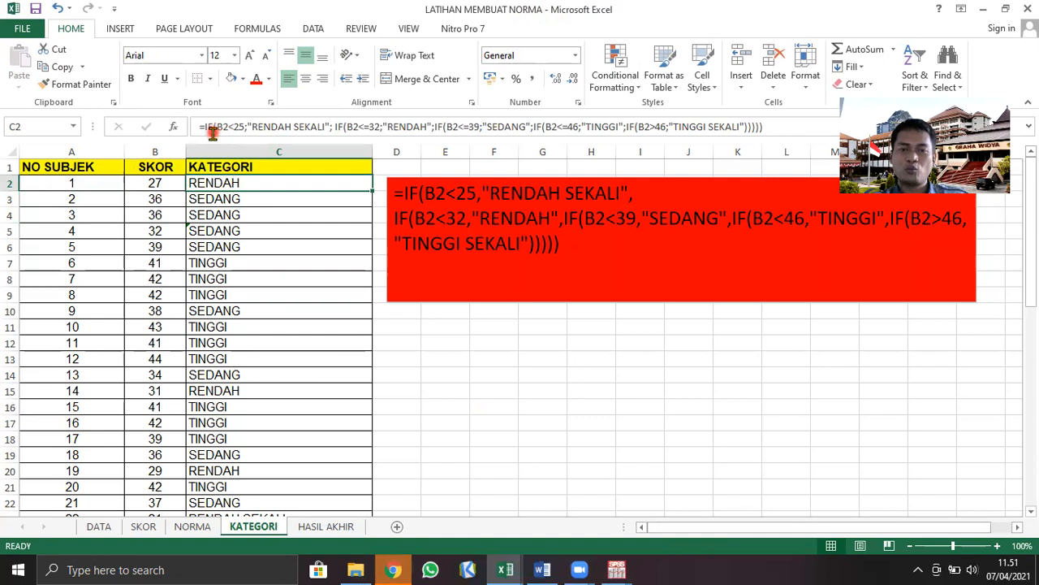
left_click(262, 125)
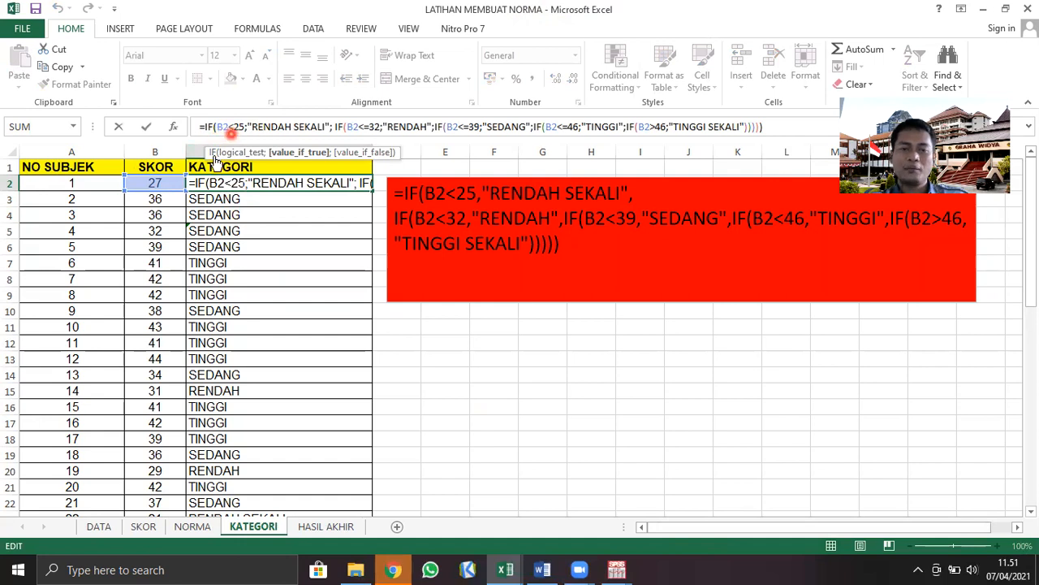
Trace the formula's B2 reference by highlighting the SKOR column B and row 2 where they intersect
left_click(149, 152)
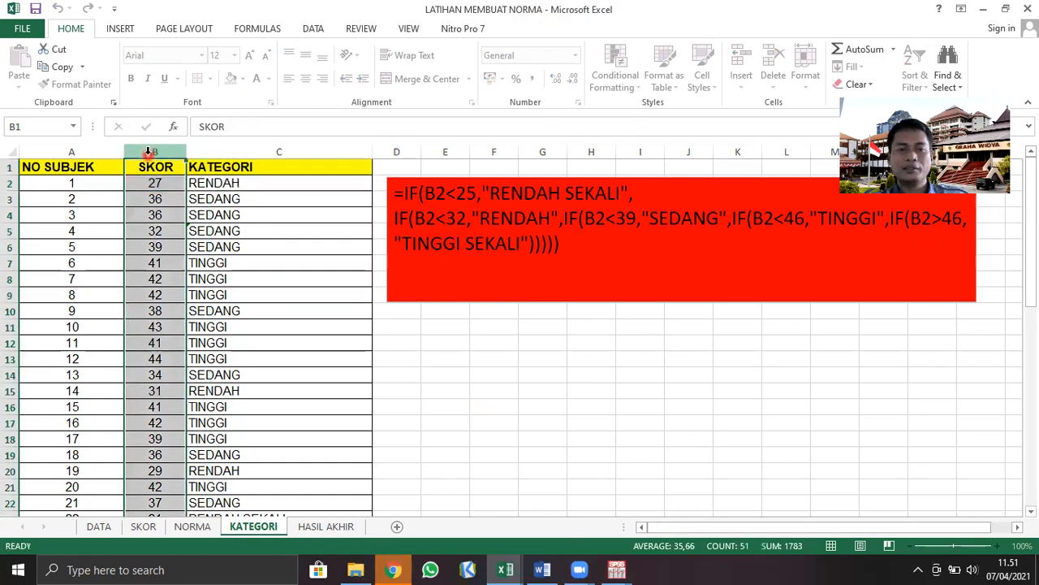
left_click(149, 183)
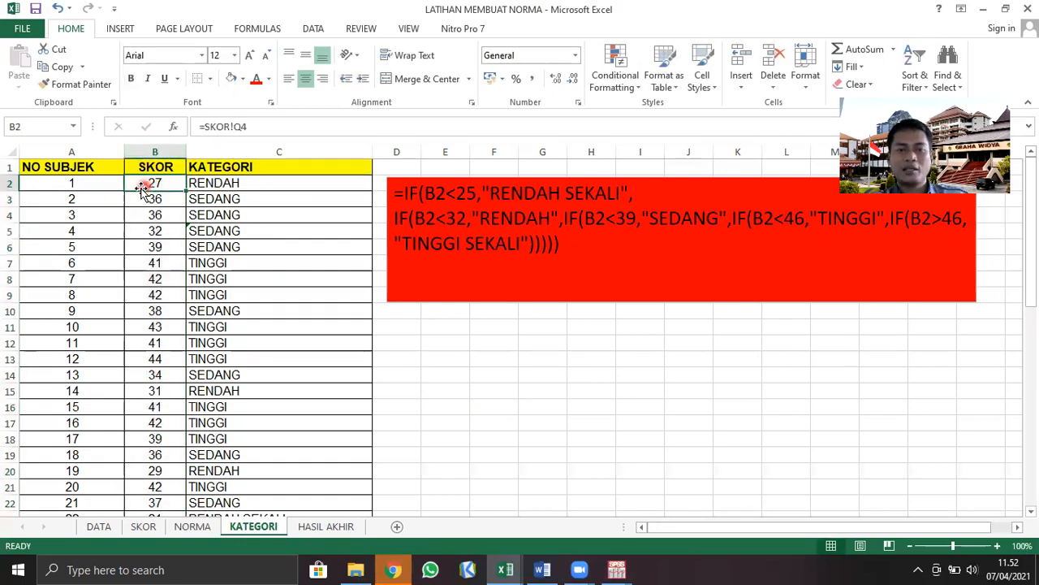
left_click(10, 183)
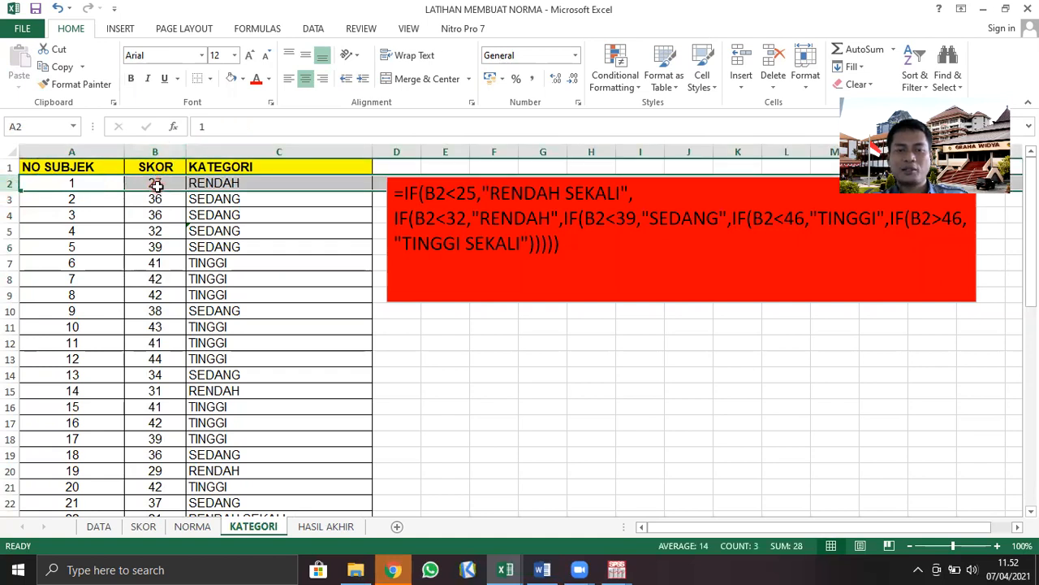
left_click(244, 183)
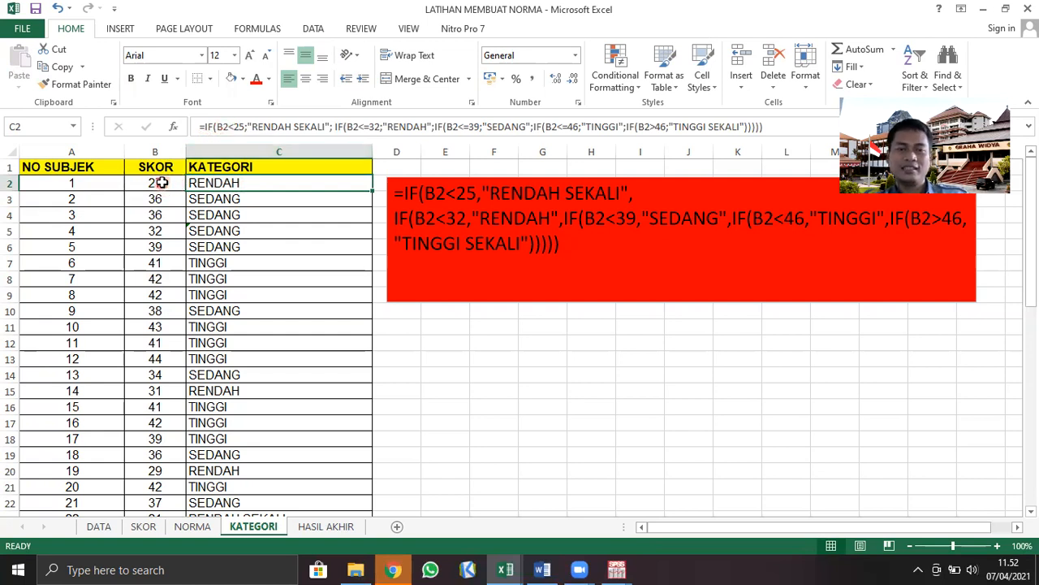
left_click(159, 151)
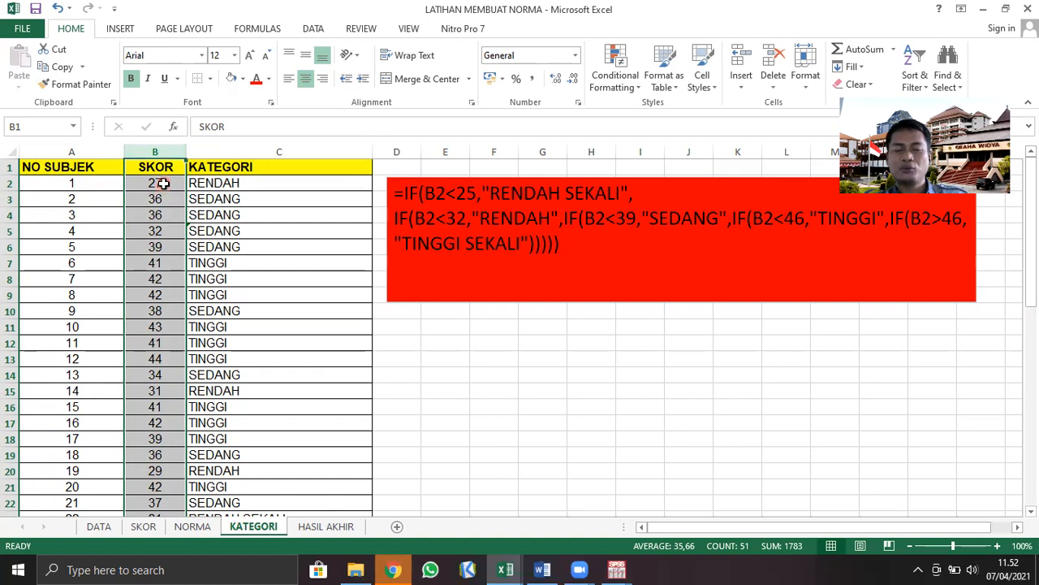
left_click(54, 183)
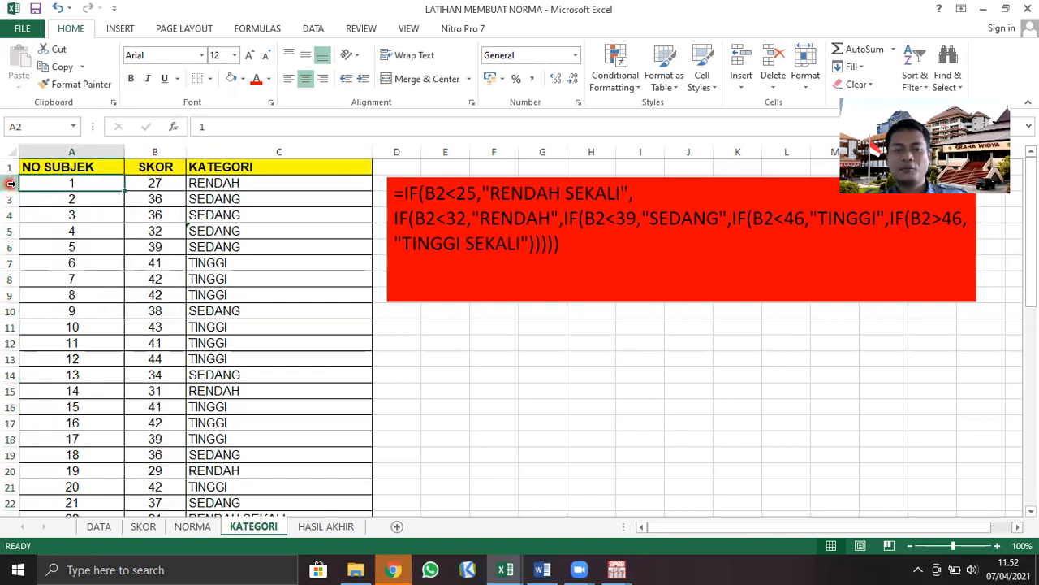
left_click(10, 183)
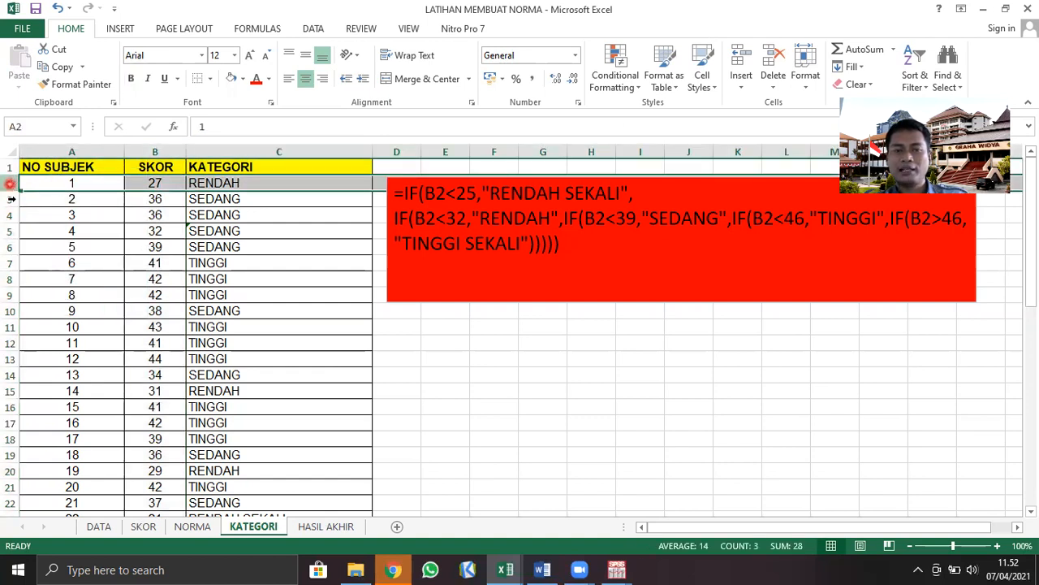
left_click(151, 152)
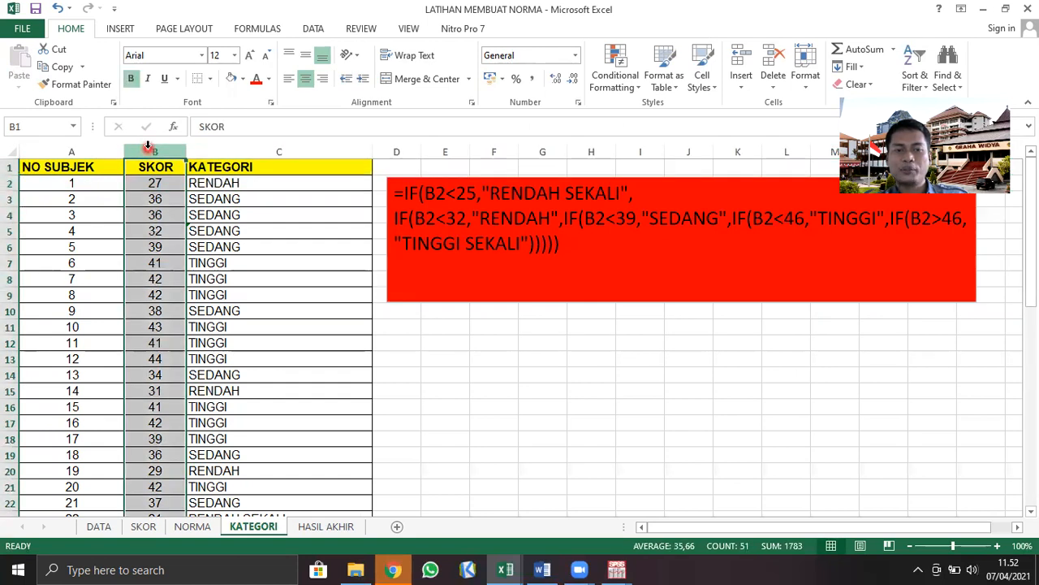
left_click(6, 183)
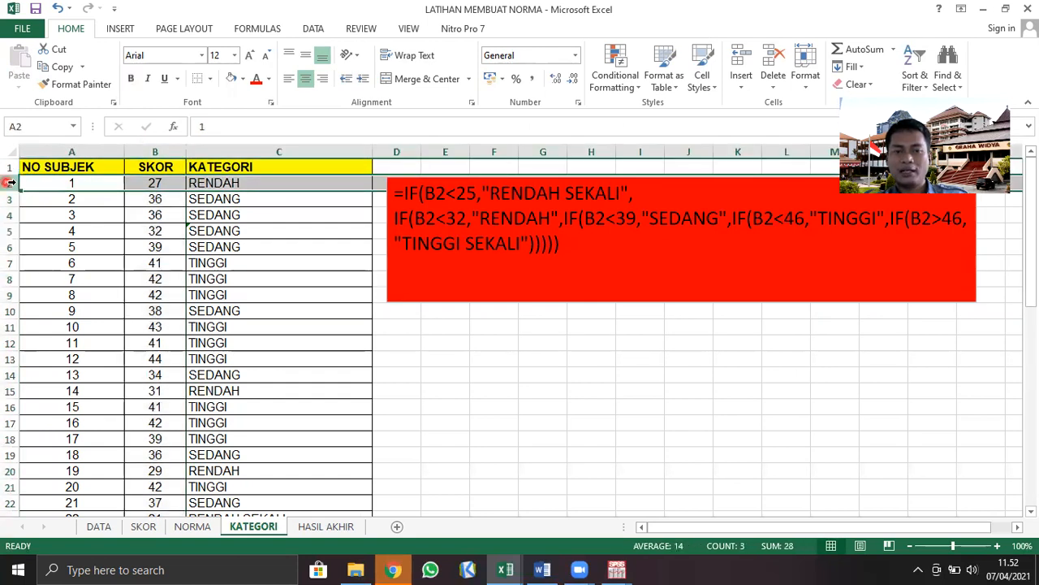
Compare the C2 formula, including its closing brackets, with the full nested IF text highlighted in the red text box
left_click(299, 182)
left_click(229, 127)
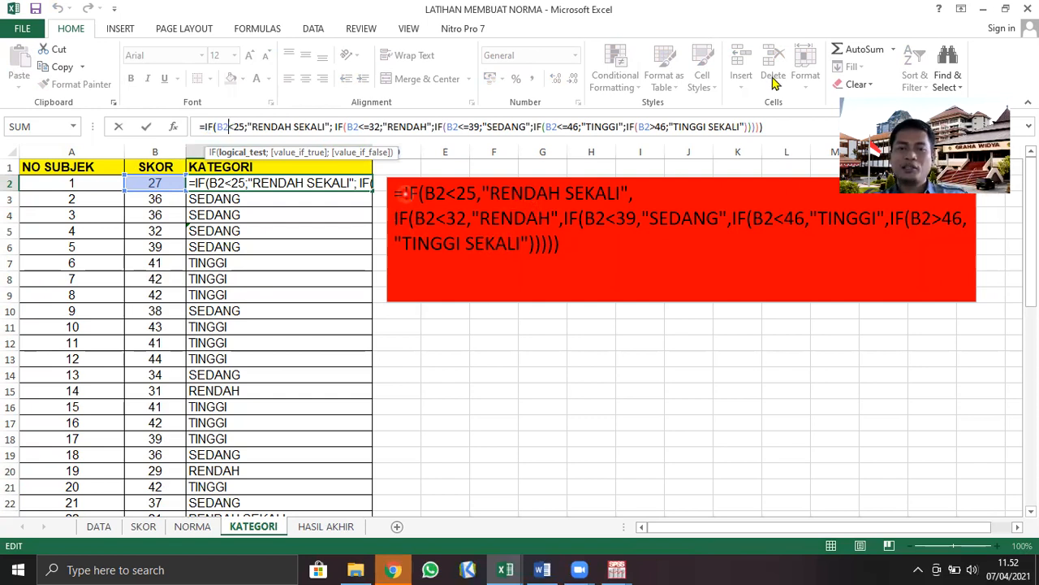
left_click(775, 126)
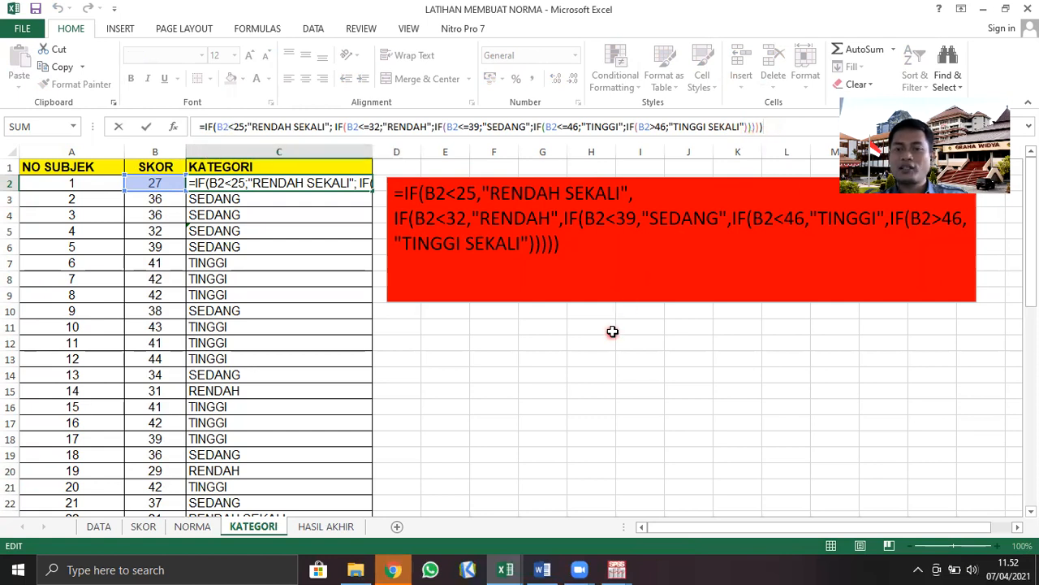
left_click(590, 254)
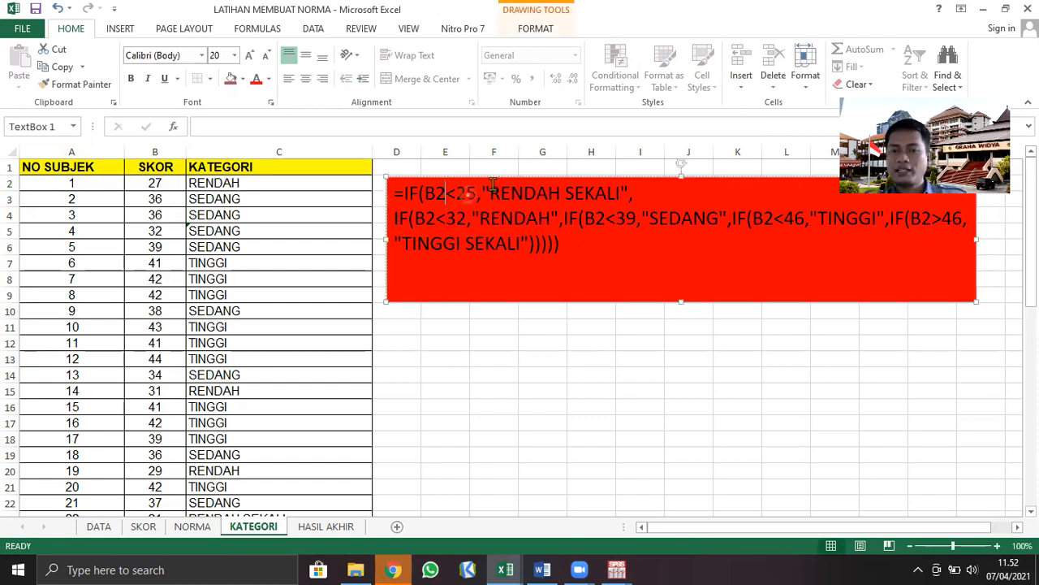
left_click_drag(395, 195, 589, 240)
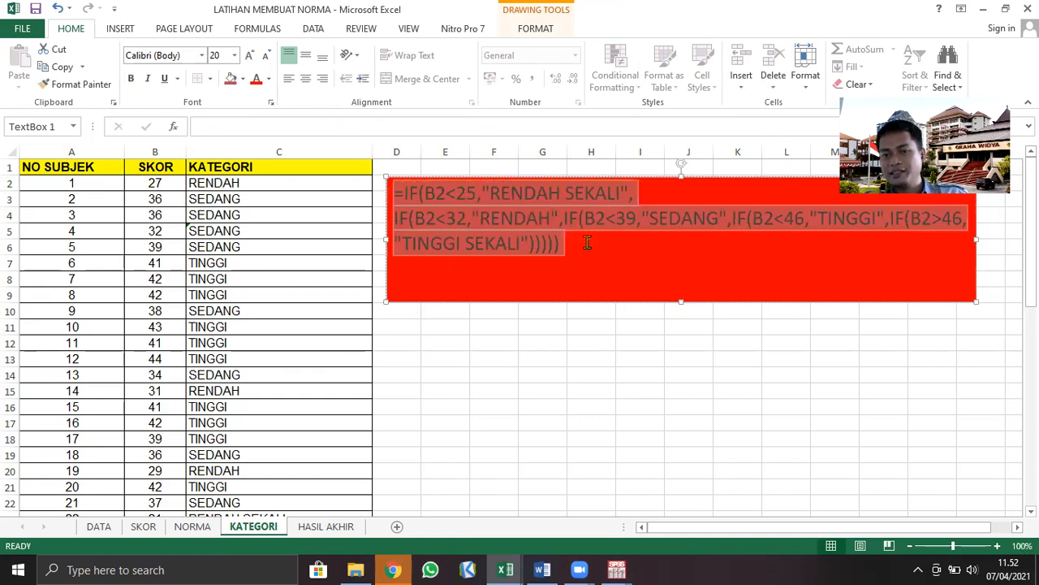
left_click(516, 293)
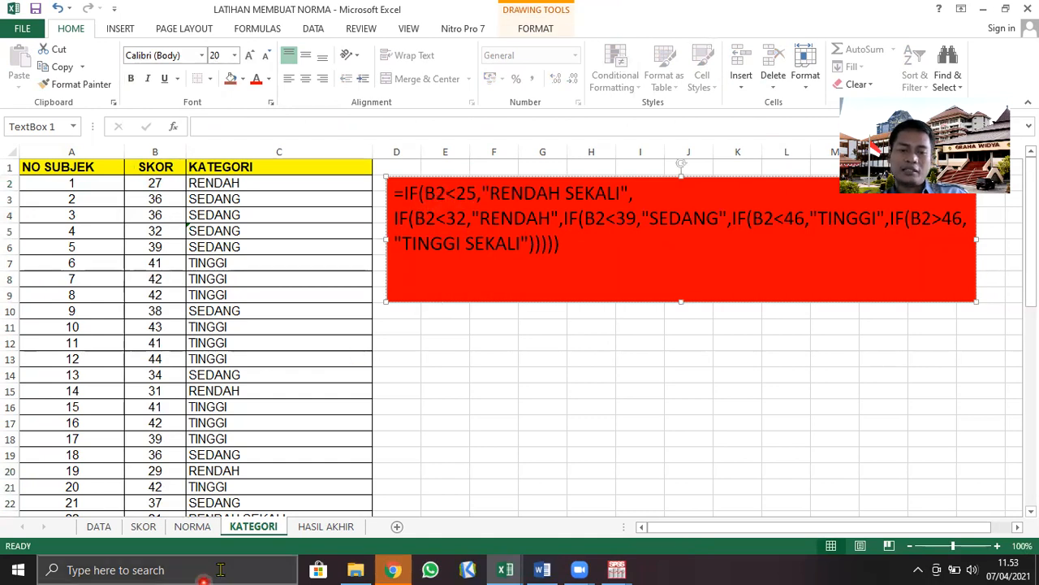
Check the RS (RENDAH SEKALI) norm in I7 on the NORMA sheet against the first condition, B2<25,"RENDAH SEKALI", in KATEGORI's text box
left_click(203, 525)
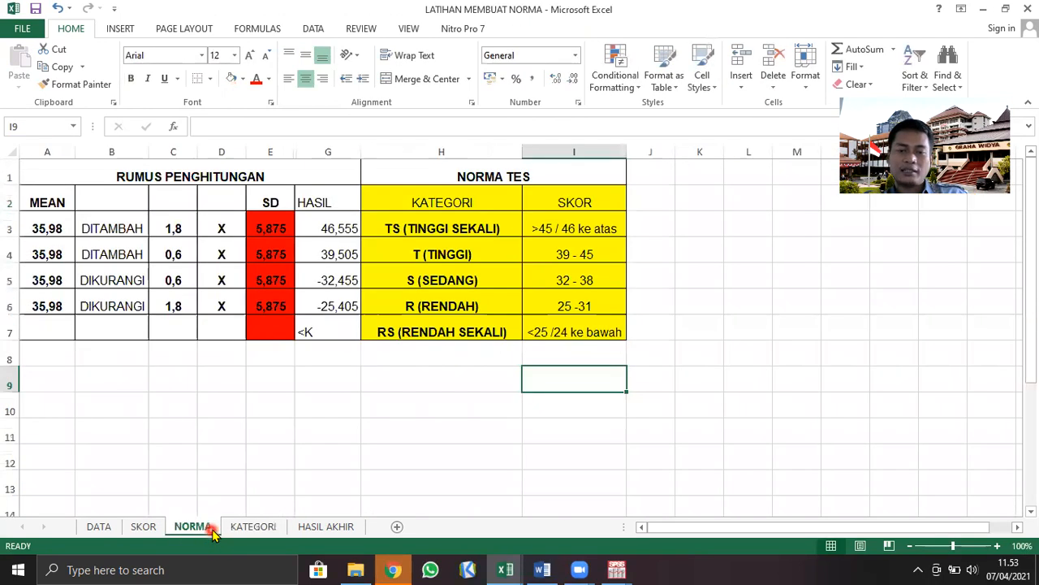
left_click(534, 337)
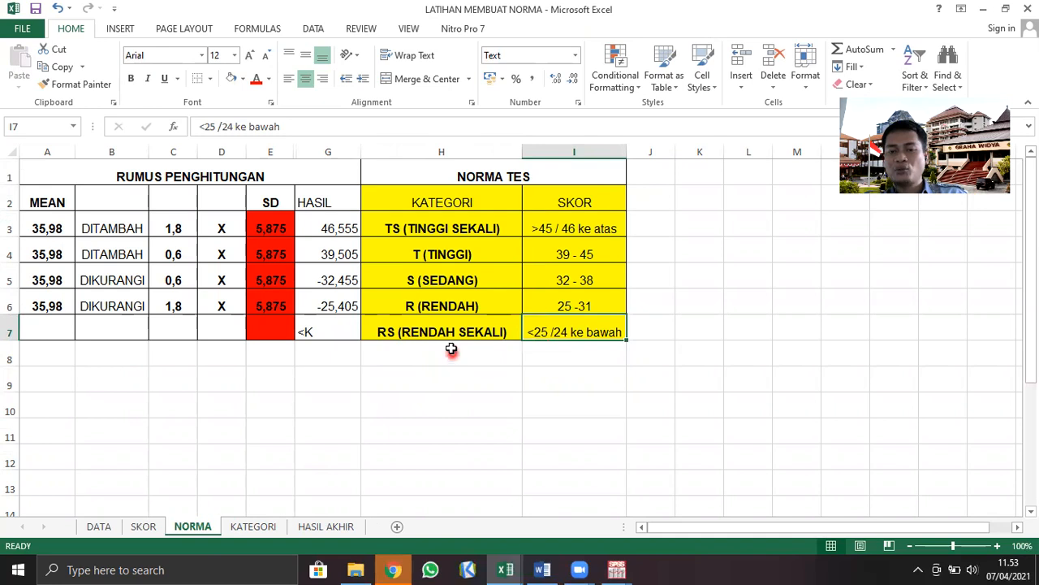
left_click(268, 526)
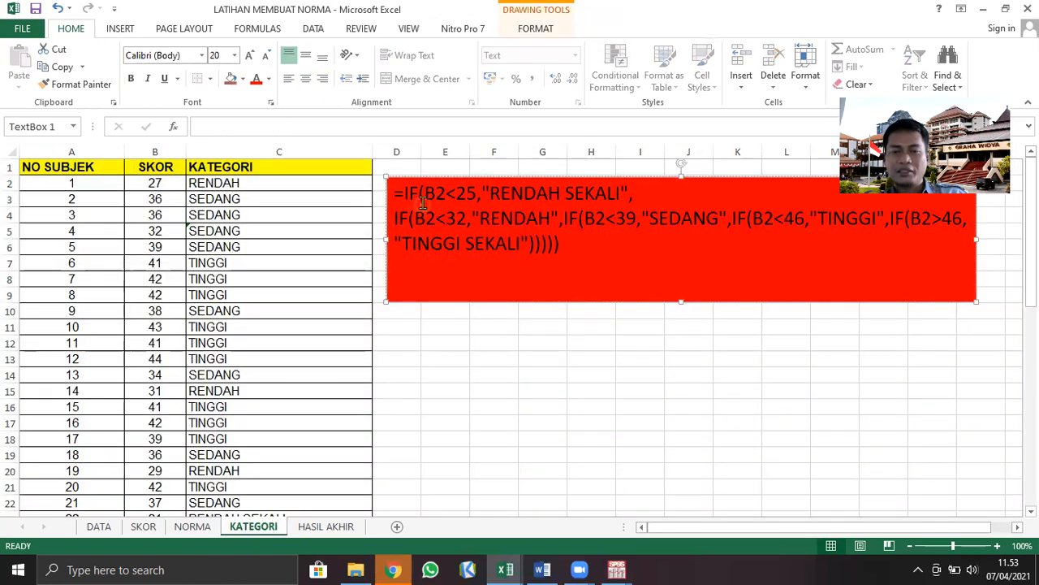
left_click_drag(445, 193, 597, 179)
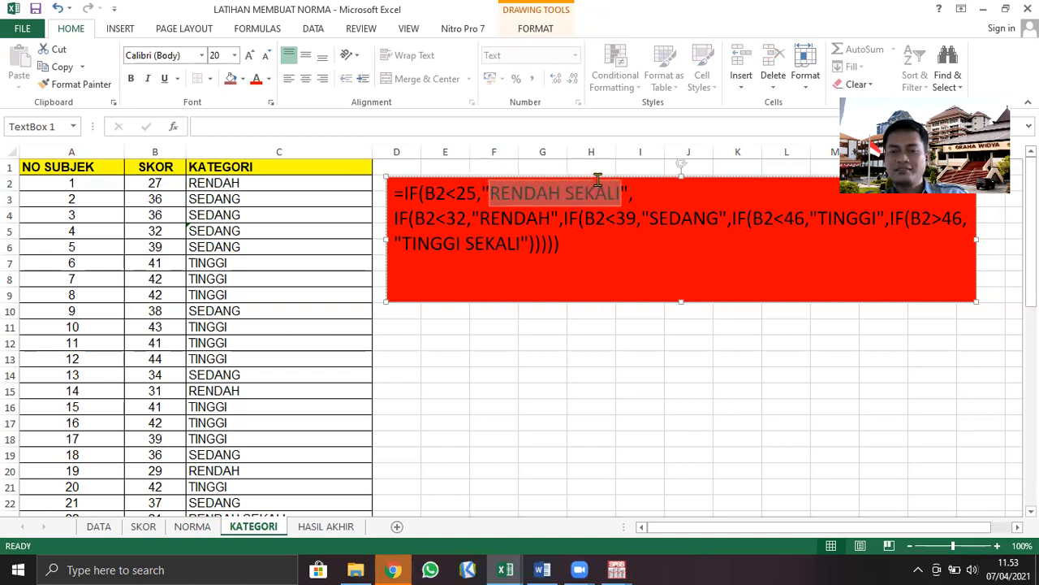
double_click(469, 192)
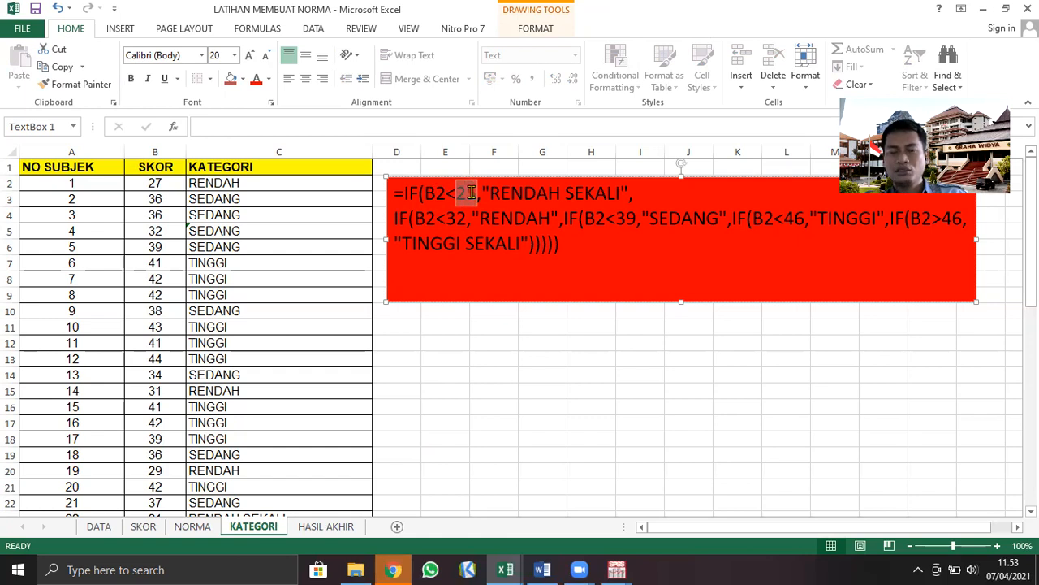
left_click_drag(471, 193, 474, 195)
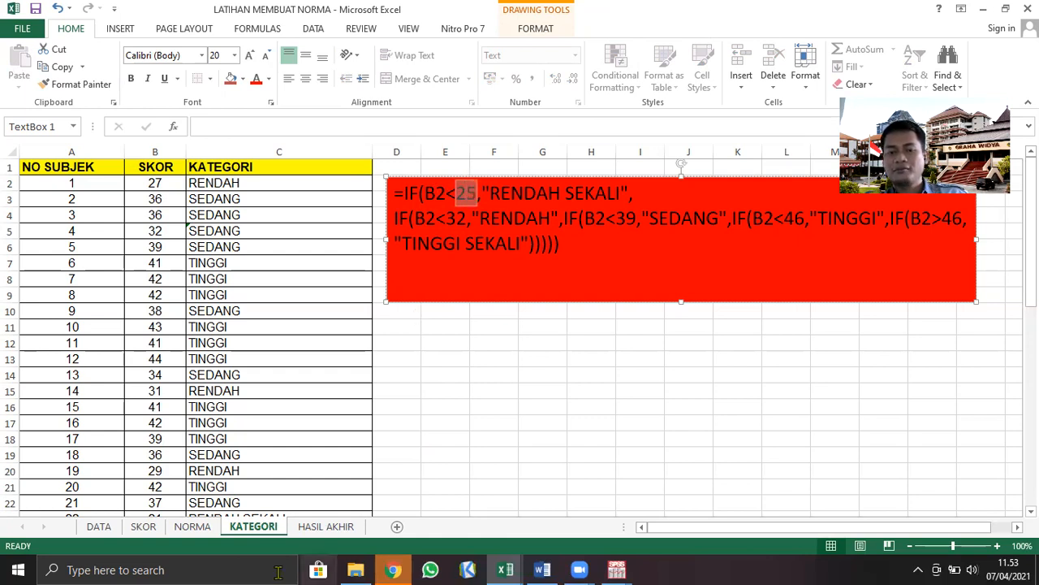
On the NORMA sheet, examine the RS (RENDAH SEKALI) and R (RENDAH) categories with their SKOR ranges
left_click(203, 528)
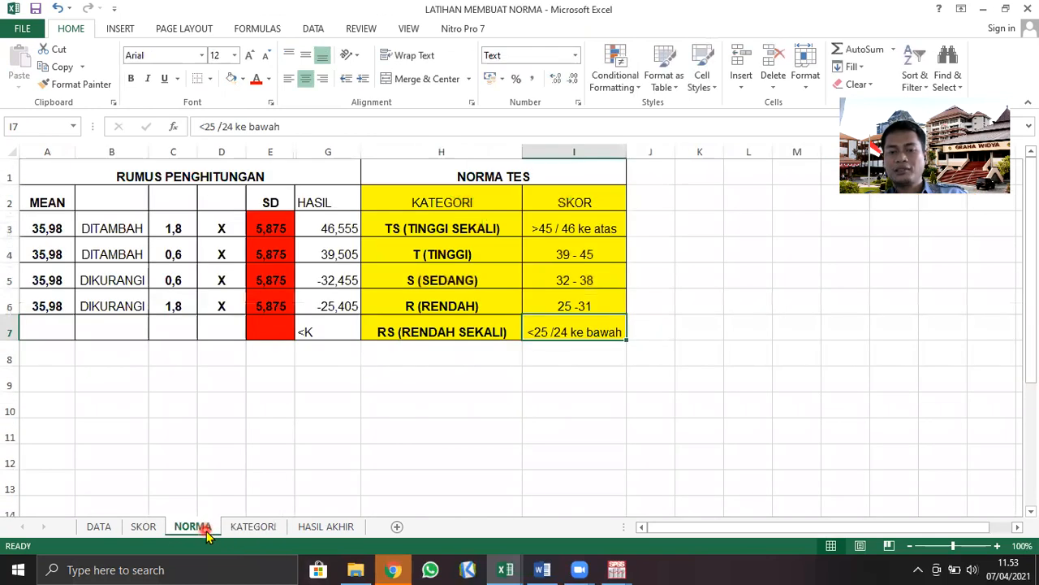
left_click(471, 402)
left_click(440, 333)
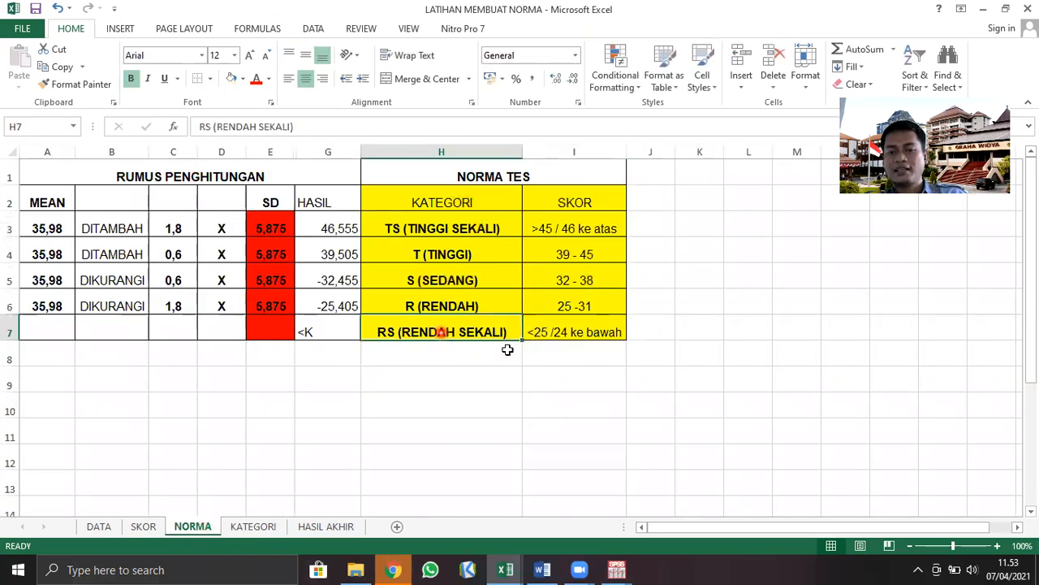
left_click(561, 339)
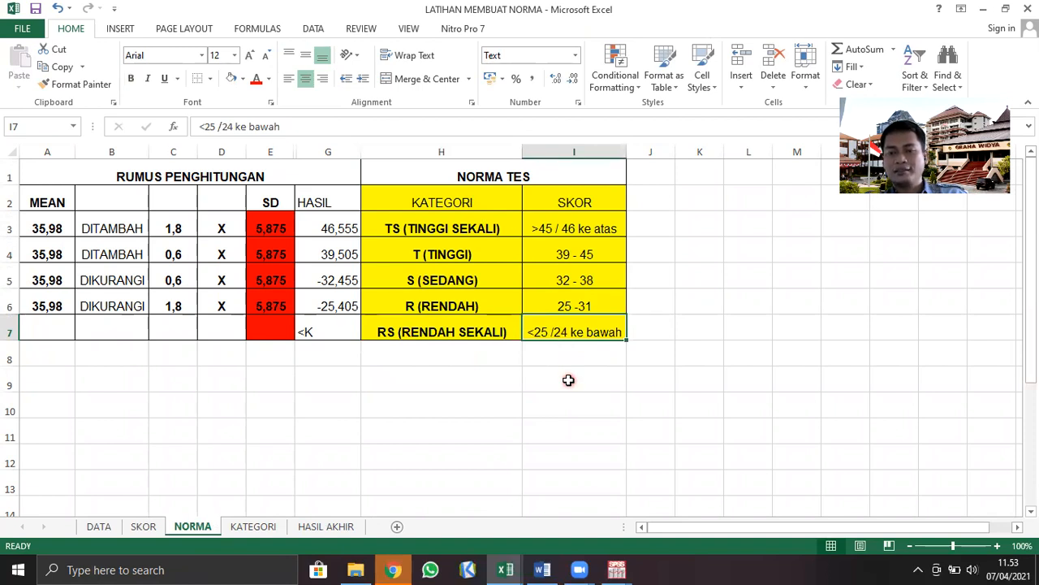
left_click(497, 297)
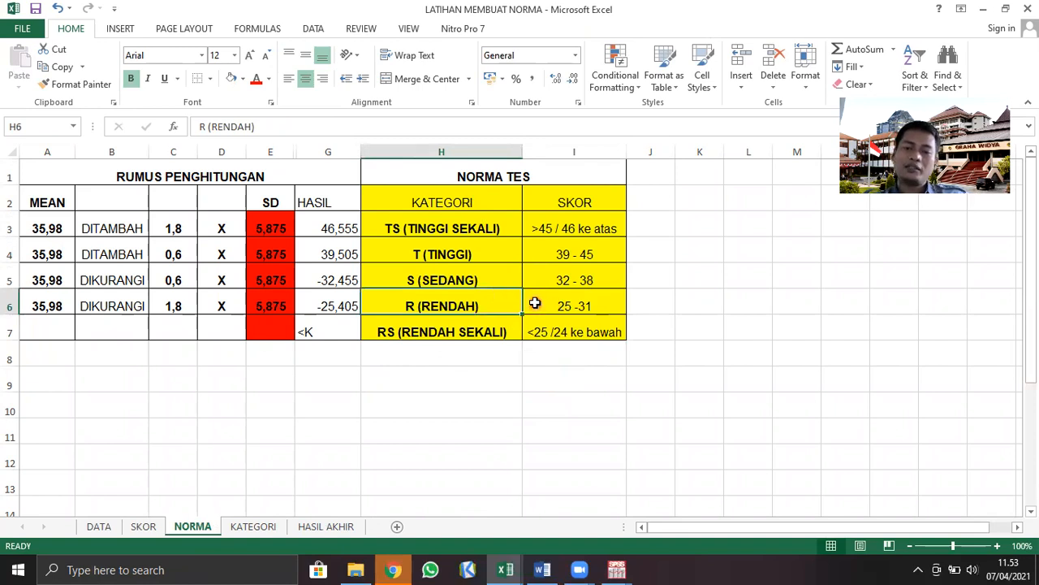
left_click(535, 303)
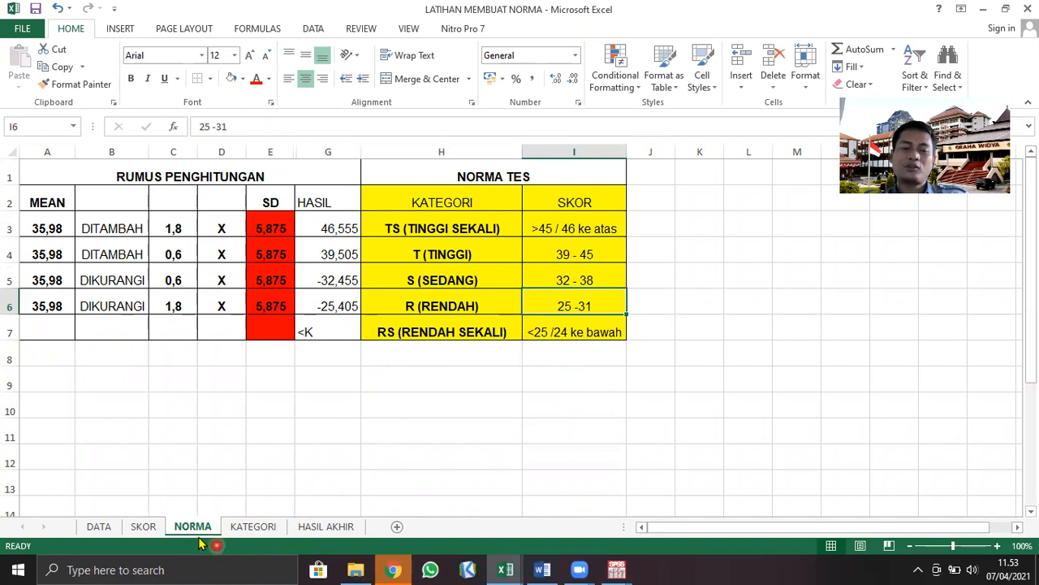
Compare the second condition, B2<32,"RENDAH", in the KATEGORI text box with the R (RENDAH) range in I6 on the NORMA sheet
left_click(249, 526)
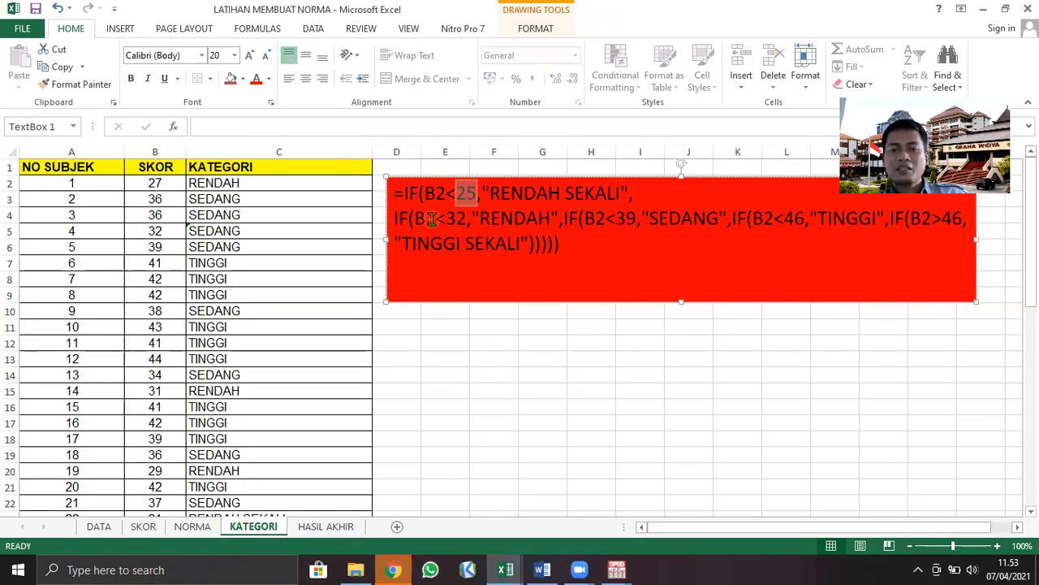
left_click(437, 218)
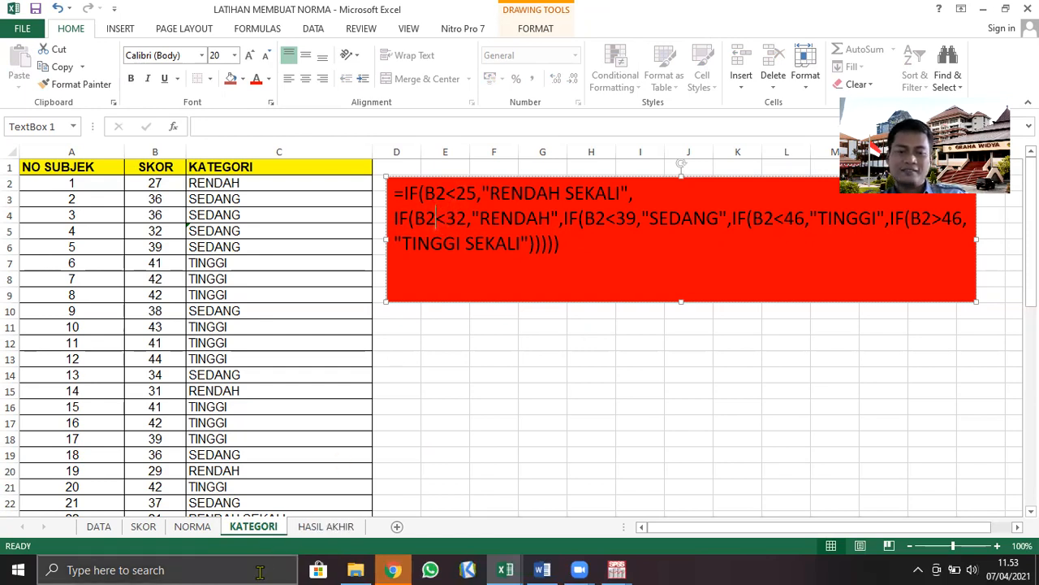
left_click(207, 534)
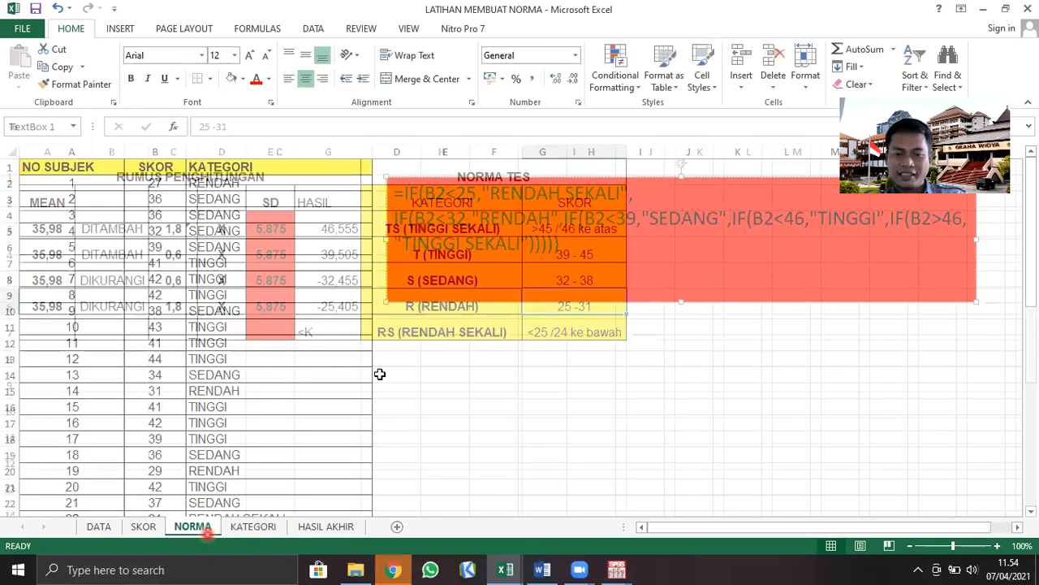
left_click(597, 307)
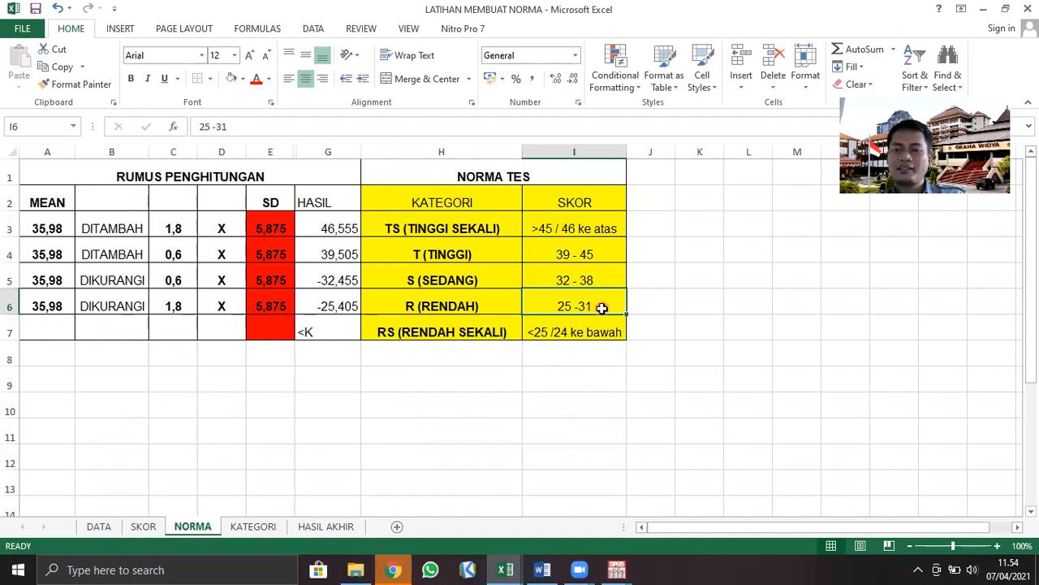
left_click(643, 295)
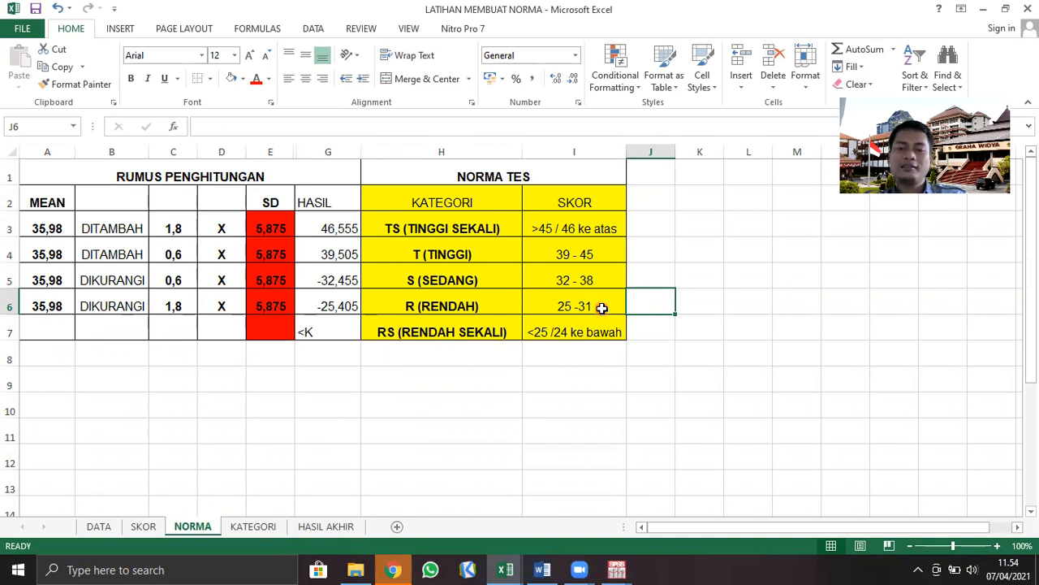
left_click(247, 527)
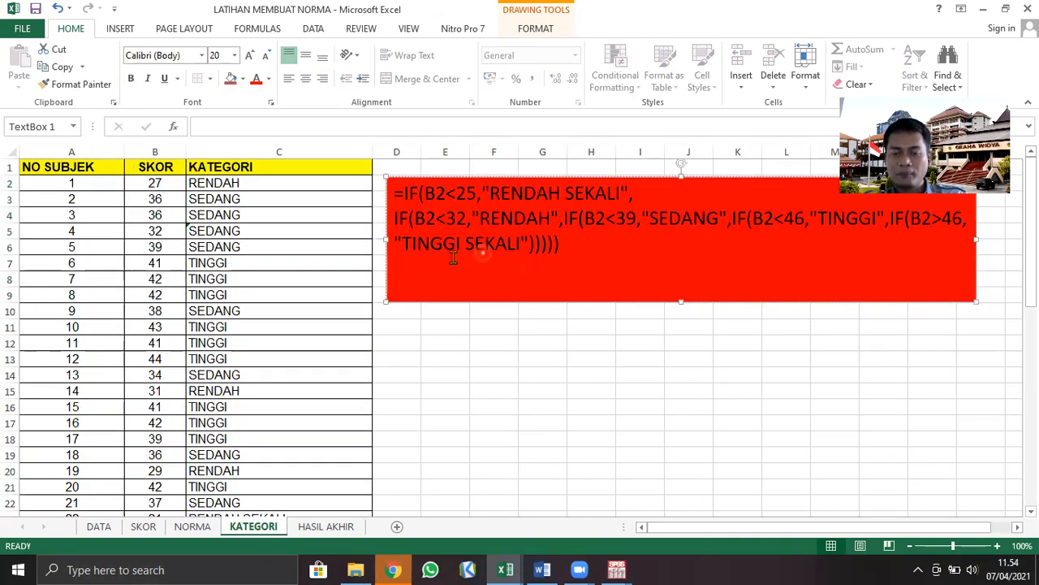
left_click(452, 217)
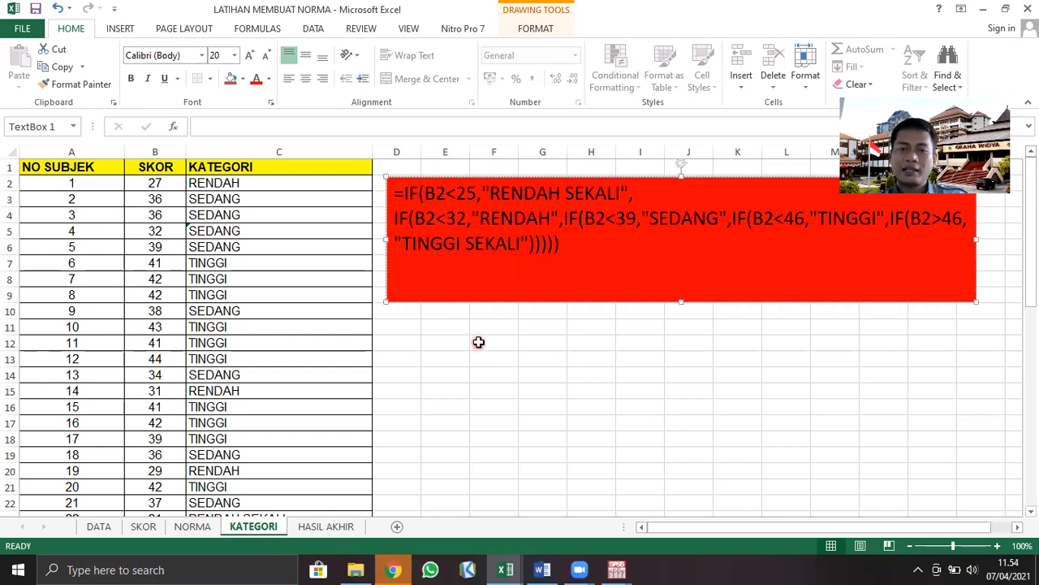
Change the RENDAH condition in the red text box formula to B2<=31
type("=")
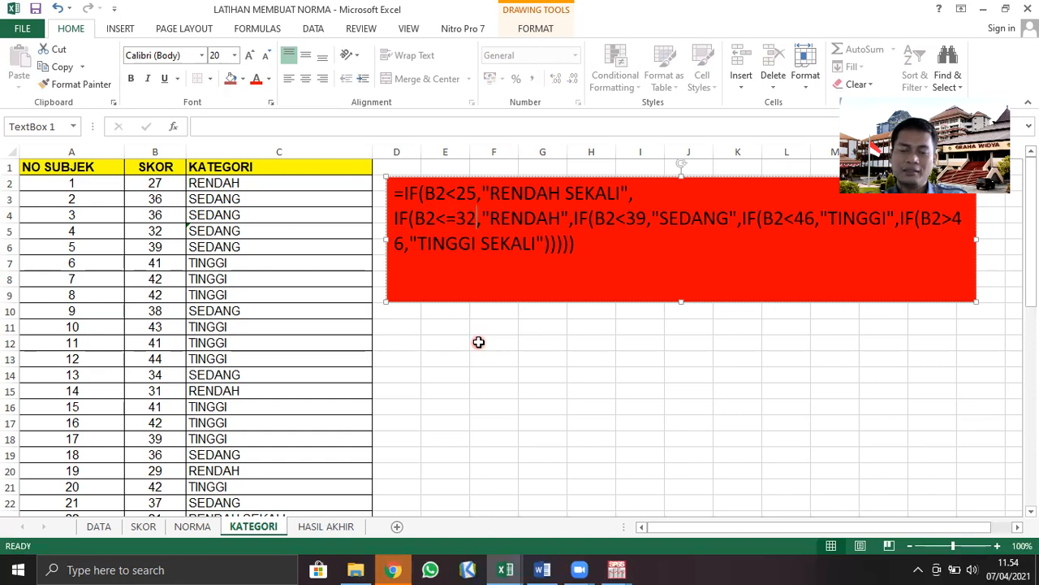
key("BackSpace")
type("1")
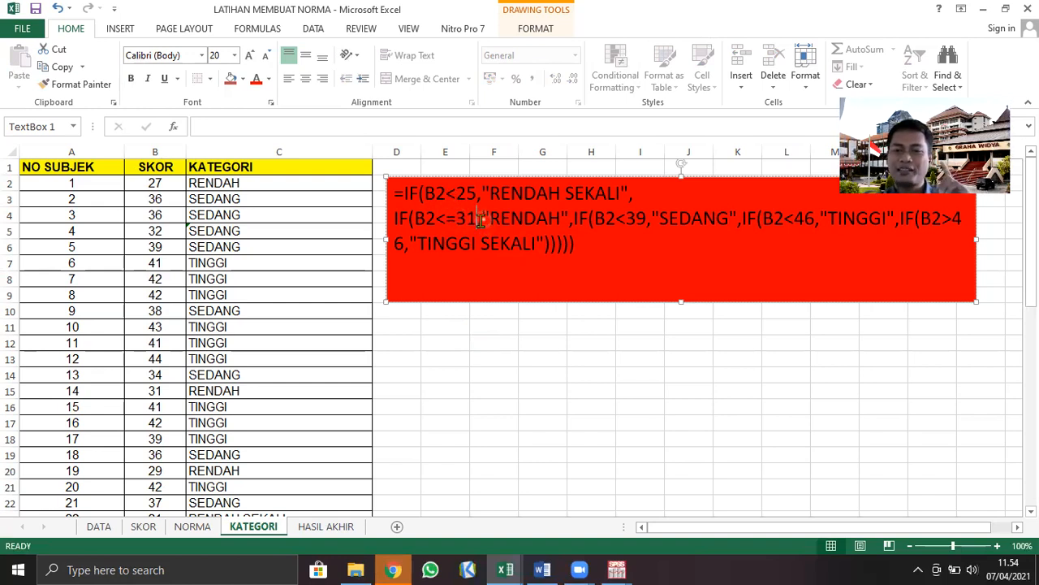
Check the S (SEDANG) range on the NORMA sheet, and change the SEDANG condition in KATEGORI's text box to B2<=38
left_click(193, 526)
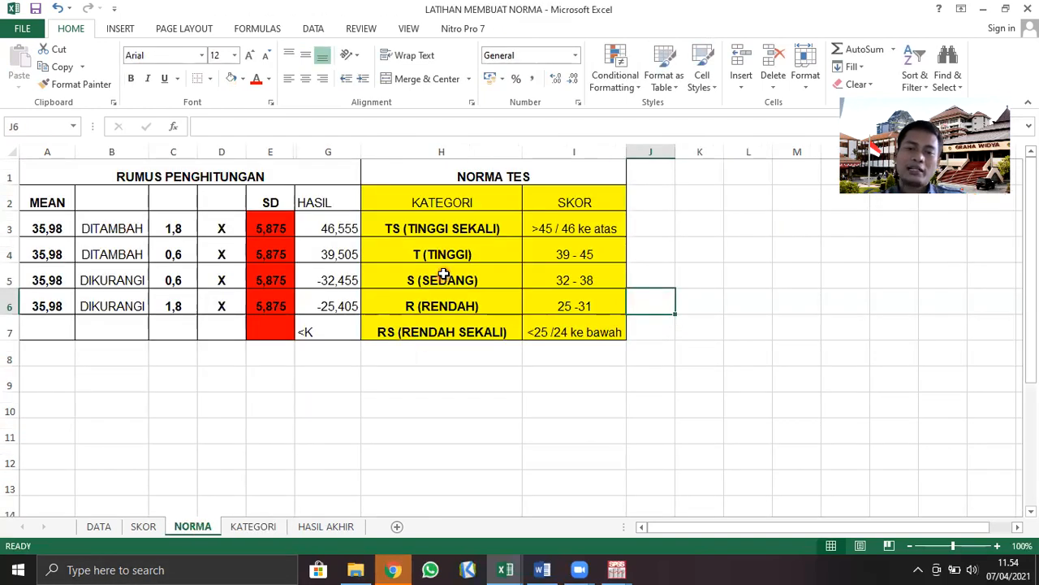
left_click(484, 279)
left_click(549, 280)
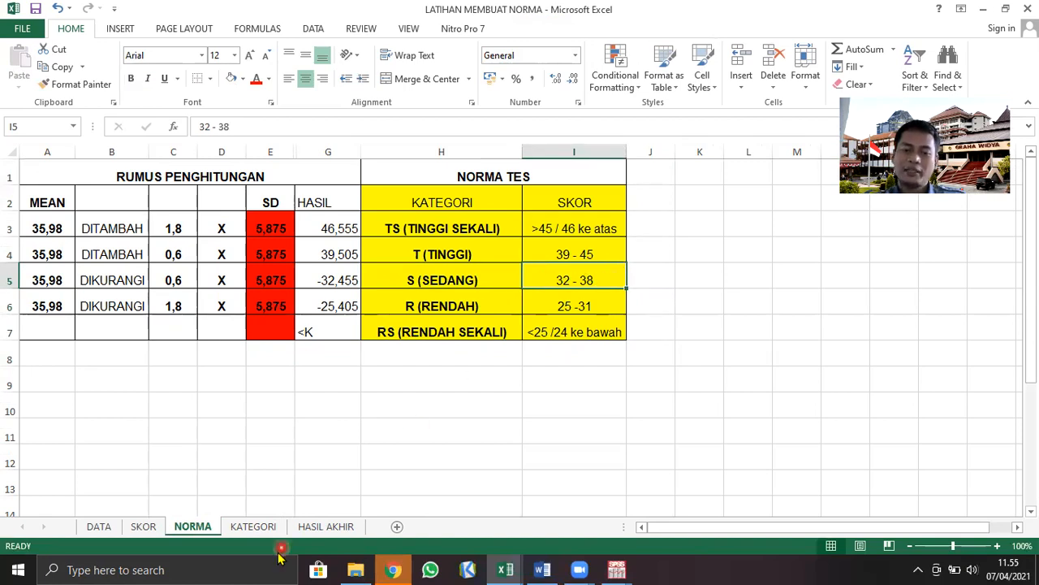
left_click(252, 526)
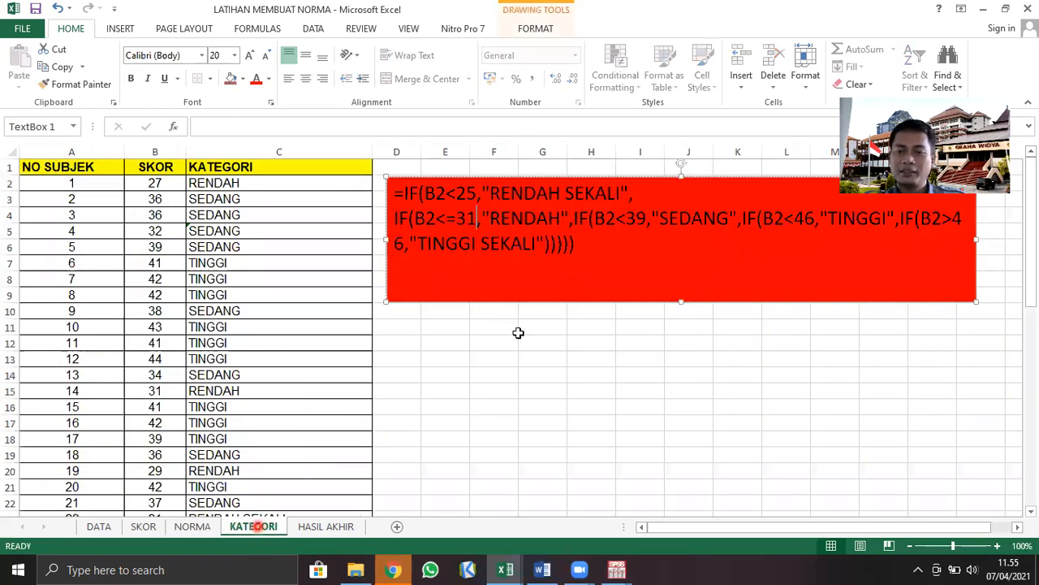
left_click(638, 216)
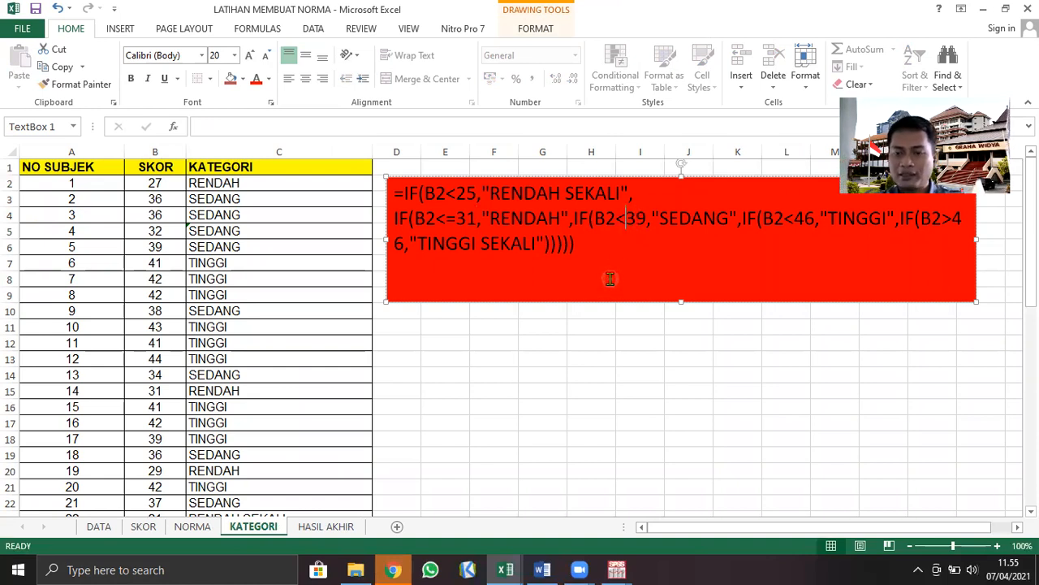
type("=")
key("Right")
key("shift+Right")
type("8")
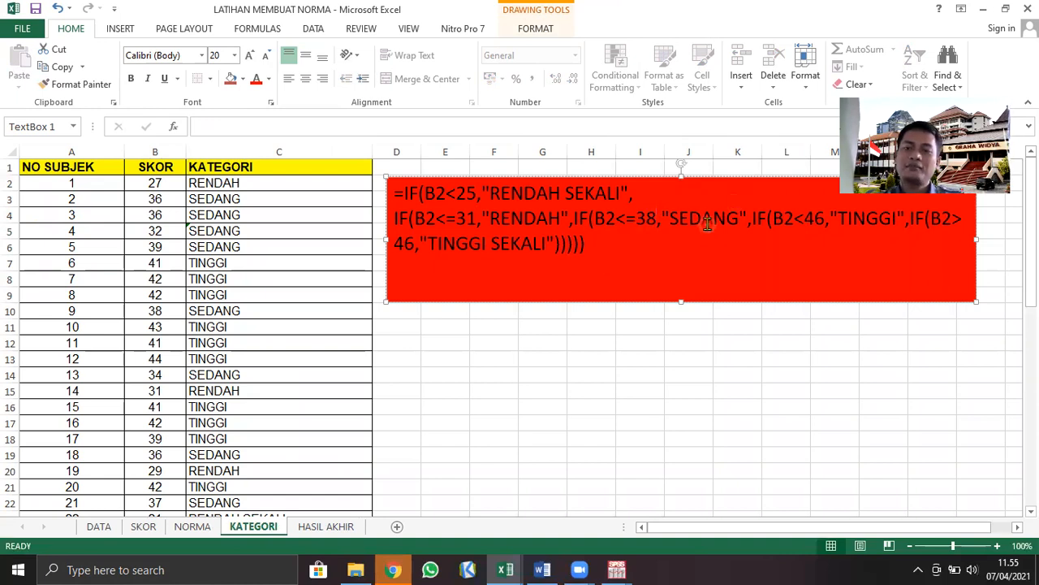
left_click_drag(658, 217, 635, 218)
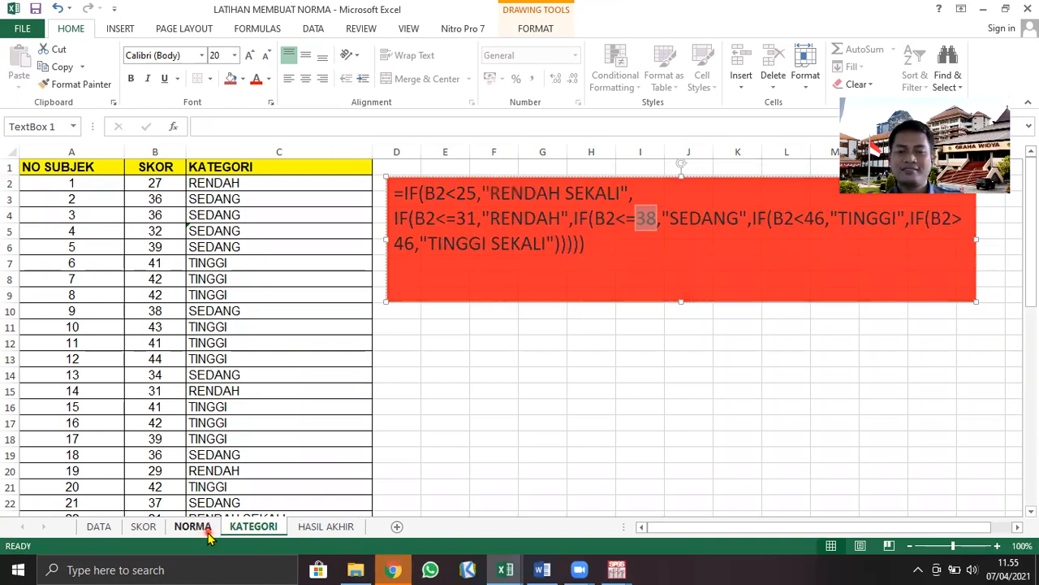
Check the T (TINGGI) range on the NORMA sheet, and change the TINGGI condition in KATEGORI's text box to B2<=45
left_click(192, 527)
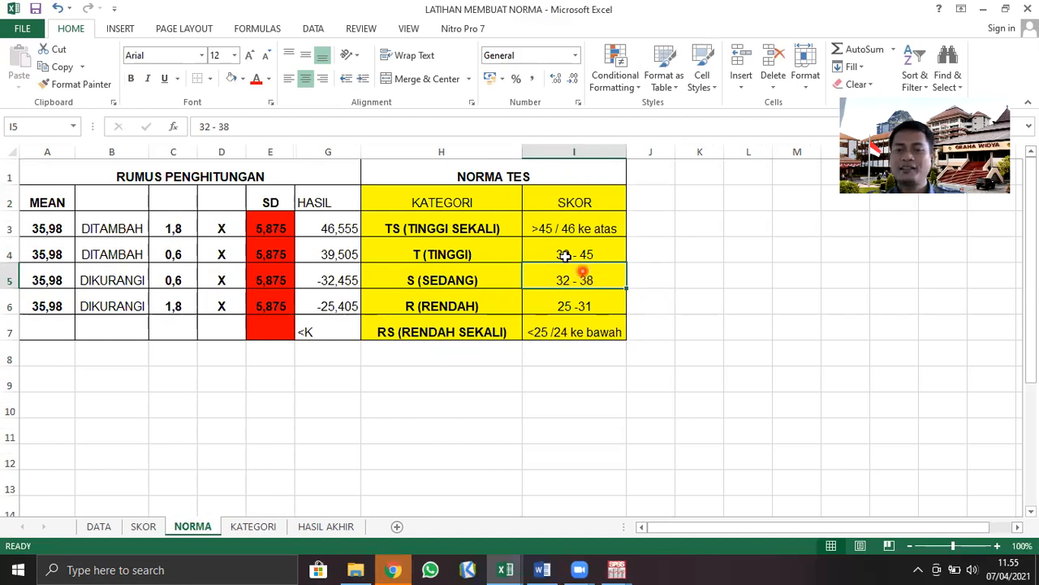
left_click(534, 253)
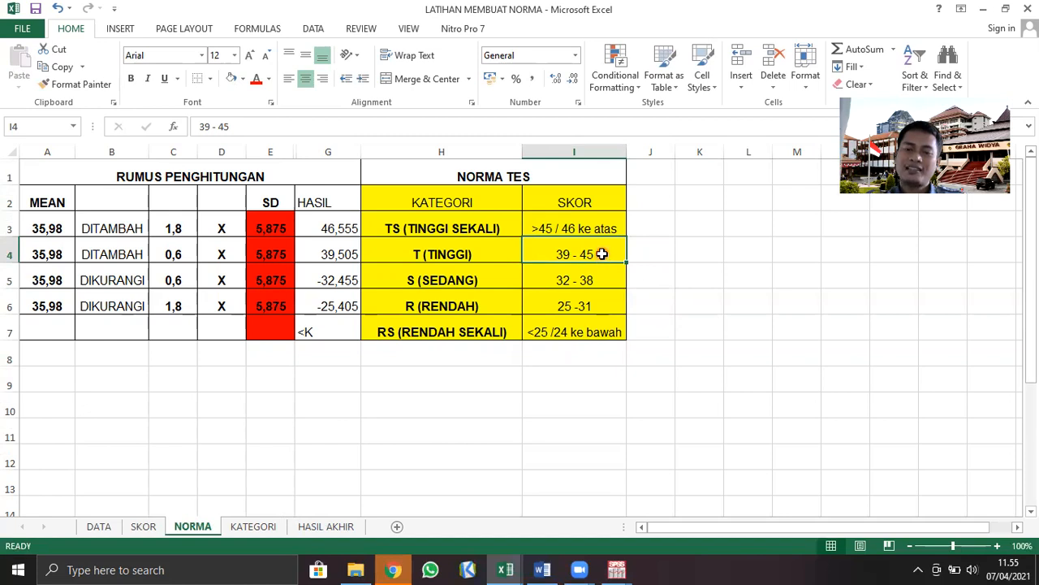
left_click(262, 526)
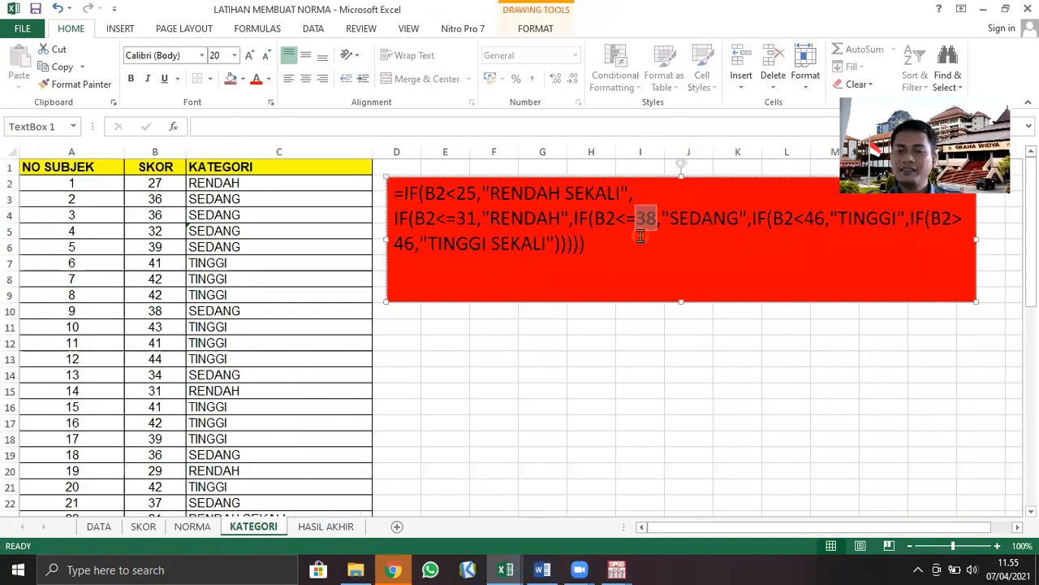
left_click(802, 220)
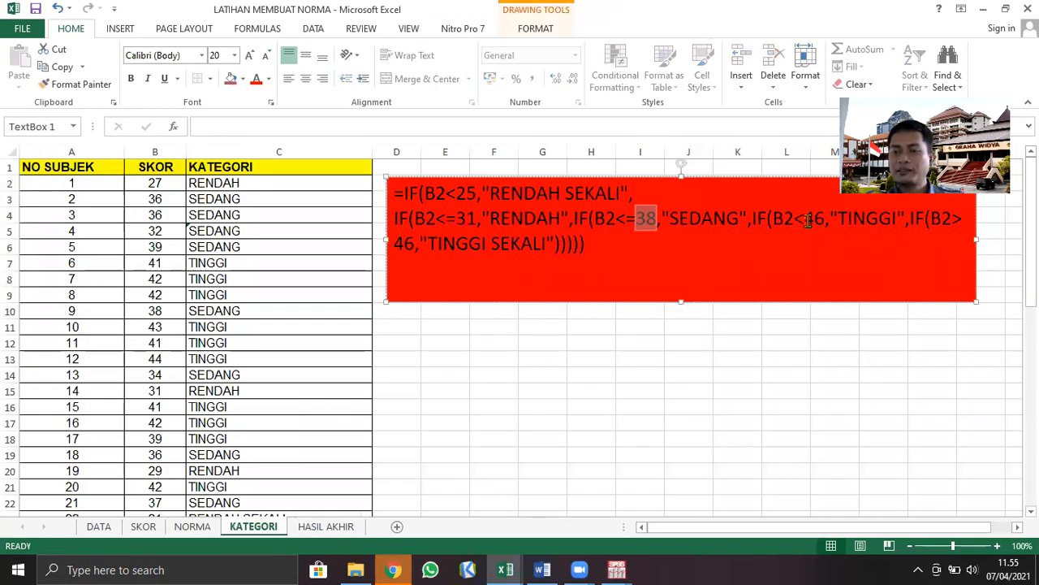
type("=")
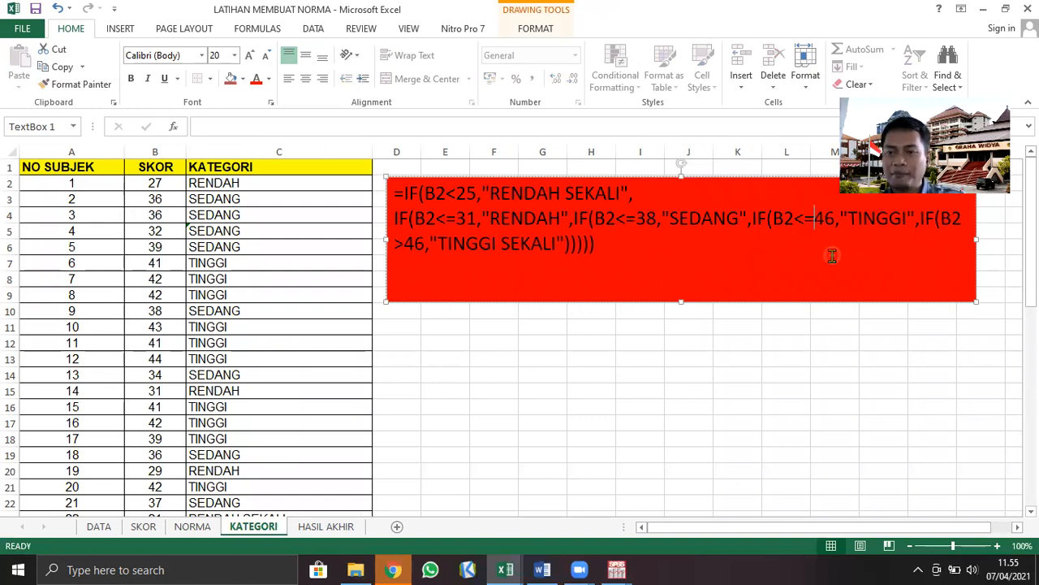
key("shift+Right")
key("shift+Right")
type("5")
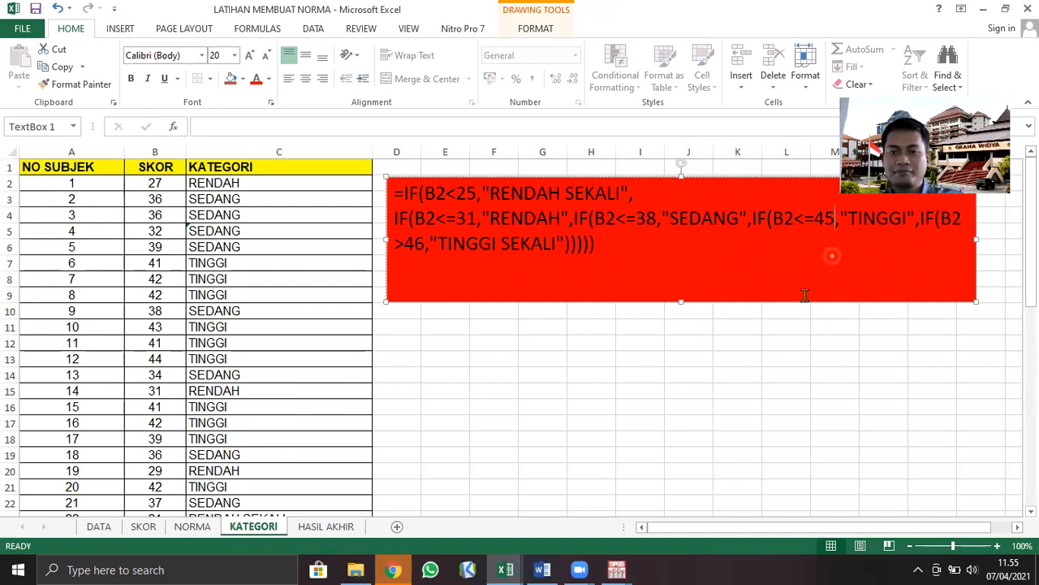
left_click(811, 218)
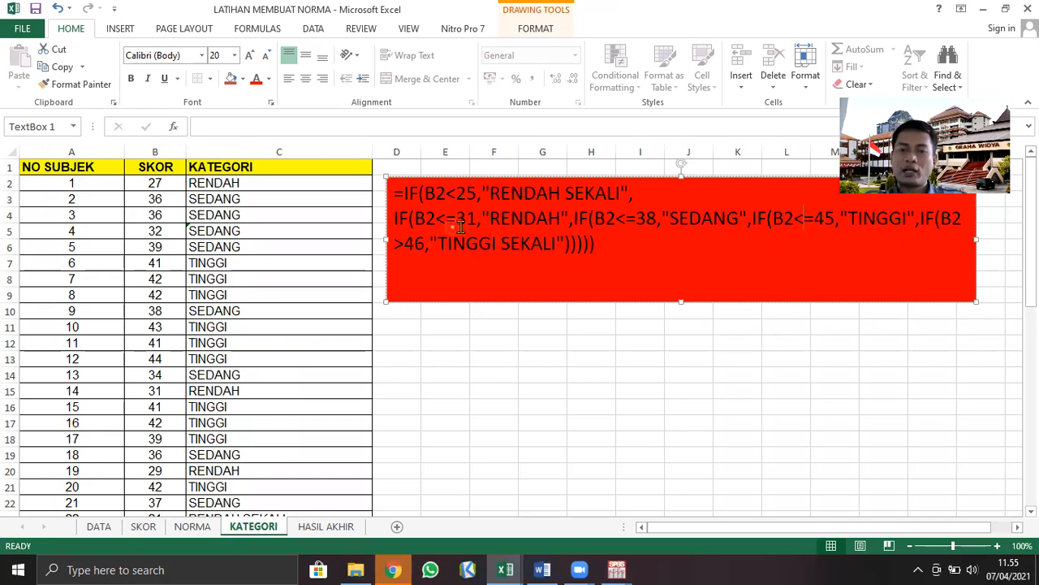
On the NORMA sheet, note the conditions <=31 in J6 beside R (RENDAH) and <=38 in J5 beside S (SEDANG)
left_click_drag(457, 218, 469, 219)
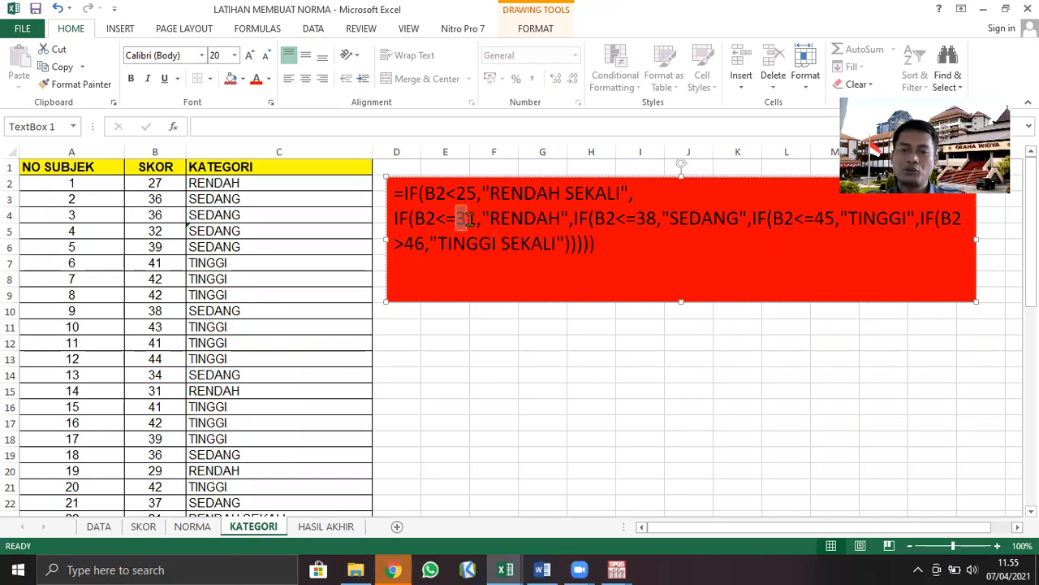
left_click(193, 527)
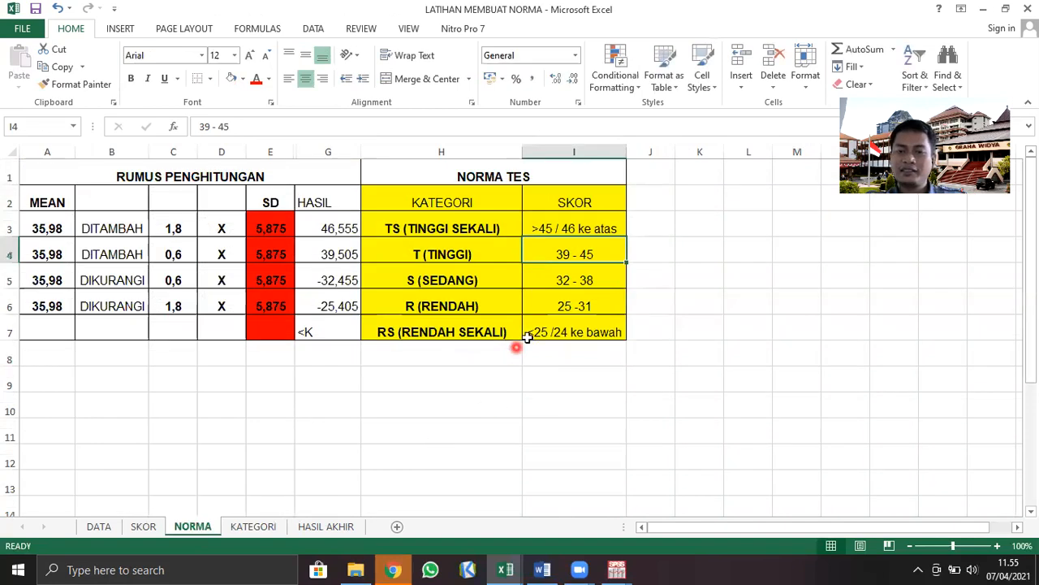
left_click(604, 304)
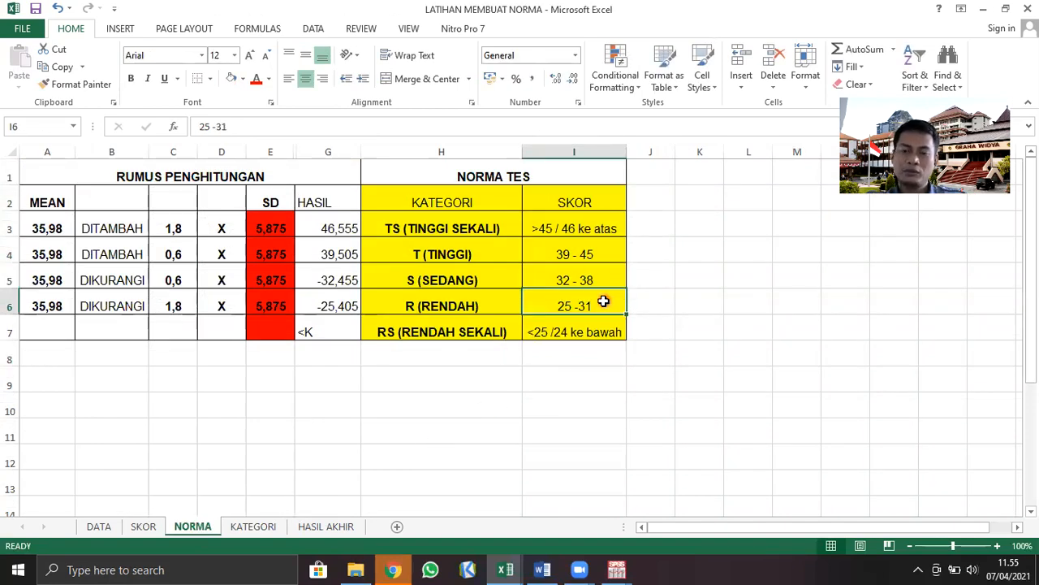
left_click(657, 299)
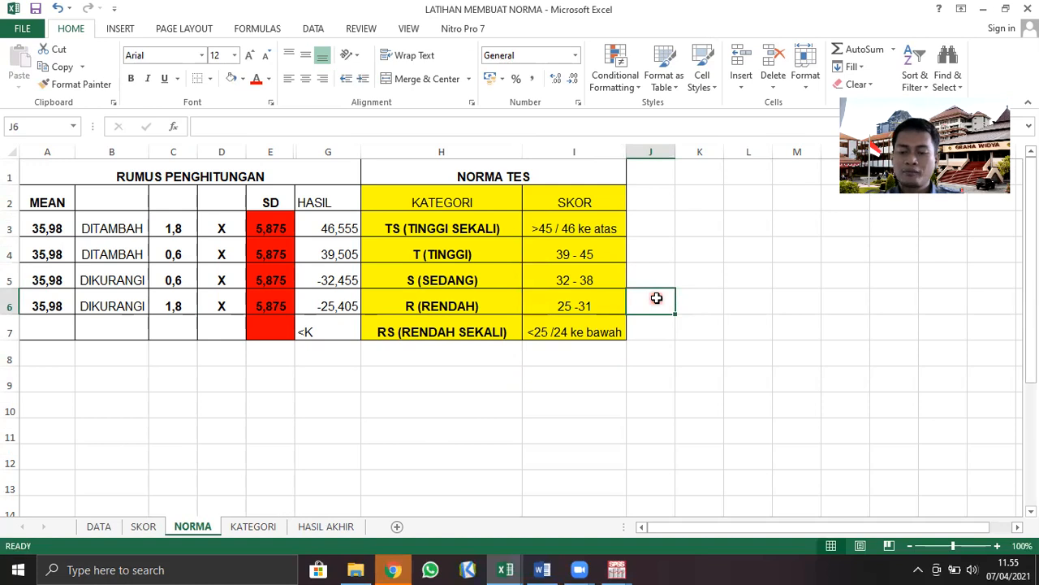
type("<")
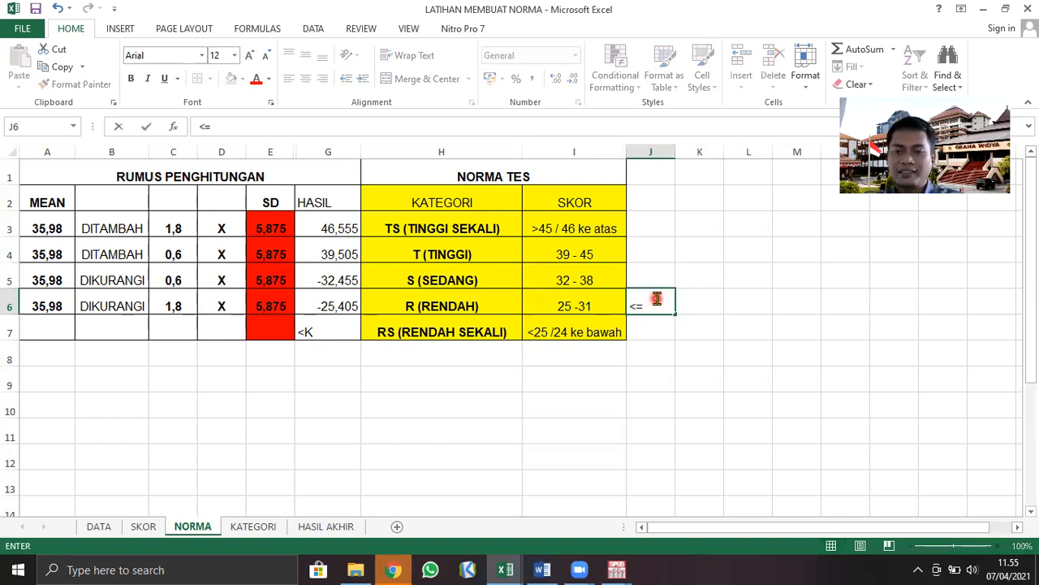
type("=31")
left_click(660, 275)
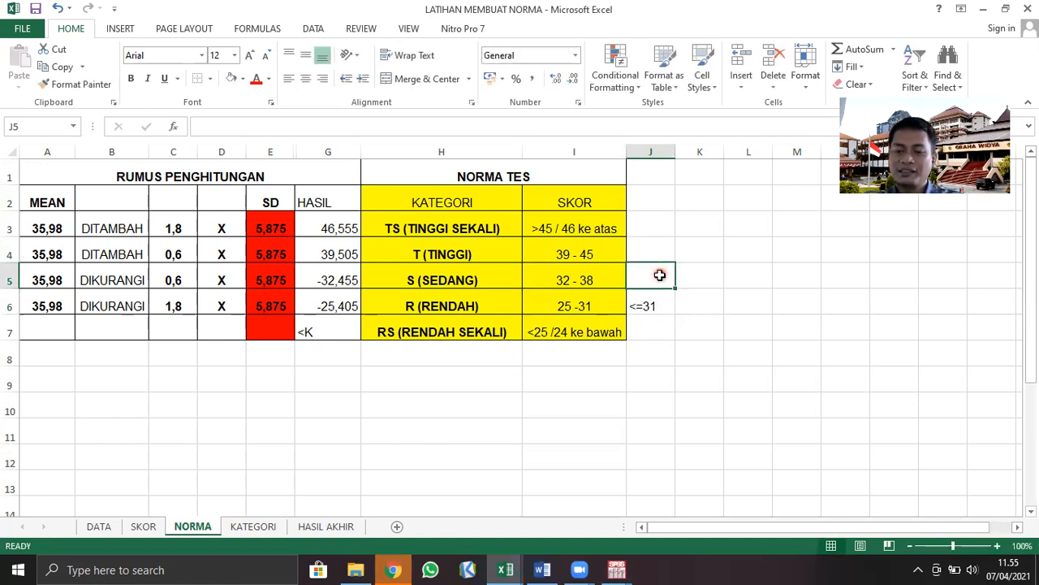
type("<")
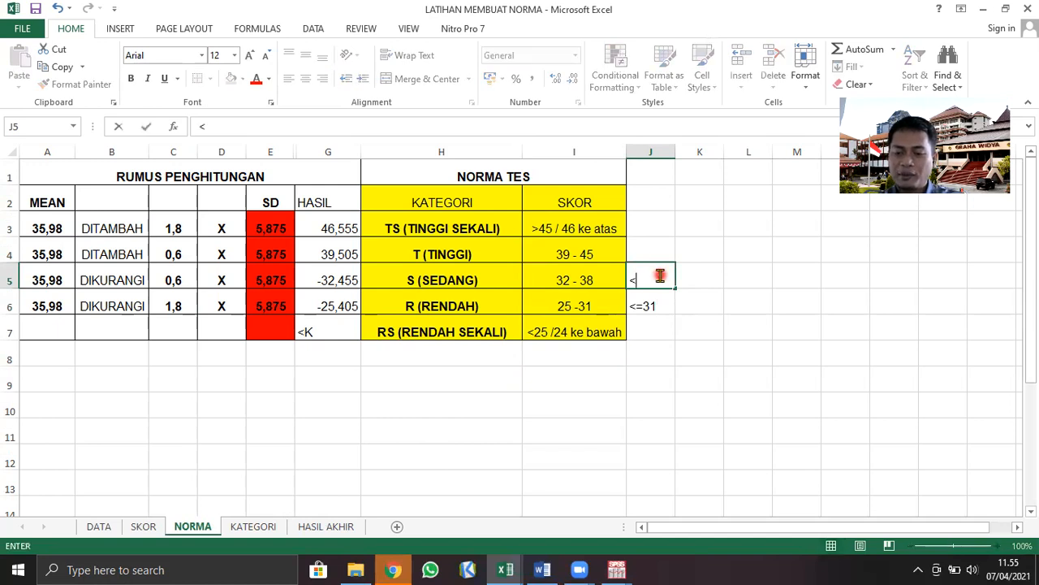
type("=38")
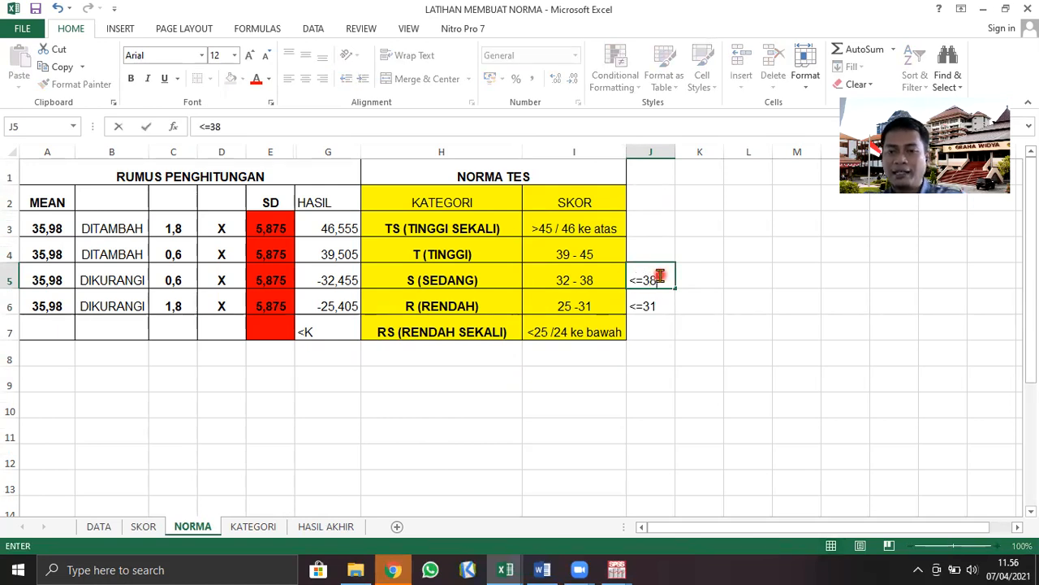
Note the conditions <=45 in J4 beside T (TINGGI) and <25 in J7 beside RS (RENDAH SEKALI)
left_click(649, 246)
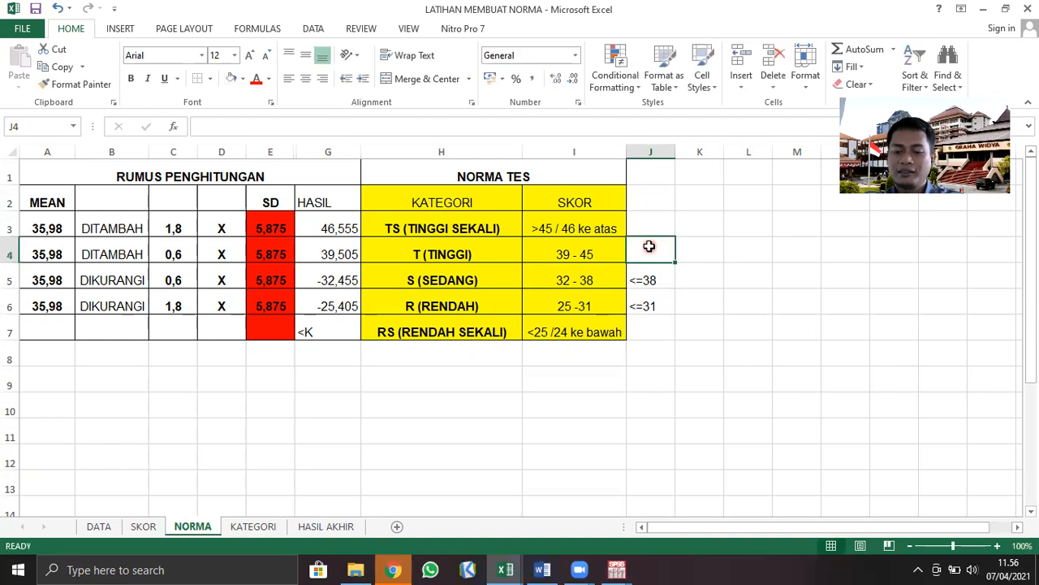
type("<=45")
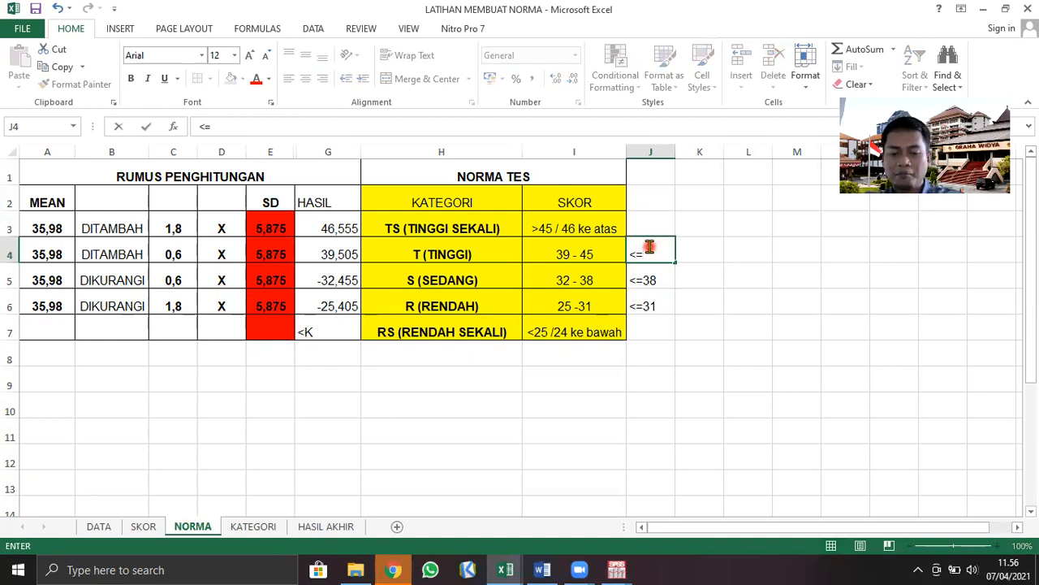
left_click(652, 331)
type("<25")
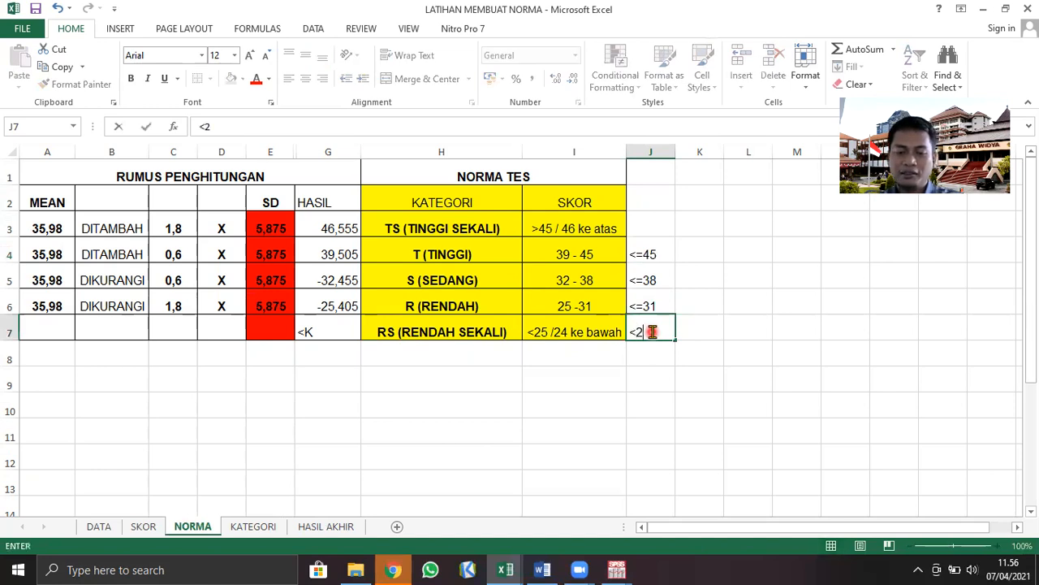
Change the TINGGI SEKALI condition in the KATEGORI sheet's text box formula to B2>45
left_click(254, 527)
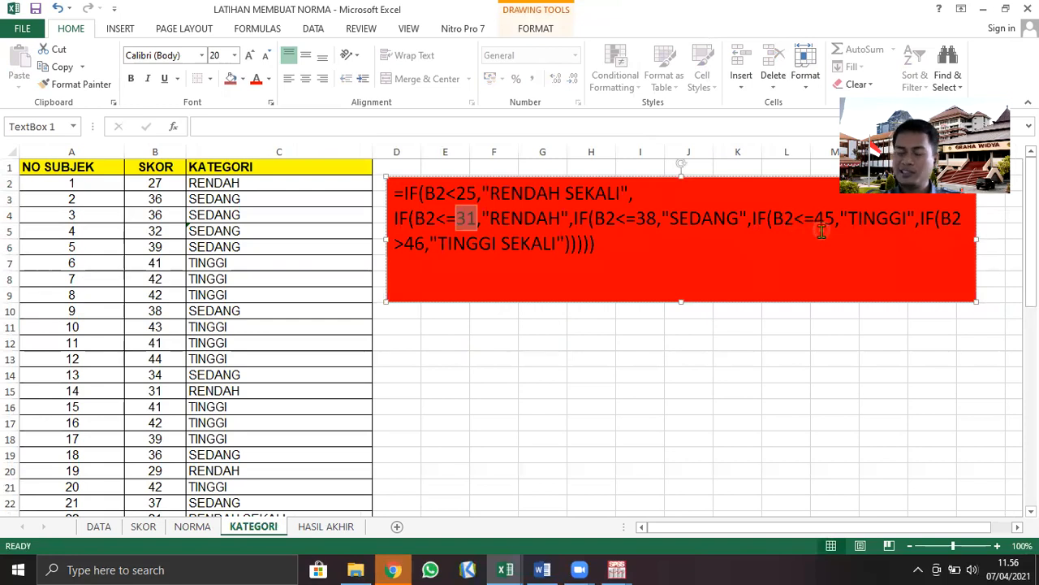
left_click(926, 241)
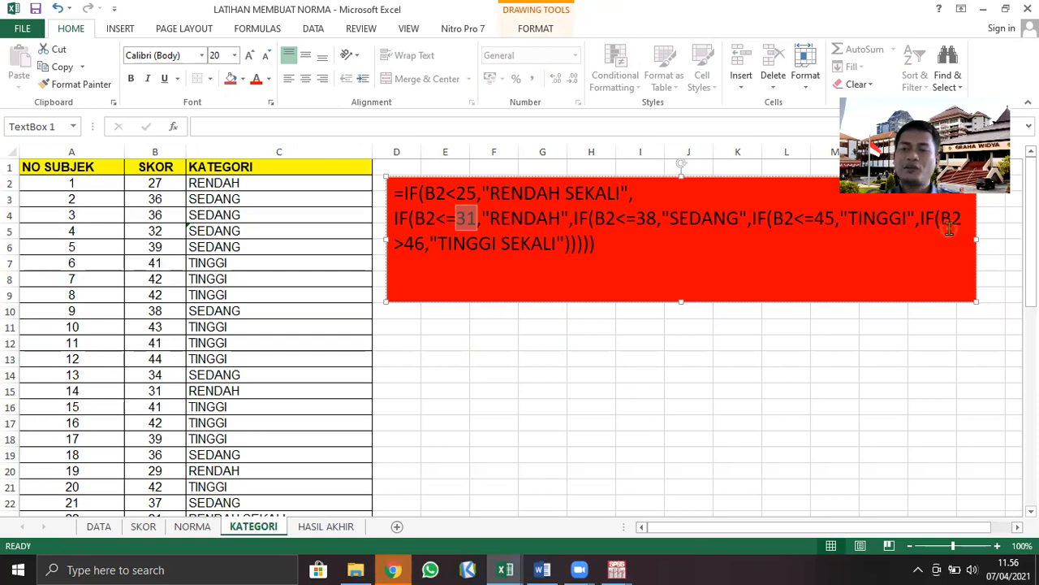
left_click(424, 245)
key("BackSpace")
type("5")
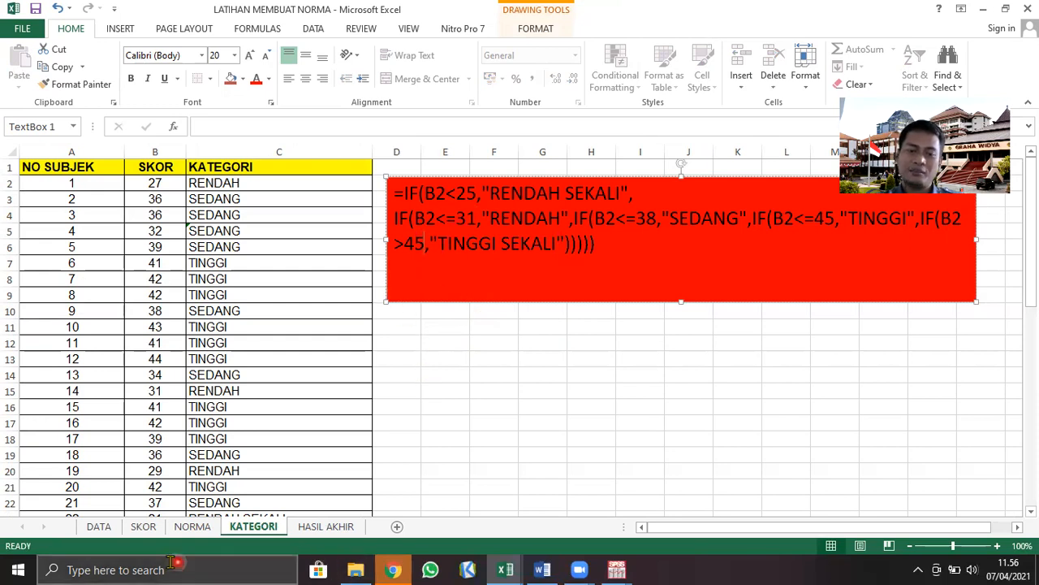
On the NORMA sheet, note the condition >45 in J3 beside TS (TINGGI SEKALI)
left_click(192, 527)
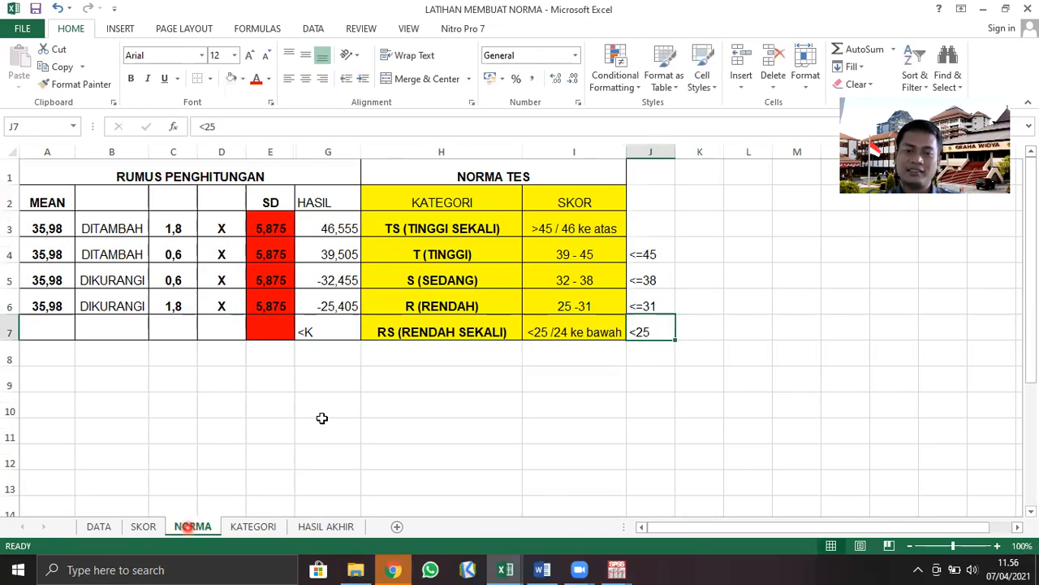
left_click(649, 222)
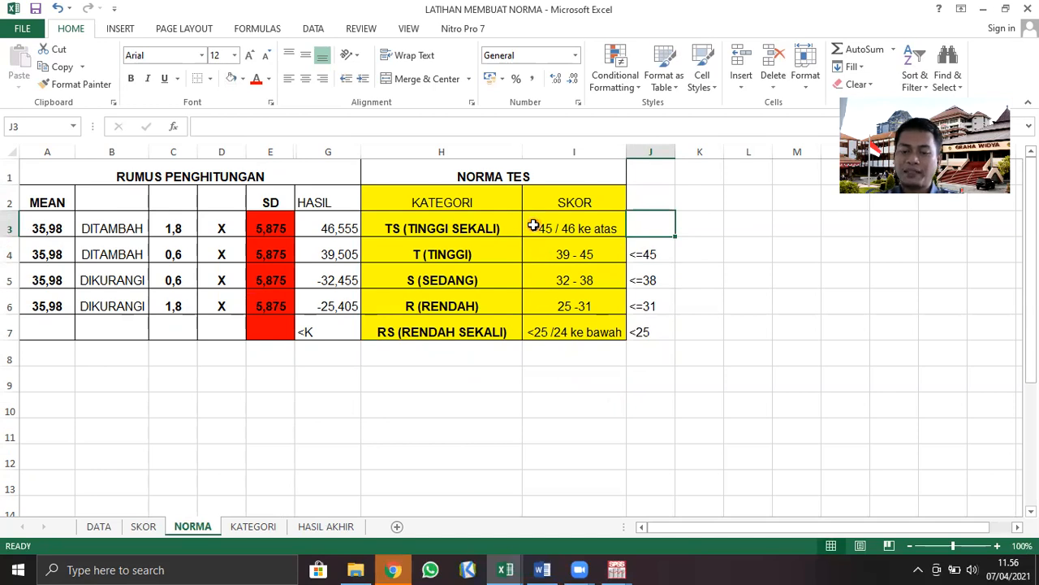
type(">45")
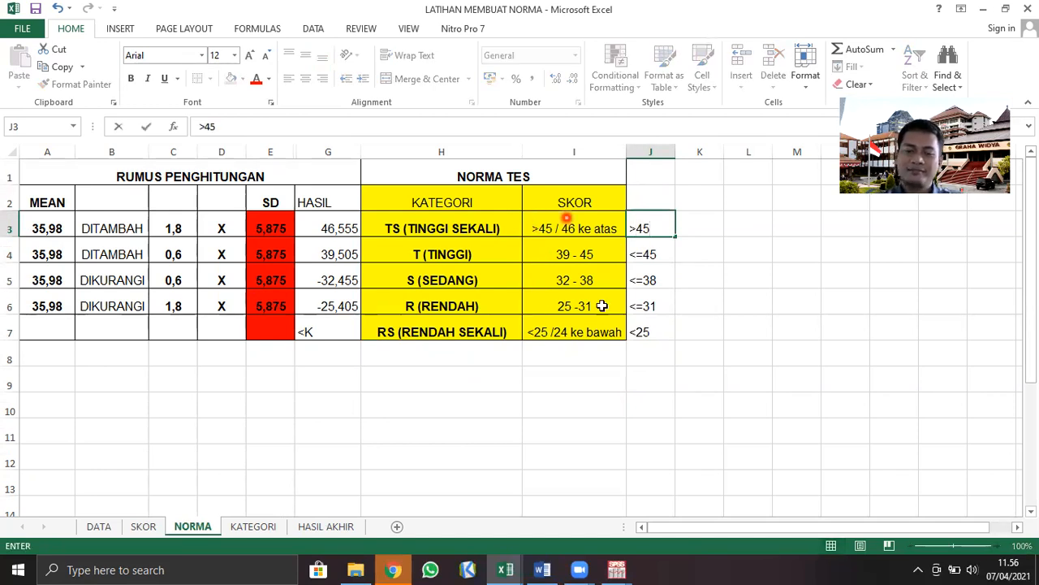
left_click(549, 433)
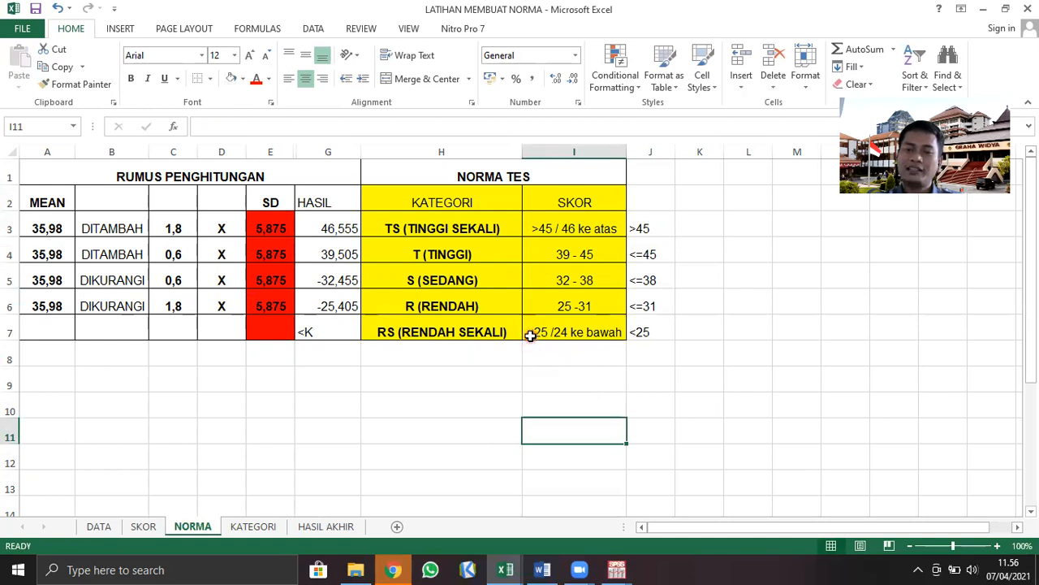
Compare the R (RENDAH) and S (SEDANG) score ranges with the conditions noted beside them in column J
left_click(601, 306)
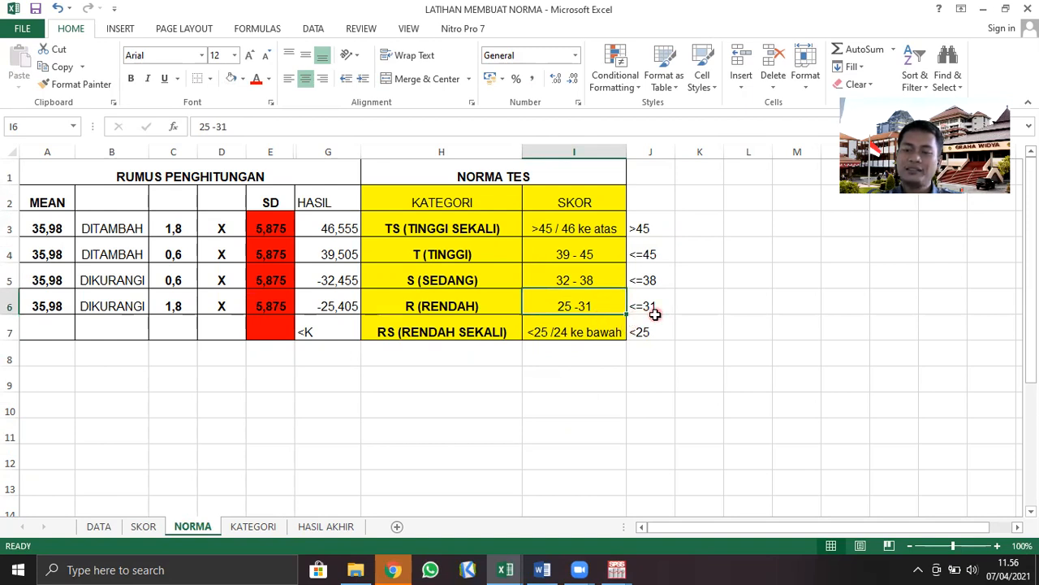
left_click(597, 271)
left_click(663, 278)
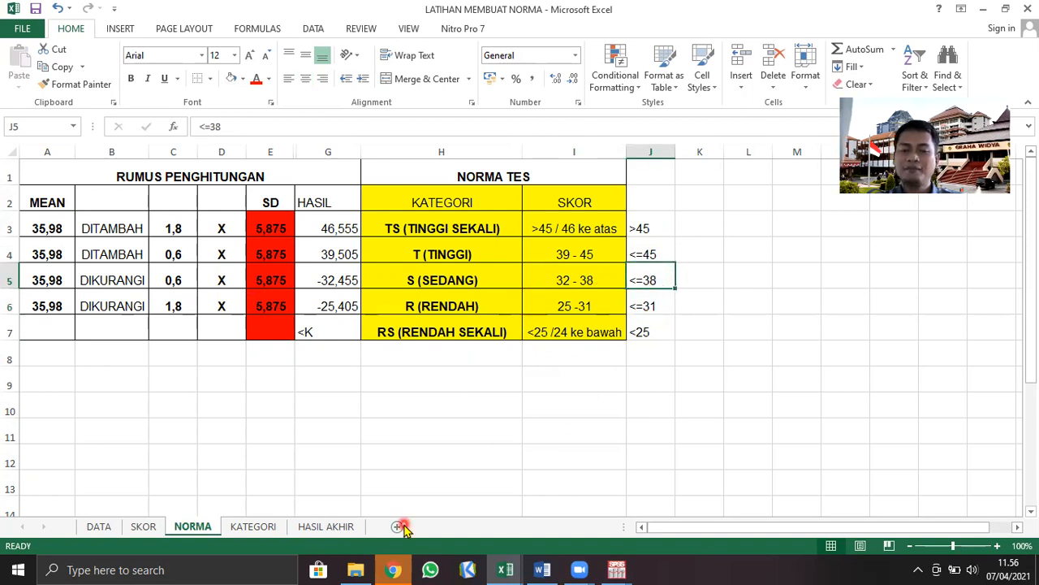
On the KATEGORI sheet, try to replace C2's formula with the nested IF formula copied from the red text box
left_click(256, 526)
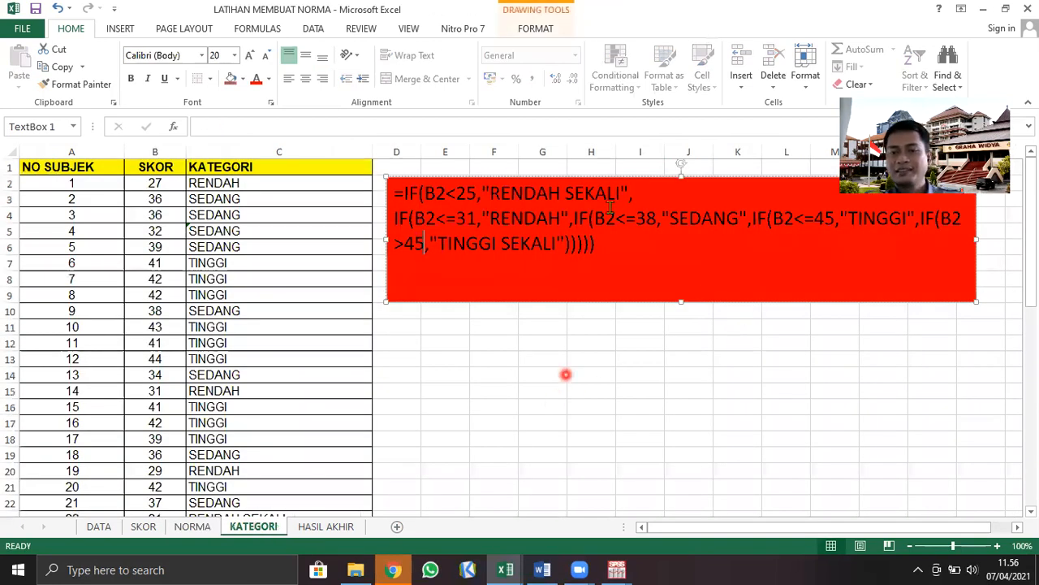
left_click_drag(394, 193, 589, 246)
key("ctrl+c")
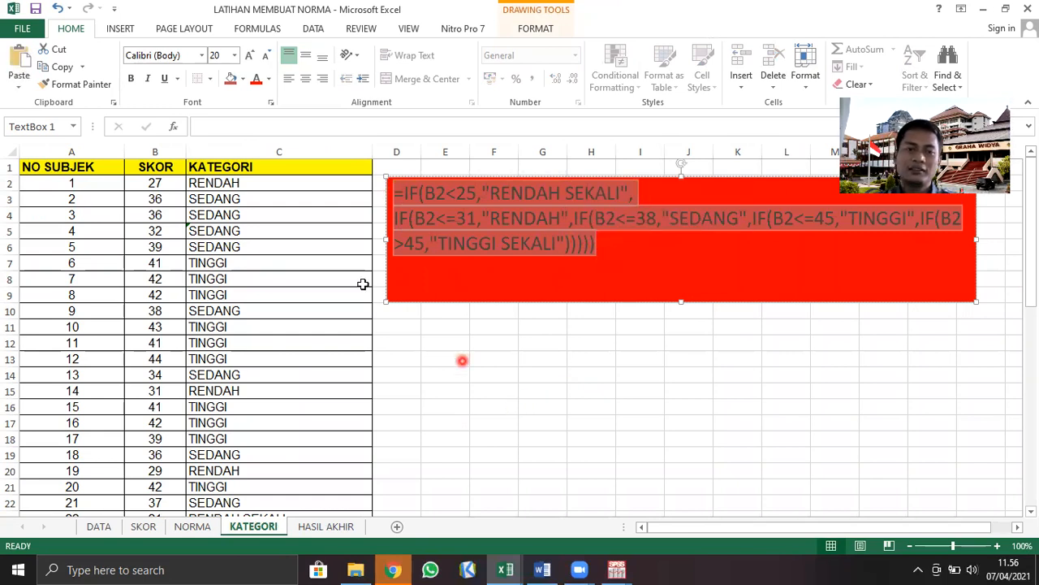
left_click(264, 183)
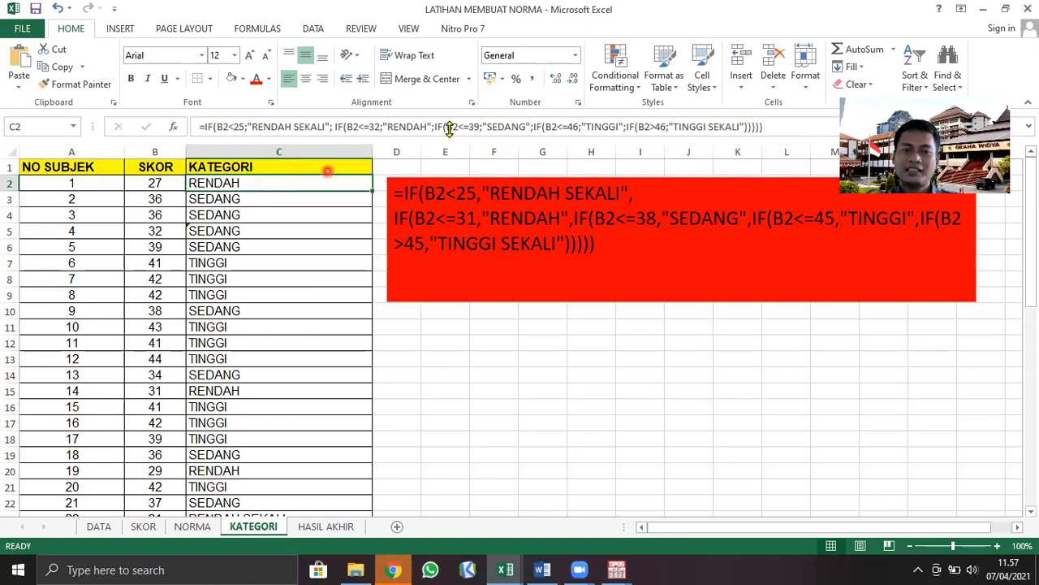
left_click(764, 126)
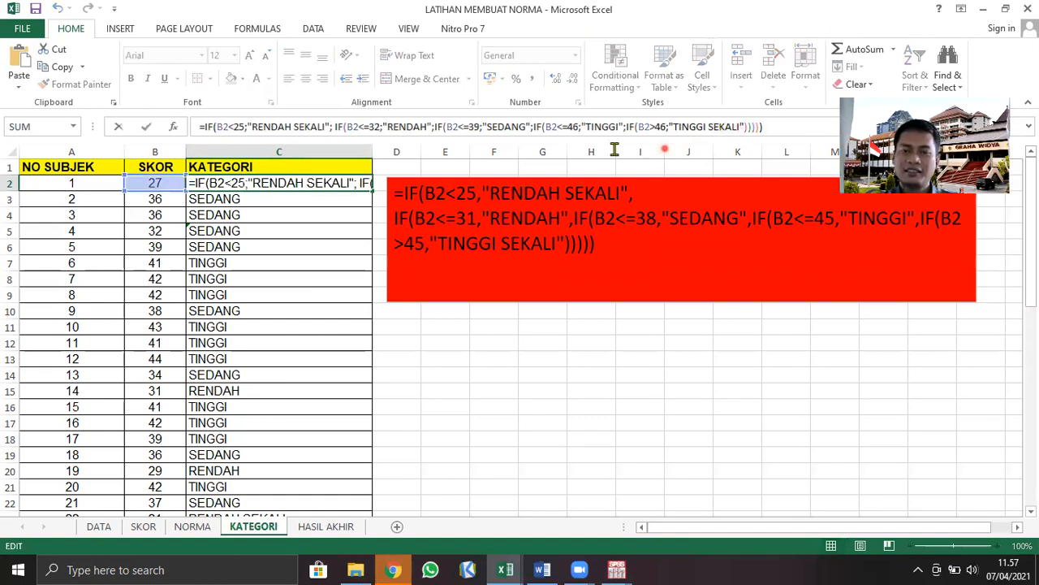
left_click_drag(370, 146, 174, 132)
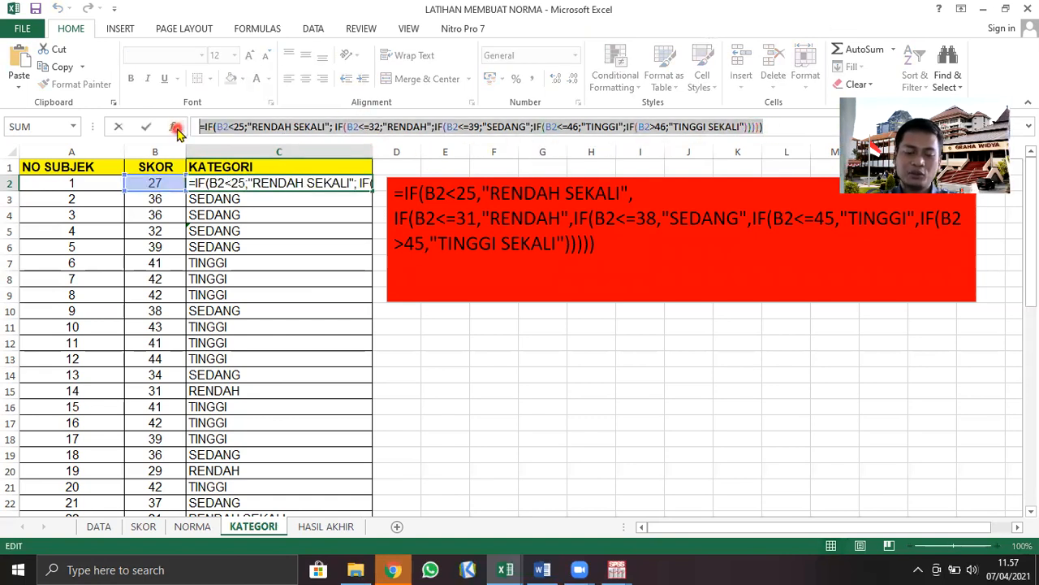
key("ctrl+v")
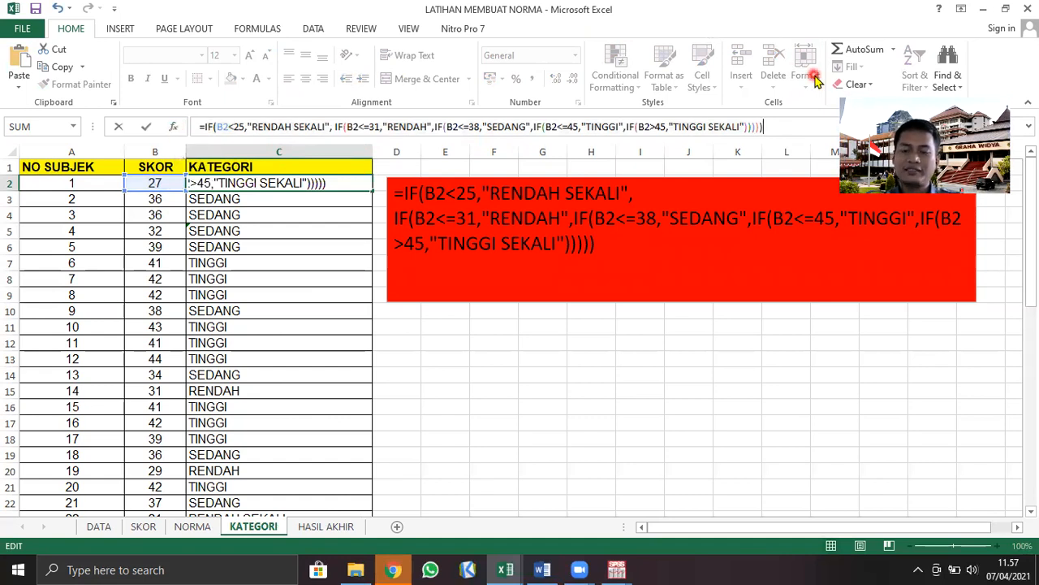
key("Return")
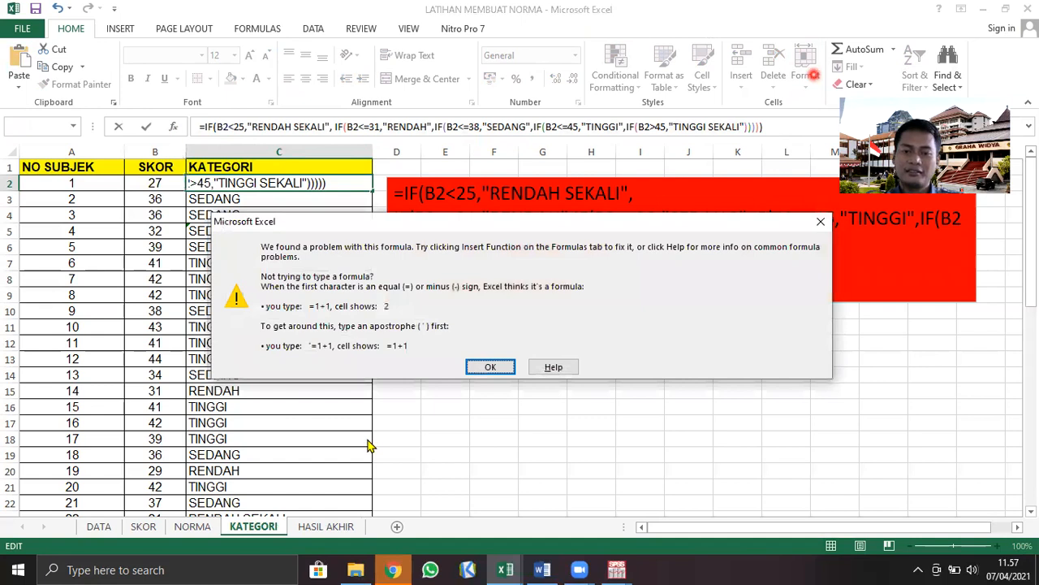
left_click(472, 368)
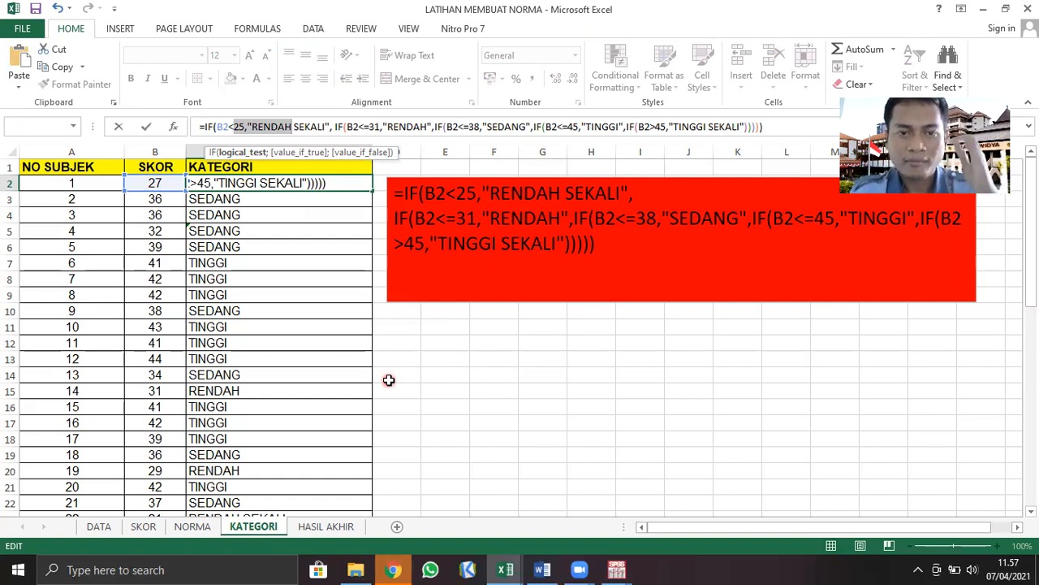
Clear the entire faulty IF formula from cell C2
left_click(308, 209)
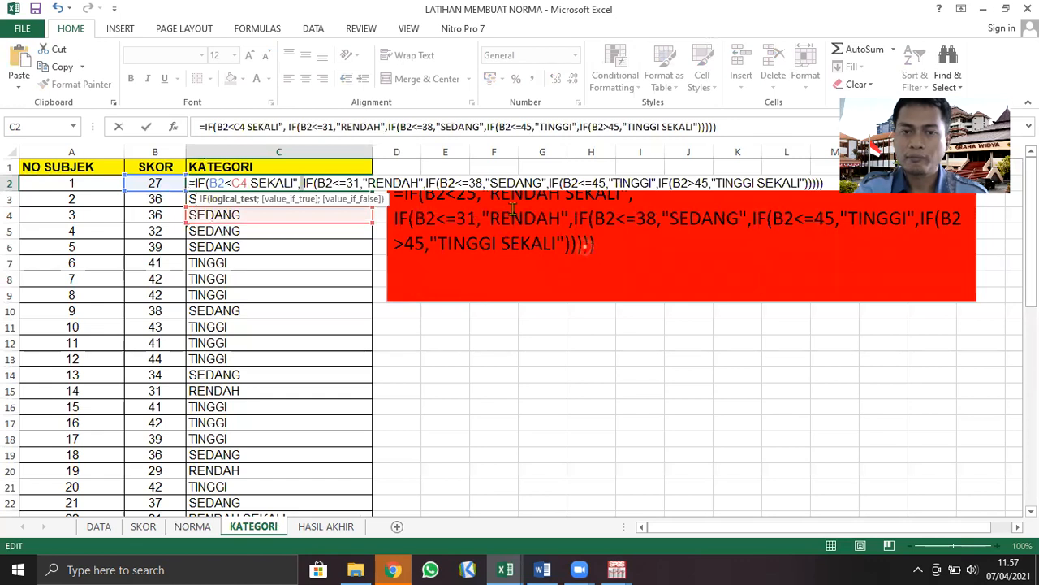
key("Return")
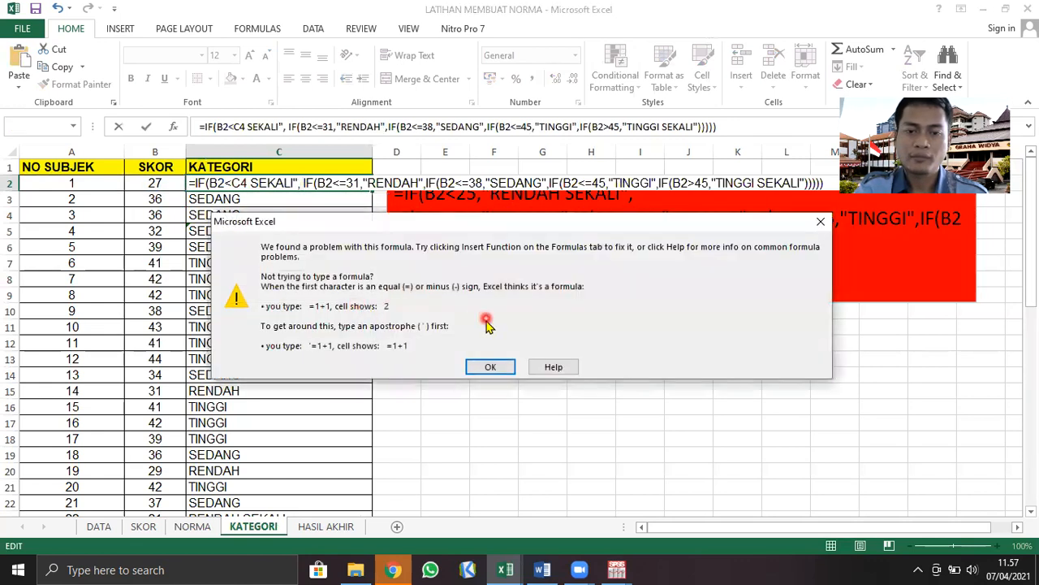
left_click(821, 222)
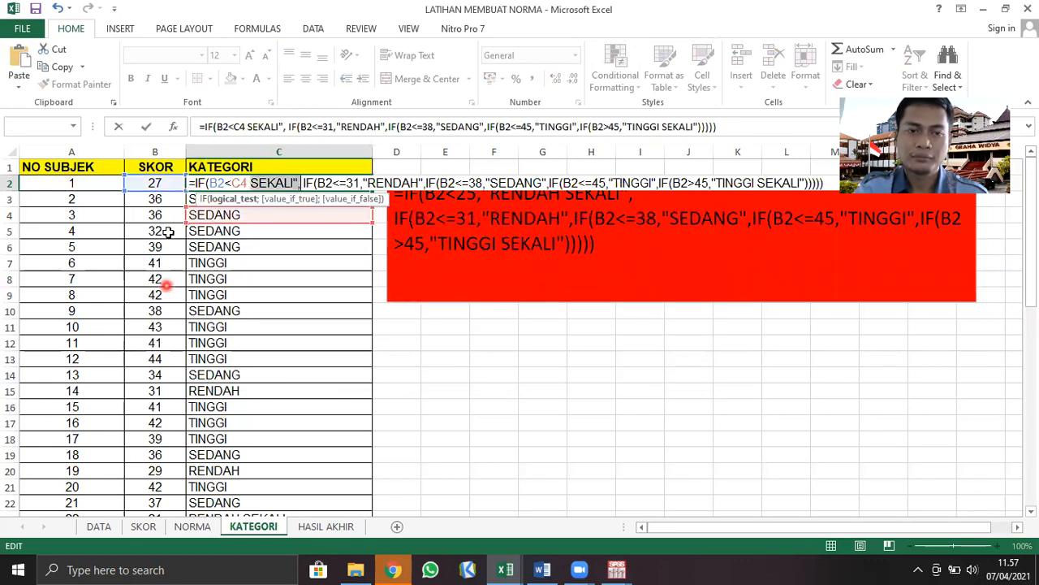
left_click(467, 337)
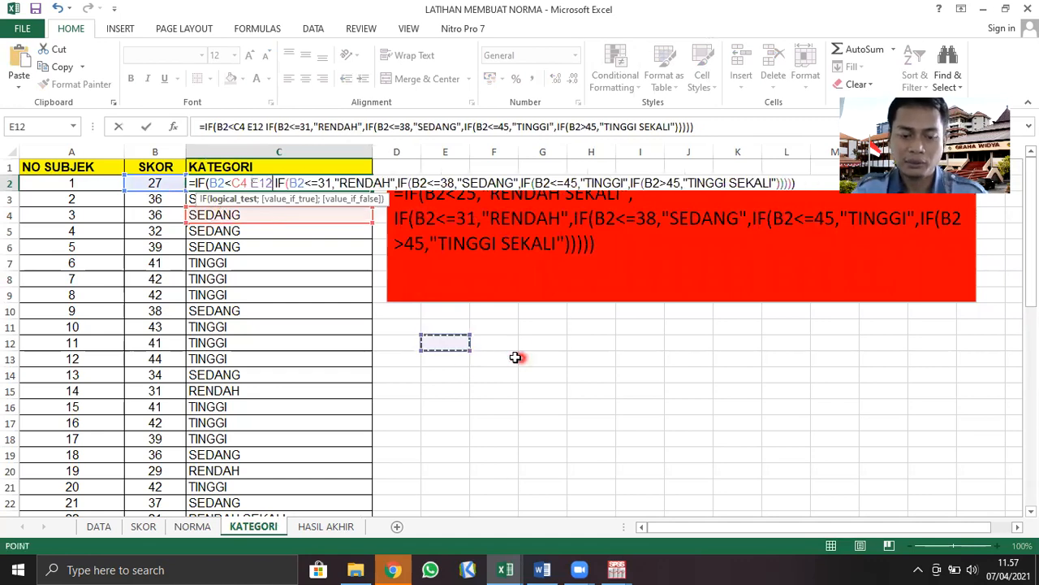
left_click_drag(703, 125, 187, 124)
key("BackSpace")
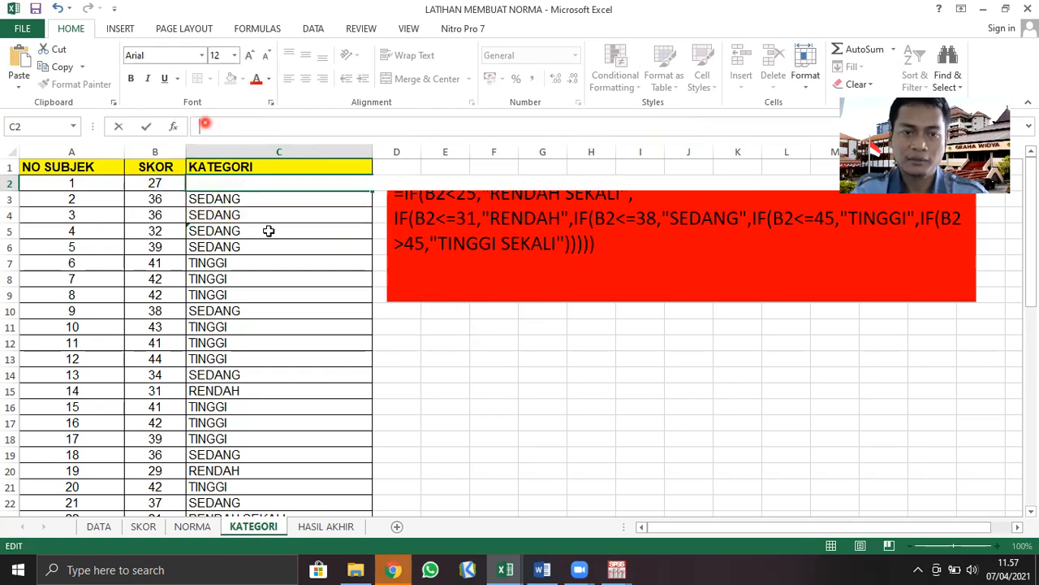
left_click_drag(466, 353, 460, 345)
Copy the category formula from C3 into C2
left_click(239, 203)
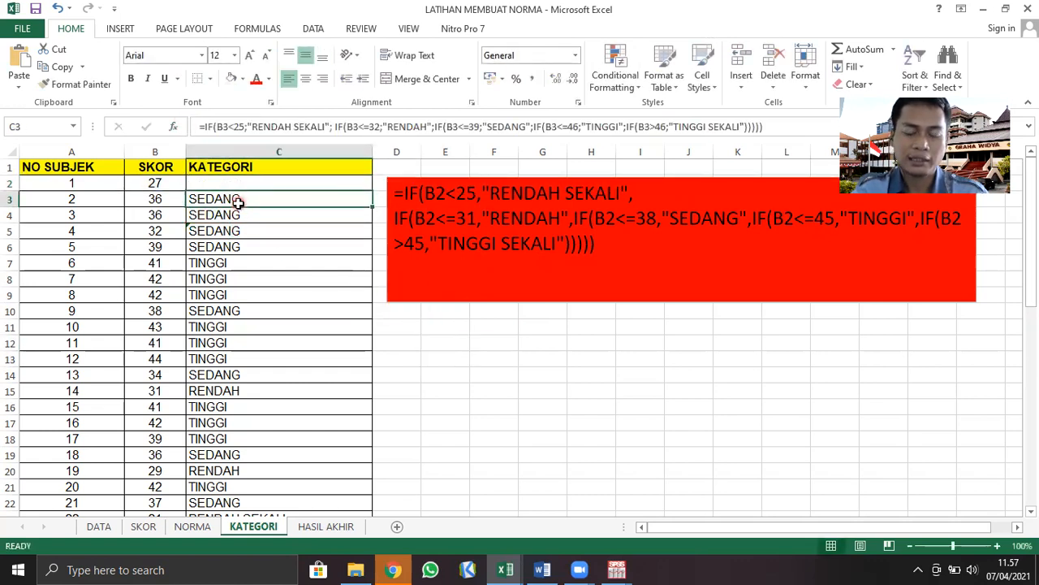
key("ctrl+c")
left_click(245, 183)
key("ctrl+v")
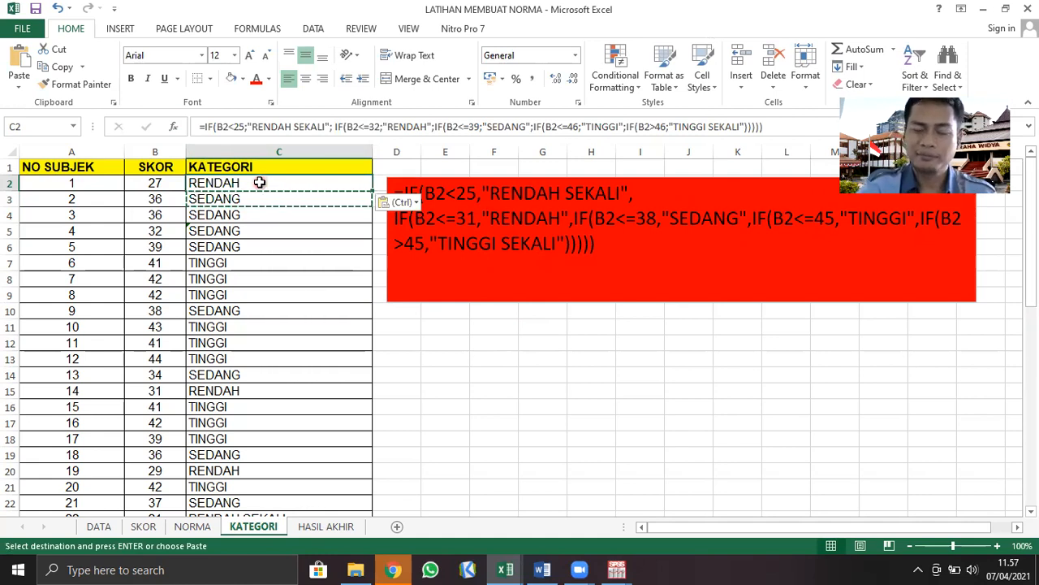
left_click(235, 127)
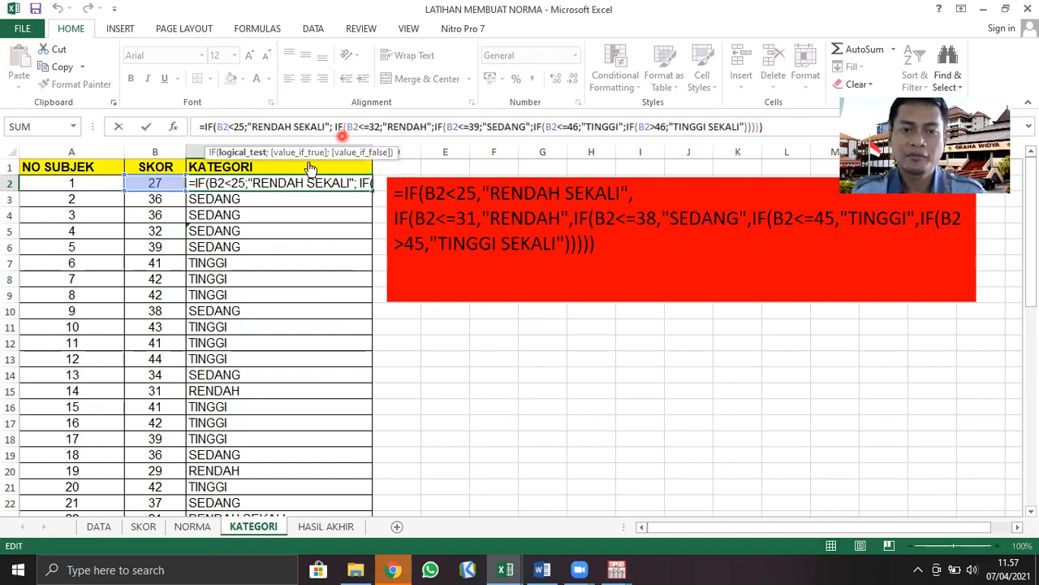
left_click(774, 126)
key("Return")
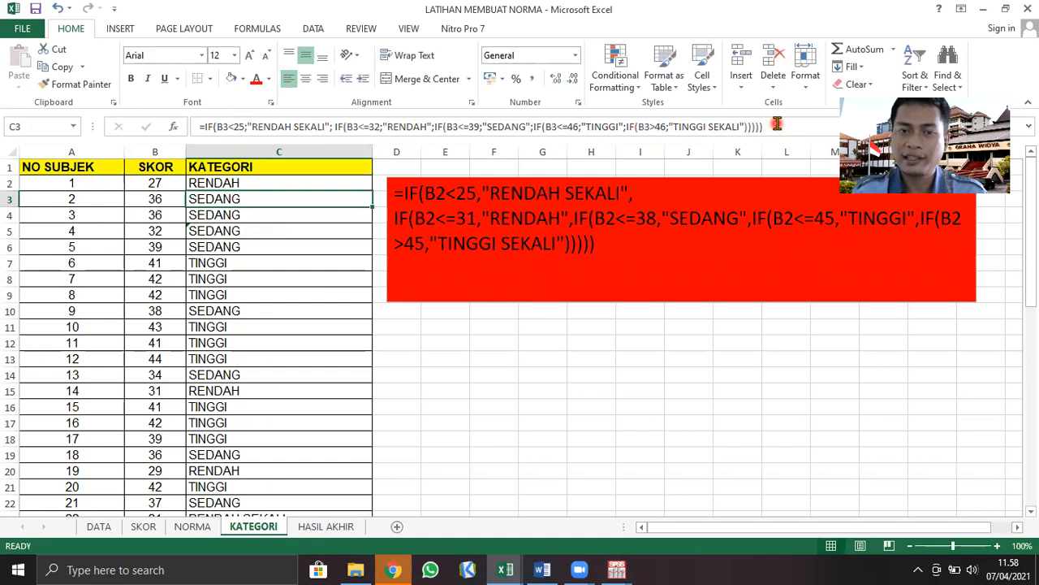
left_click(774, 126)
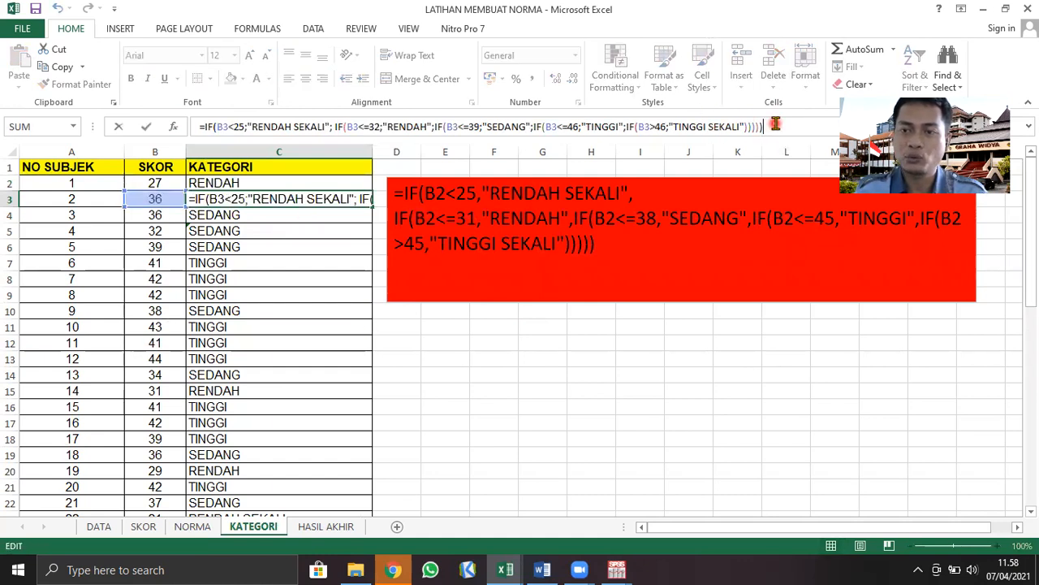
key("Return")
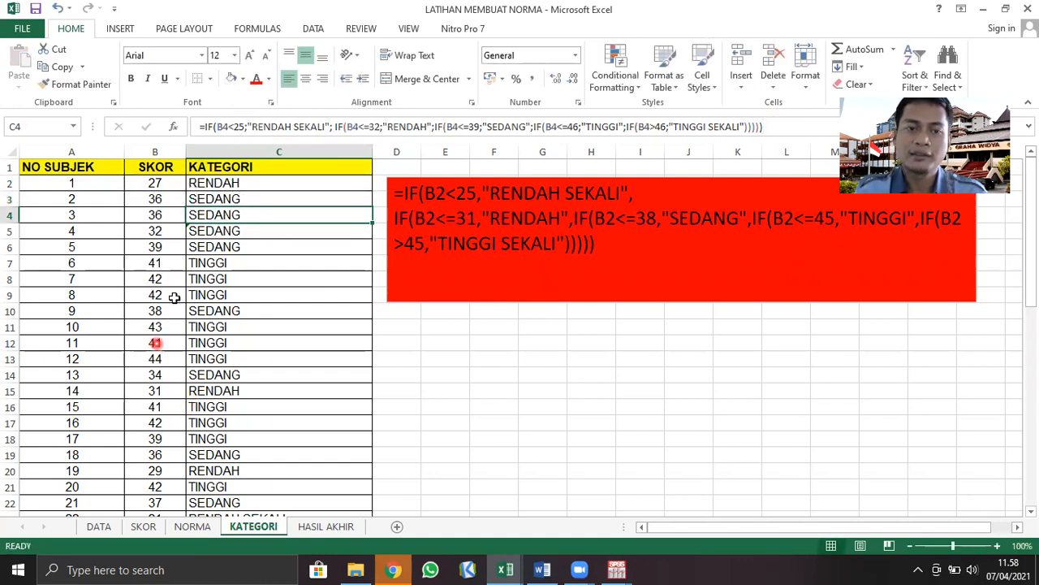
In C2's nested IF formula, set the RENDAH condition to B2<=31
left_click(255, 186)
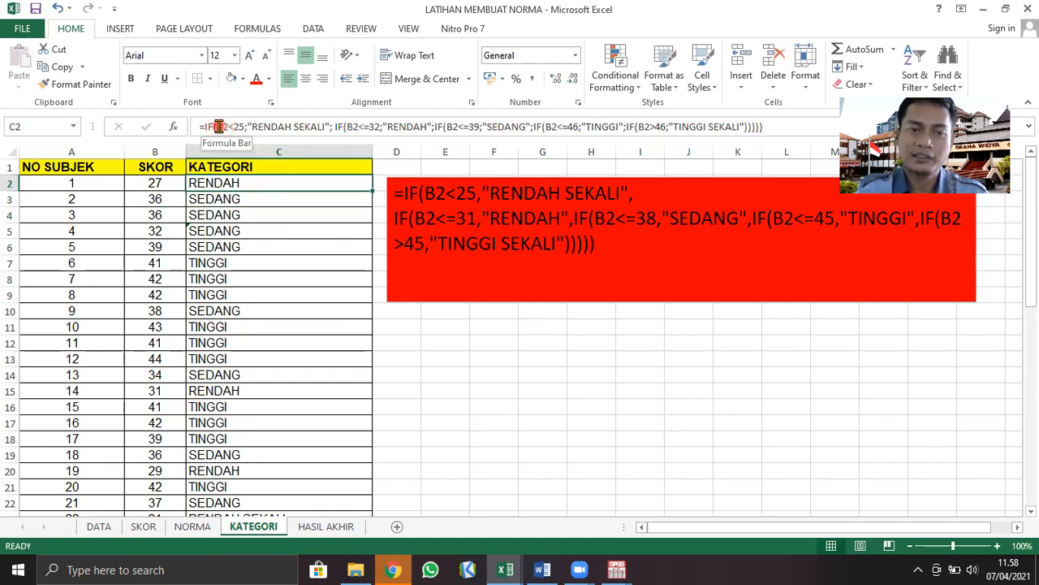
left_click(219, 125)
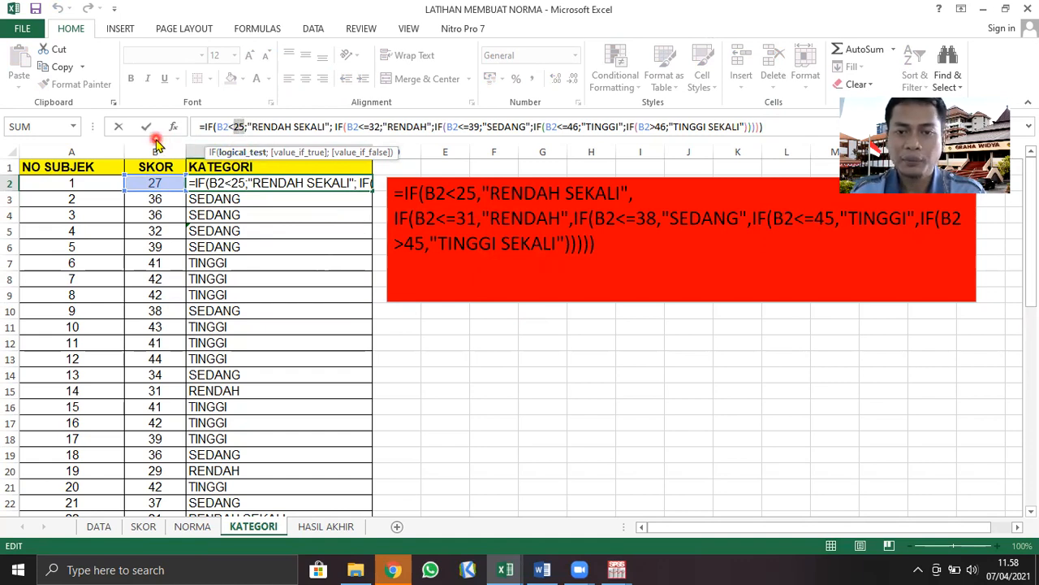
key("Right")
key("Right")
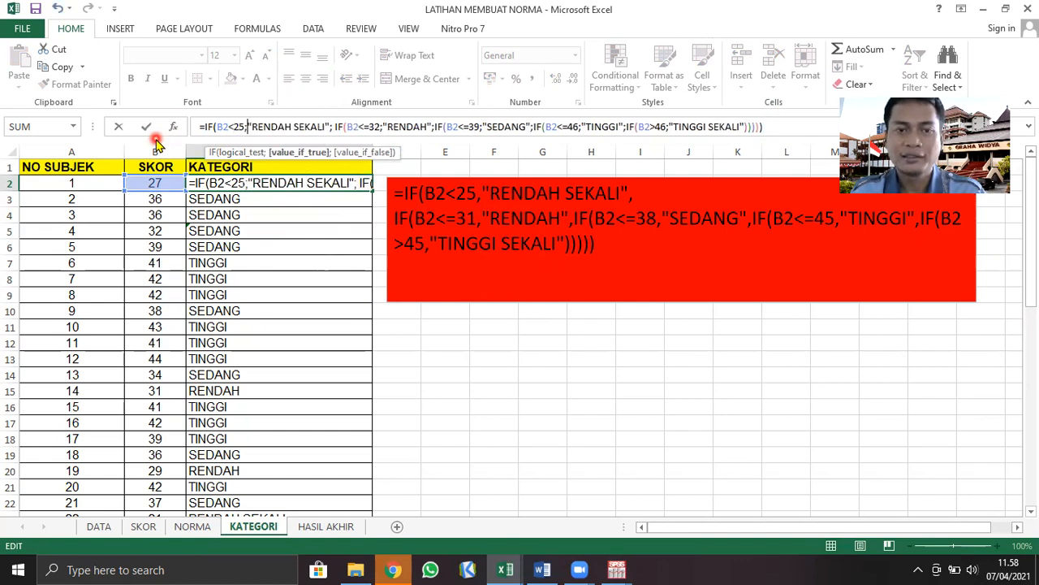
key("Right")
key("Right")
key("Right")
key("Right")
key("Right")
key("Right")
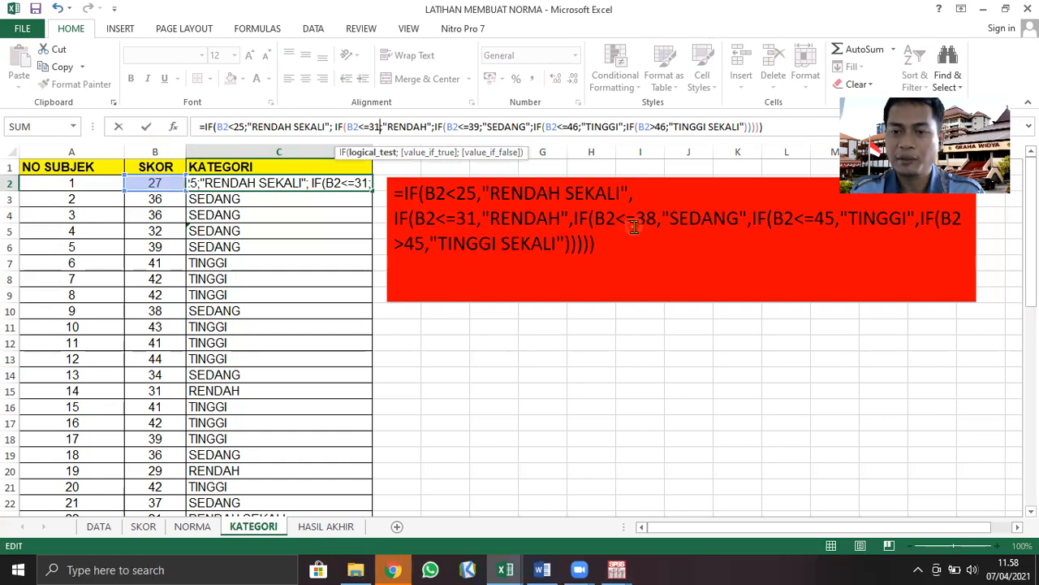
Set the remaining conditions in C2's formula to B2<=38 for SEDANG, B2<=45 for TINGGI and B2>45 for TINGGI SEKALI
left_click(471, 127)
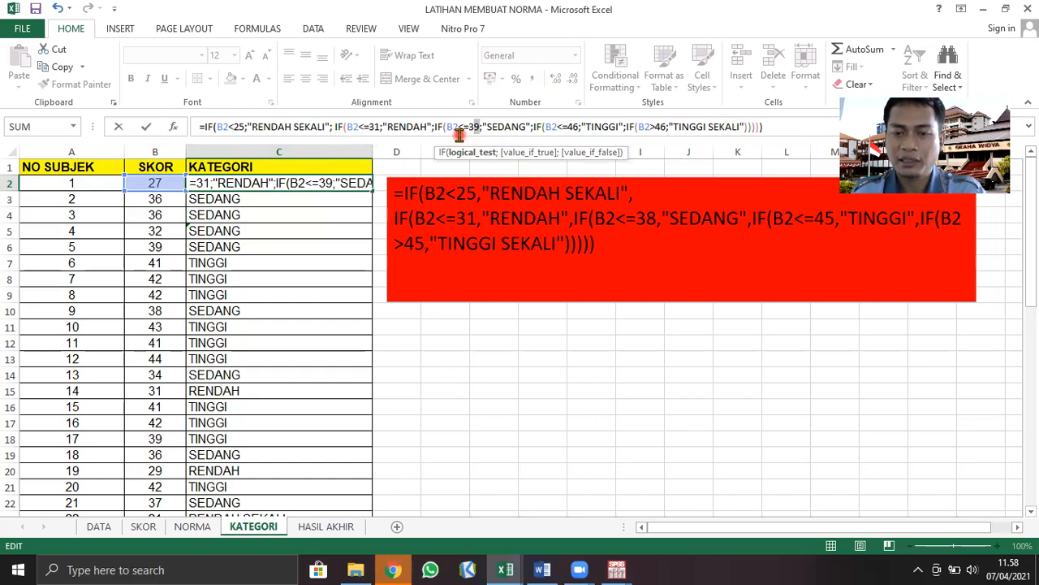
left_click(575, 127)
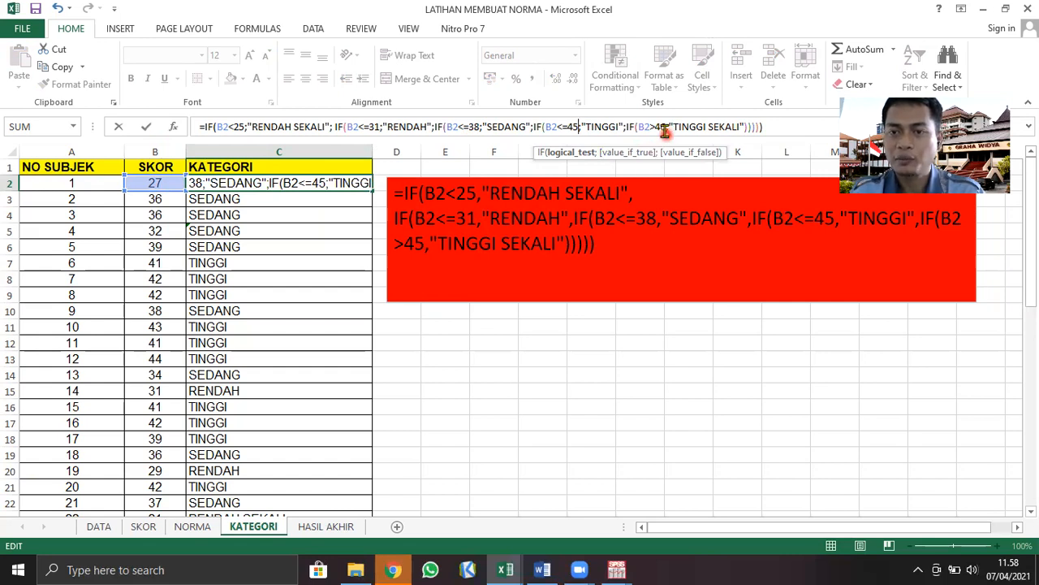
left_click(664, 127)
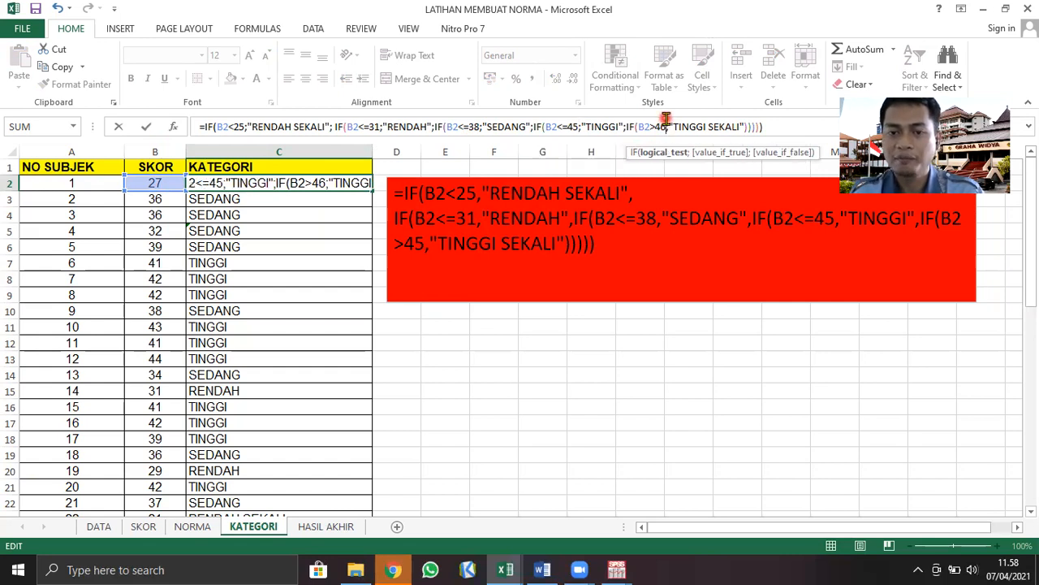
key("BackSpace")
type("5")
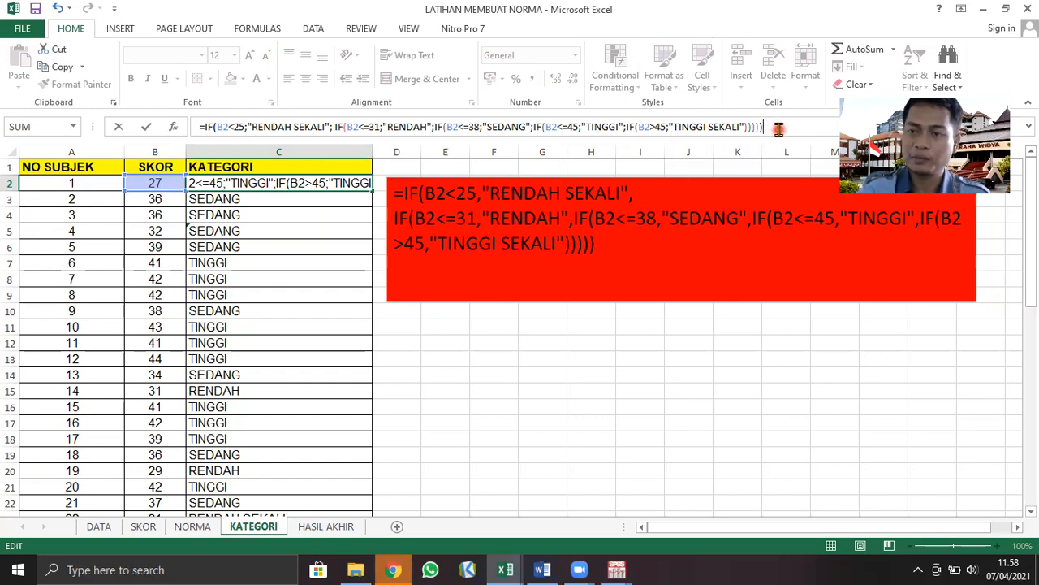
key("Return")
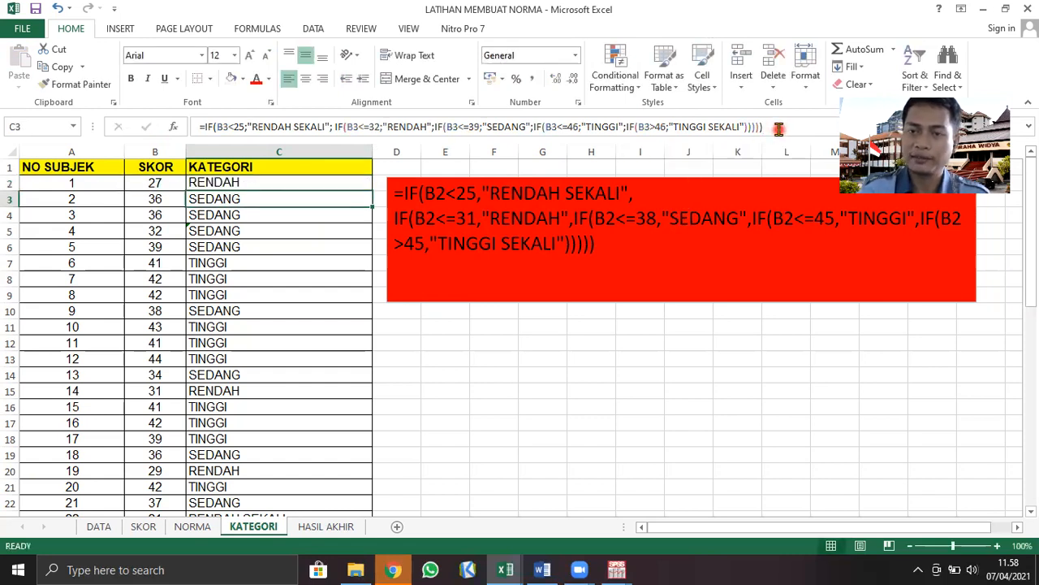
Delete the old category formulas from C3 down to the last subject in the KATEGORI column
left_click(275, 182)
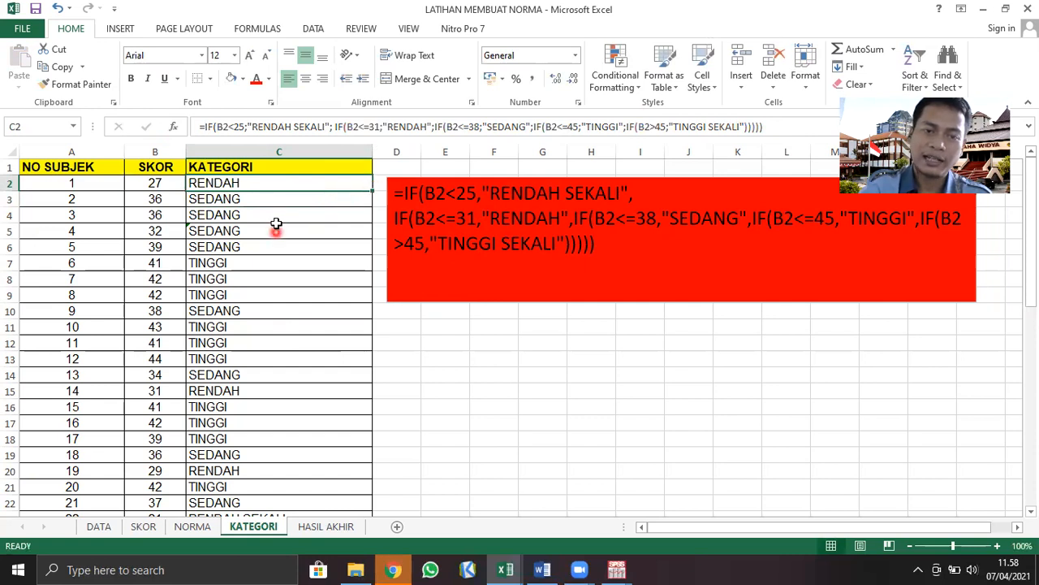
left_click_drag(271, 202, 229, 485)
key("Delete")
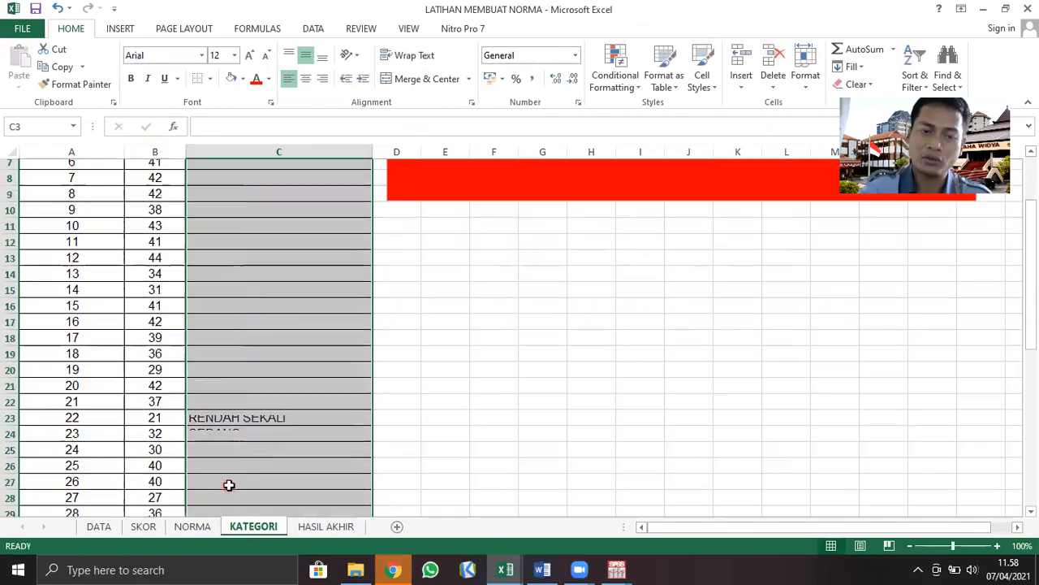
scroll(229, 485, "up", 2)
scroll(390, 429, "down", 3)
scroll(406, 430, "up", 3)
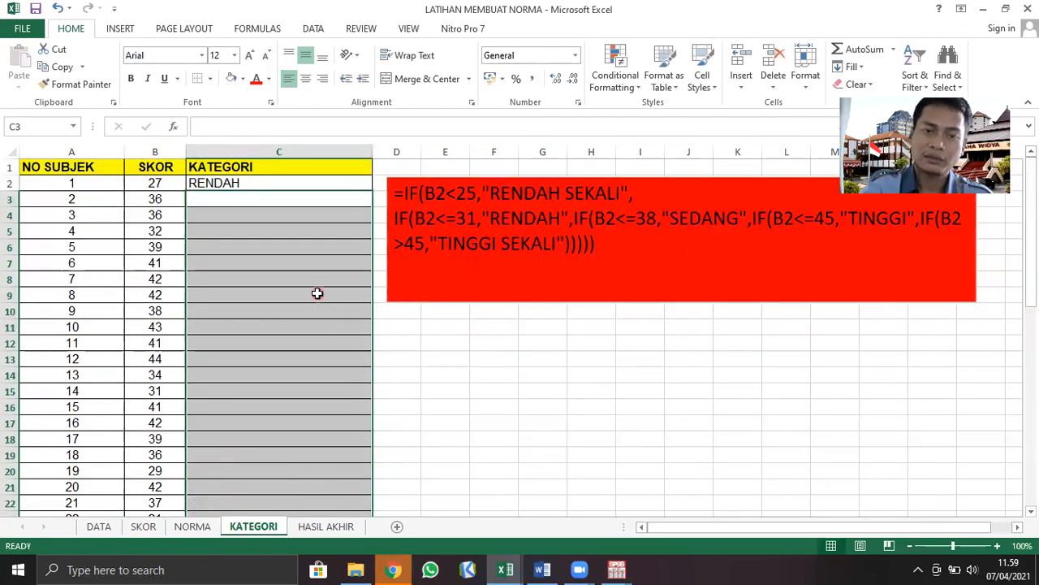
left_click(317, 293)
Fill C2's corrected formula down the KATEGORI column for all remaining subjects
left_click(279, 184)
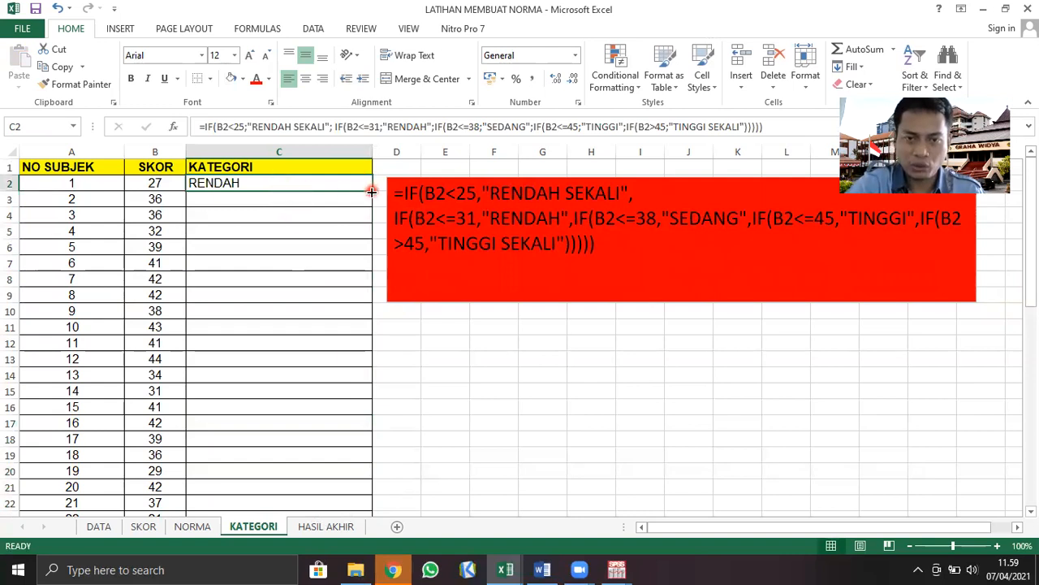
left_click_drag(368, 196, 360, 480)
scroll(401, 351, "up", 10)
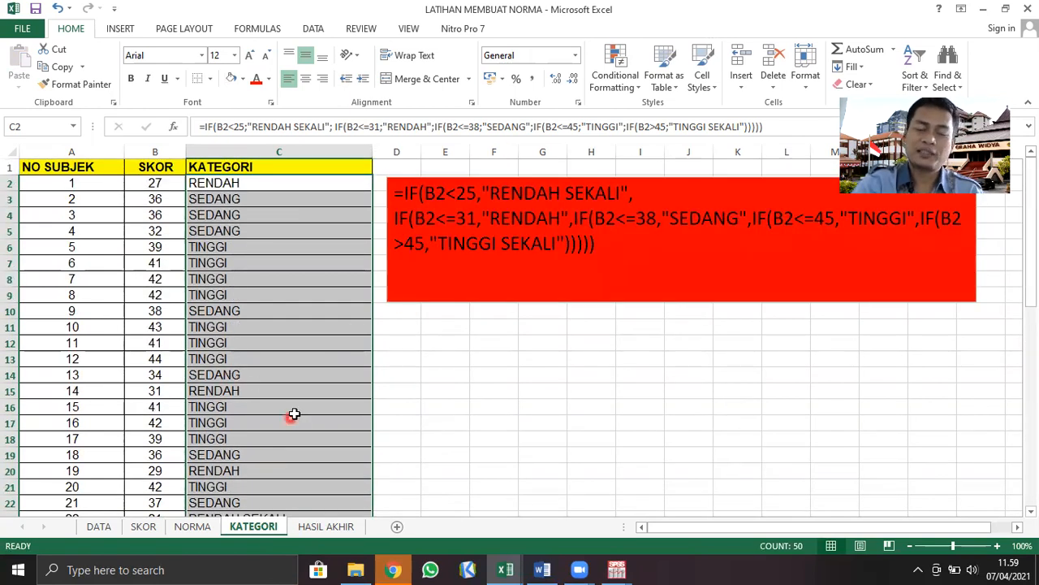
left_click(361, 459)
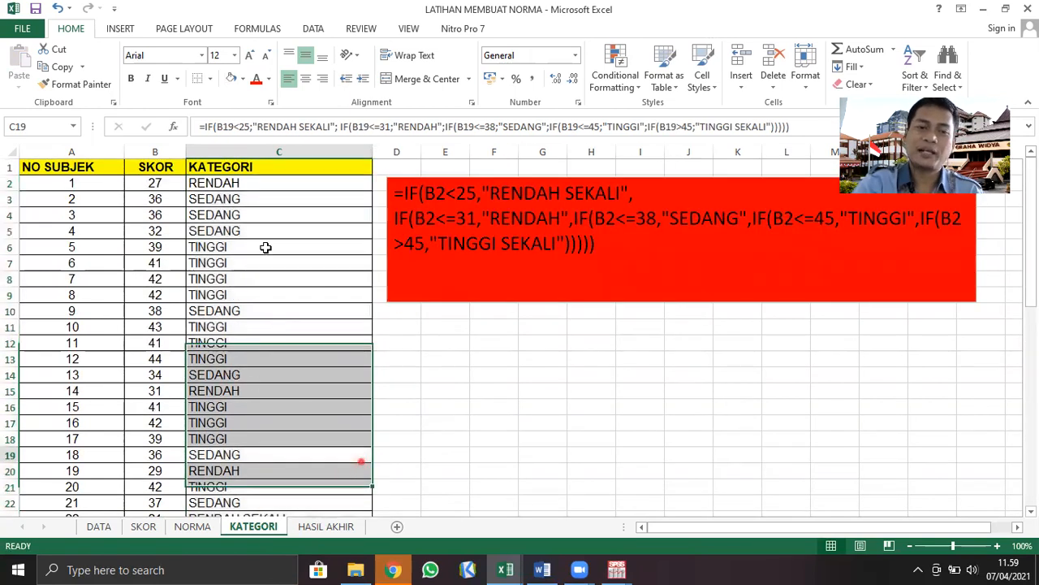
left_click(150, 186)
left_click(141, 212)
left_click(148, 187)
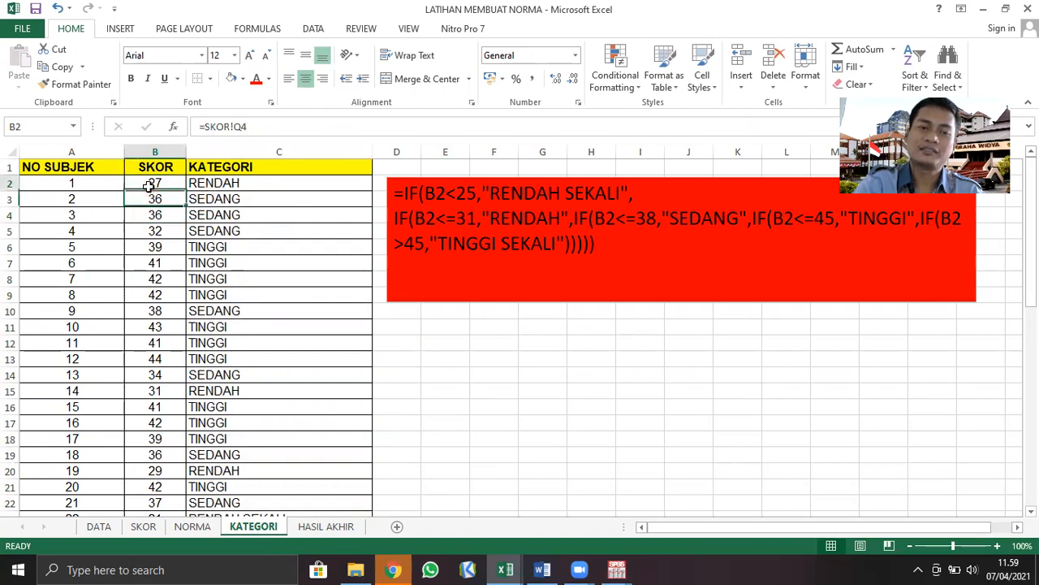
Check the categories and their nested IF formulas for the subjects down the KATEGORI column
left_click(215, 182)
left_click(213, 199)
left_click(207, 221)
left_click(207, 232)
left_click(213, 249)
left_click(214, 263)
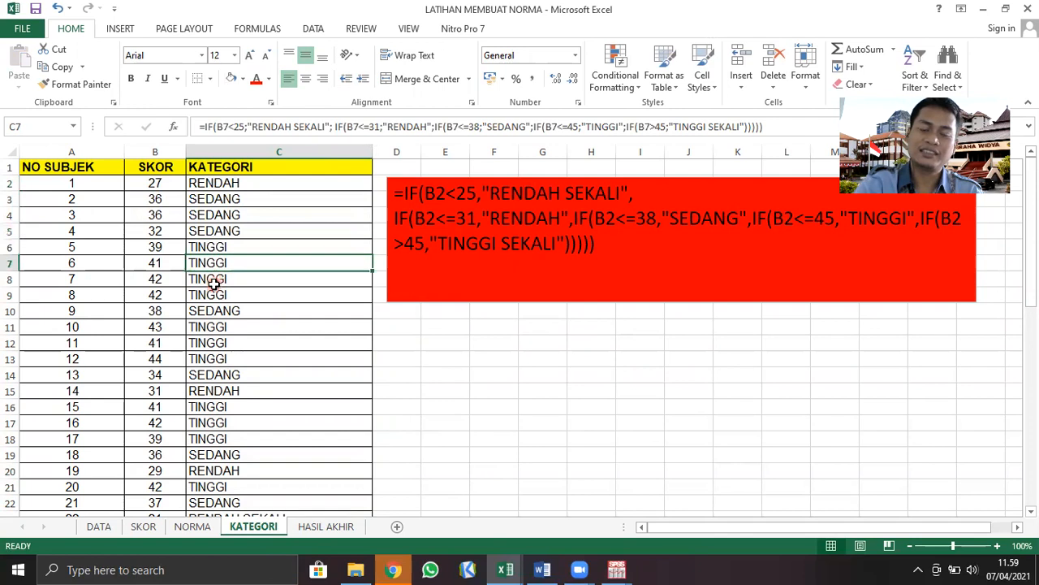
left_click(216, 326)
scroll(276, 382, "down", 10)
scroll(267, 394, "down", 3)
scroll(267, 394, "up", 13)
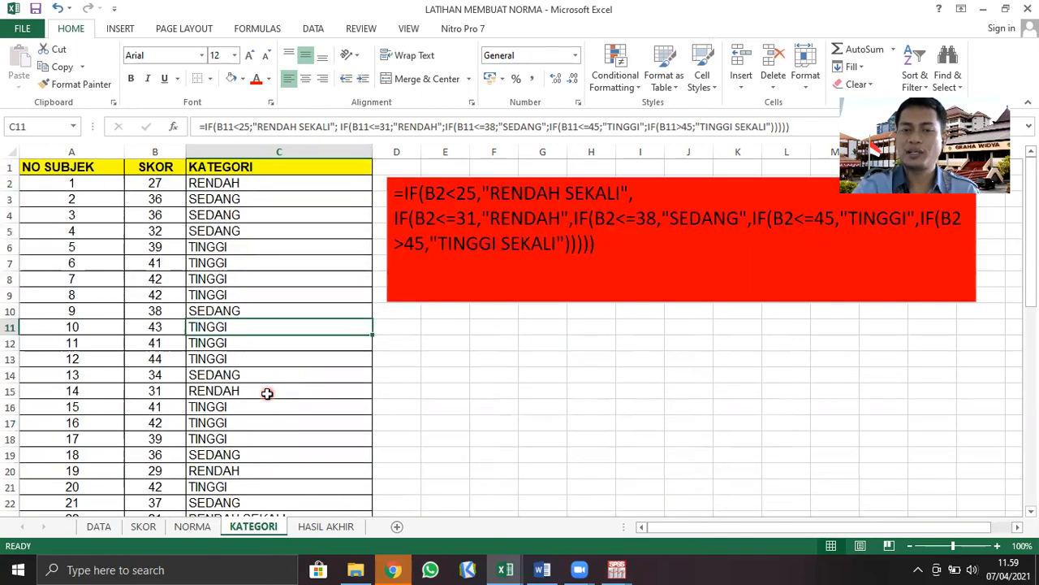
left_click(403, 374)
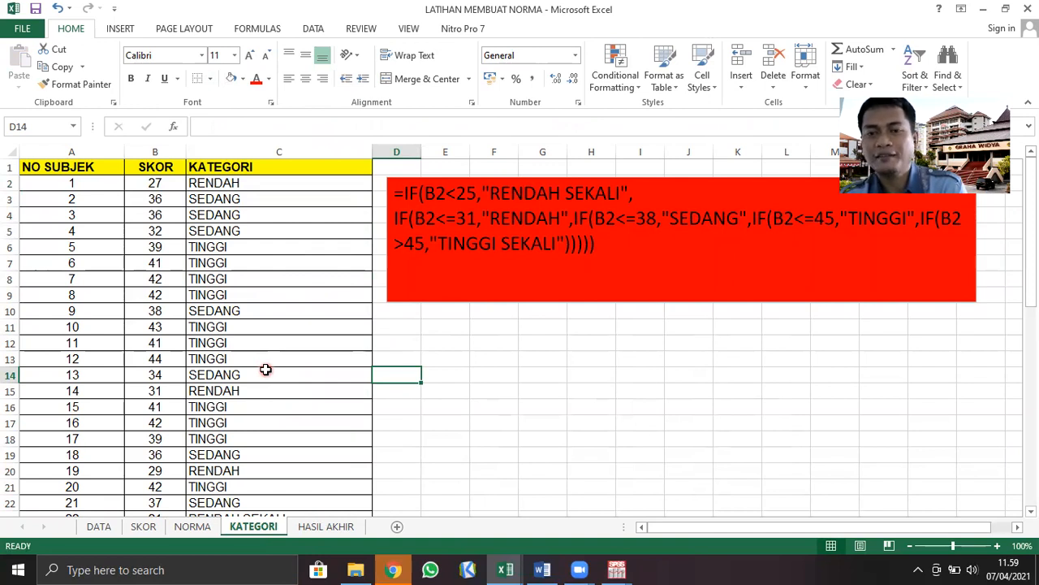
left_click(255, 182)
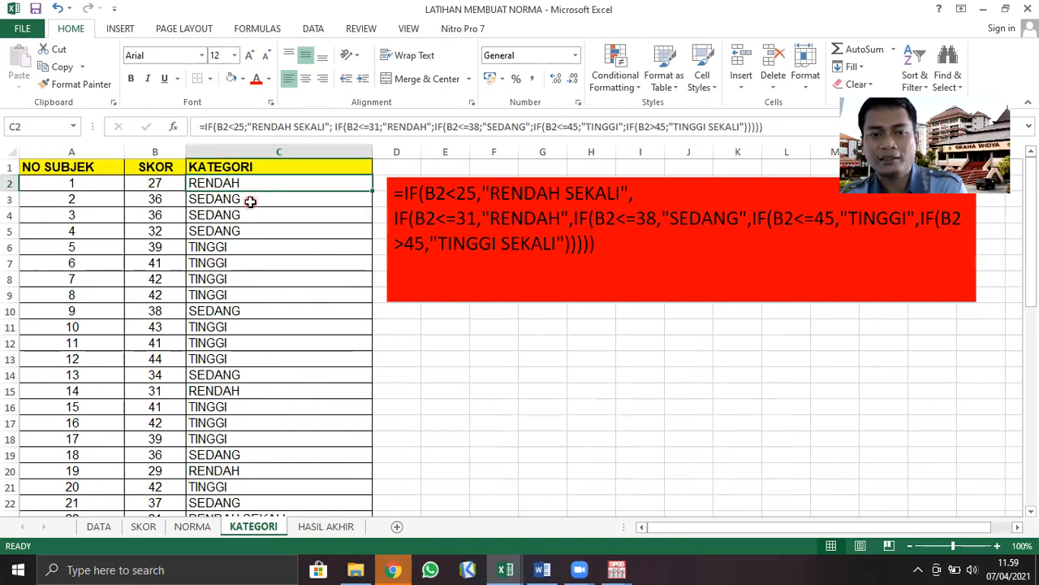
left_click_drag(248, 208, 245, 295)
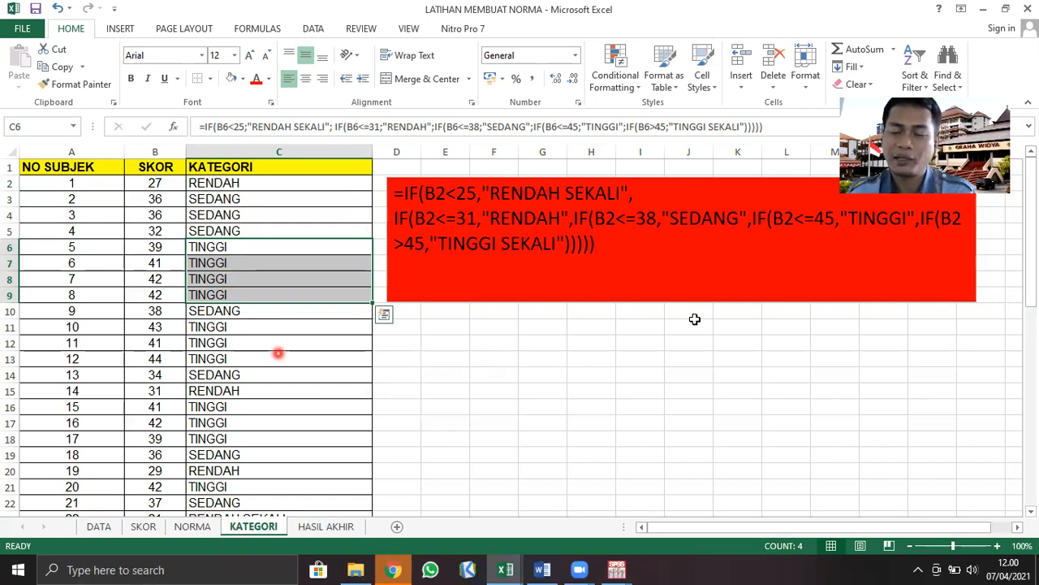
left_click(609, 435)
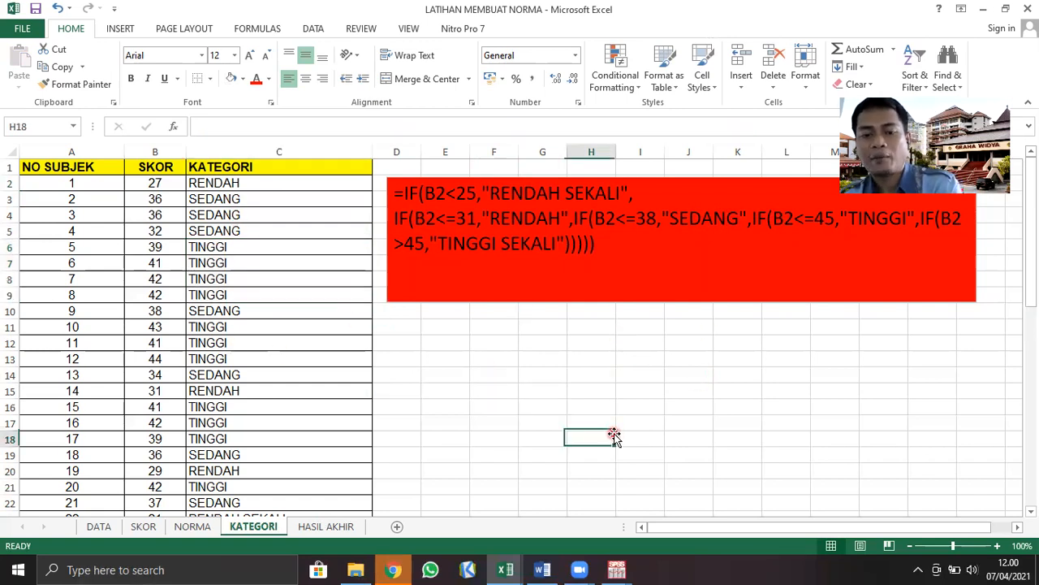
Switch to the SPSS Data Editor and create a new empty dataset
left_click(617, 568)
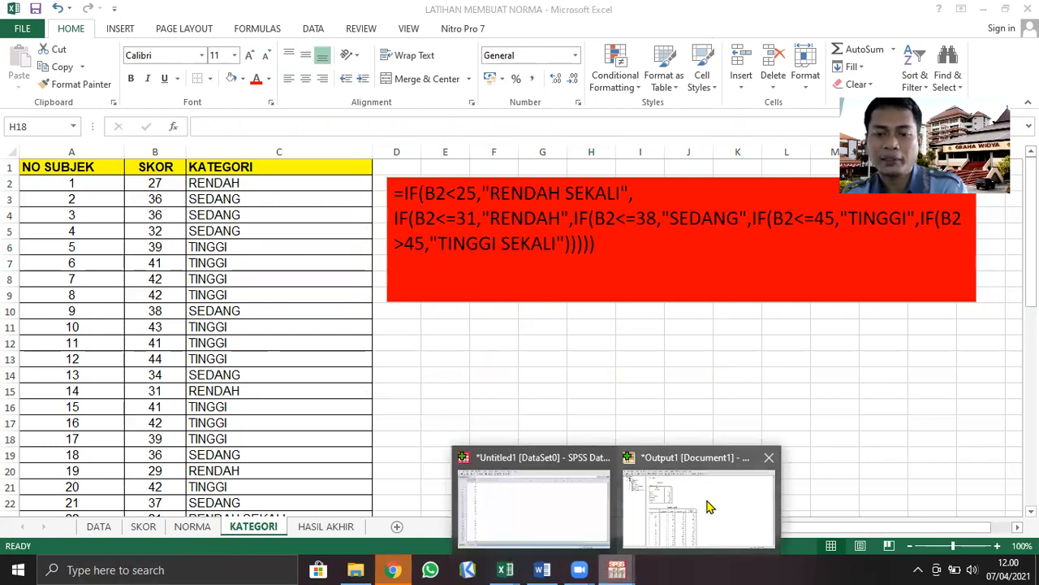
left_click(552, 543)
left_click(13, 27)
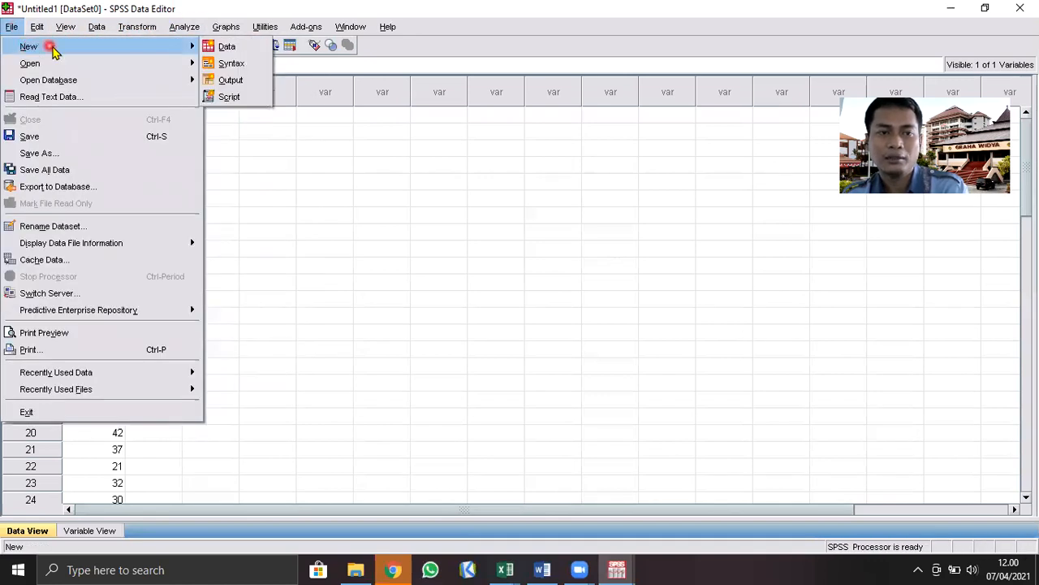
mouse_move(185, 29)
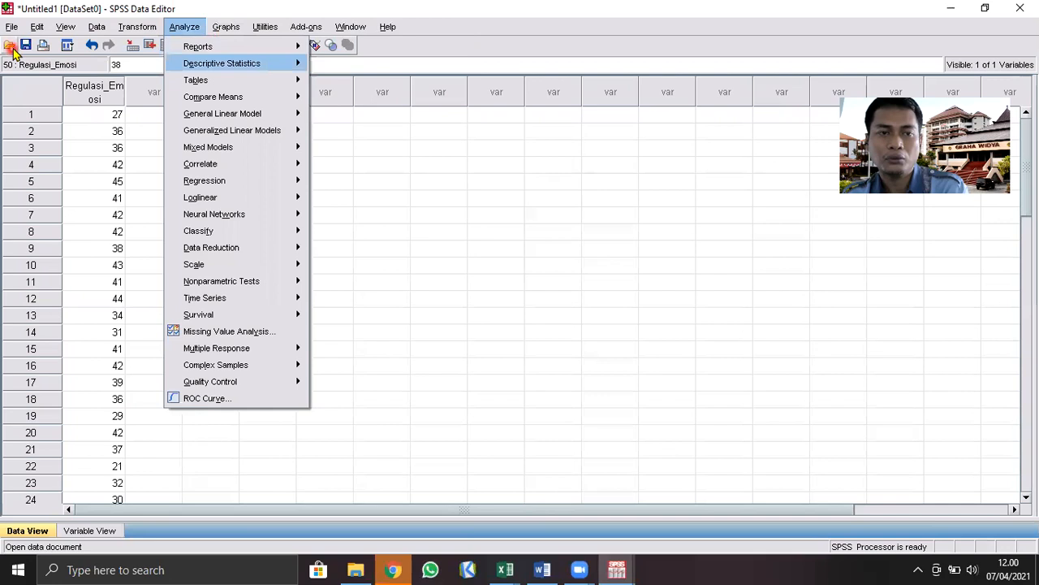
mouse_move(12, 27)
mouse_move(95, 46)
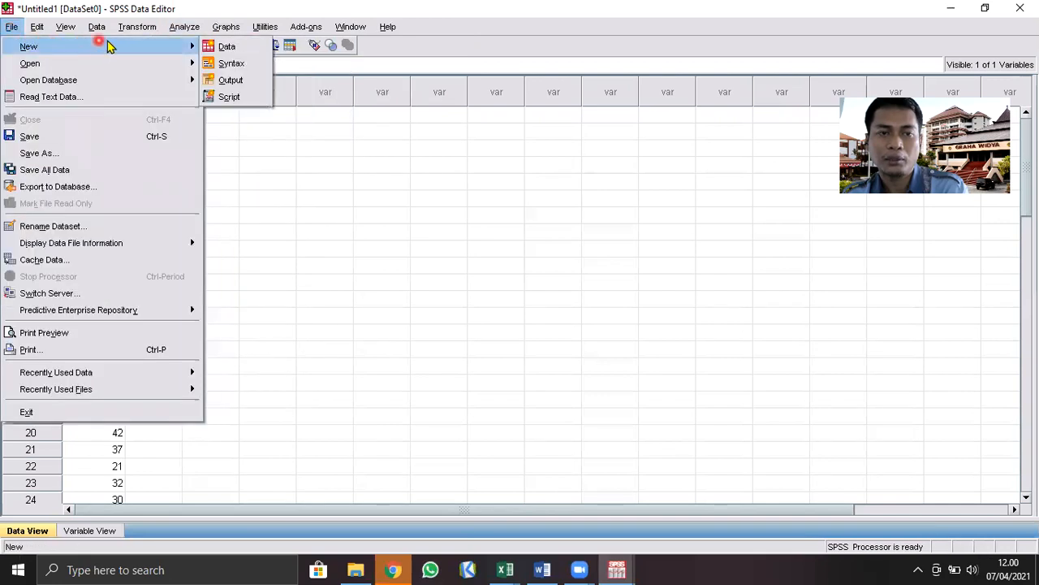
left_click(215, 46)
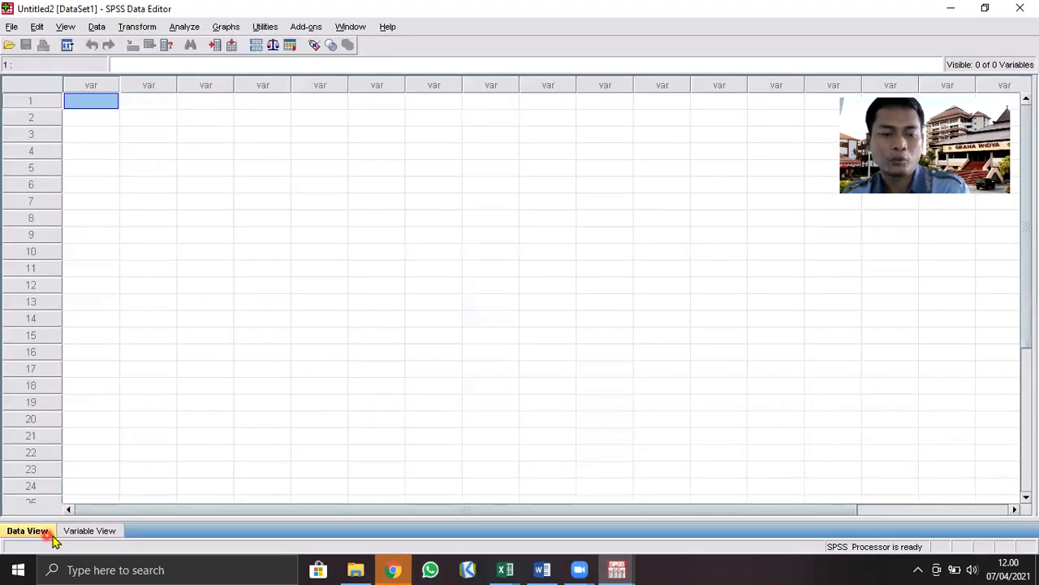
Define the new dataset's first variable with the name Regulasi_Emosi
left_click(87, 532)
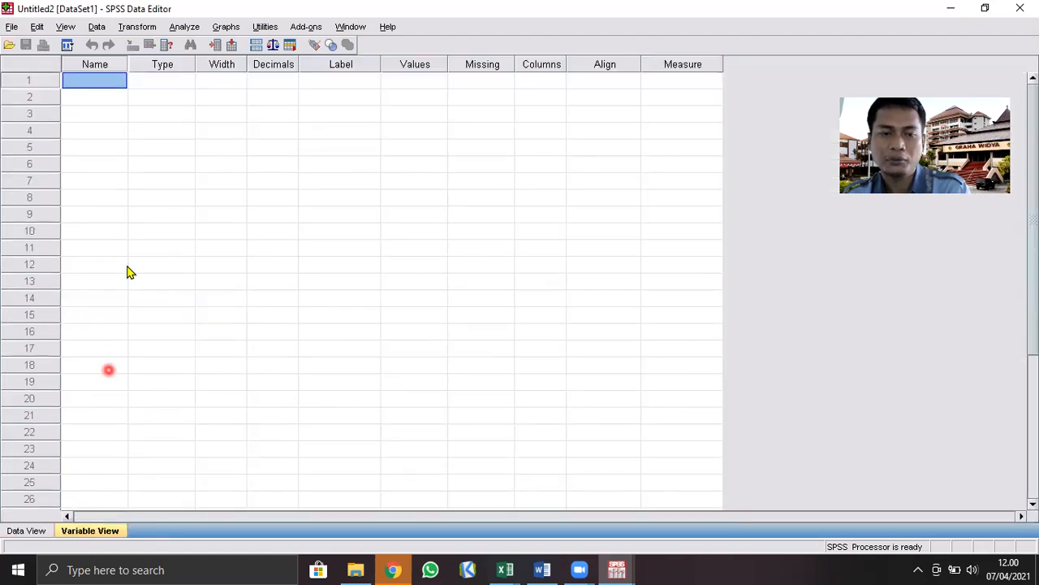
type("Regula")
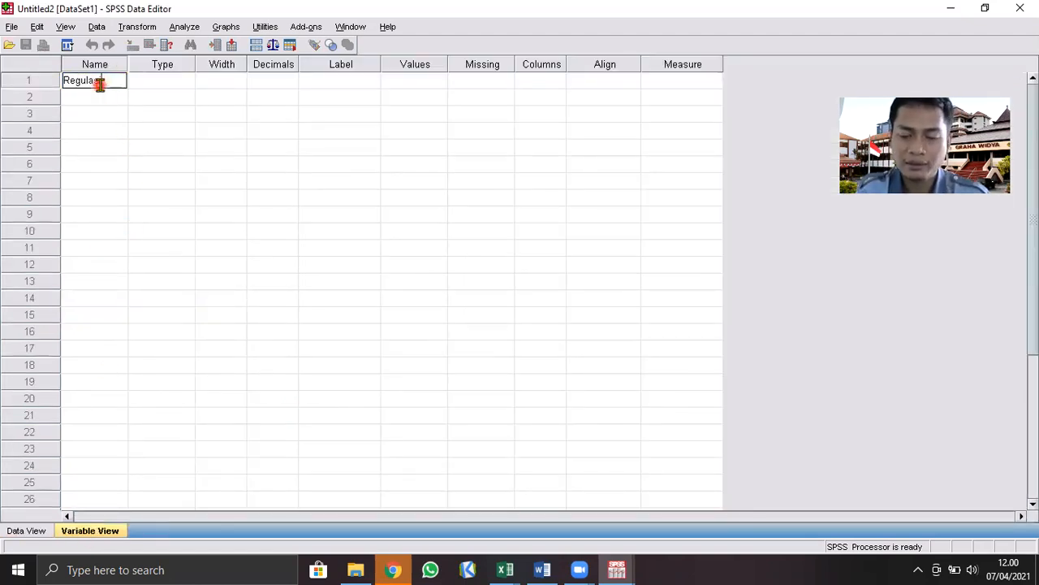
type("si_Emosi")
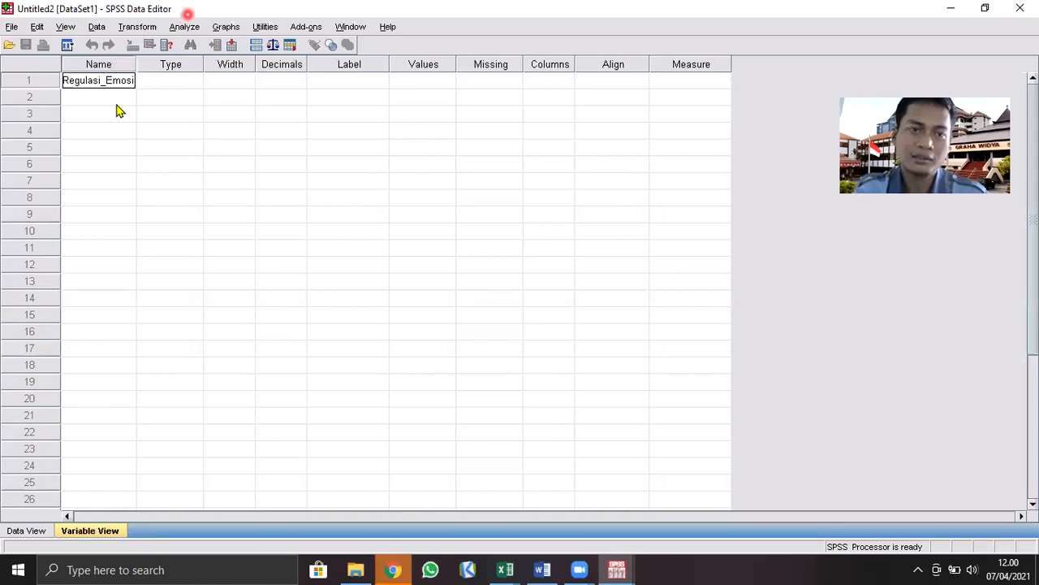
Set the Regulasi_Emosi variable's type to String with a length of 20 characters
left_click(162, 81)
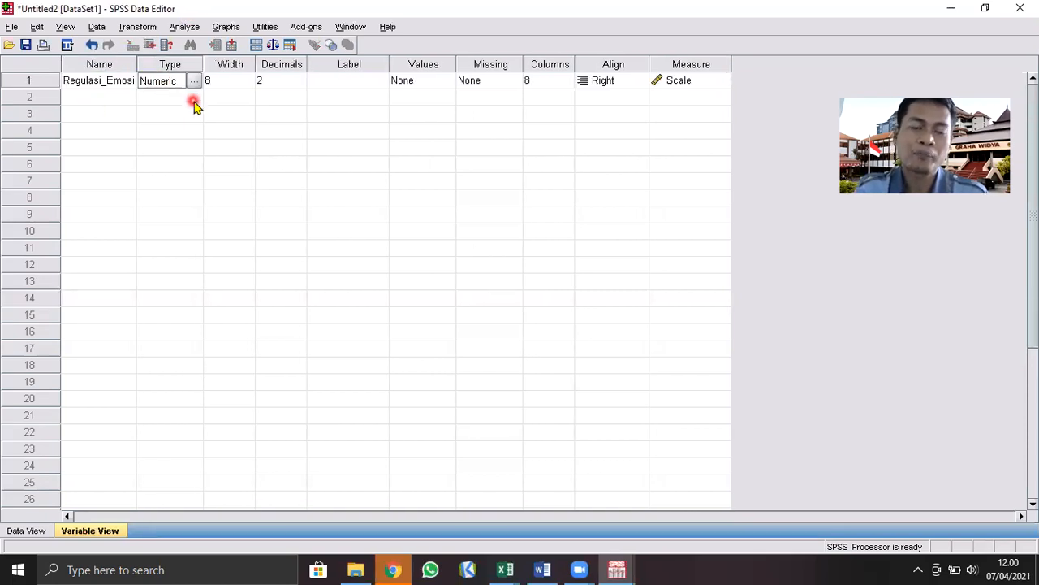
left_click(196, 81)
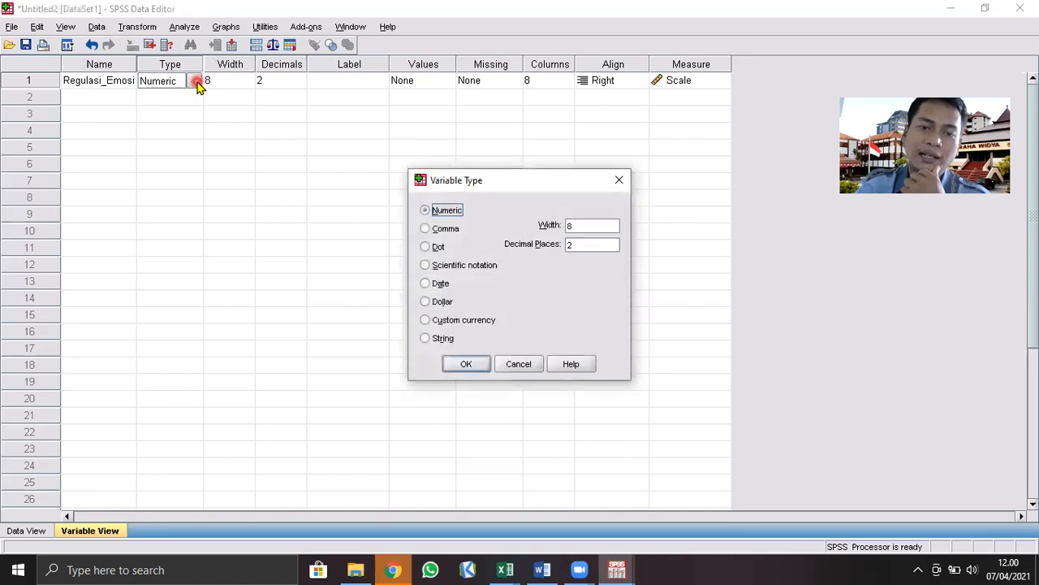
left_click(424, 340)
left_click(460, 408)
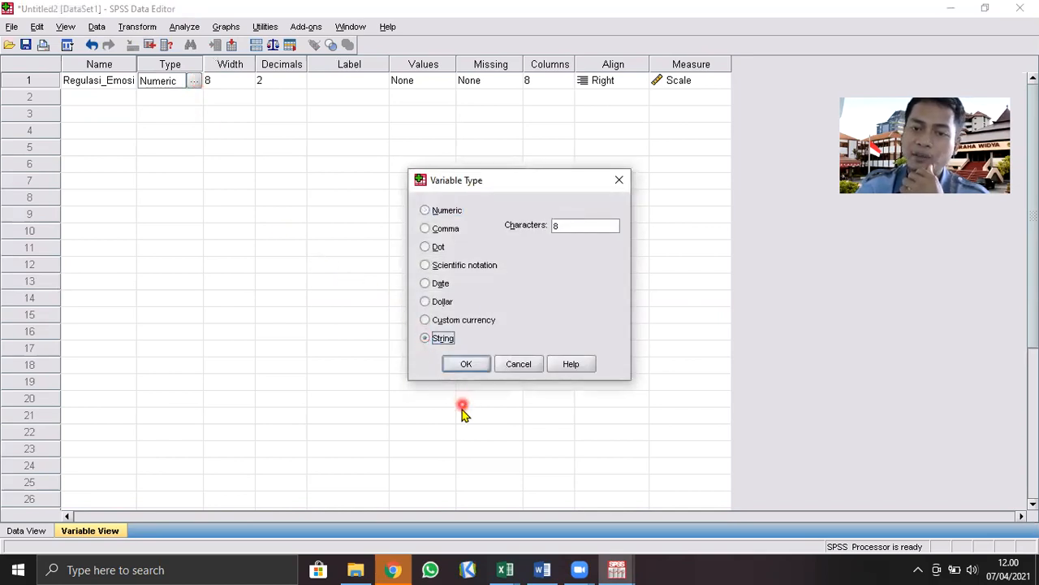
left_click(85, 570)
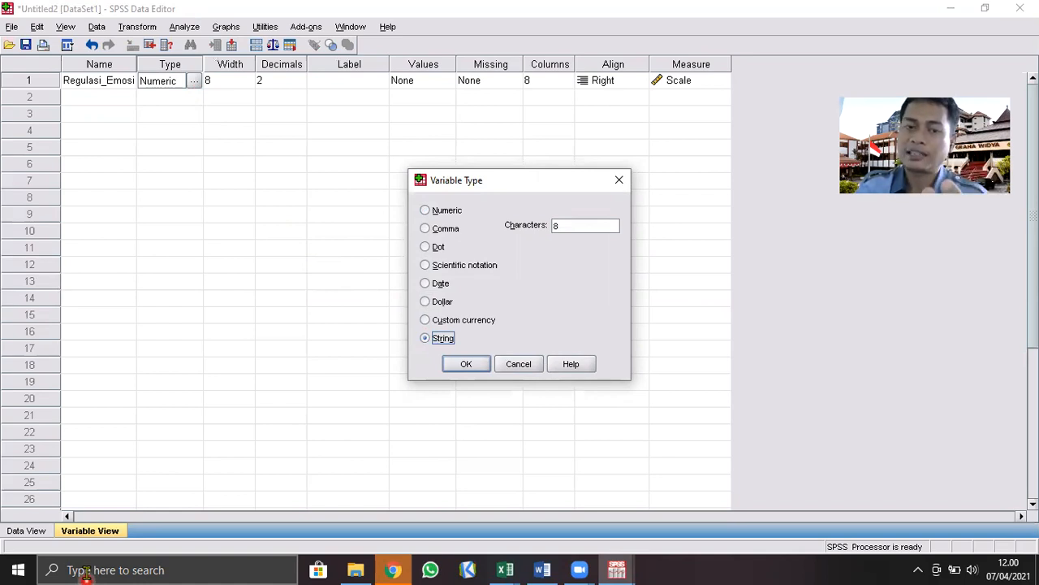
left_click(569, 227)
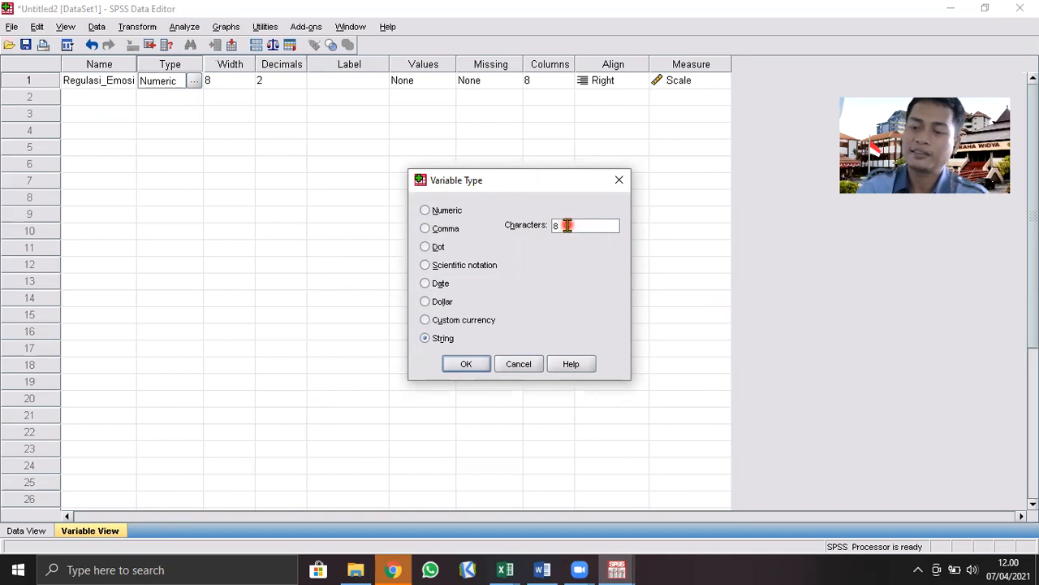
left_click_drag(555, 226, 543, 227)
type("20")
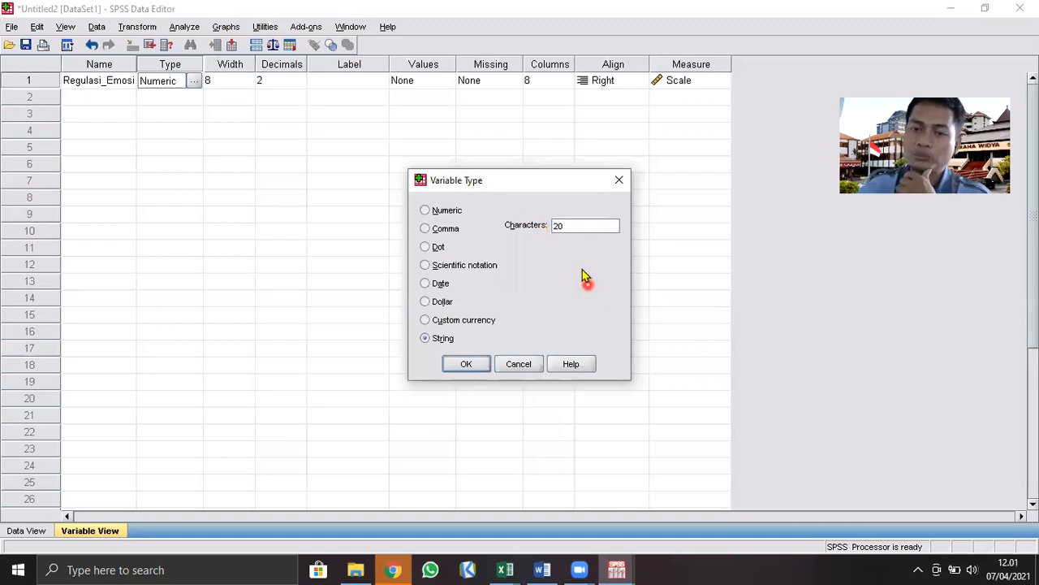
double_click(564, 227)
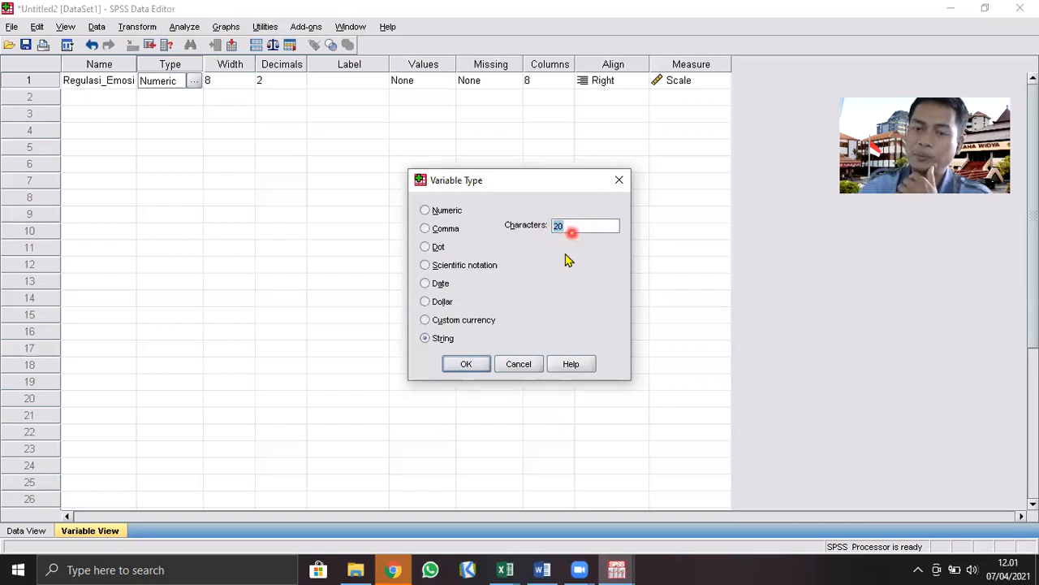
left_click(474, 365)
left_click(299, 132)
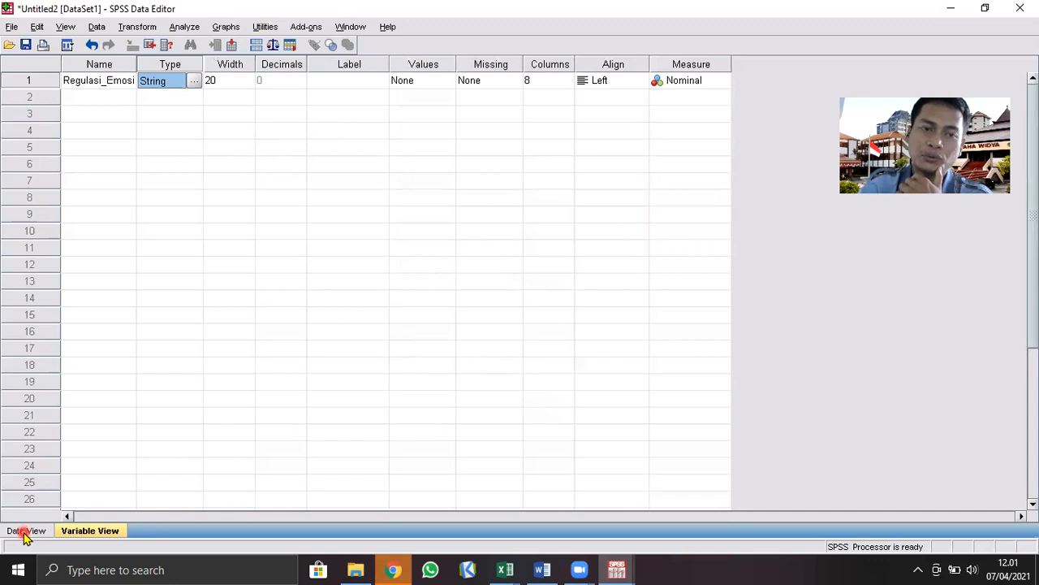
Review the type and width settings of the Regulasi_Emosi variable
left_click(120, 84)
left_click(192, 81)
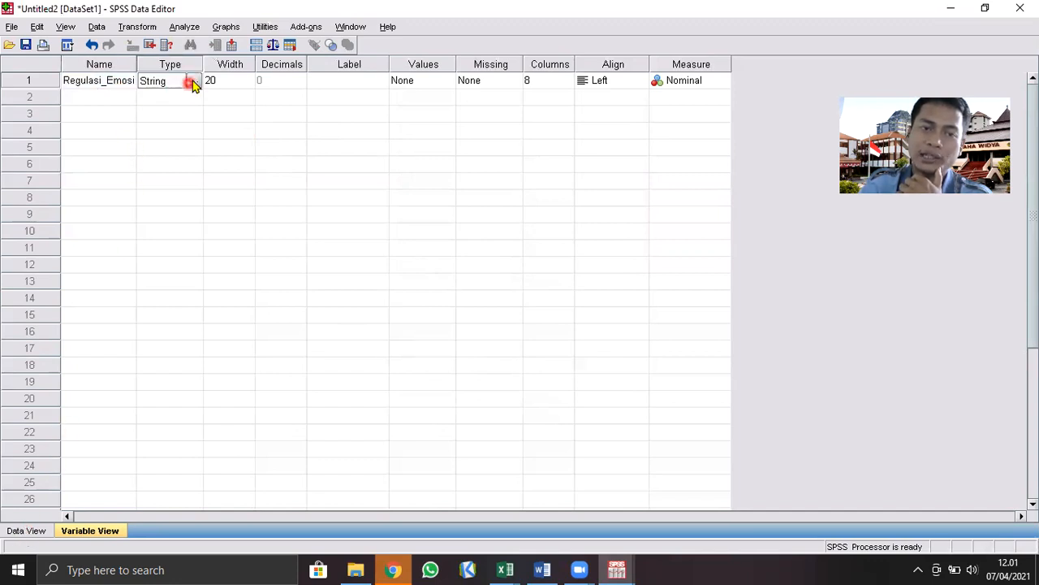
left_click(196, 87)
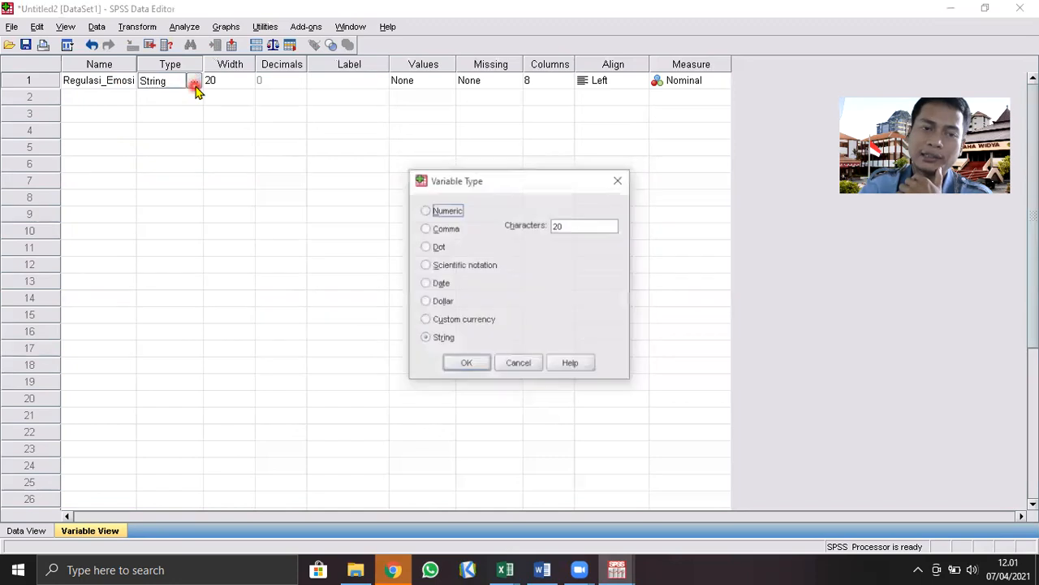
left_click(461, 365)
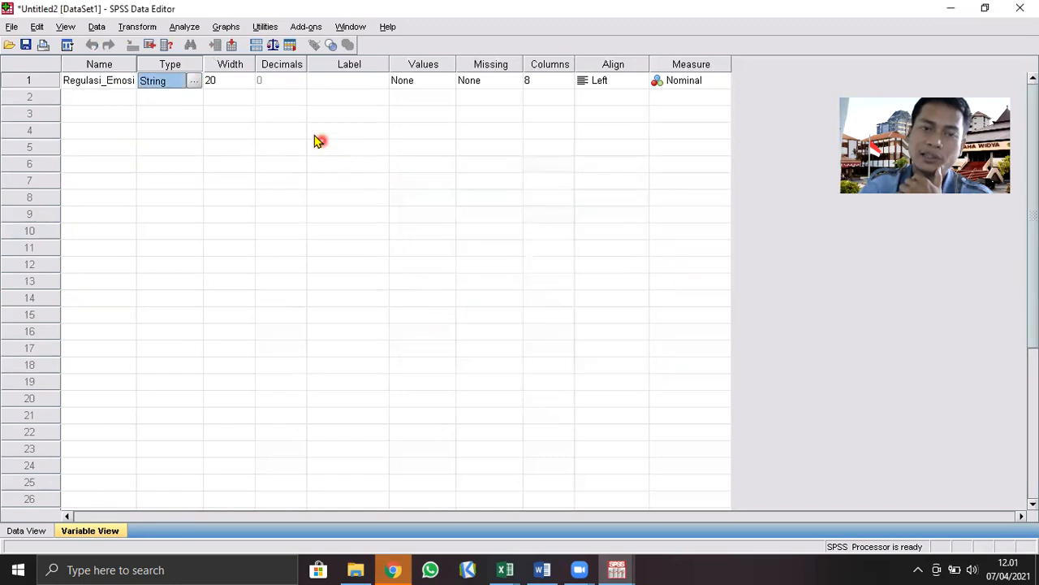
left_click(242, 89)
double_click(223, 81)
left_click(237, 131)
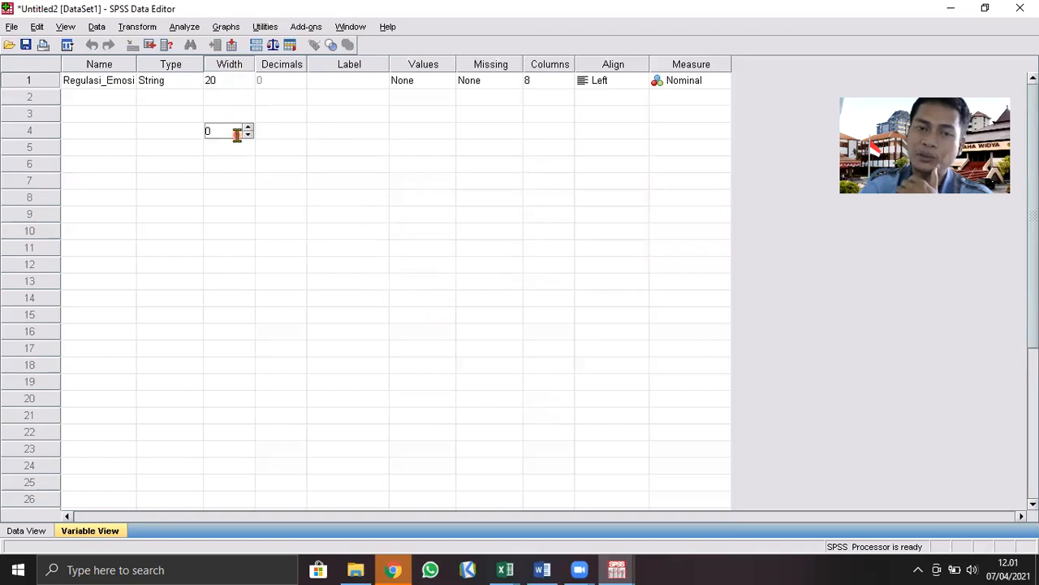
left_click(116, 352)
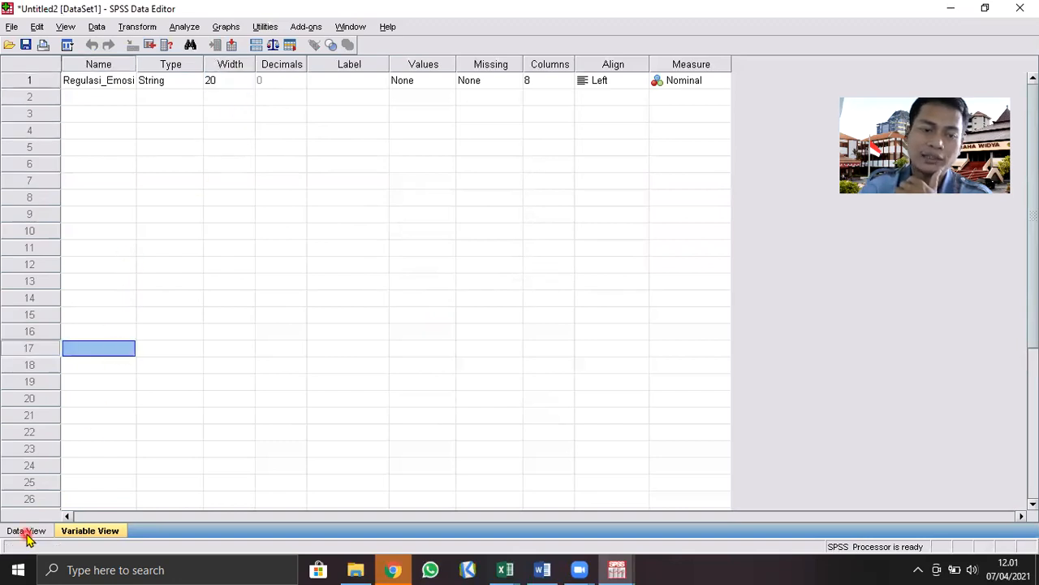
Show the dataset's data grid, then switch to the LATIHAN MEMBUAT NORMA workbook in Excel and copy the KATEGORI results in C2:C51
left_click(26, 532)
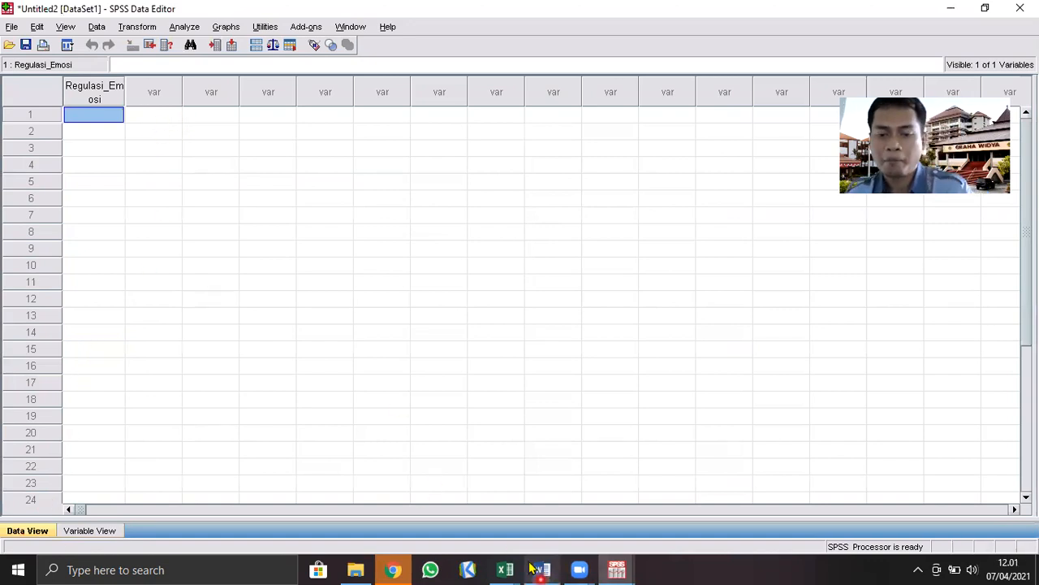
mouse_move(505, 569)
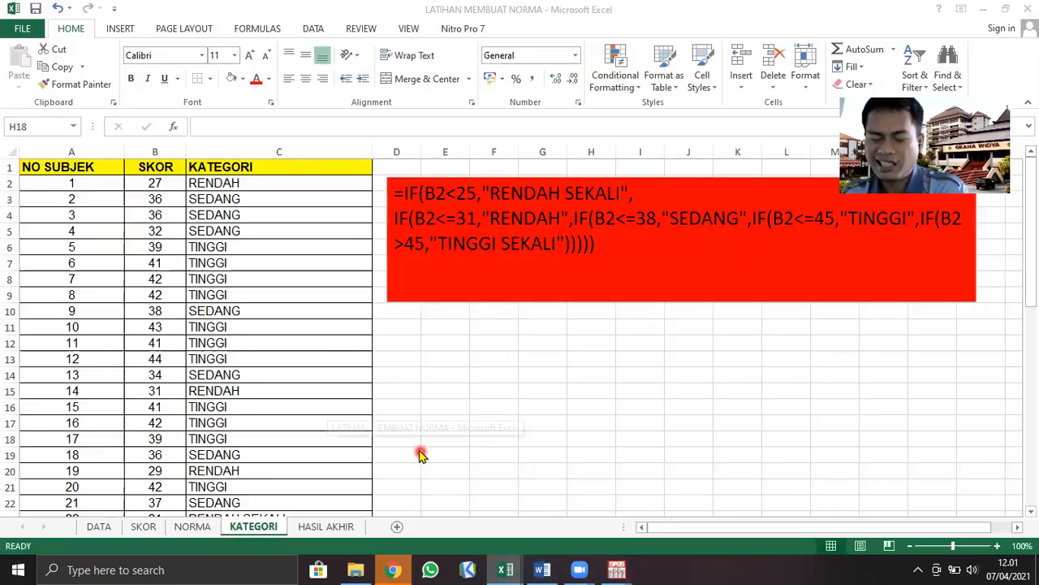
left_click(443, 539)
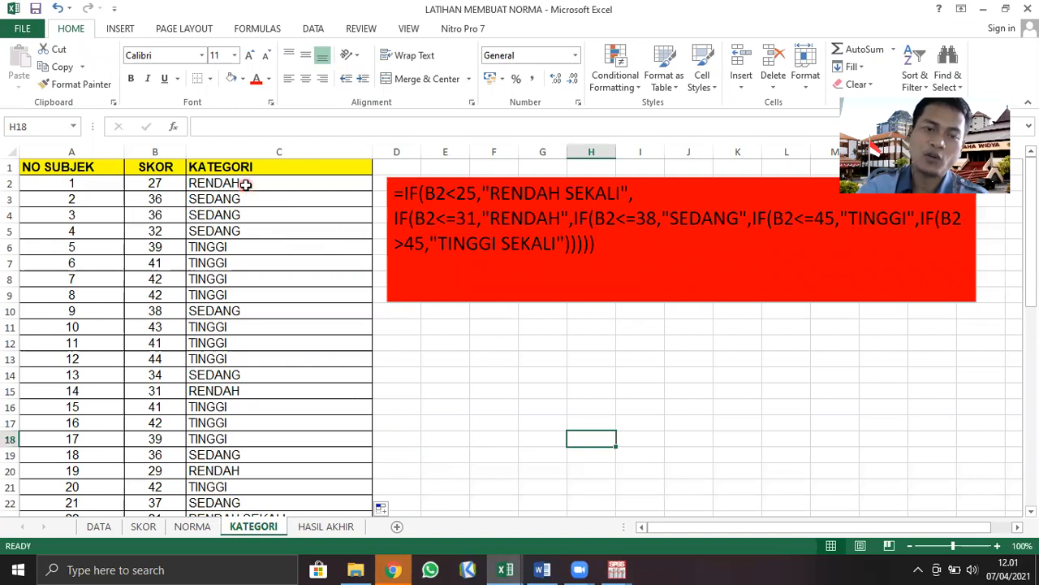
left_click_drag(246, 182, 245, 486)
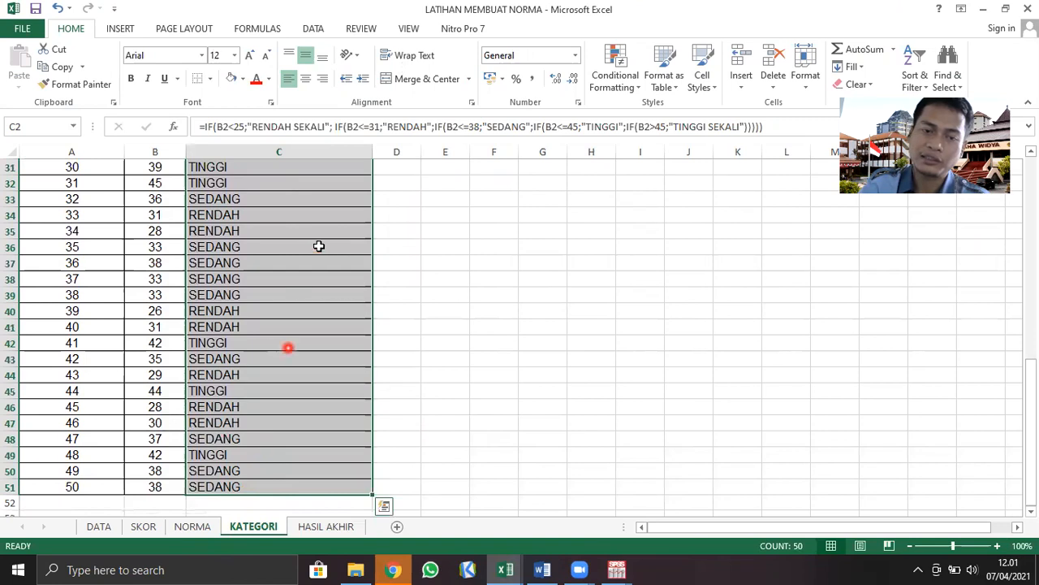
key("ctrl+c")
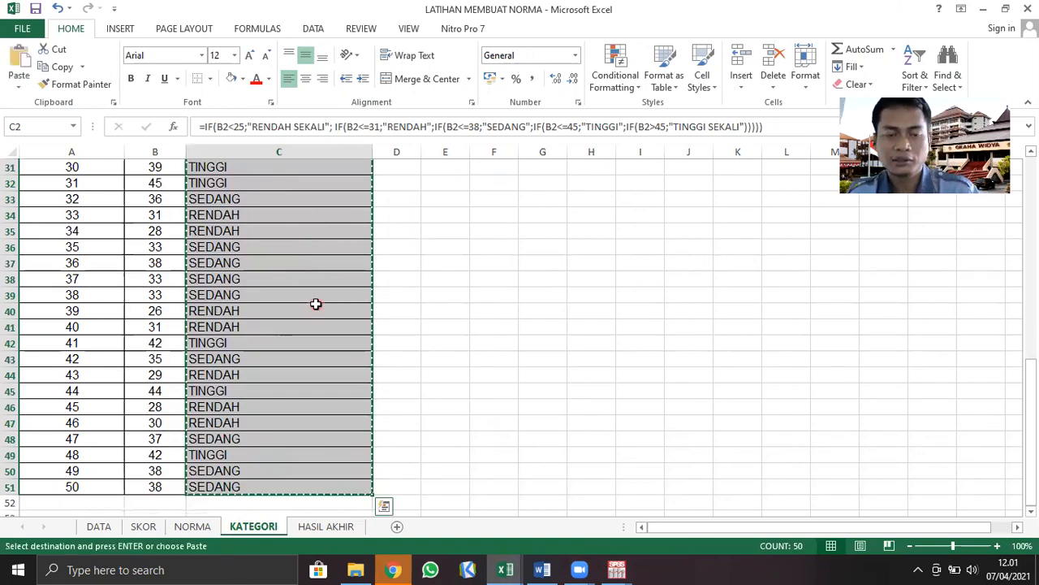
Switch to the Untitled2 dataset in SPSS and select the first data cell of the Regulasi_Emosi variable
left_click(617, 568)
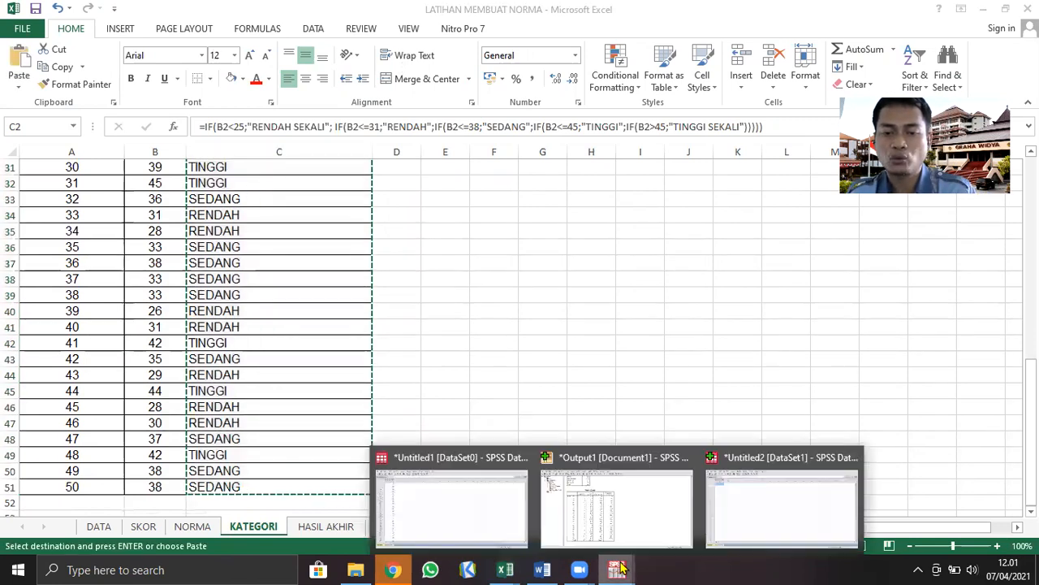
left_click(779, 500)
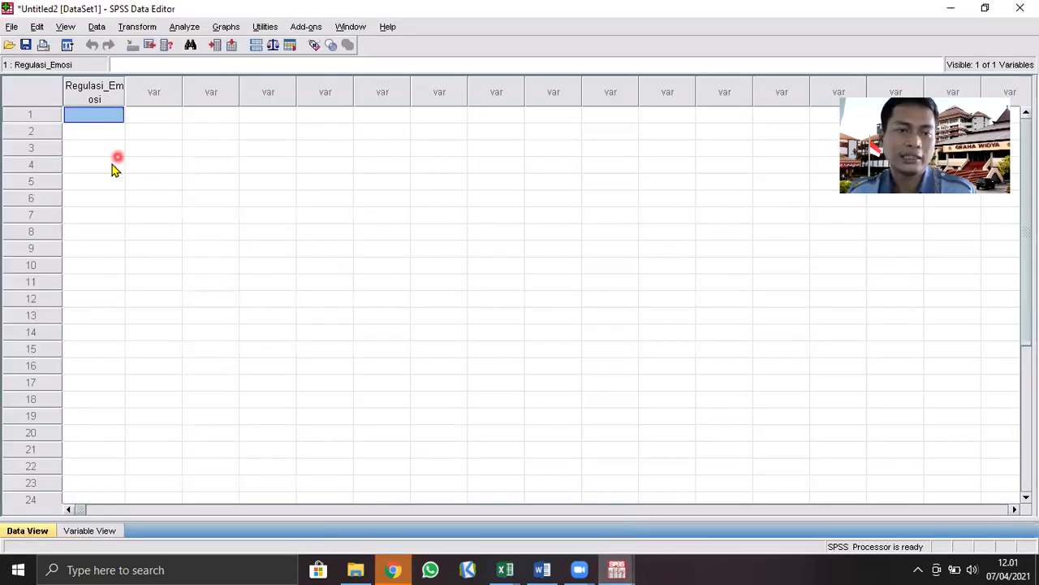
left_click(81, 149)
left_click(97, 115)
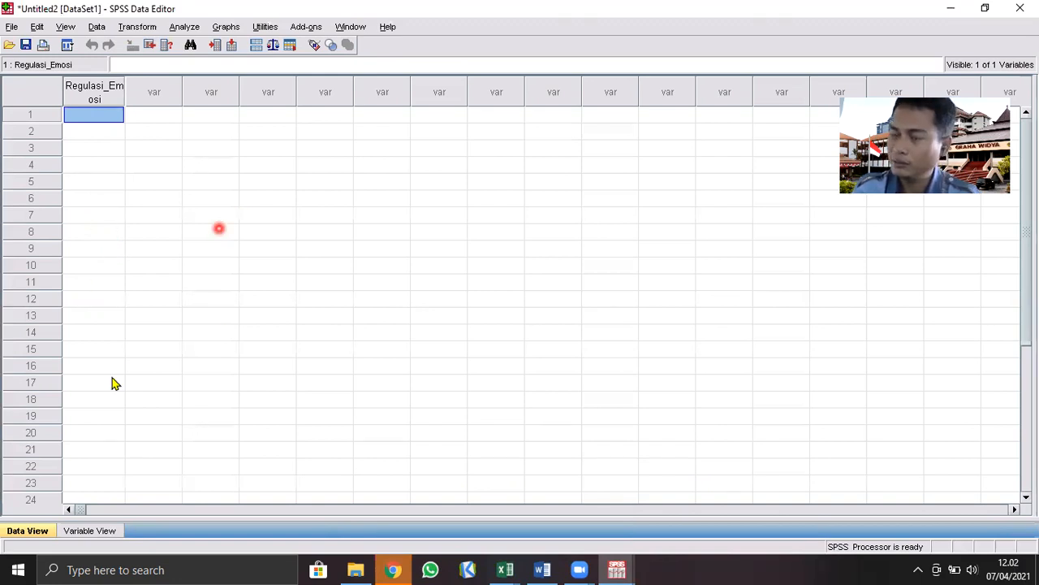
left_click(102, 164)
left_click(109, 119)
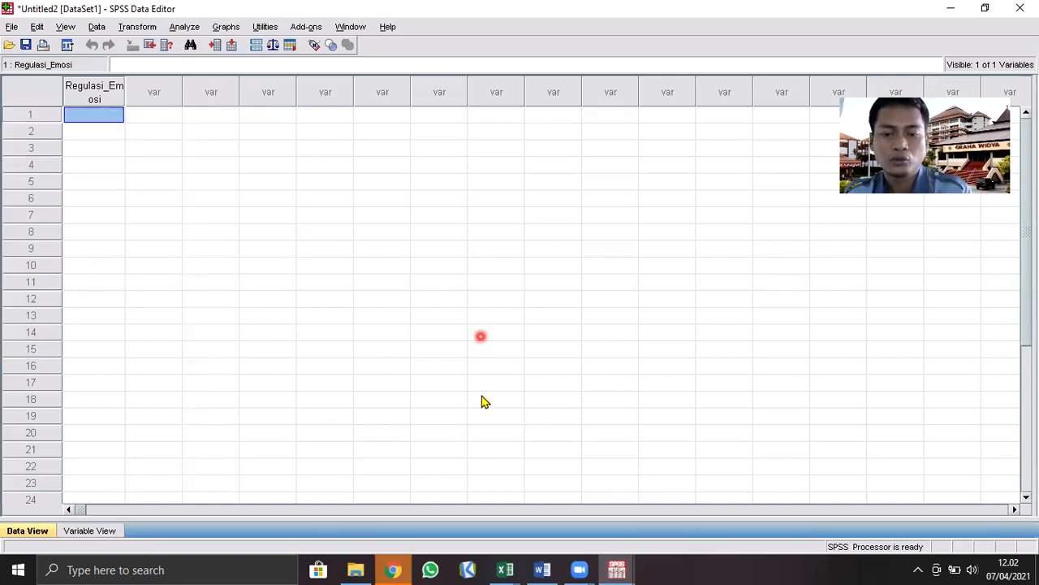
Return to the LATIHAN MEMBUAT NORMA workbook in Excel and check the copied category range C2:C51 on the KATEGORI sheet
left_click(505, 569)
left_click(587, 499)
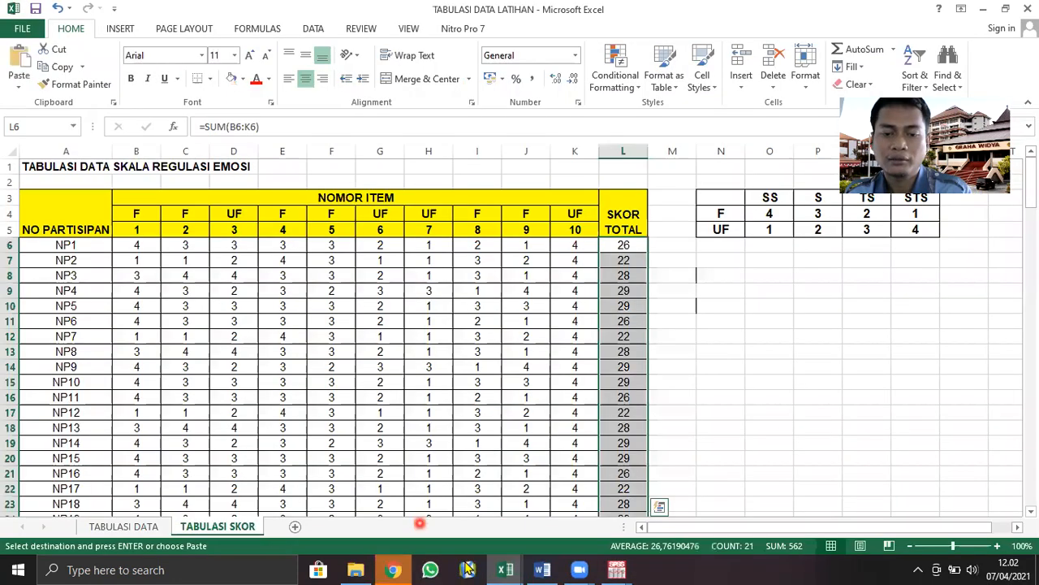
mouse_move(505, 570)
left_click(366, 505)
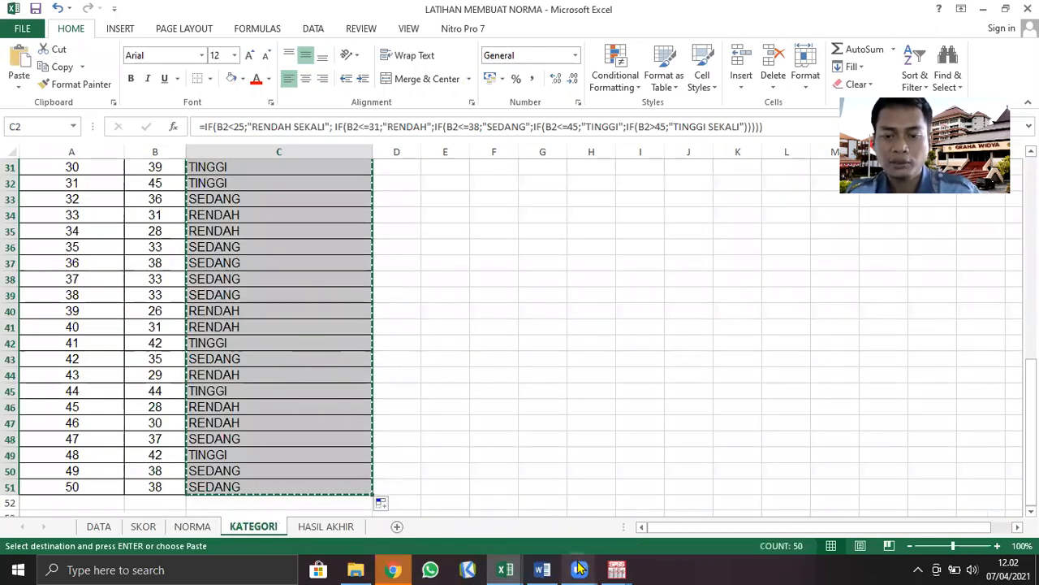
Switch to the Untitled2 dataset in SPSS, paste the copied categories into Regulasi_Emosi from row 1, and check the last filled row
left_click(617, 569)
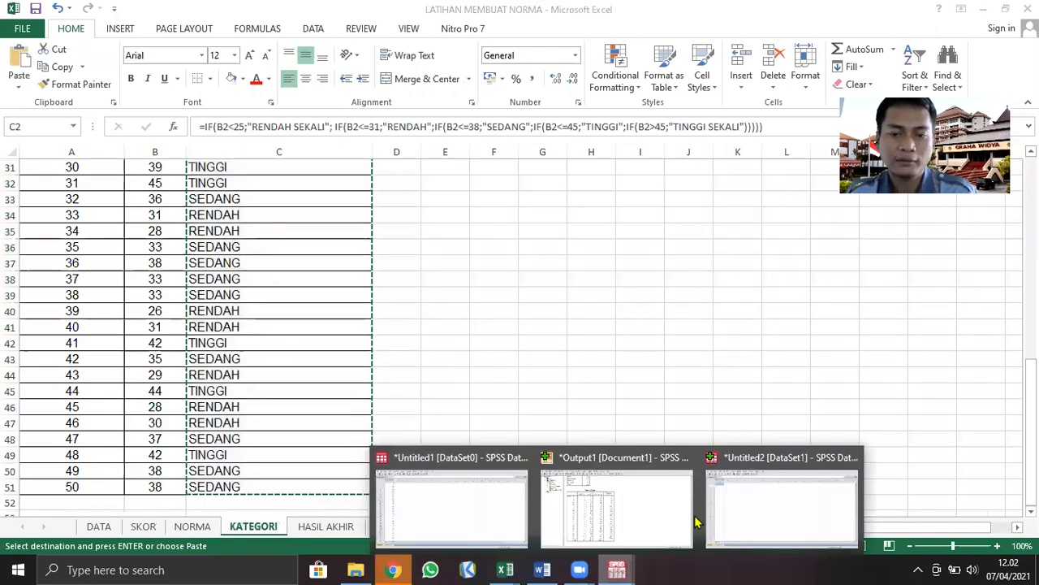
left_click(739, 512)
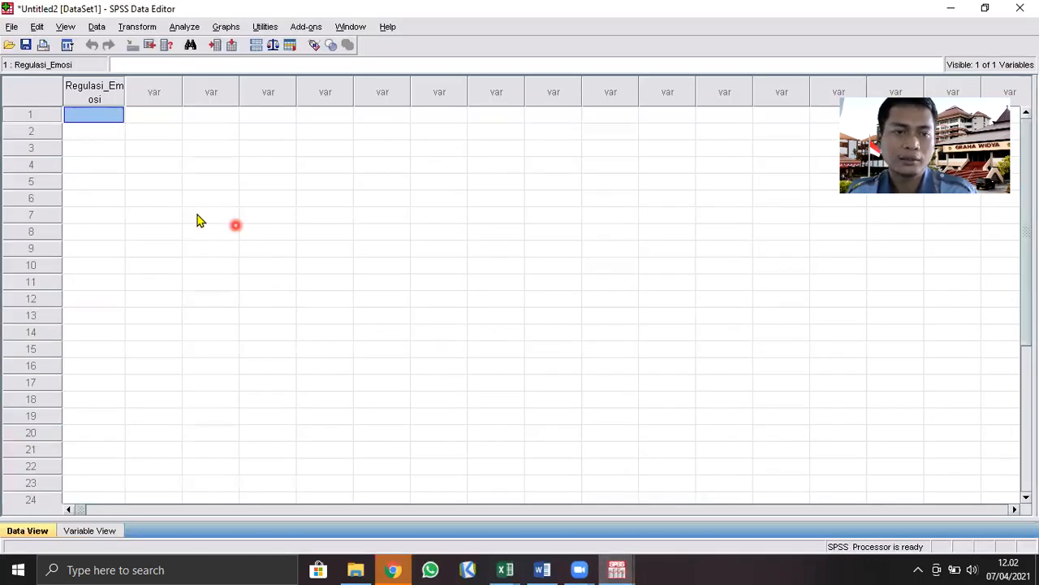
right_click(106, 117)
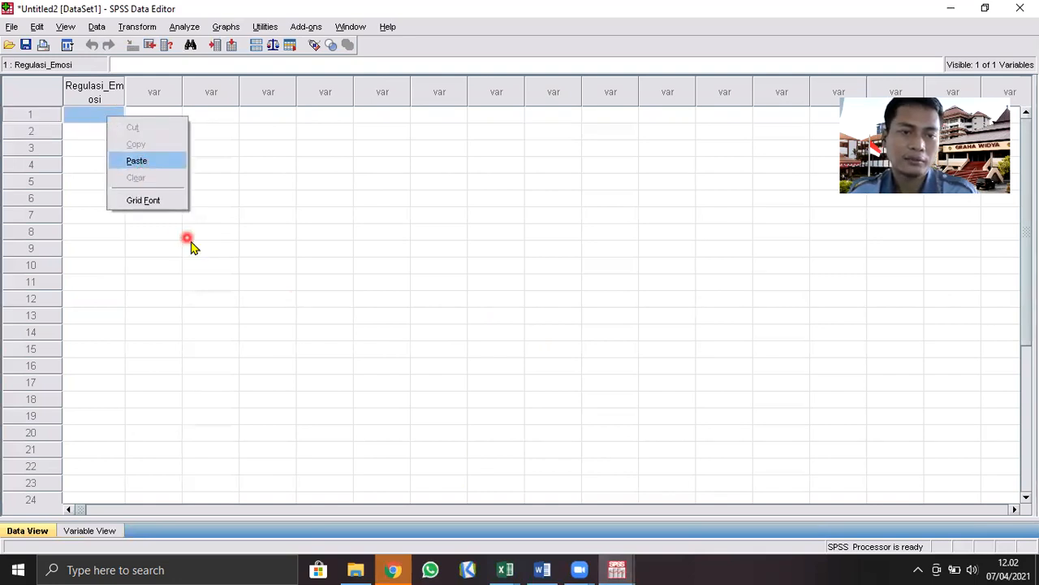
scroll(98, 341, "down", 12)
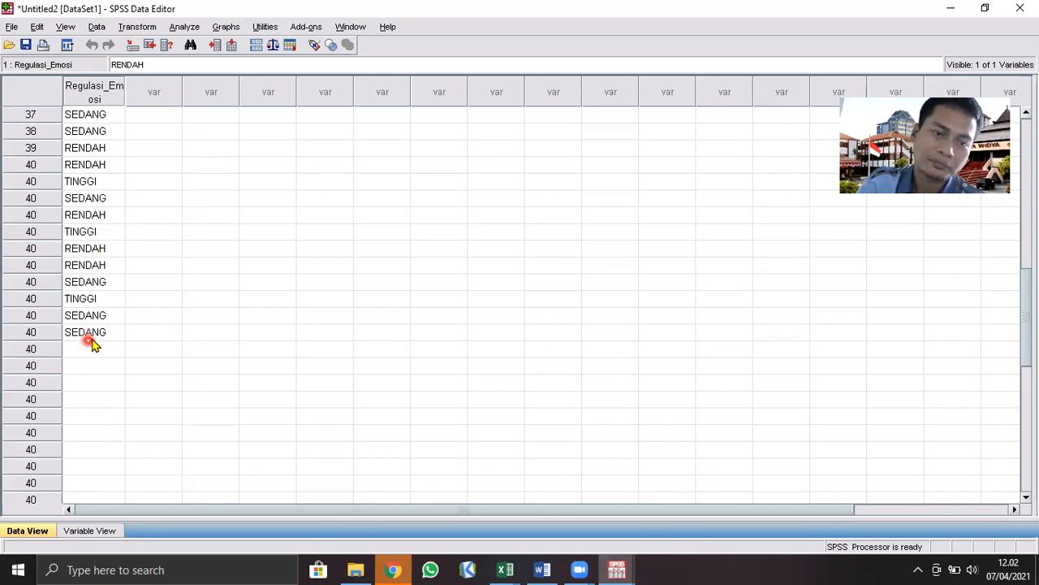
left_click(89, 340)
scroll(219, 355, "up", 12)
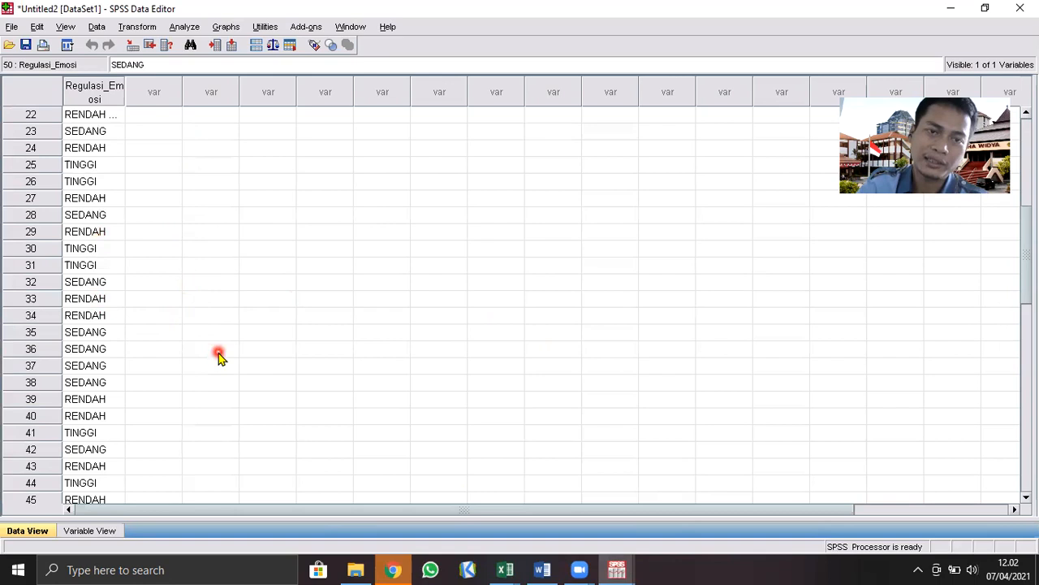
Run a Frequencies analysis on the Regulasi_Emosi variable with frequency tables displayed
left_click(195, 28)
left_click(222, 67)
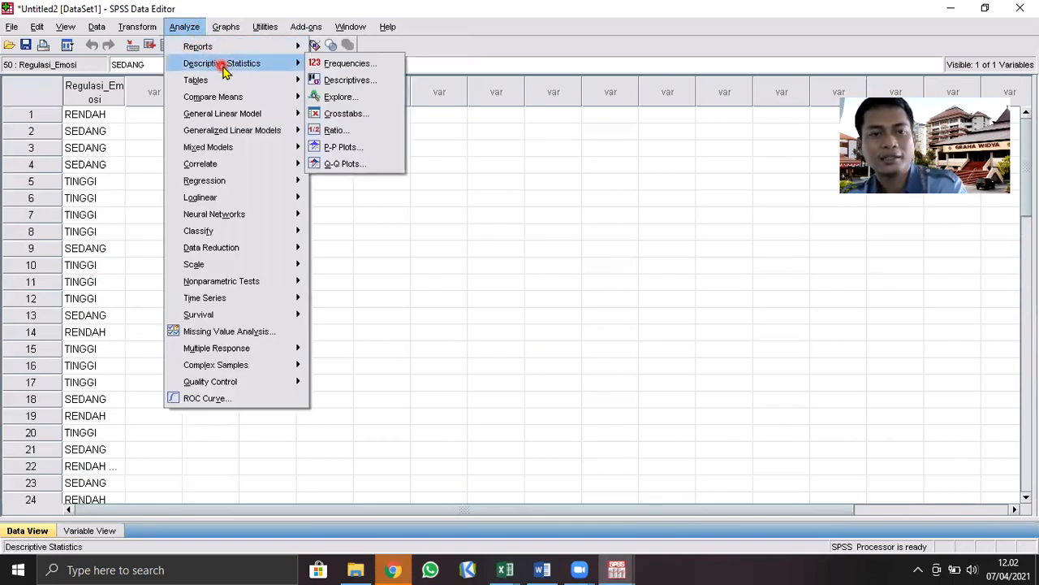
left_click(330, 67)
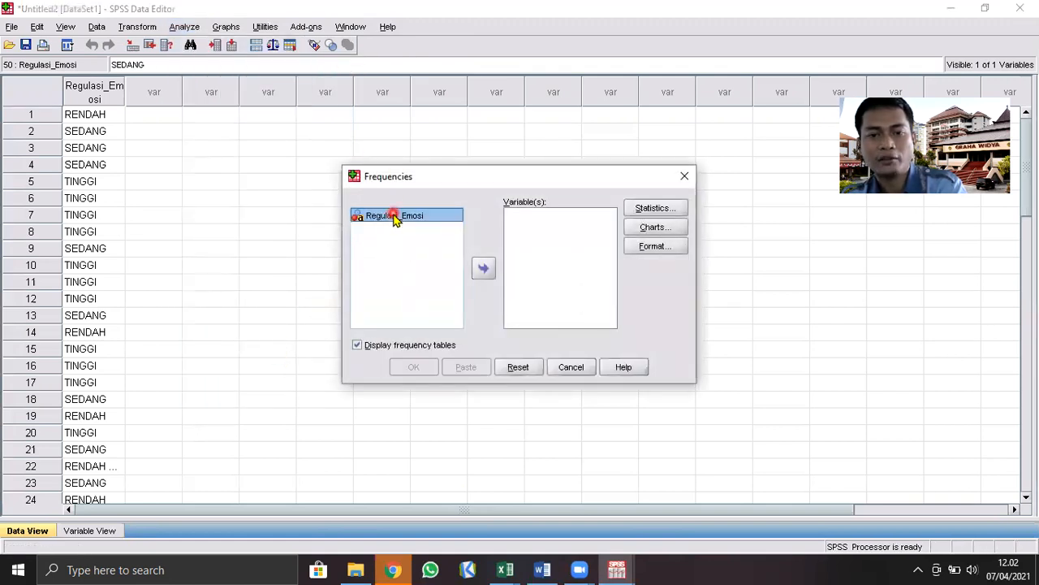
left_click(484, 270)
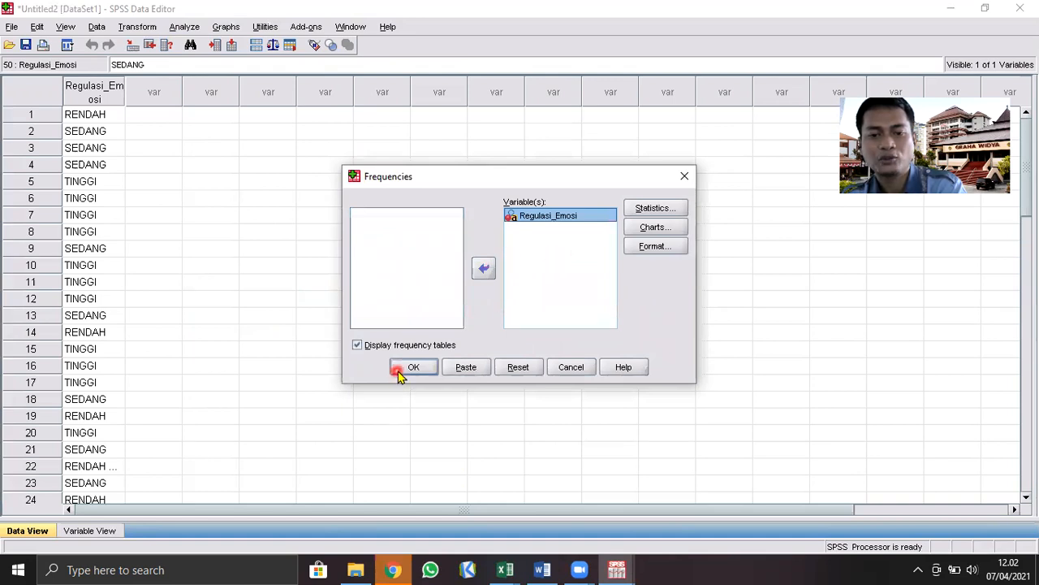
left_click(484, 268)
left_click(486, 268)
left_click(414, 367)
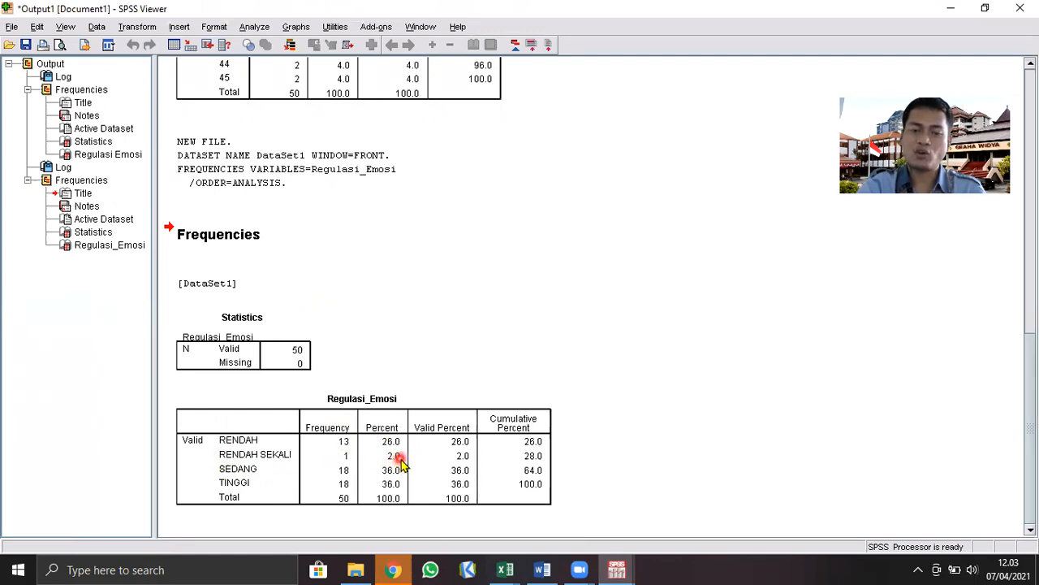
Compare the RENDAH SEKALI count and percentage on Excel's HASIL AKHIR sheet with the SPSS frequency table
left_click(505, 569)
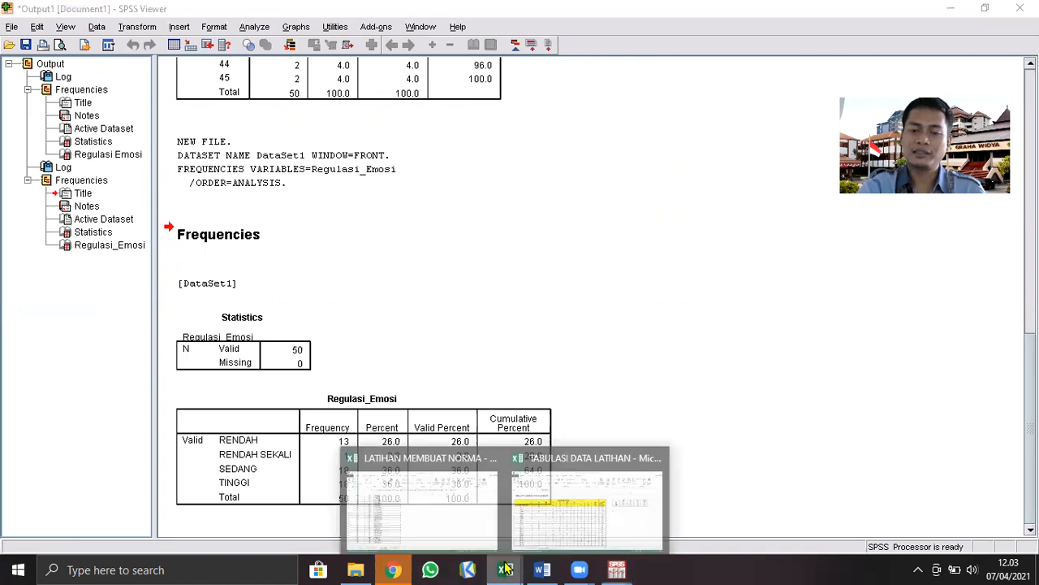
left_click(427, 529)
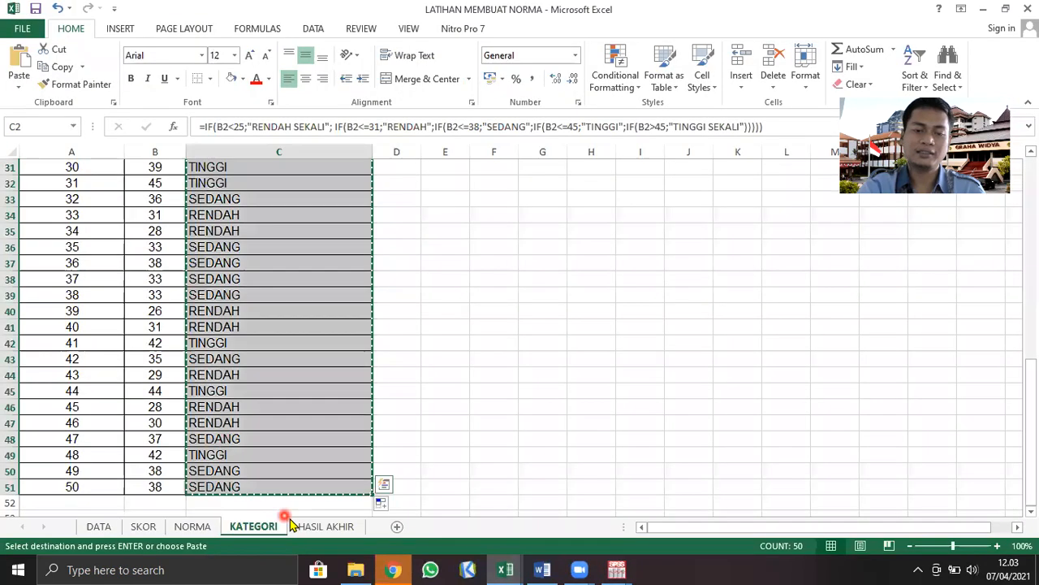
left_click(326, 525)
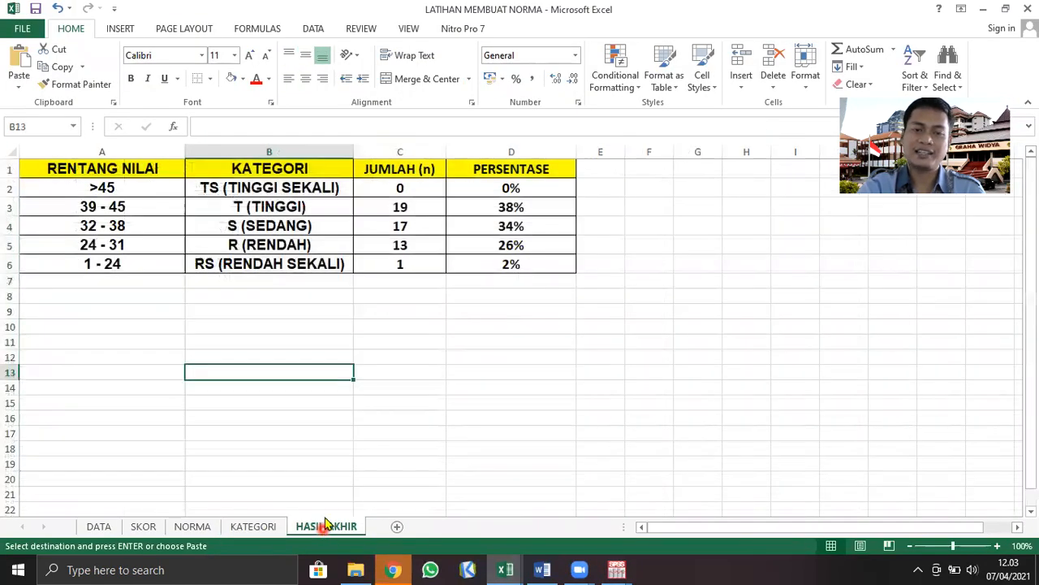
left_click(197, 264)
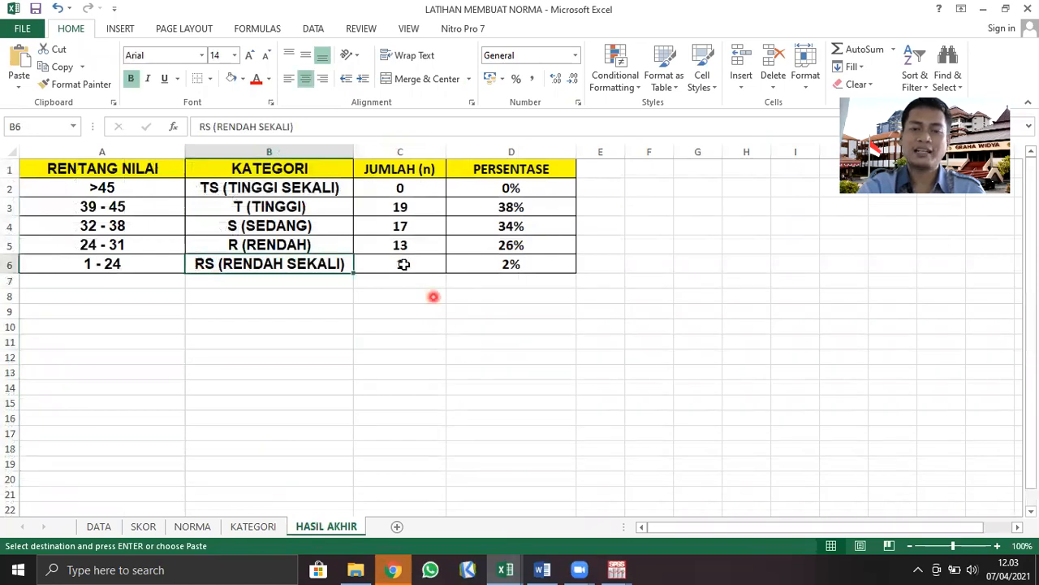
left_click(403, 264)
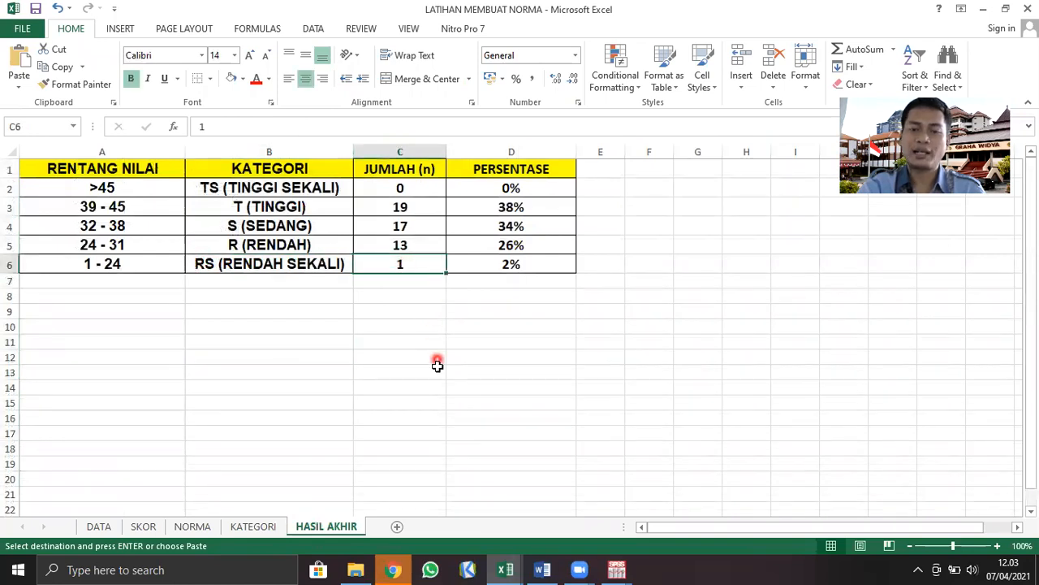
left_click(522, 268)
mouse_move(617, 569)
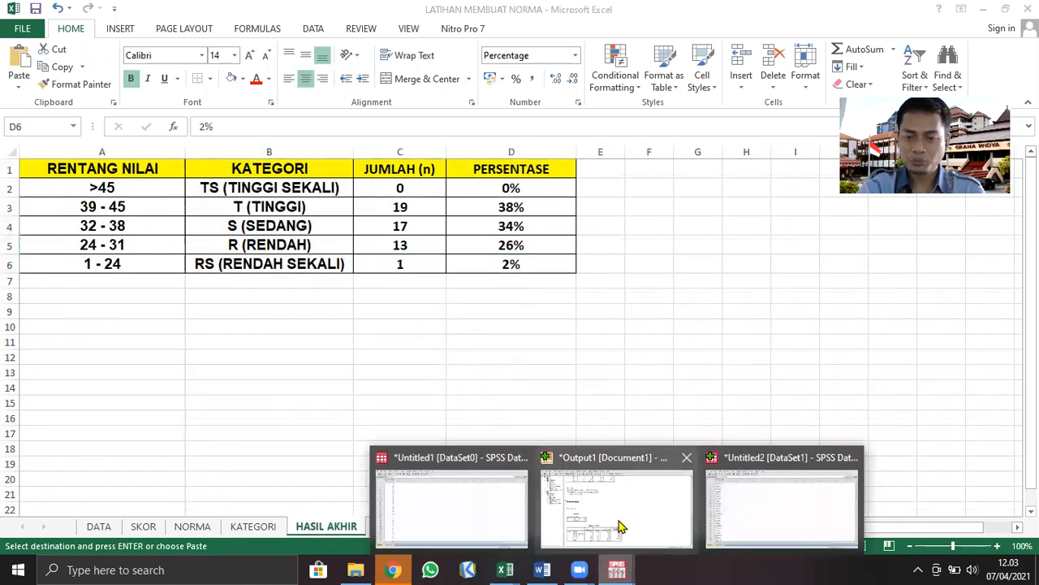
left_click(619, 526)
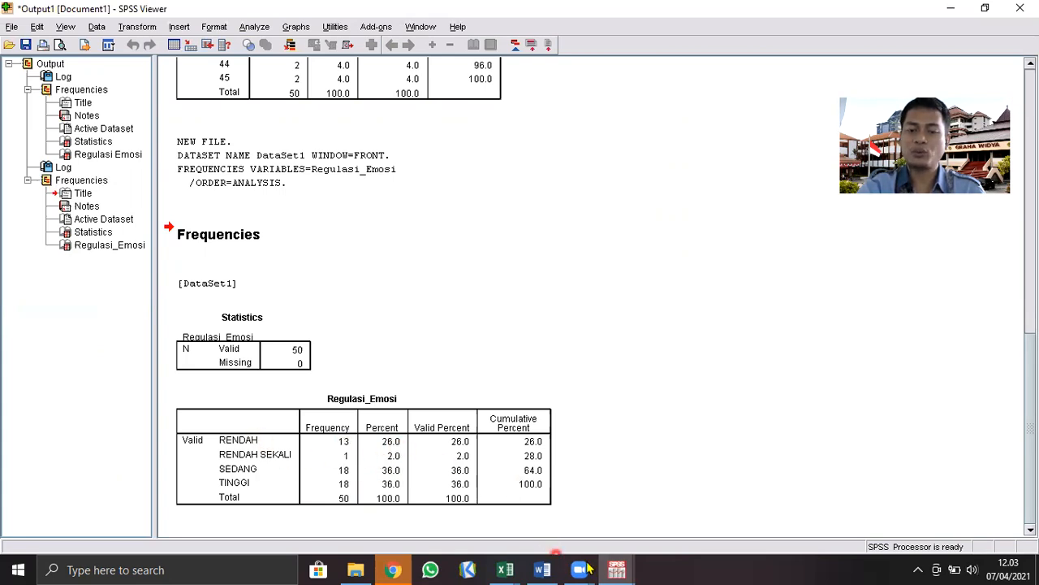
Compare the RENDAH count and percentage on Excel's HASIL AKHIR sheet with the SPSS frequency table
left_click(505, 569)
left_click(581, 533)
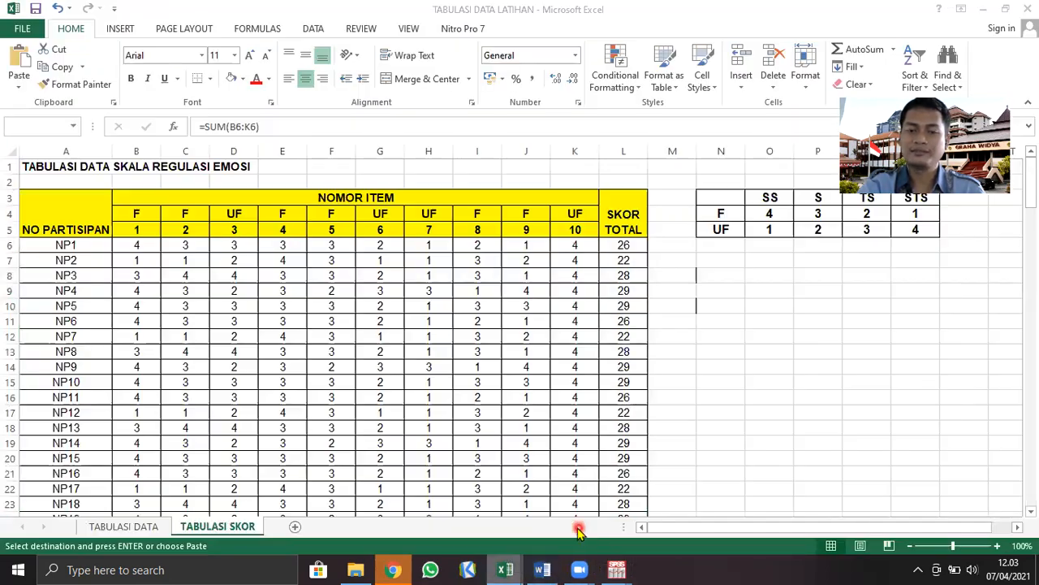
left_click(417, 536)
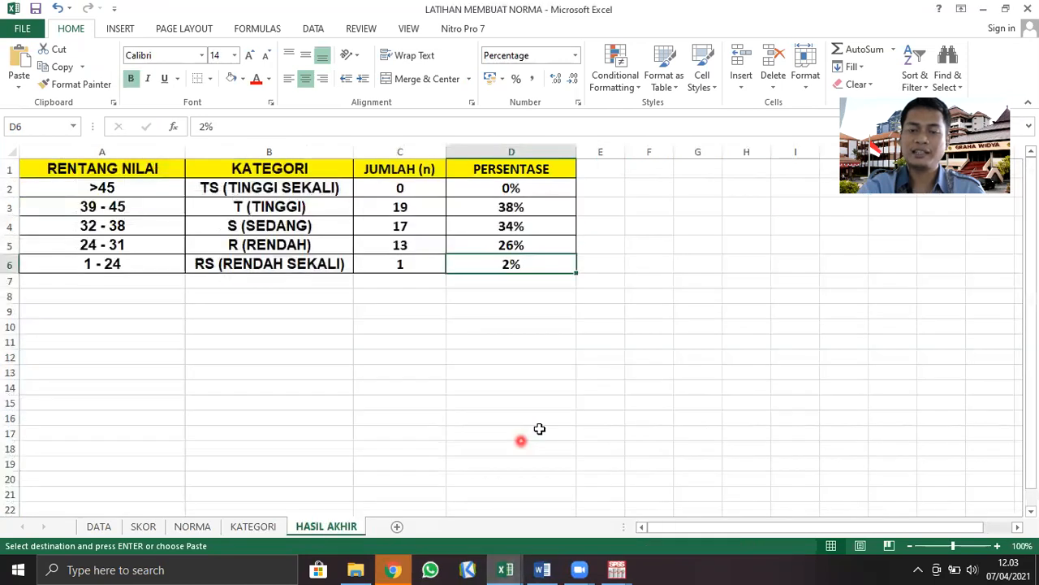
left_click(406, 246)
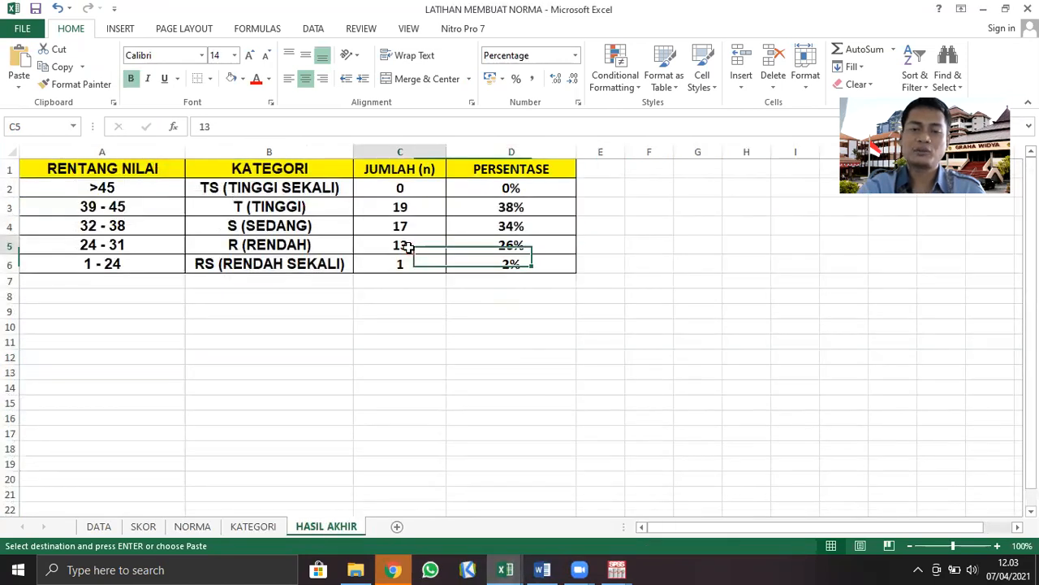
left_click(498, 242)
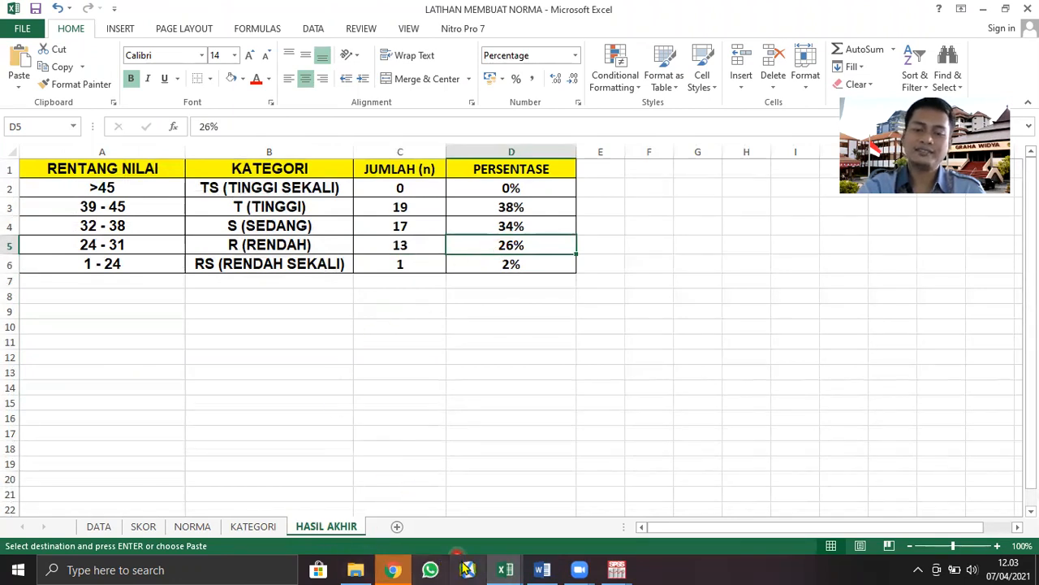
left_click(616, 569)
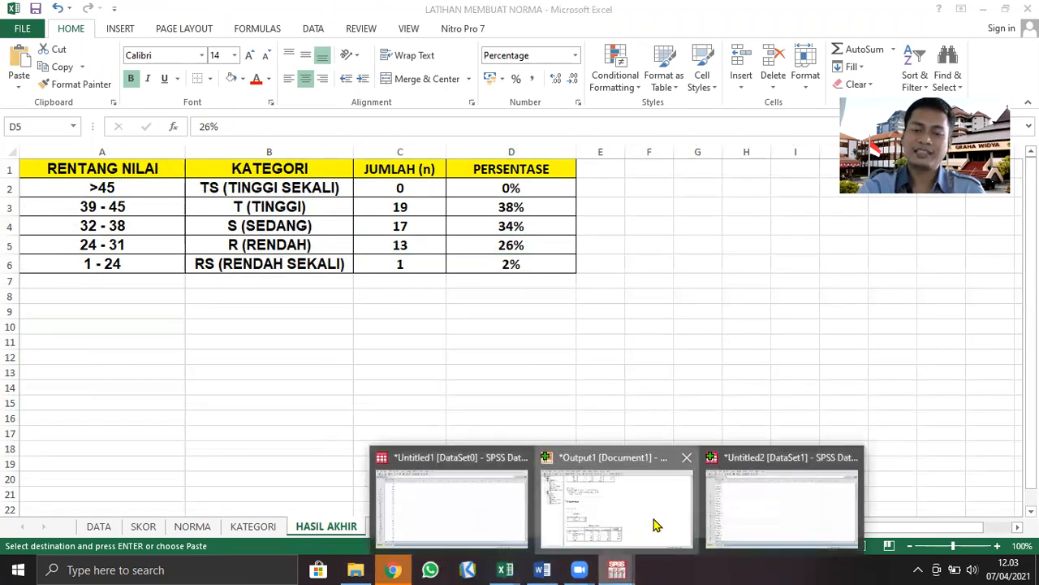
left_click(663, 522)
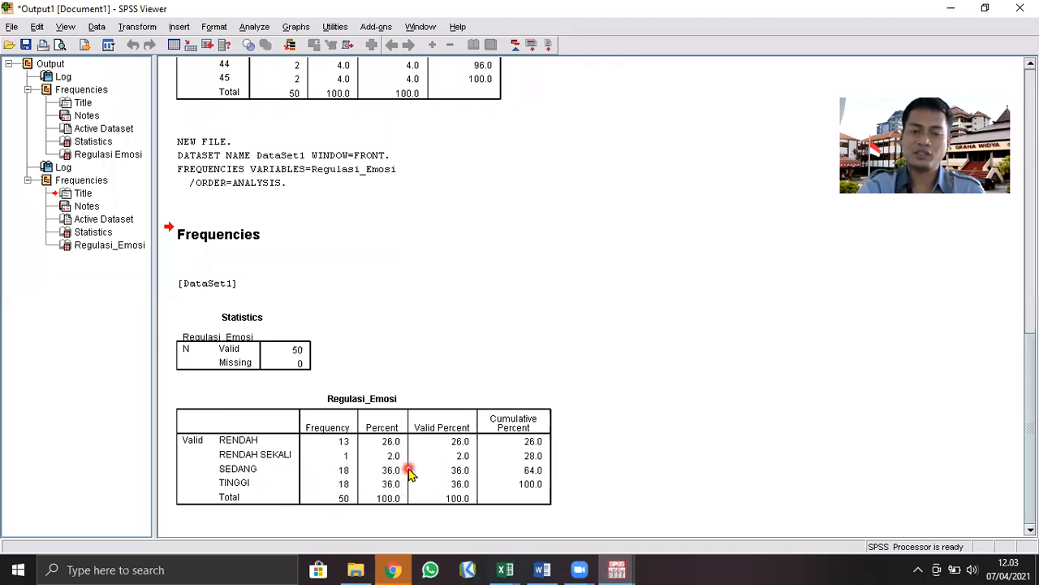
Switch to the HASIL AKHIR sheet in Excel and set the SEDANG row's count to 18 and percentage to 36%
left_click(505, 569)
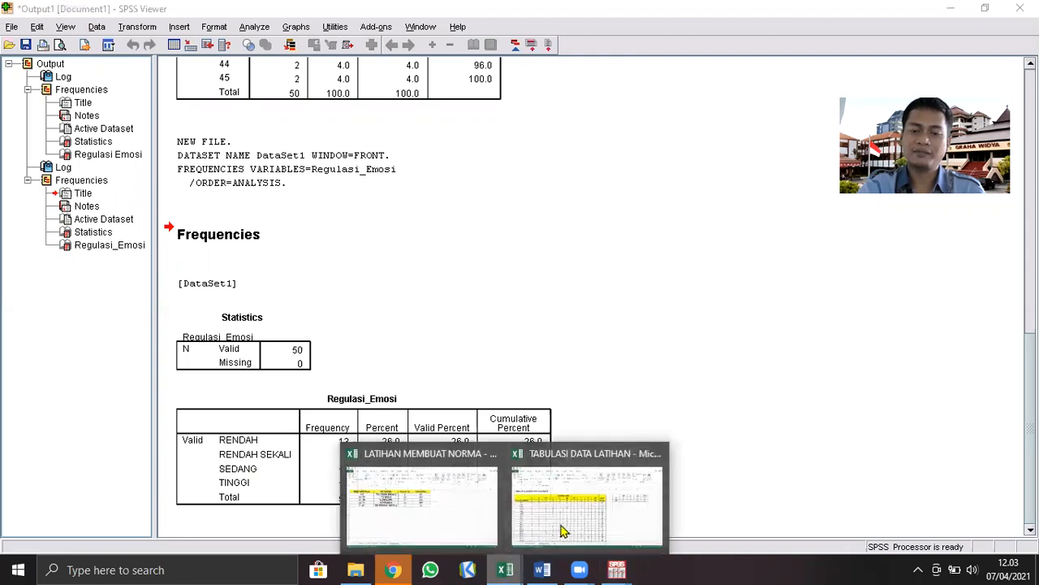
left_click(491, 528)
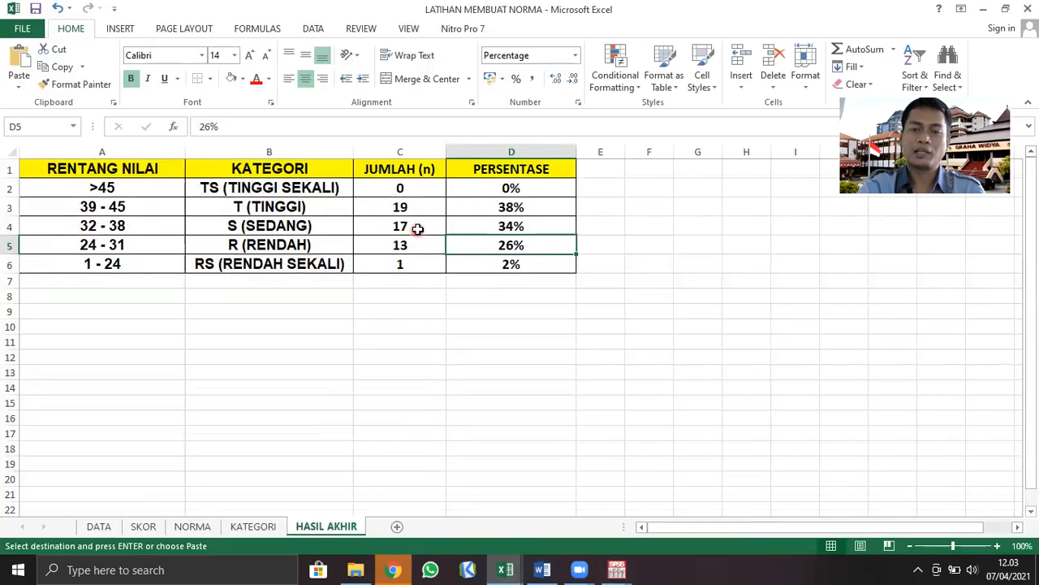
left_click(417, 229)
type("18")
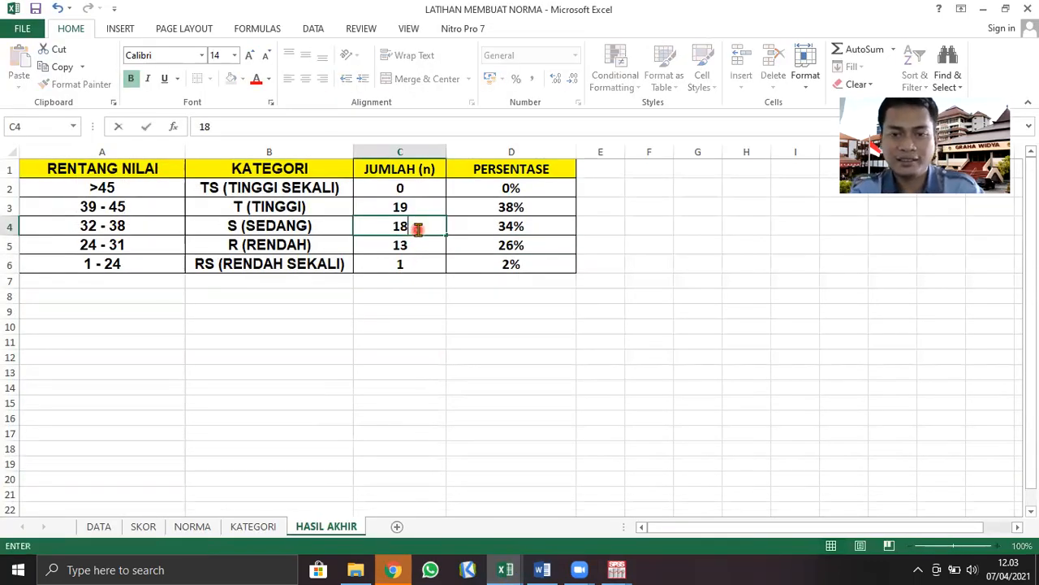
left_click(487, 226)
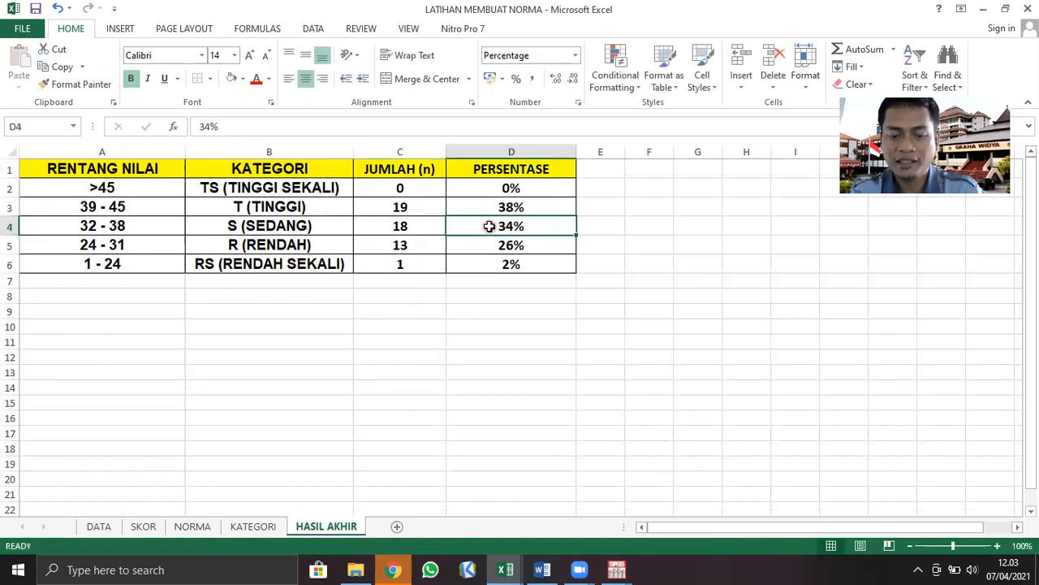
type("36")
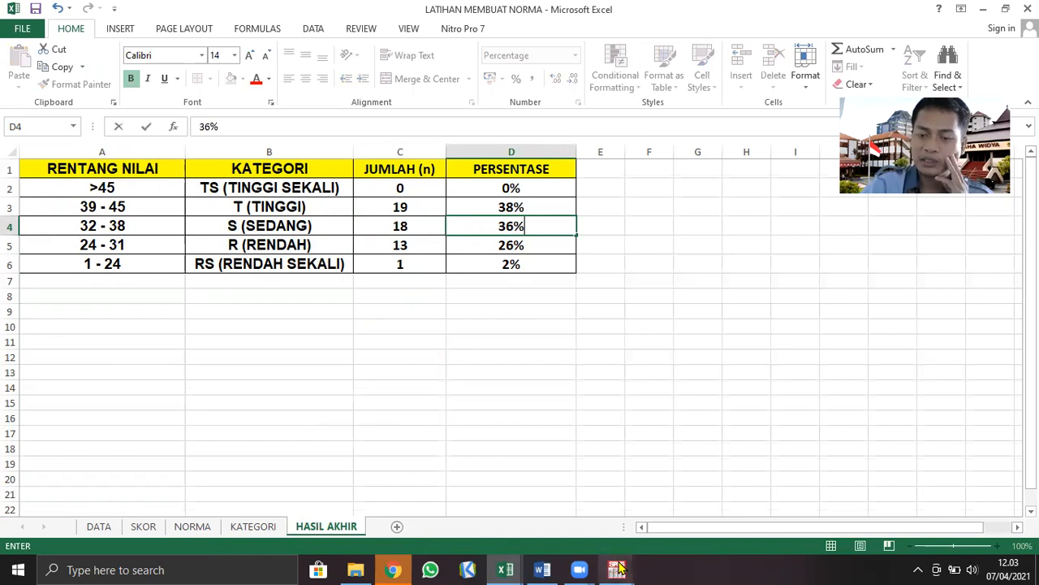
Check the TINGGI frequency in the SPSS output, then set the TINGGI row on Excel's HASIL AKHIR sheet to 18 and 36%
mouse_move(619, 568)
left_click(623, 520)
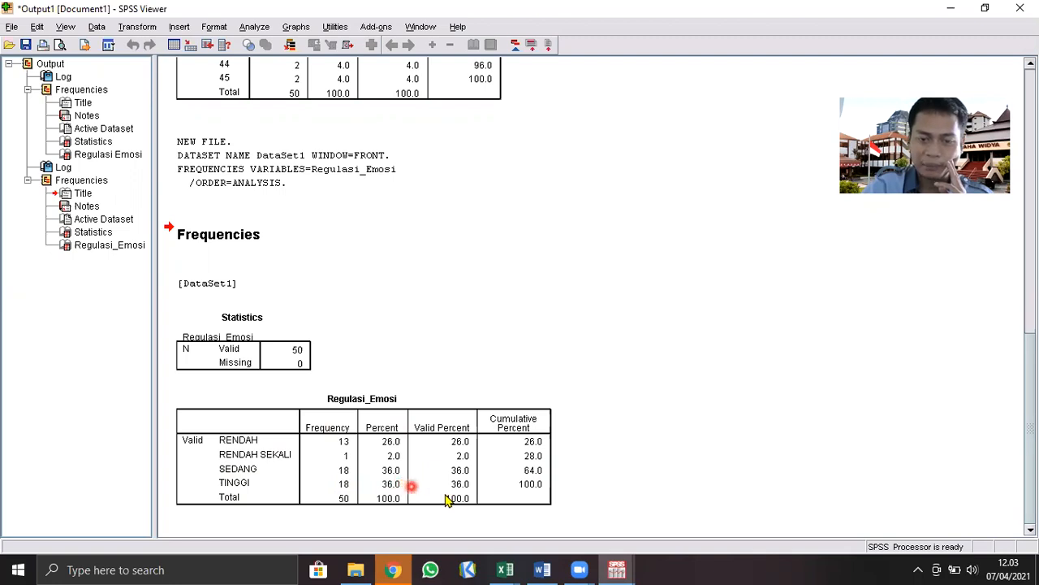
left_click(505, 568)
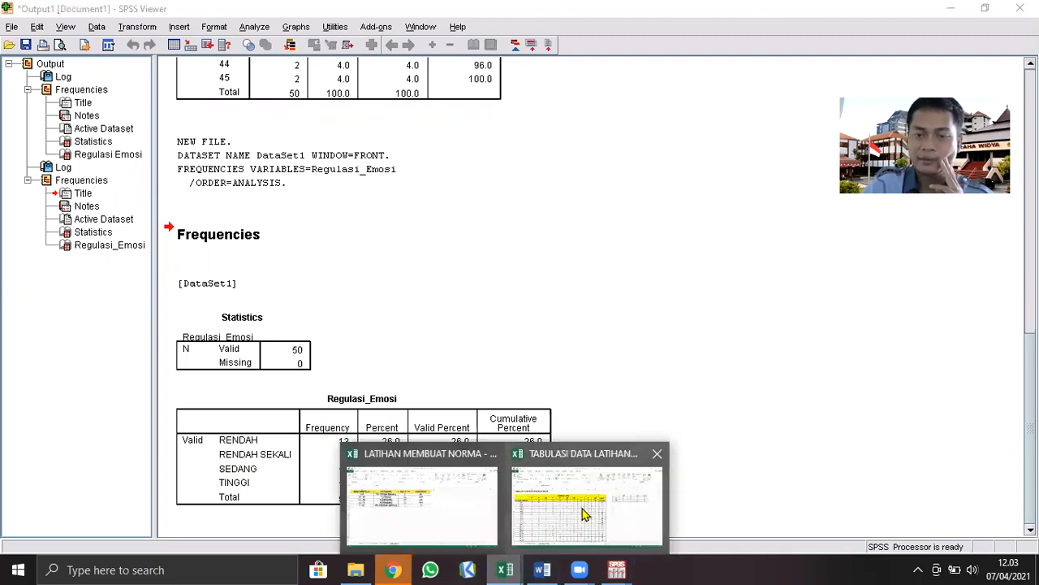
left_click(582, 513)
mouse_move(505, 569)
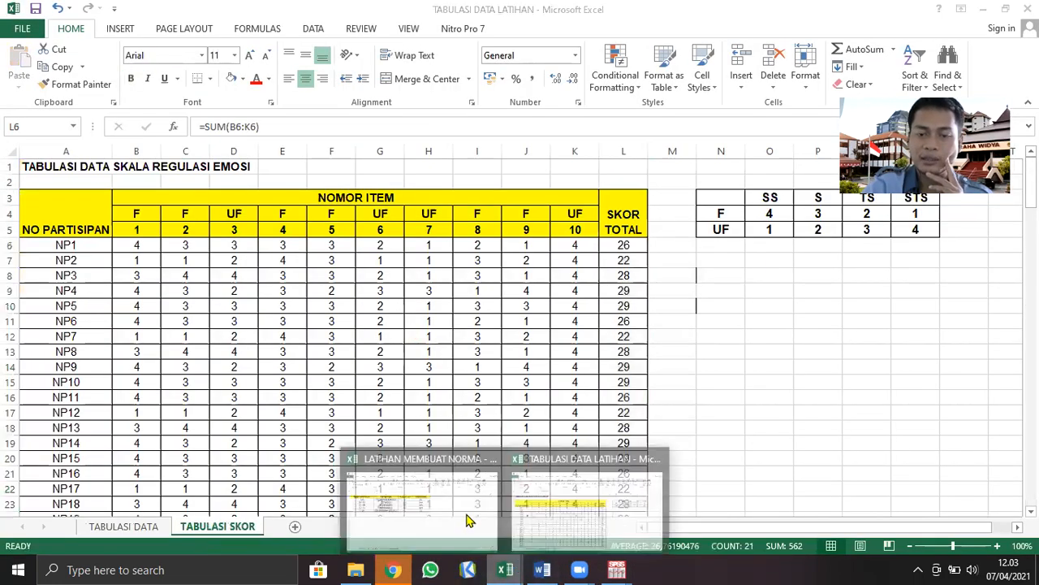
left_click(468, 520)
left_click(407, 208)
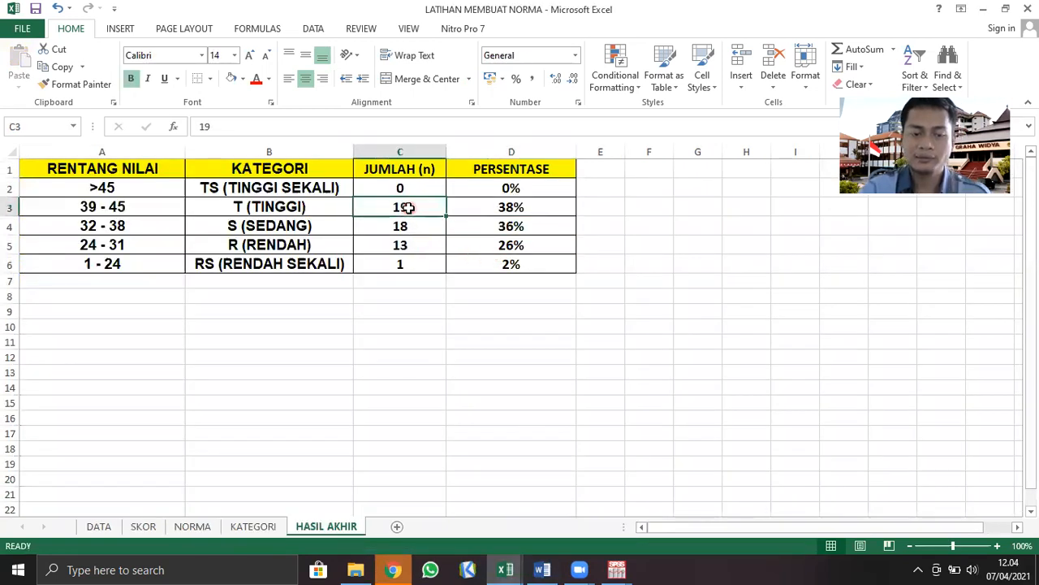
key("Right")
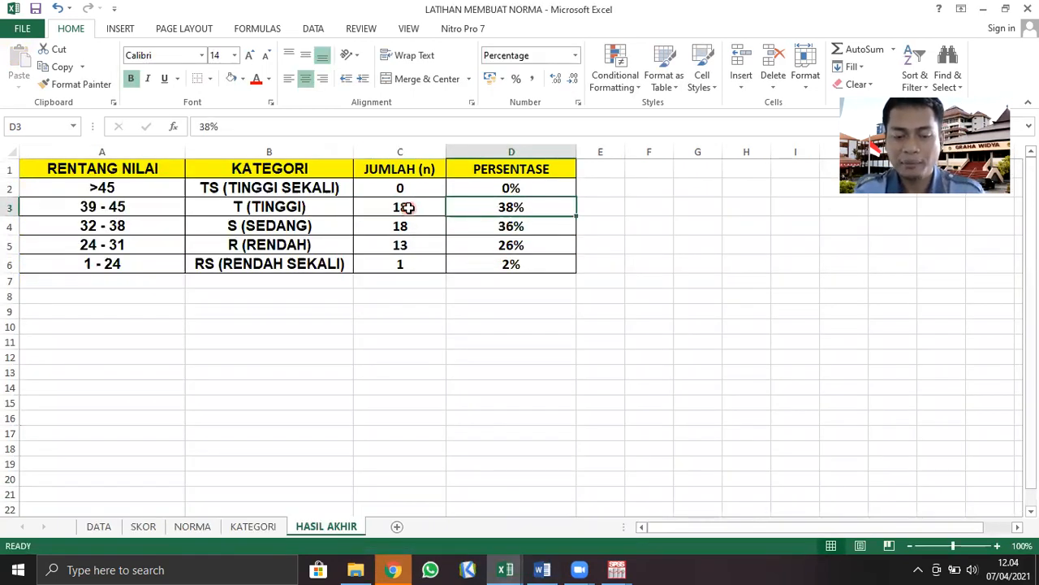
type("36")
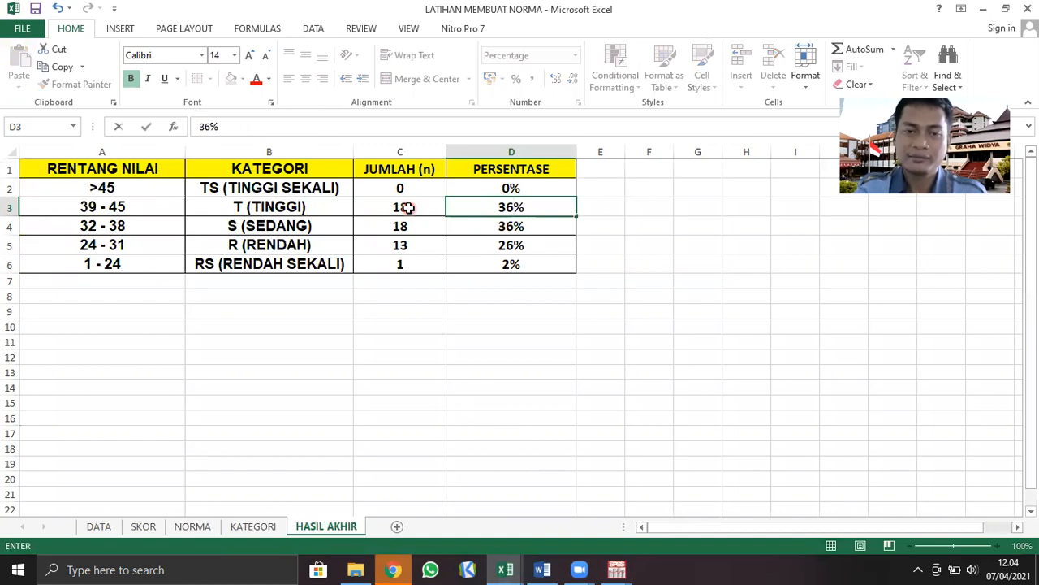
left_click(396, 188)
left_click(499, 290)
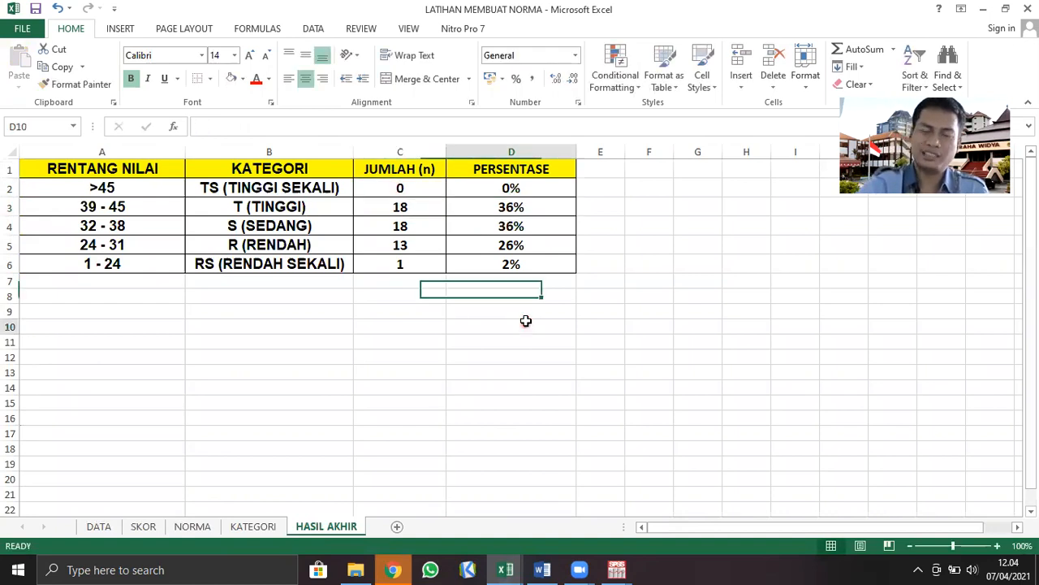
left_click(529, 323)
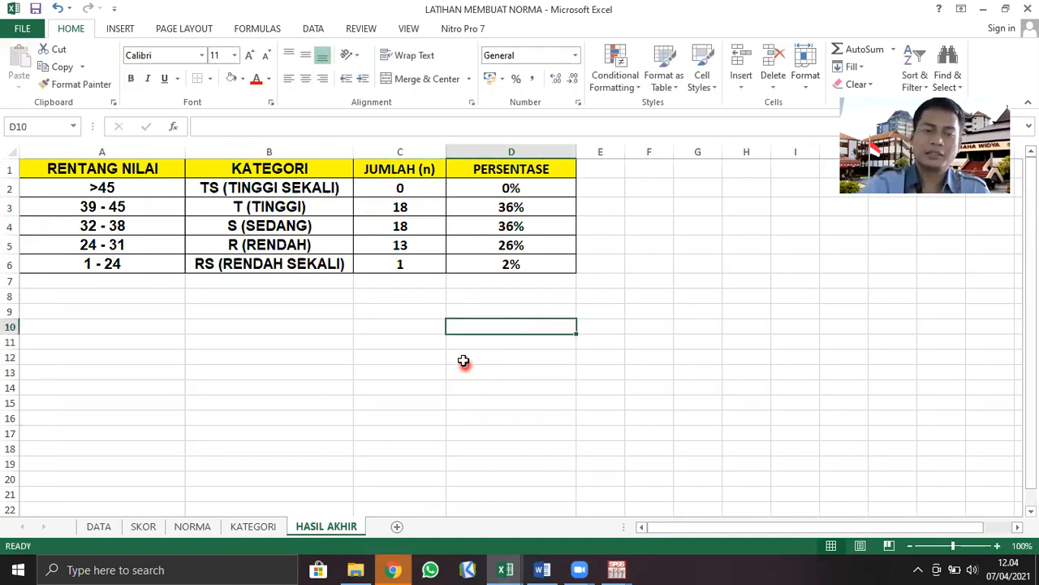
Review the score ranges and categories on the HASIL AKHIR sheet against the KATEGORI sheet and the norm table on the NORMA sheet
left_click(391, 372)
left_click(243, 371)
left_click_drag(51, 167, 545, 267)
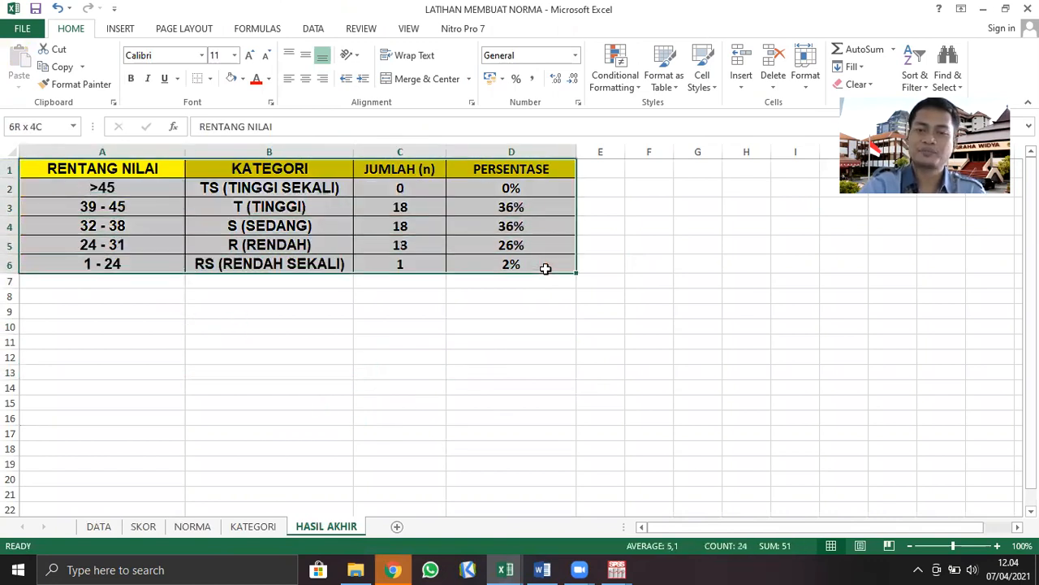
left_click(361, 448)
left_click_drag(84, 170, 258, 265)
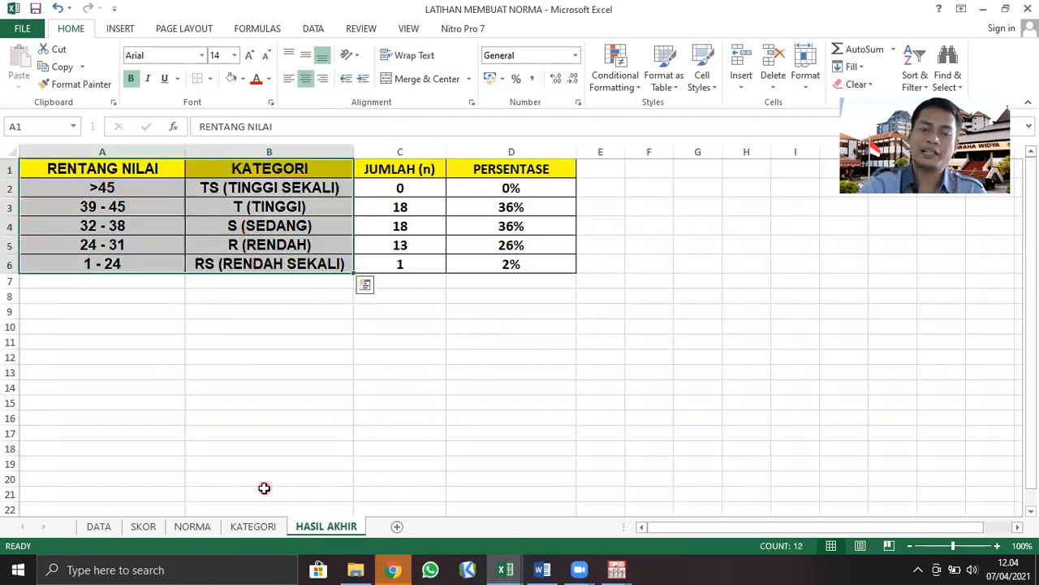
left_click(255, 533)
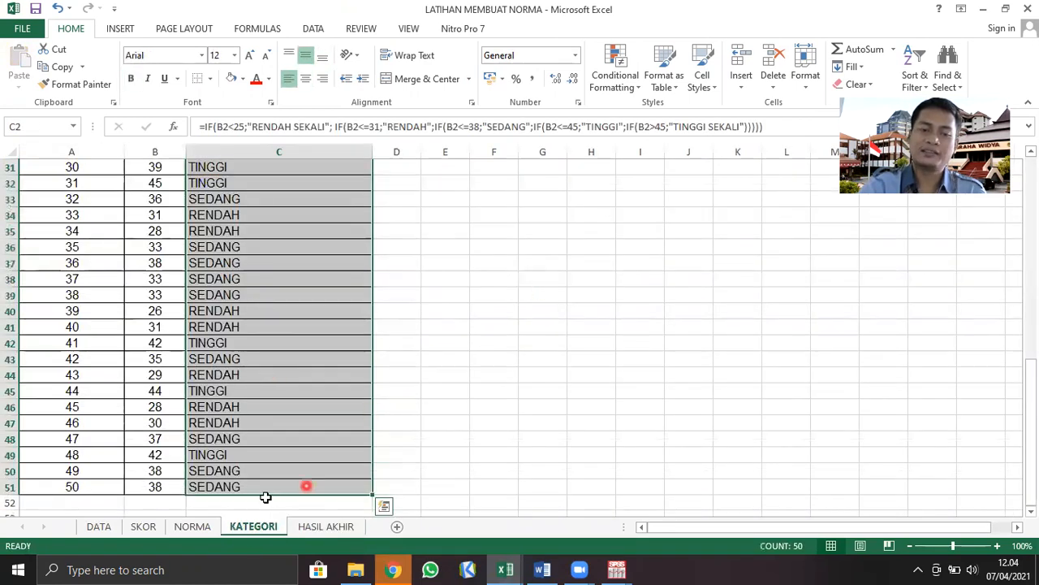
left_click(191, 526)
left_click_drag(447, 198, 550, 322)
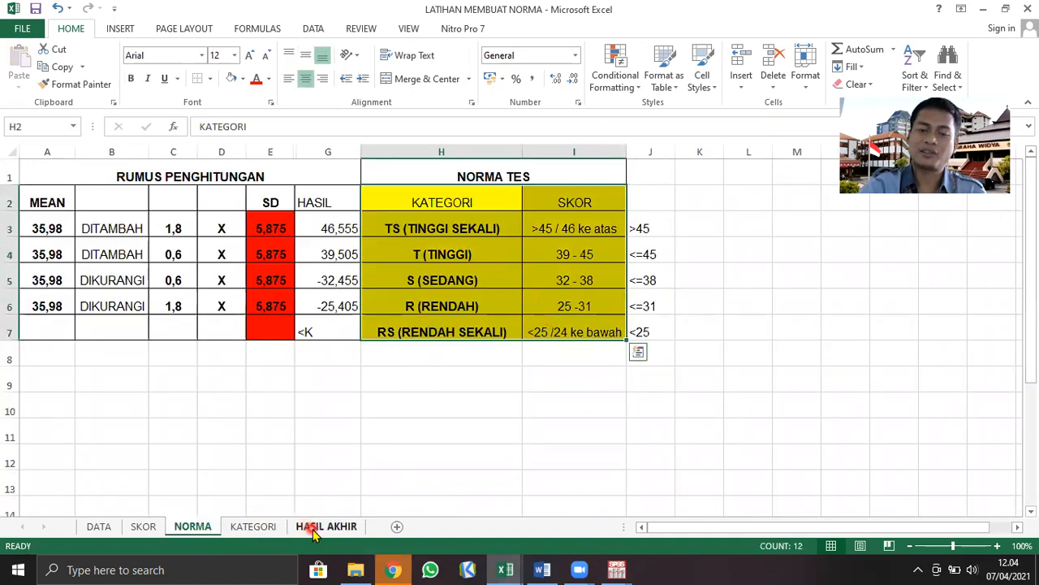
left_click(325, 526)
Examine the HASIL AKHIR column headings and read each category's count and percentage from TINGGI SEKALI down to RENDAH SEKALI
left_click(126, 168)
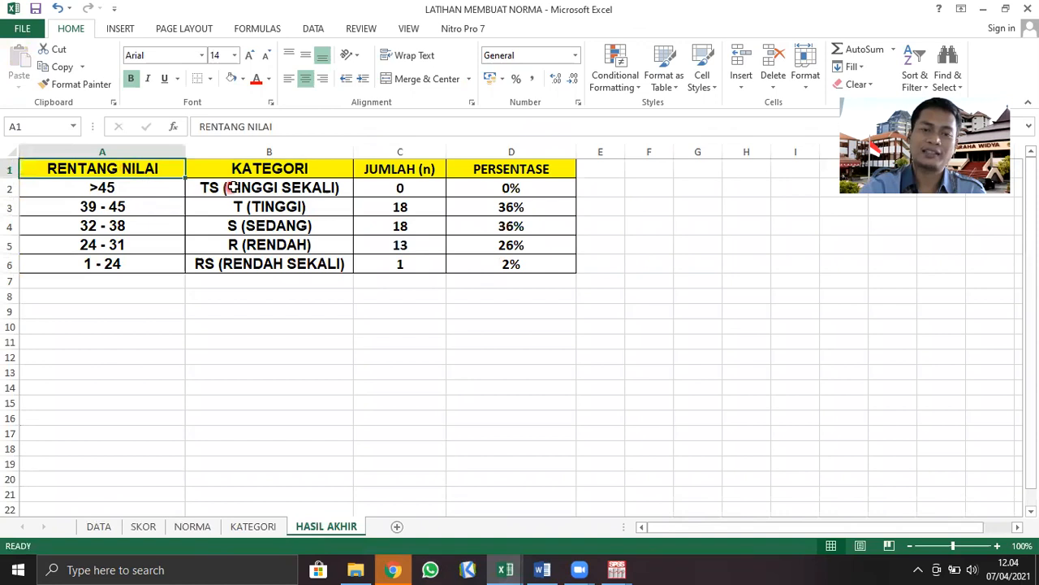
left_click(246, 169)
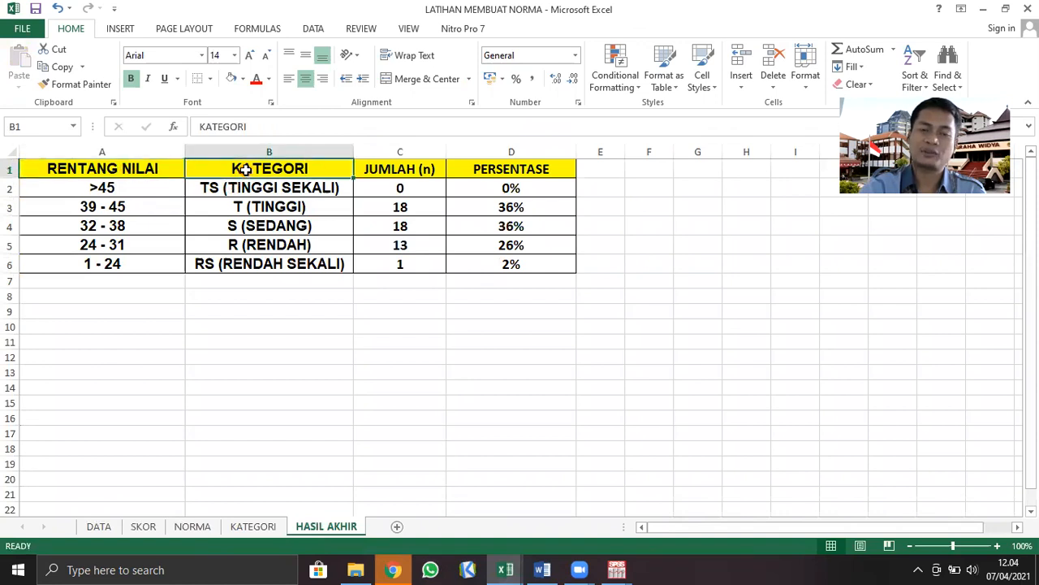
left_click(404, 171)
left_click(249, 190)
left_click(373, 190)
left_click(471, 187)
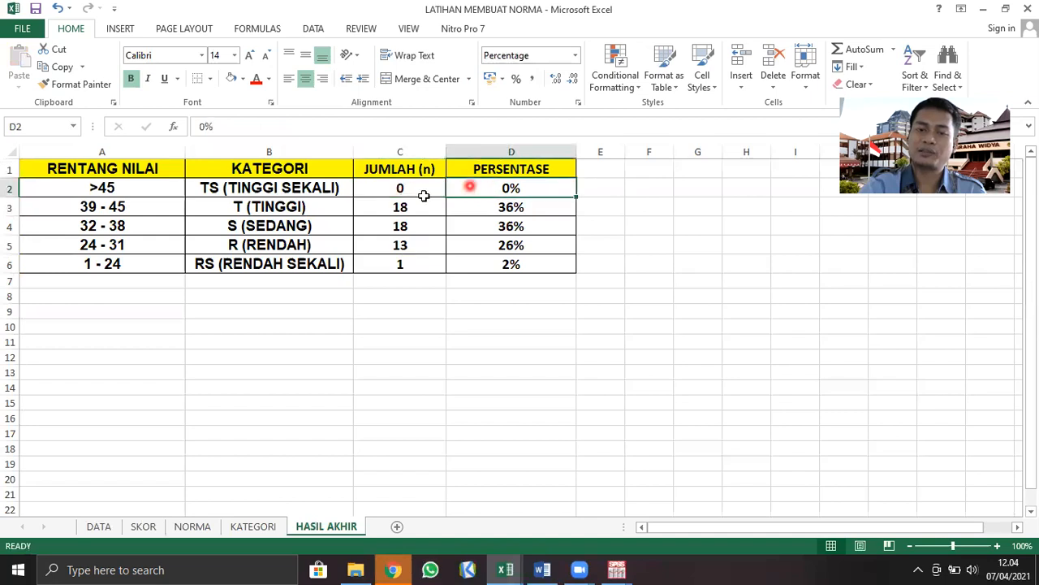
left_click(293, 209)
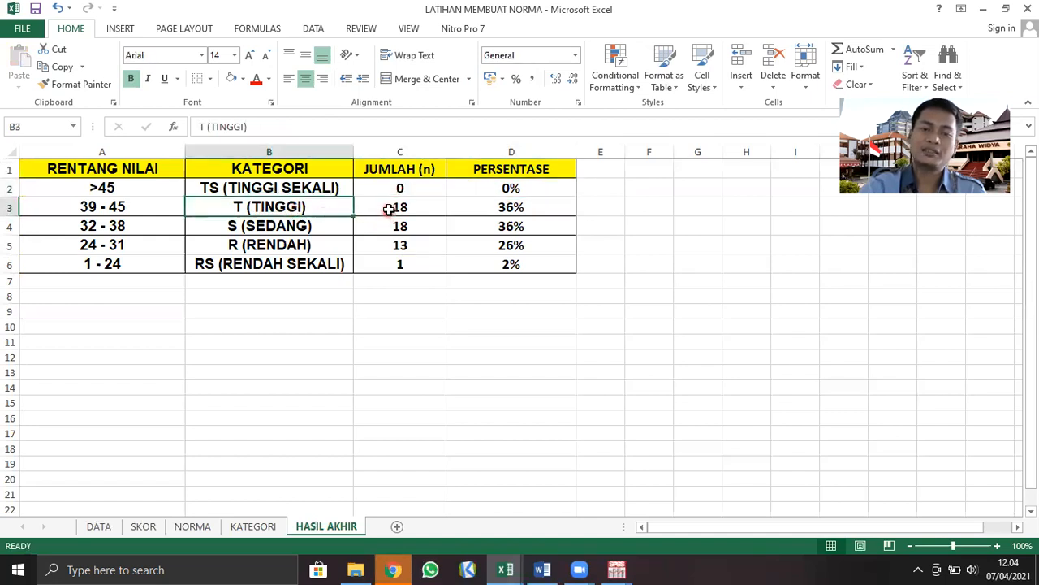
left_click(412, 207)
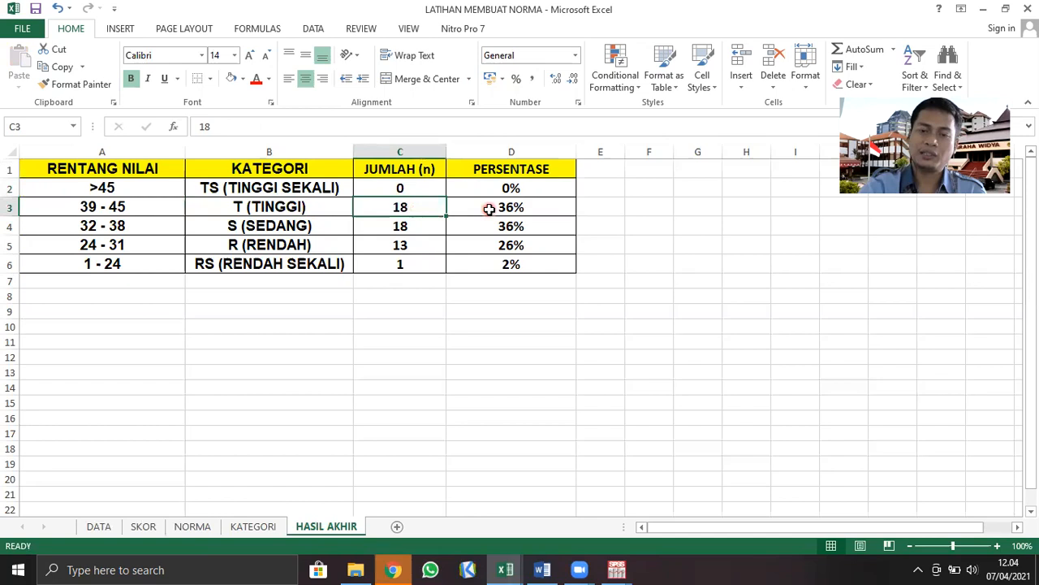
left_click(488, 210)
left_click(302, 230)
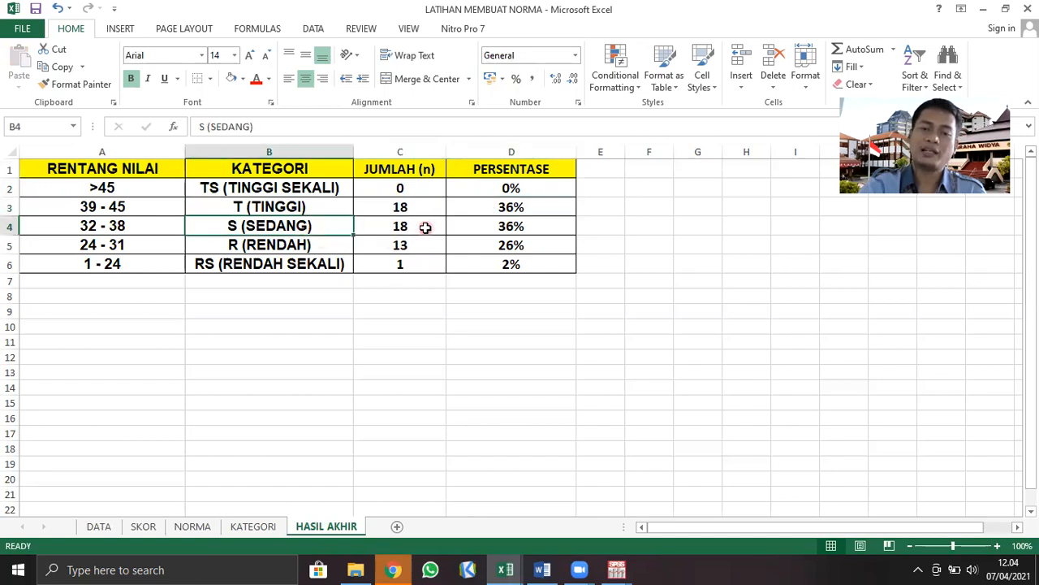
left_click(479, 224)
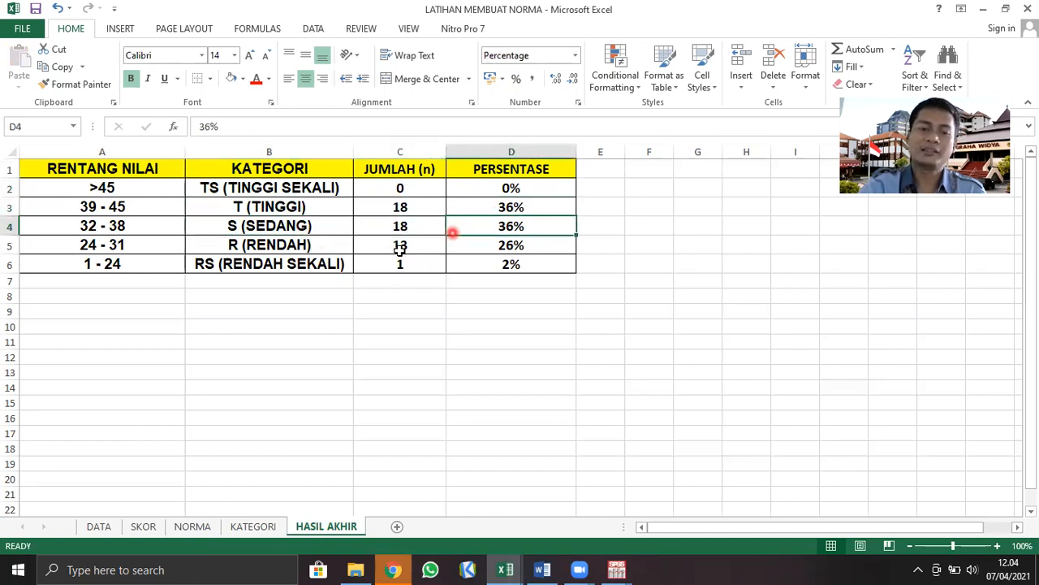
left_click(310, 241)
left_click(401, 245)
left_click(475, 245)
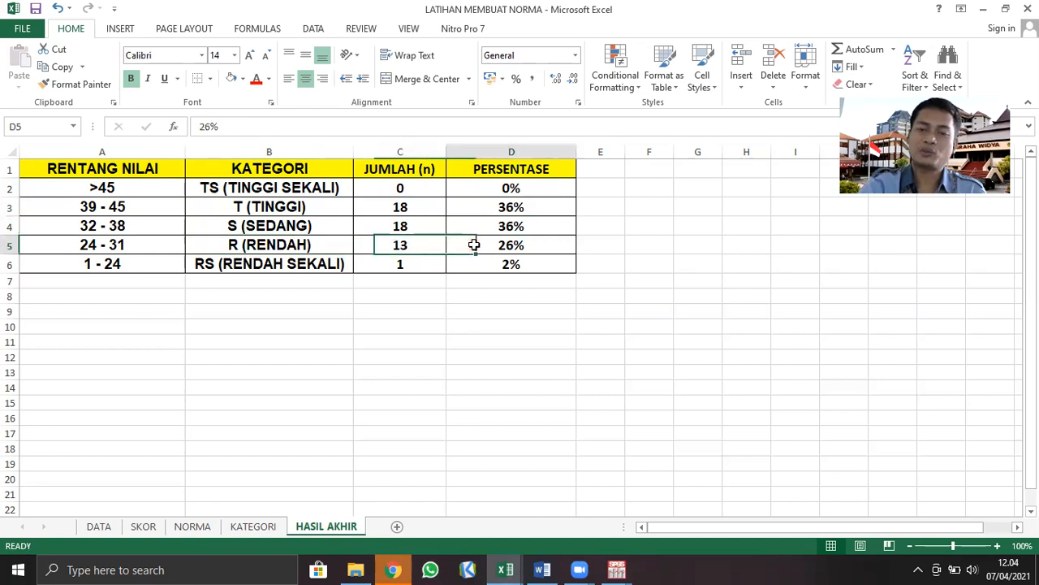
left_click(301, 264)
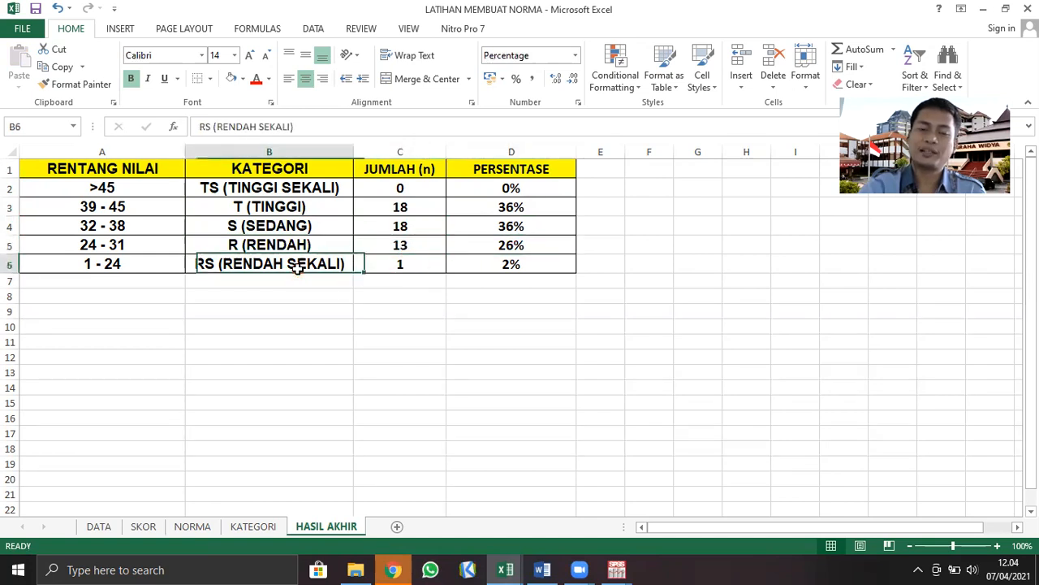
left_click(400, 264)
left_click(482, 264)
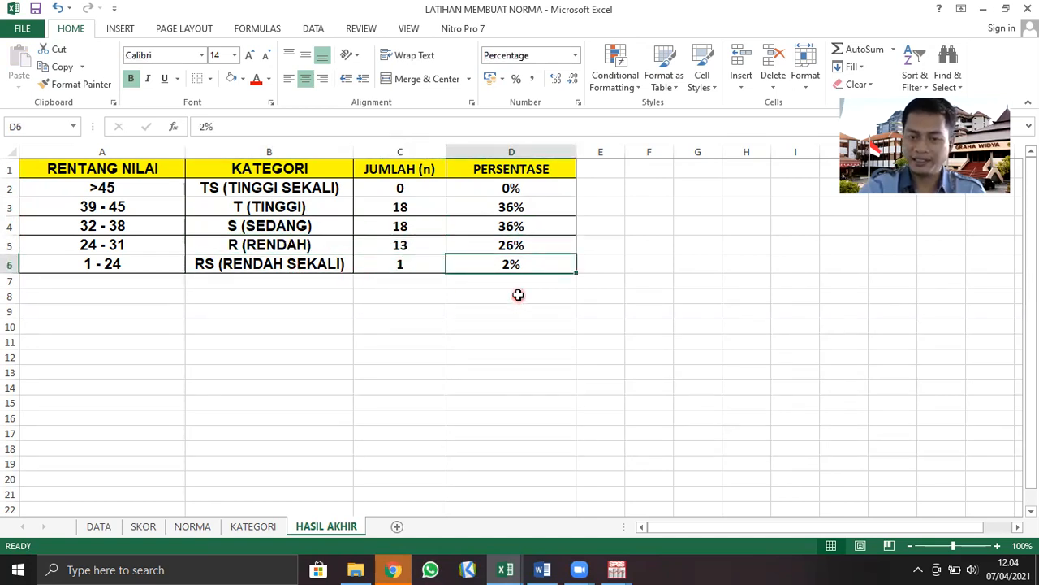
left_click(488, 369)
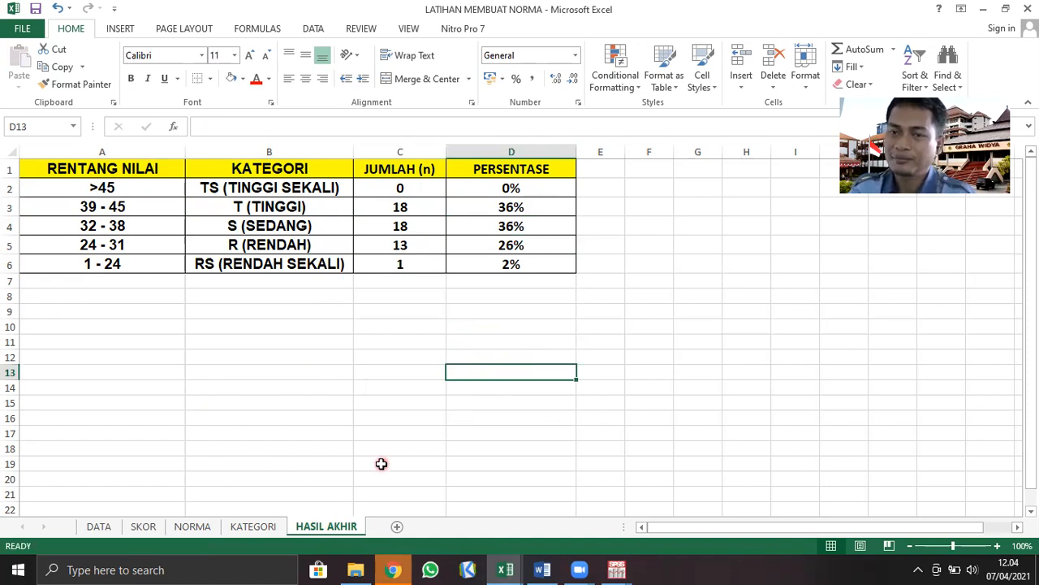
Switch to the Word document and read the ANALISIS BERDASAR KATEGORI paragraph describing each category's count and percentage
left_click(542, 569)
scroll(498, 460, "up", 1)
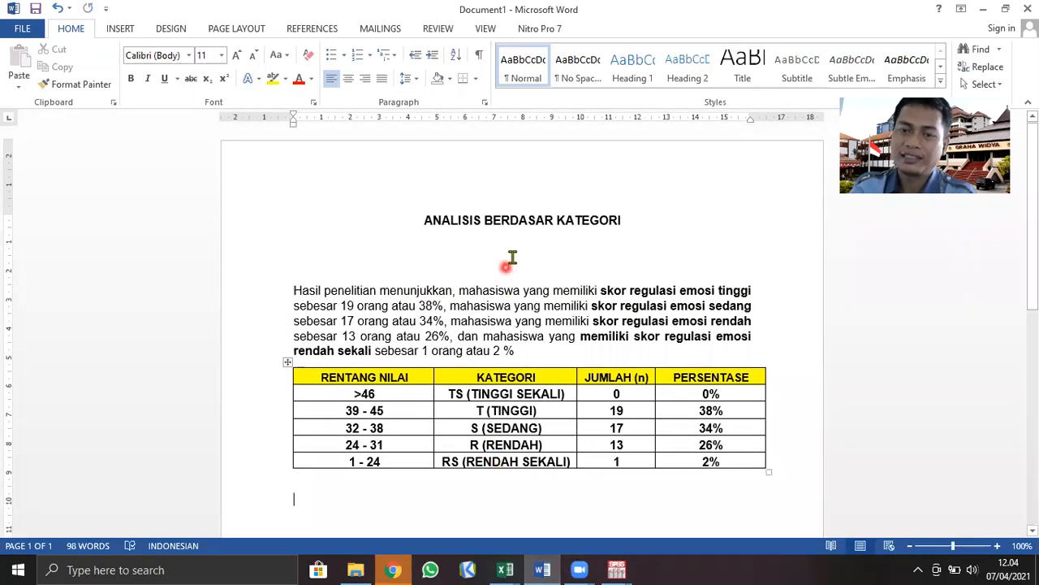
left_click(997, 547)
left_click(997, 546)
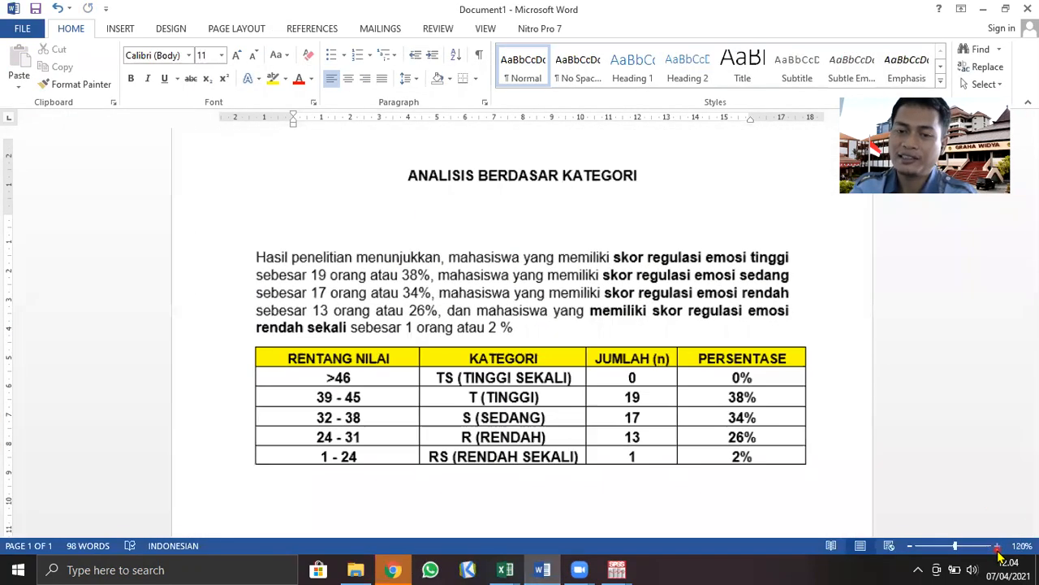
left_click(997, 546)
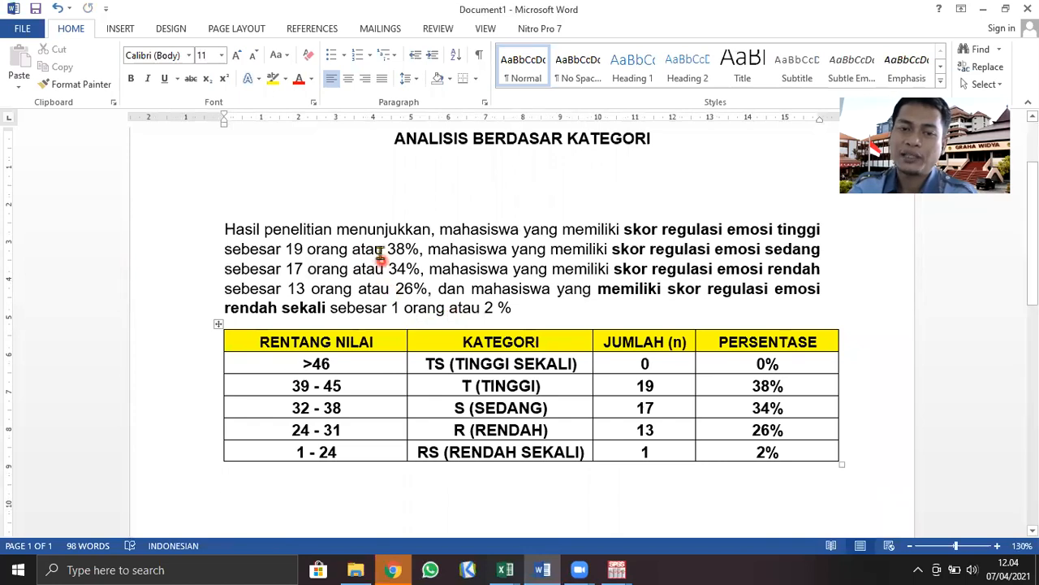
left_click_drag(439, 229, 692, 257)
left_click_drag(291, 269, 662, 285)
left_click(429, 270)
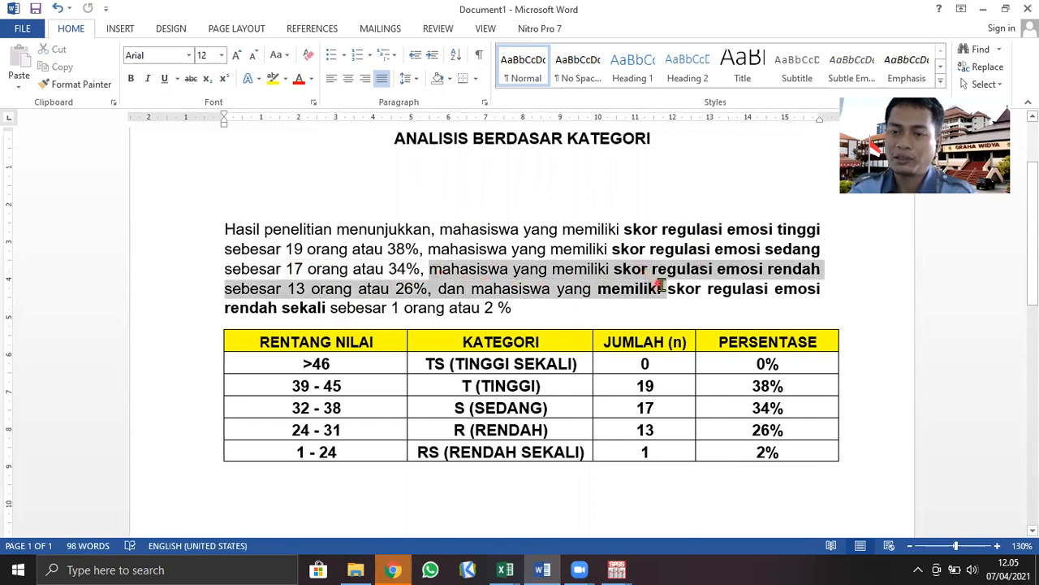
left_click(319, 288)
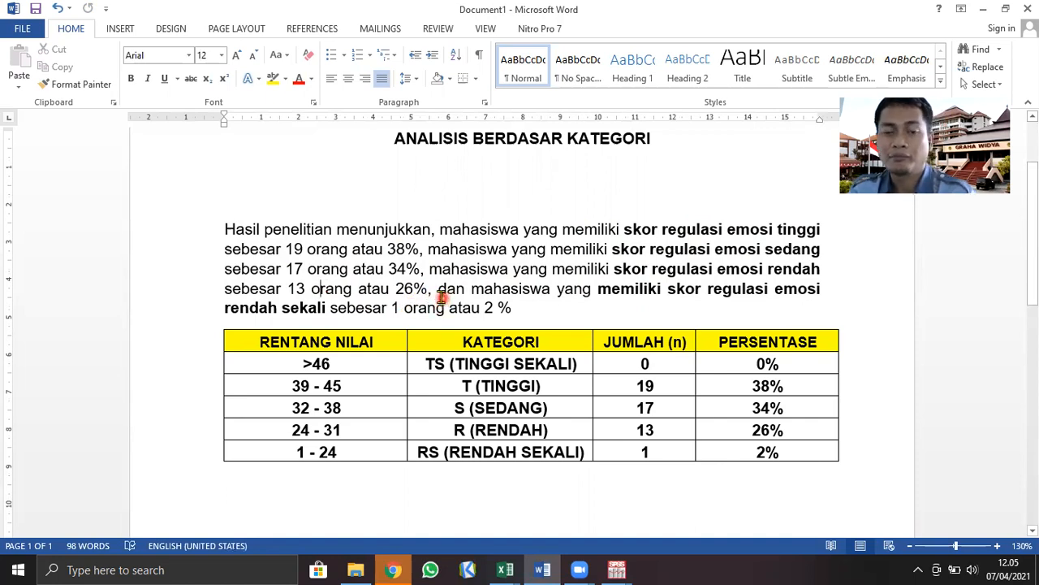
Set the number of students with high (tinggi) and moderate (sedang) emotion regulation to 18 each in the paragraph
key("shift+Left")
type("8")
key("Down")
key("shift+Left")
type("8")
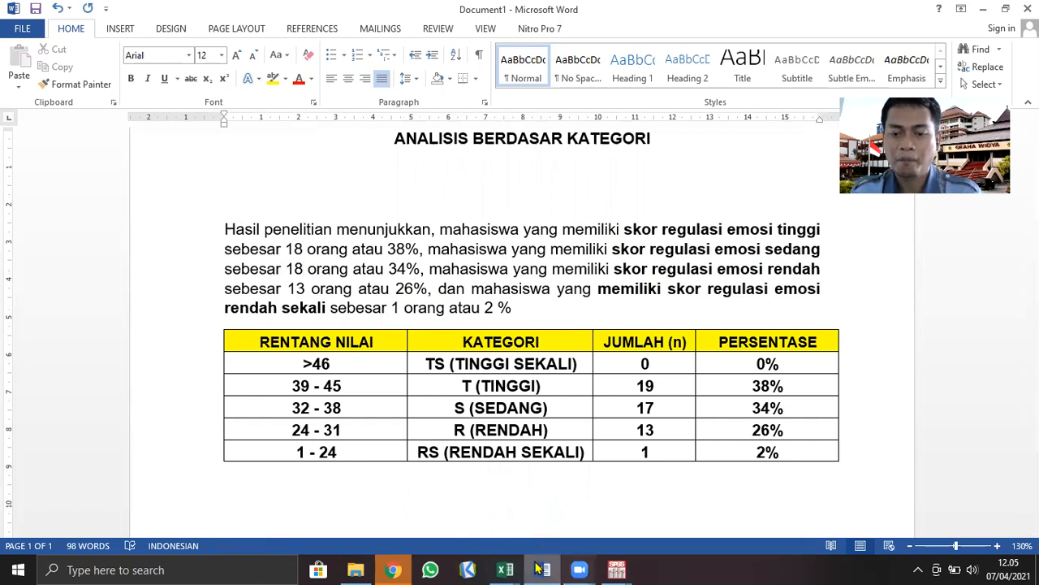
Check the percentages on Excel's HASIL AKHIR sheet, then set the tinggi and sedang percentages in the Word paragraph to 36%
mouse_move(505, 569)
left_click(464, 516)
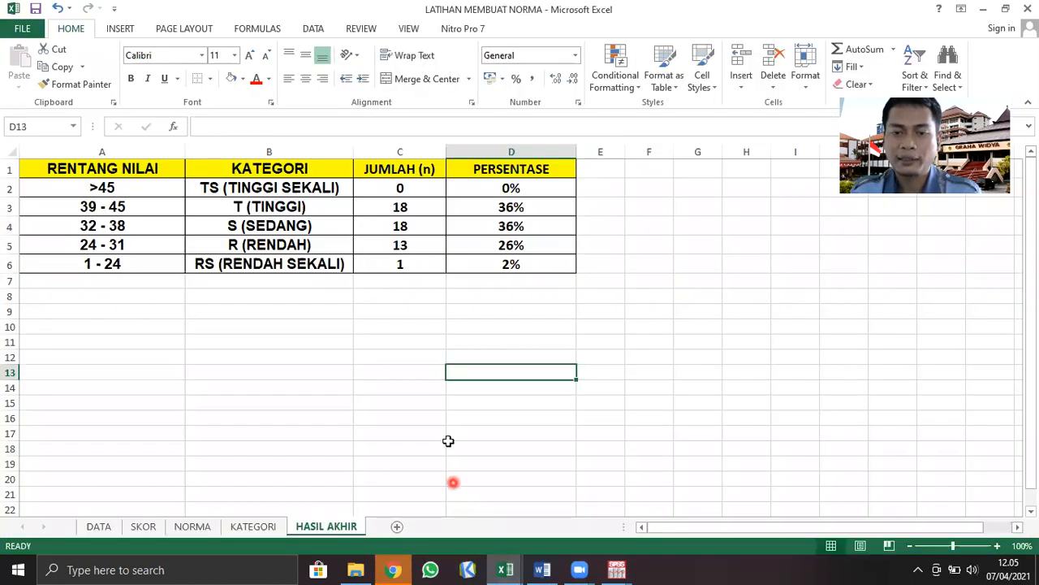
left_click(542, 570)
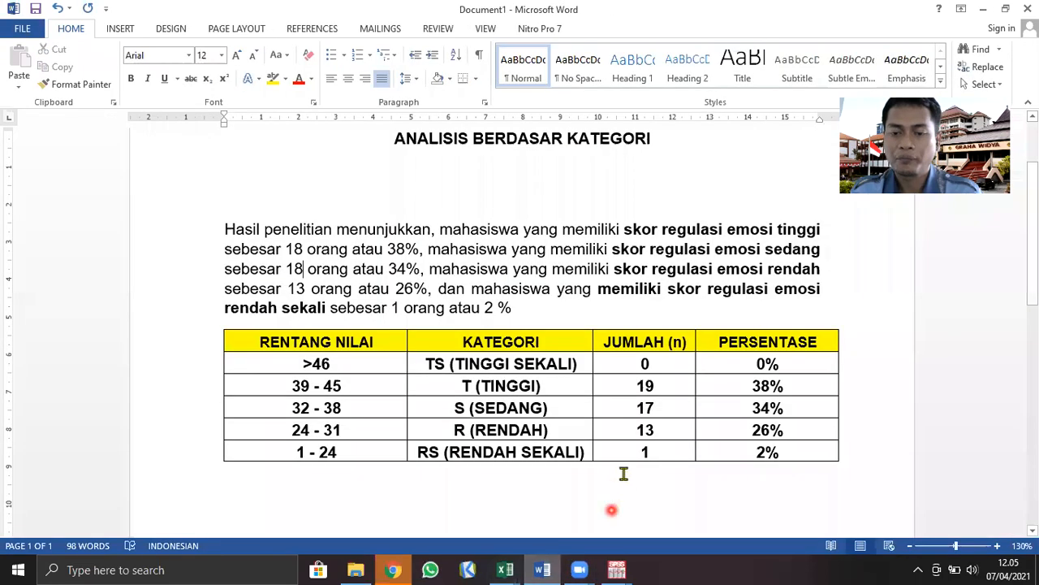
left_click(423, 246)
key("Down")
key("BackSpace")
type("6")
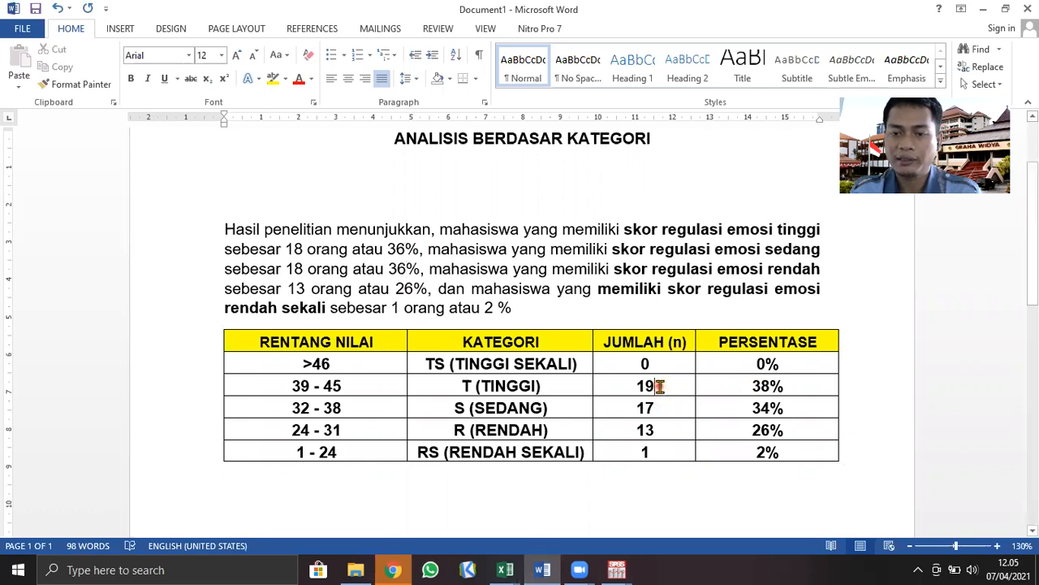
Set the JUMLAH (n) values of the TINGGI and SEDANG rows in the Word table to 18
left_click(658, 386)
key("BackSpace")
type("8")
key("Down")
key("BackSpace")
type("8")
Set the PERSENTASE values of the TINGGI and SEDANG rows in the Word table to 36%
left_click(763, 387)
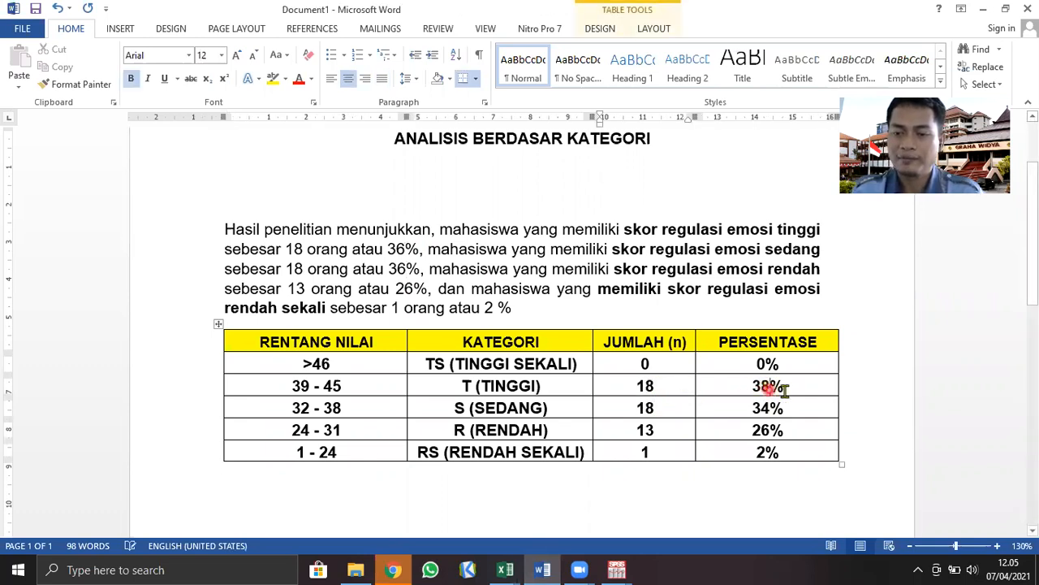
key("BackSpace")
type("6")
key("Down")
key("BackSpace")
type("6")
left_click(687, 498)
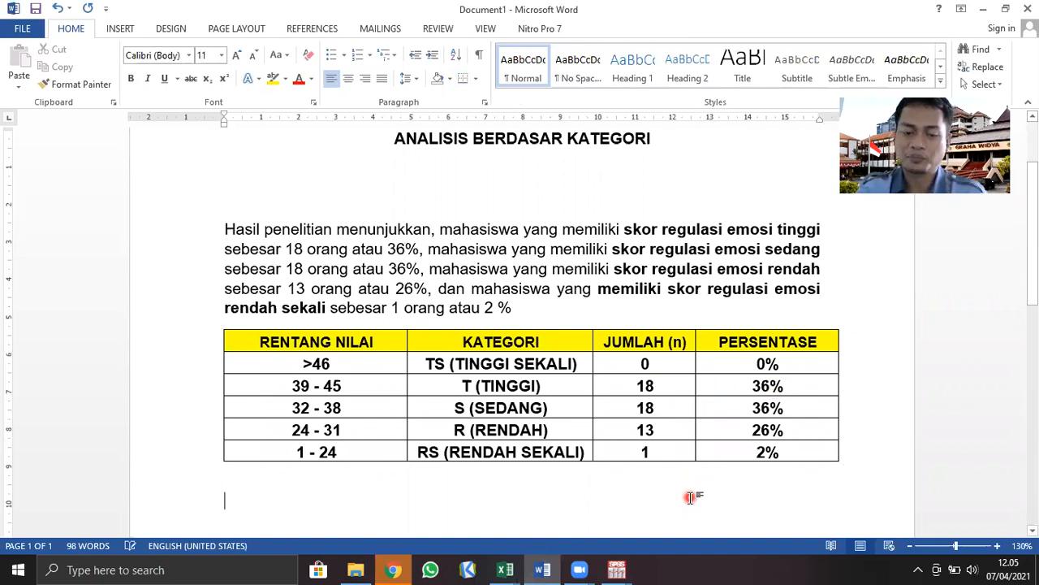
left_click(510, 290)
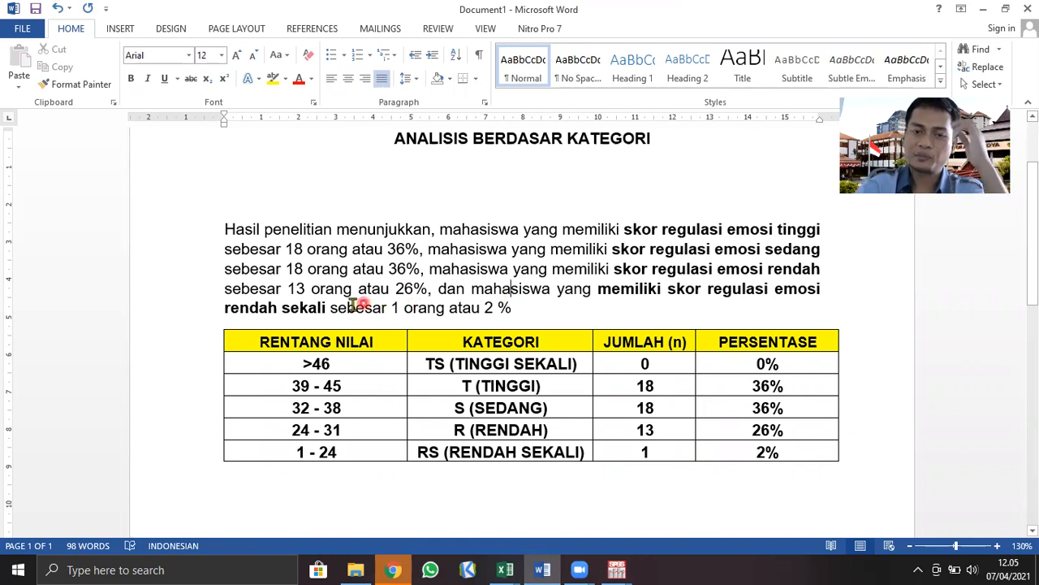